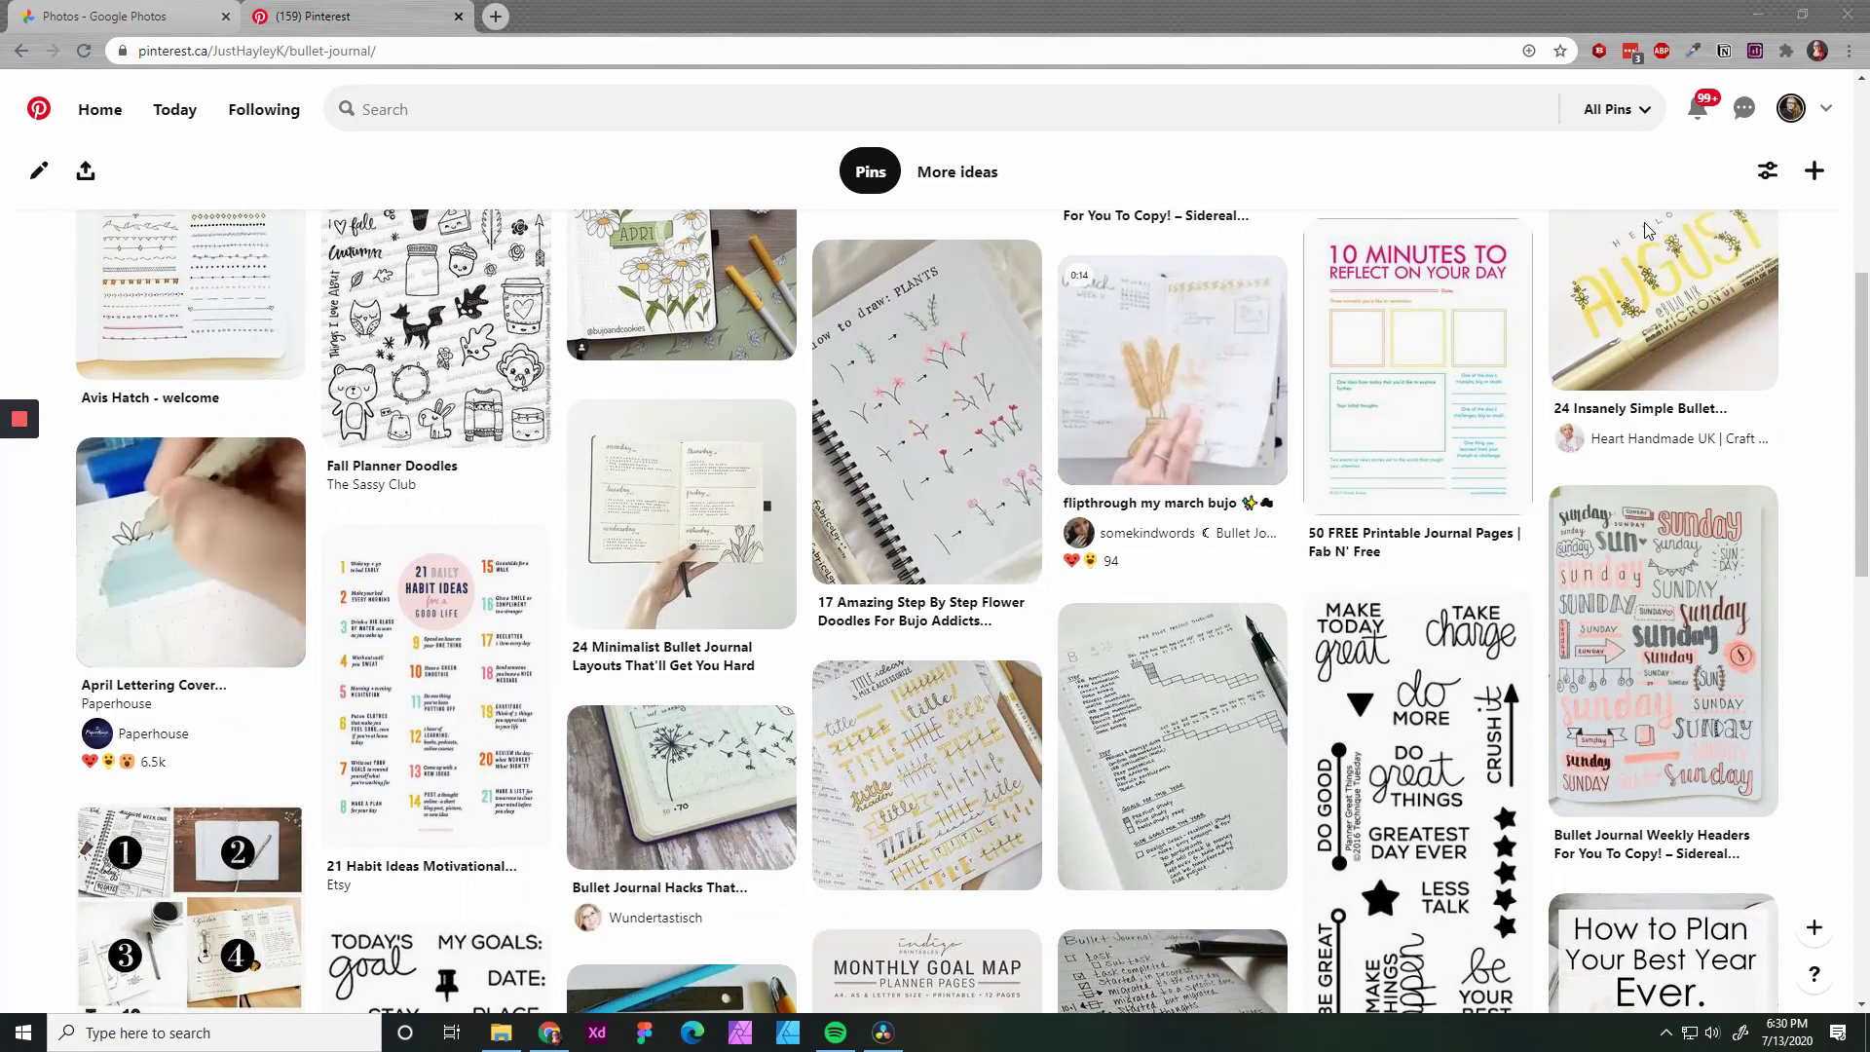
{"action": "scroll", "coordinate": [1646, 230], "scroll_direction": "down", "scroll_amount": 7}
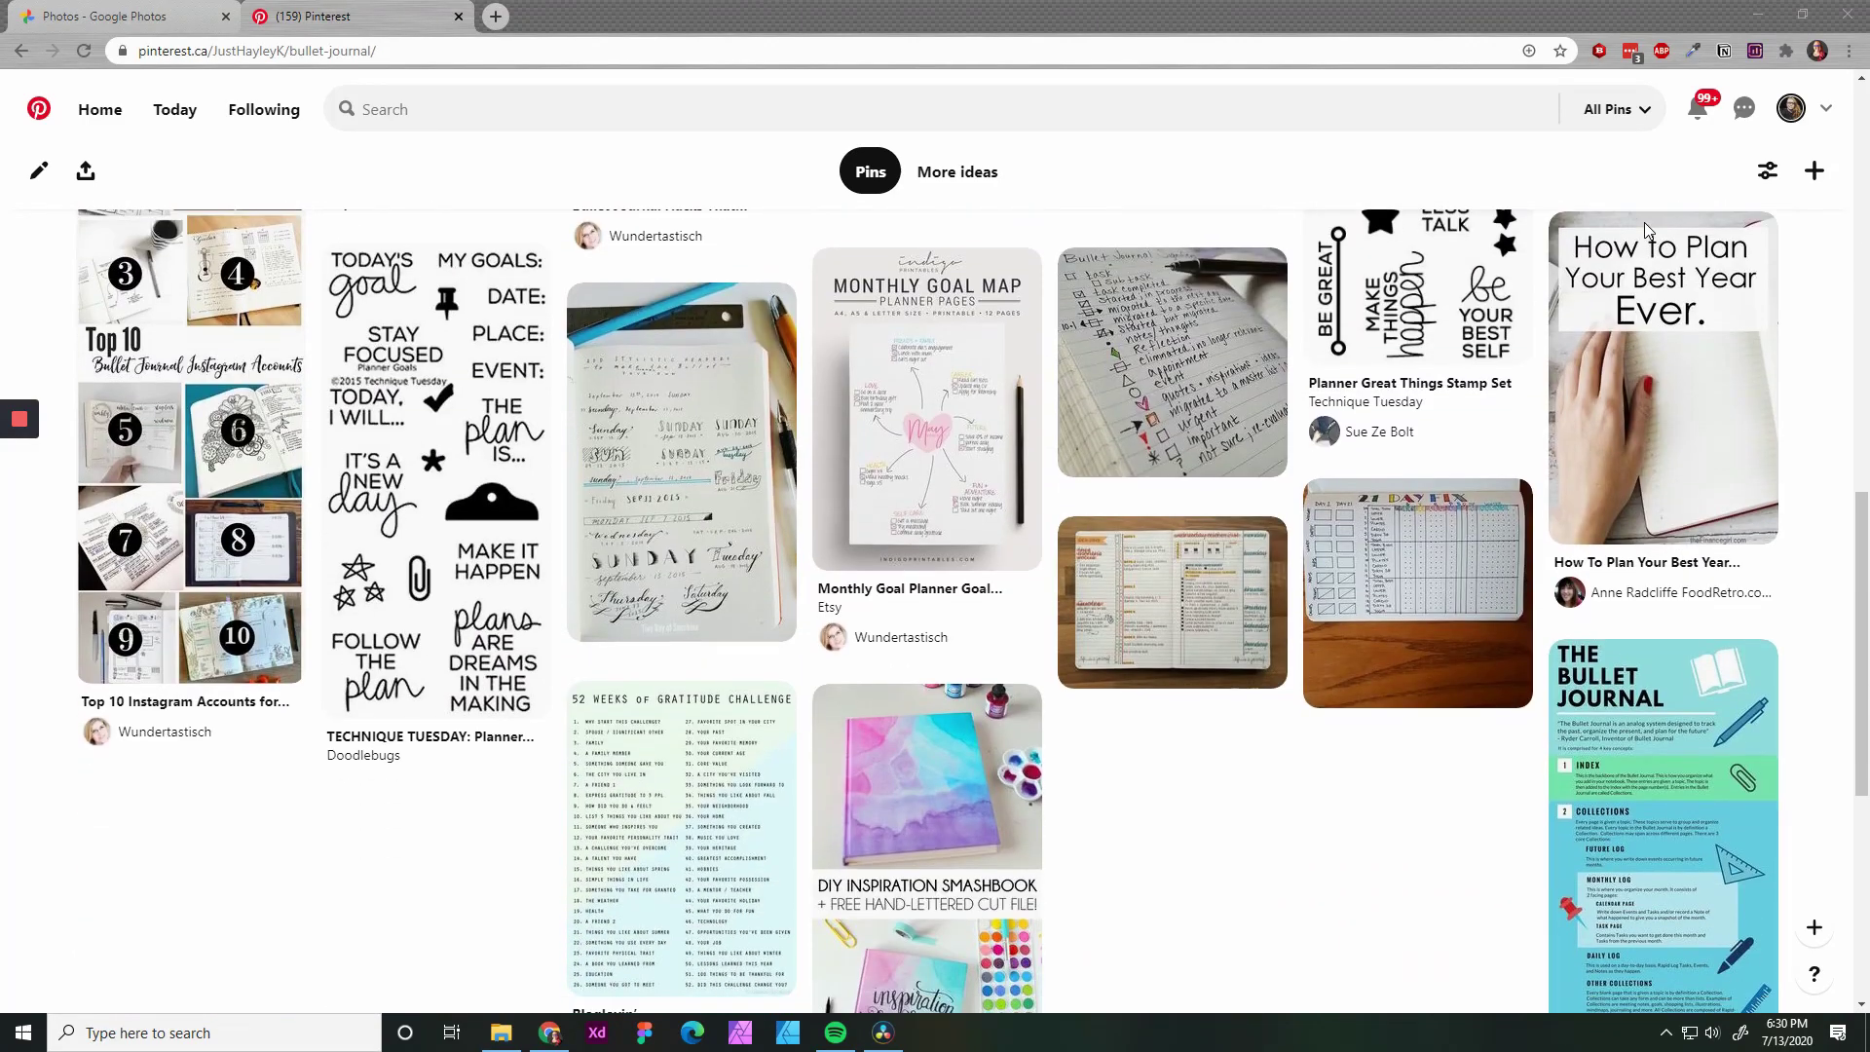
Scroll down and back up through the Pinterest bullet-journal board pins
{"action": "scroll", "coordinate": [1645, 222], "scroll_direction": "up", "scroll_amount": 4}
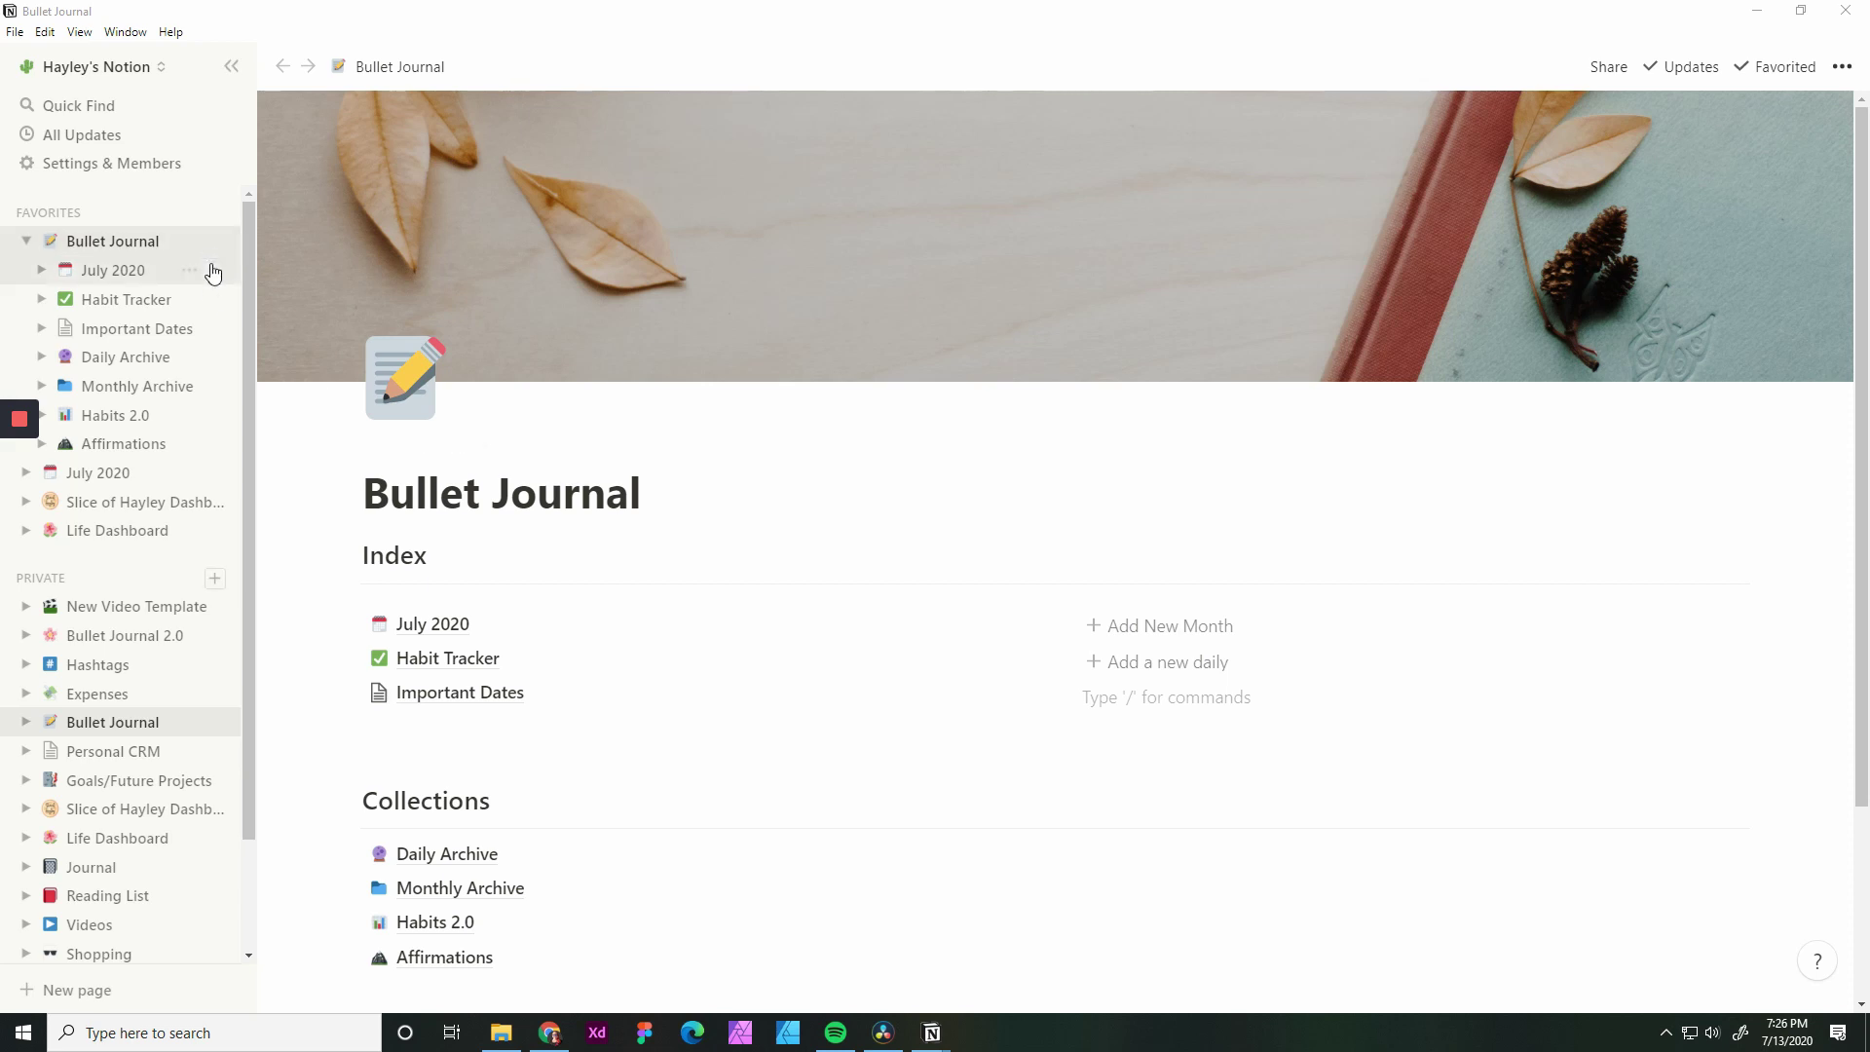
Create a private page titled 'Bullet Journal' with a cherry-blossom emoji icon
{"action": "left_click", "coordinate": [215, 581]}
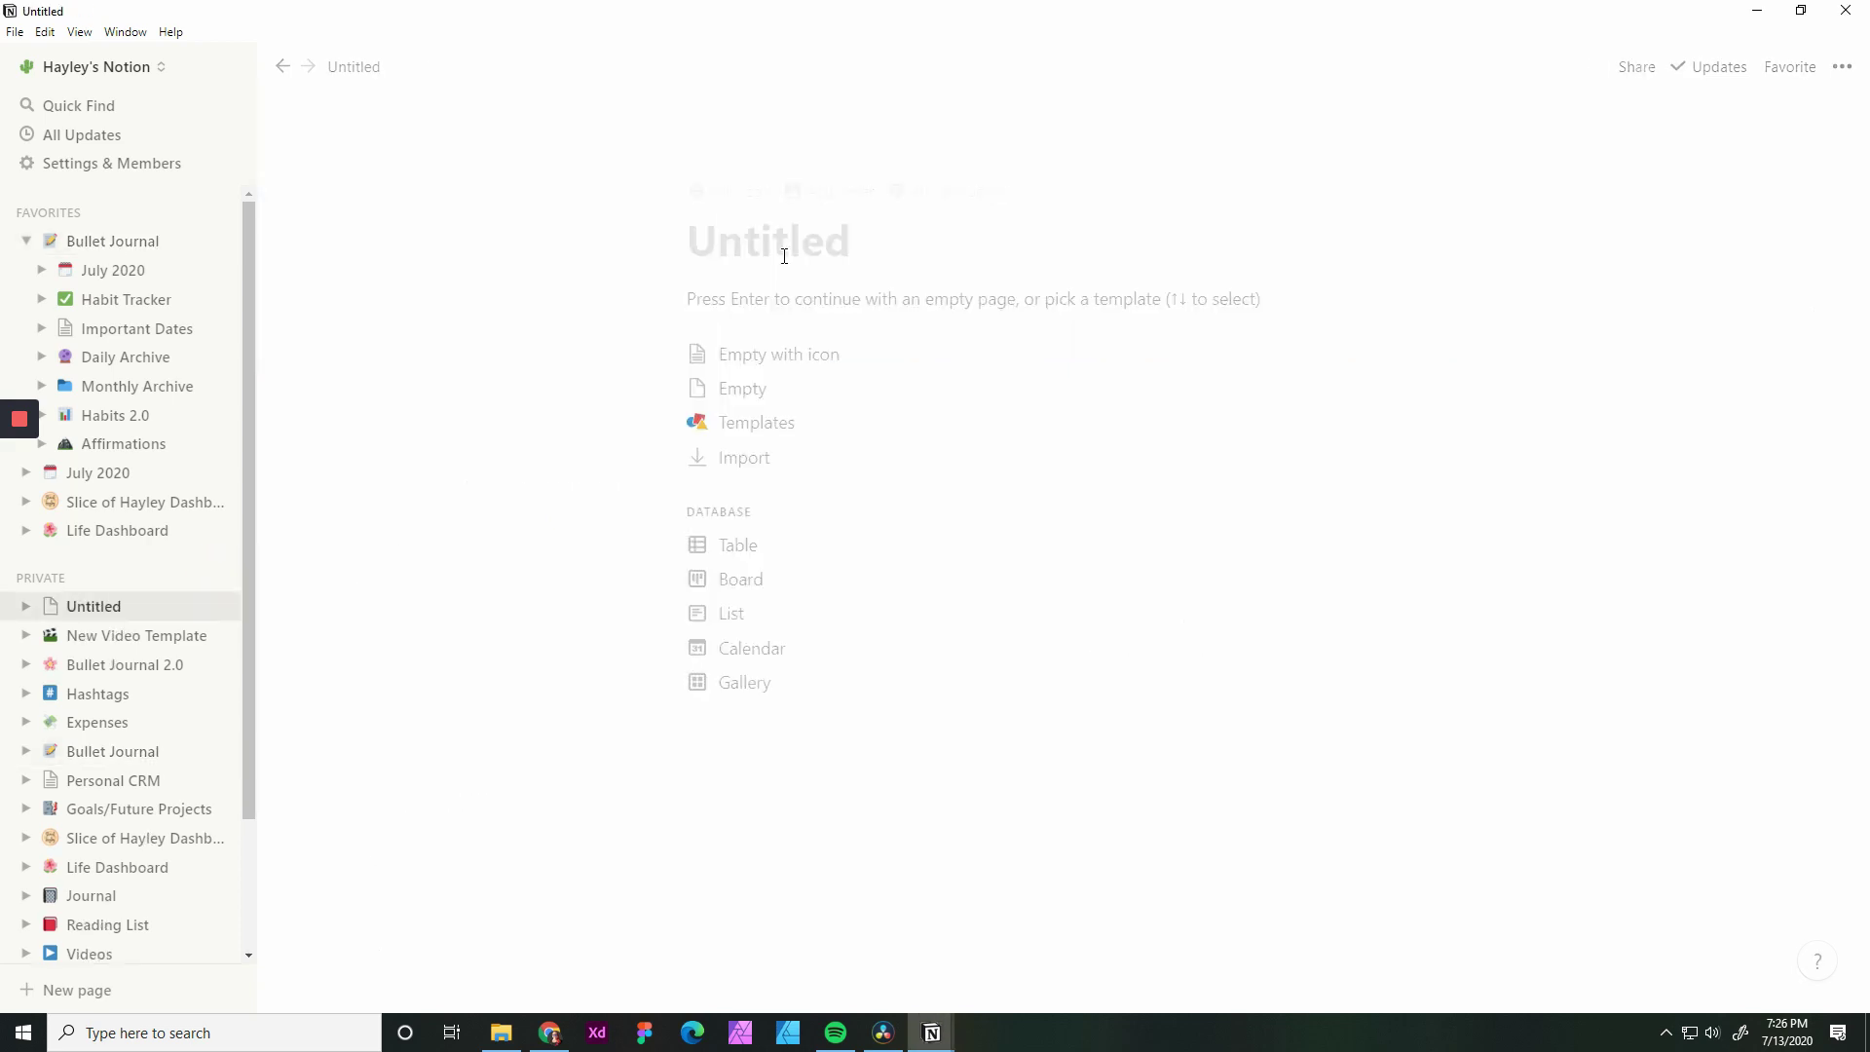
{"action": "type", "text": "Bullet"}
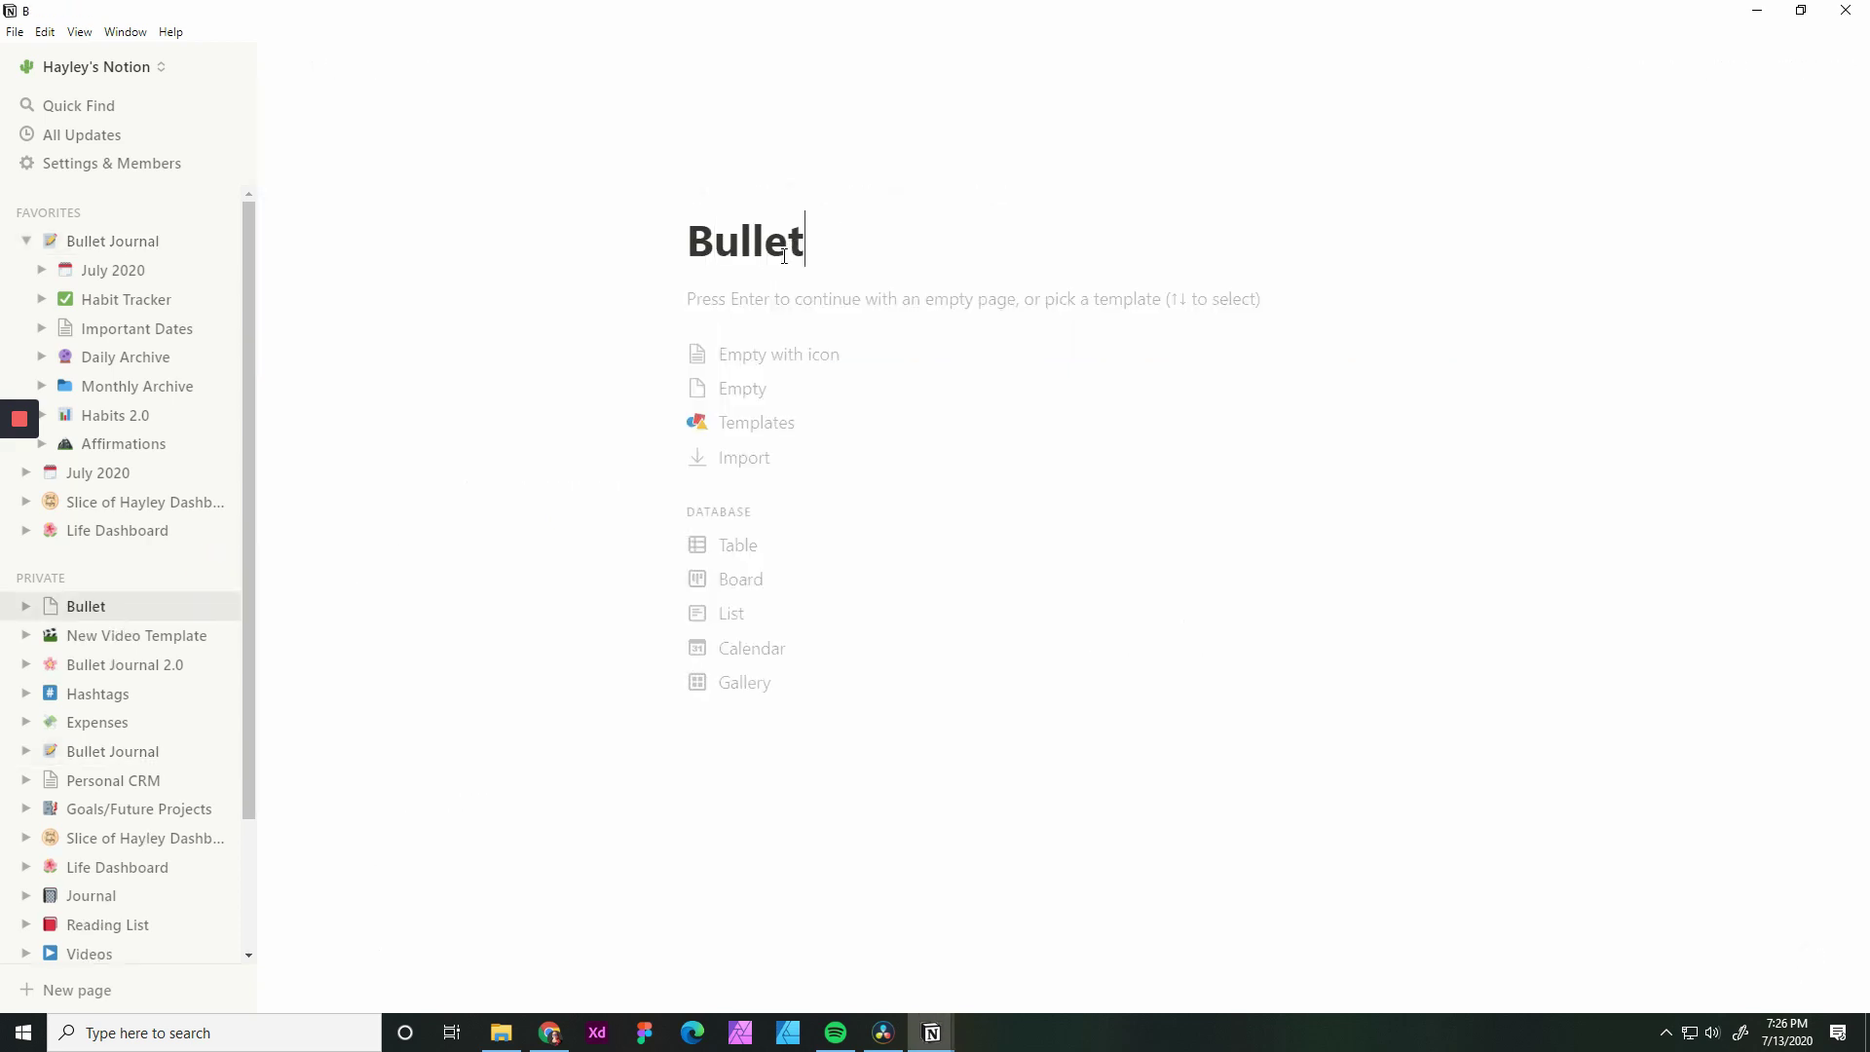
{"action": "type", "text": " Journal"}
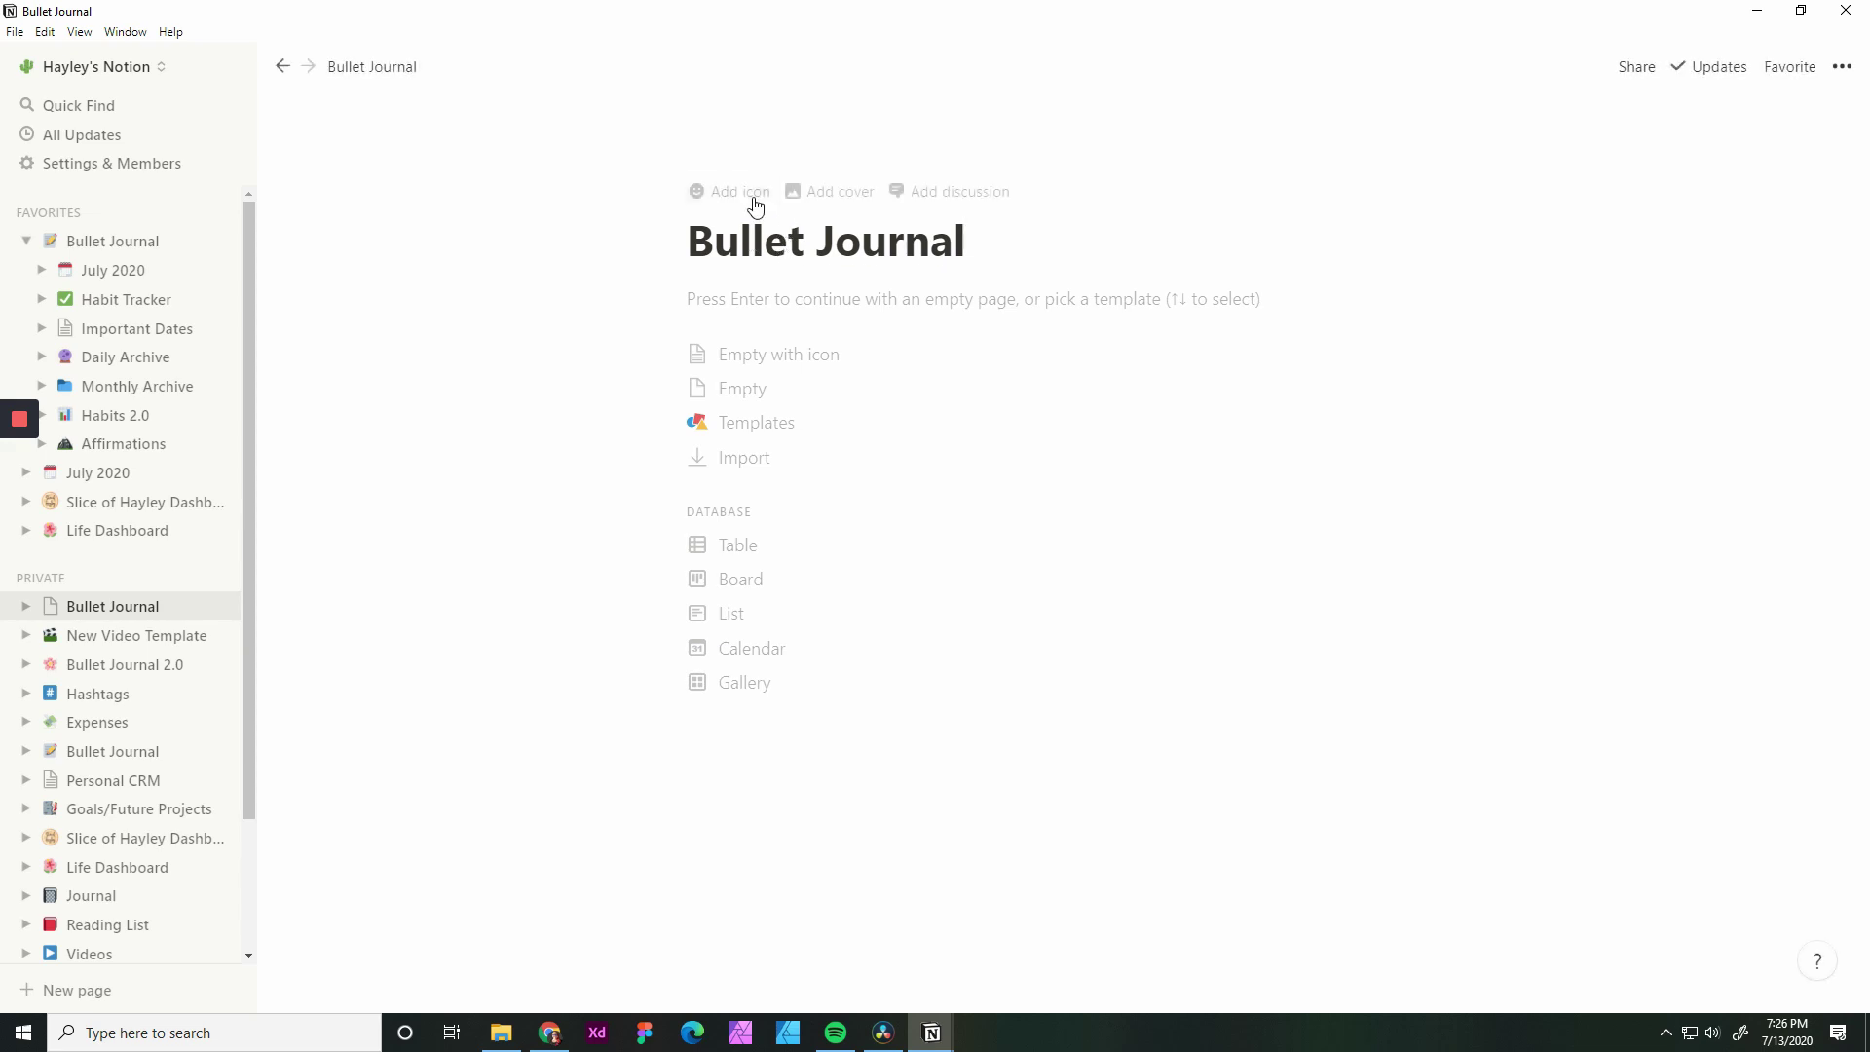
{"action": "left_click", "coordinate": [696, 195]}
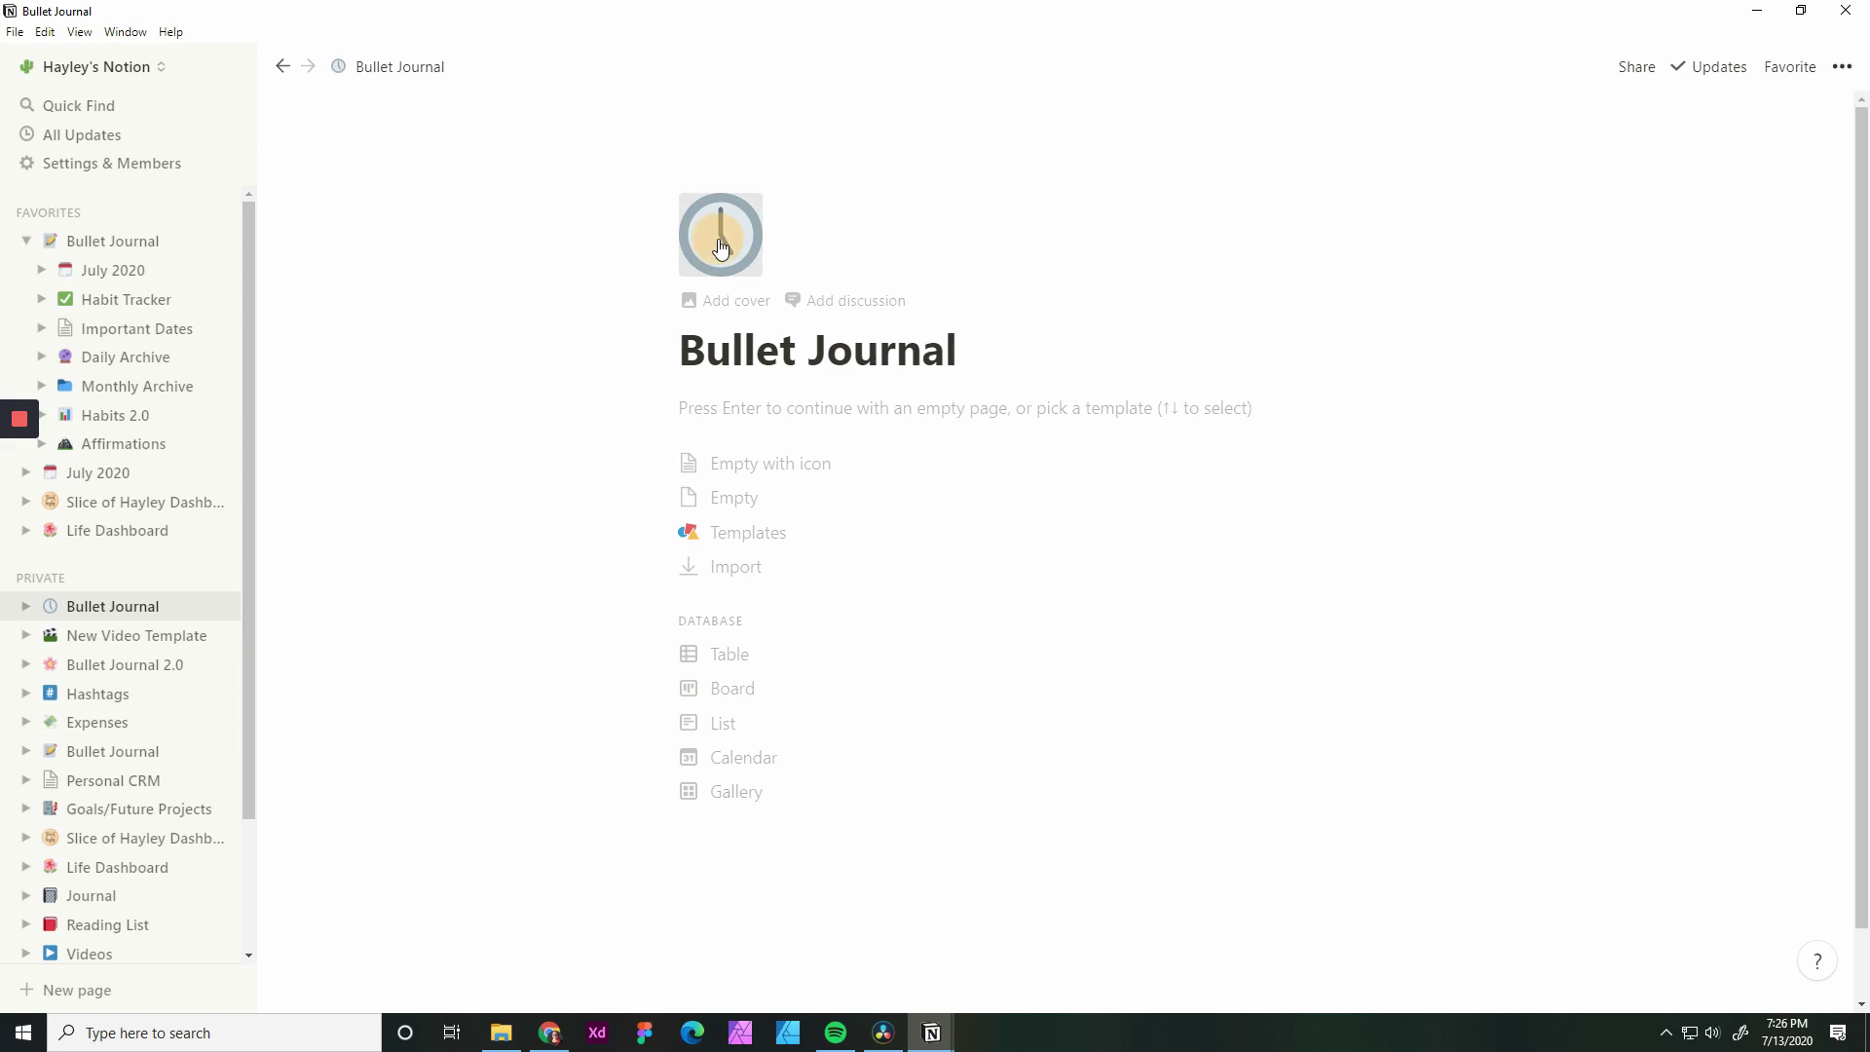
{"action": "left_click", "coordinate": [720, 250]}
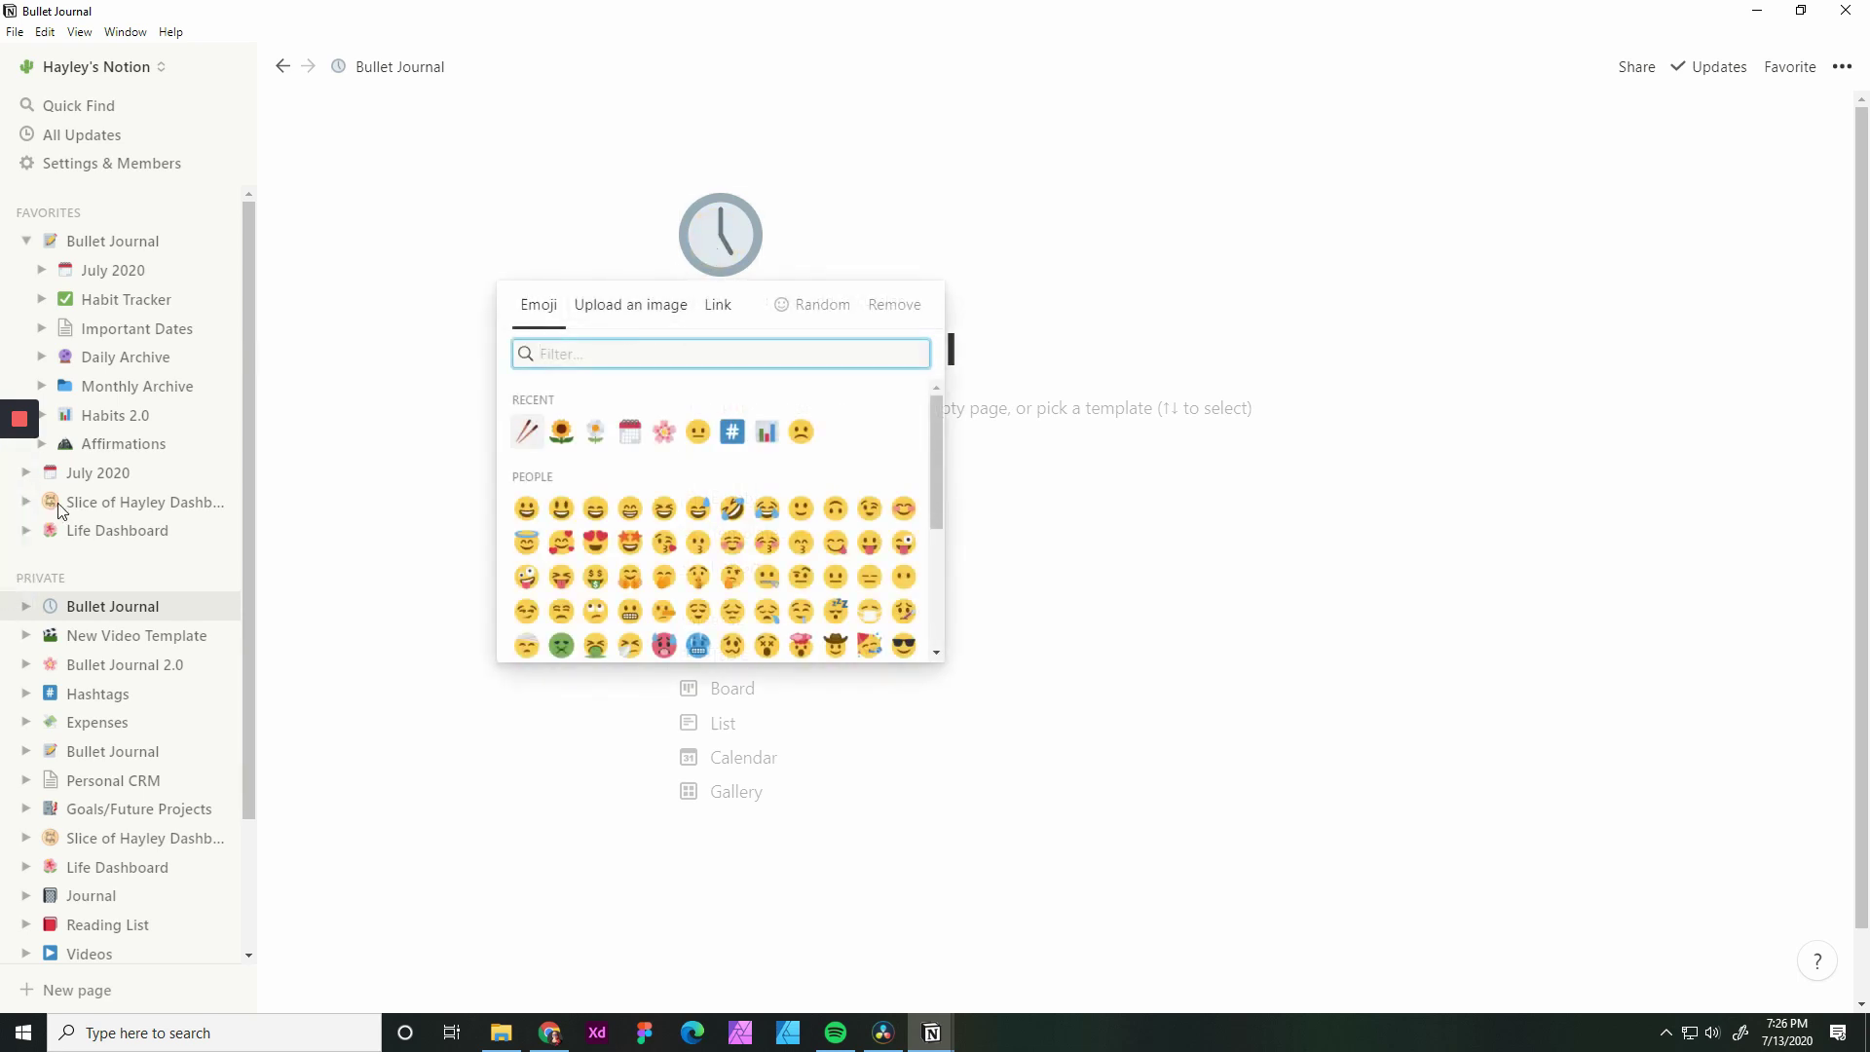
{"action": "left_click", "coordinate": [664, 432]}
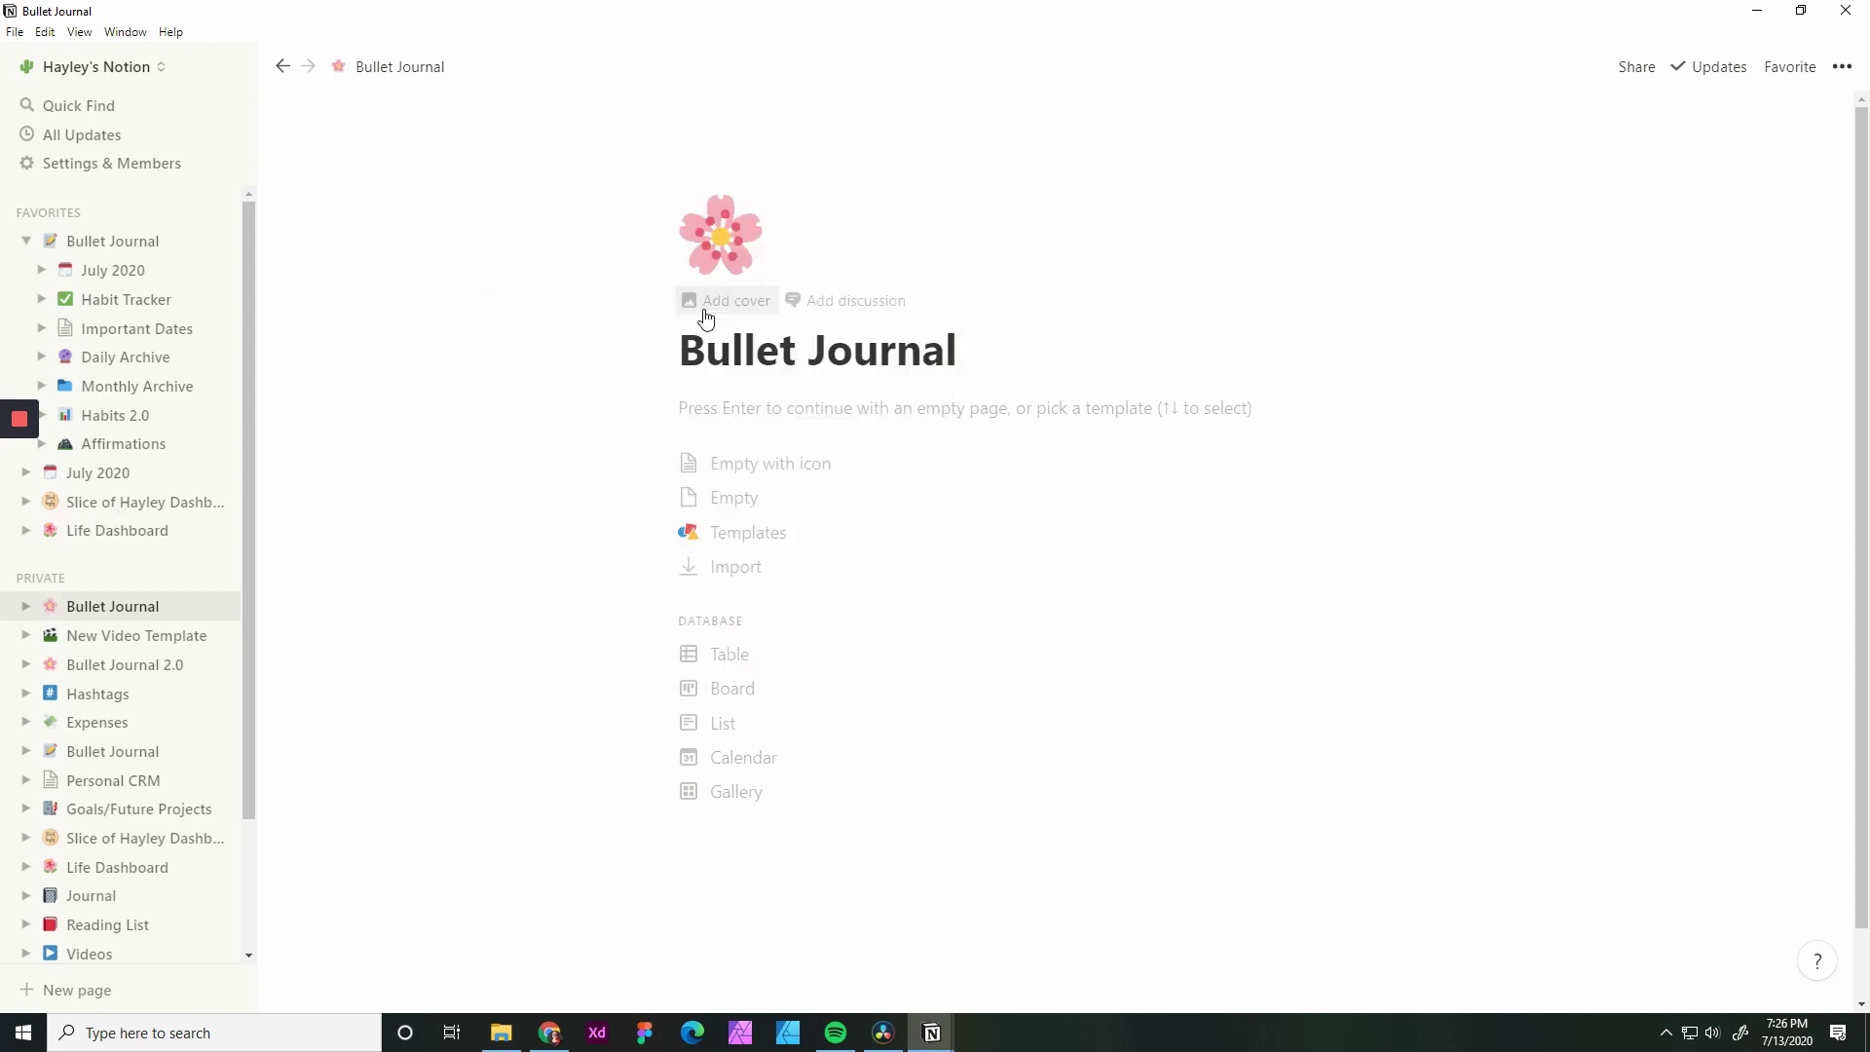
Add an Unsplash 'bullet journal' photo as the page cover
{"action": "left_click", "coordinate": [708, 304]}
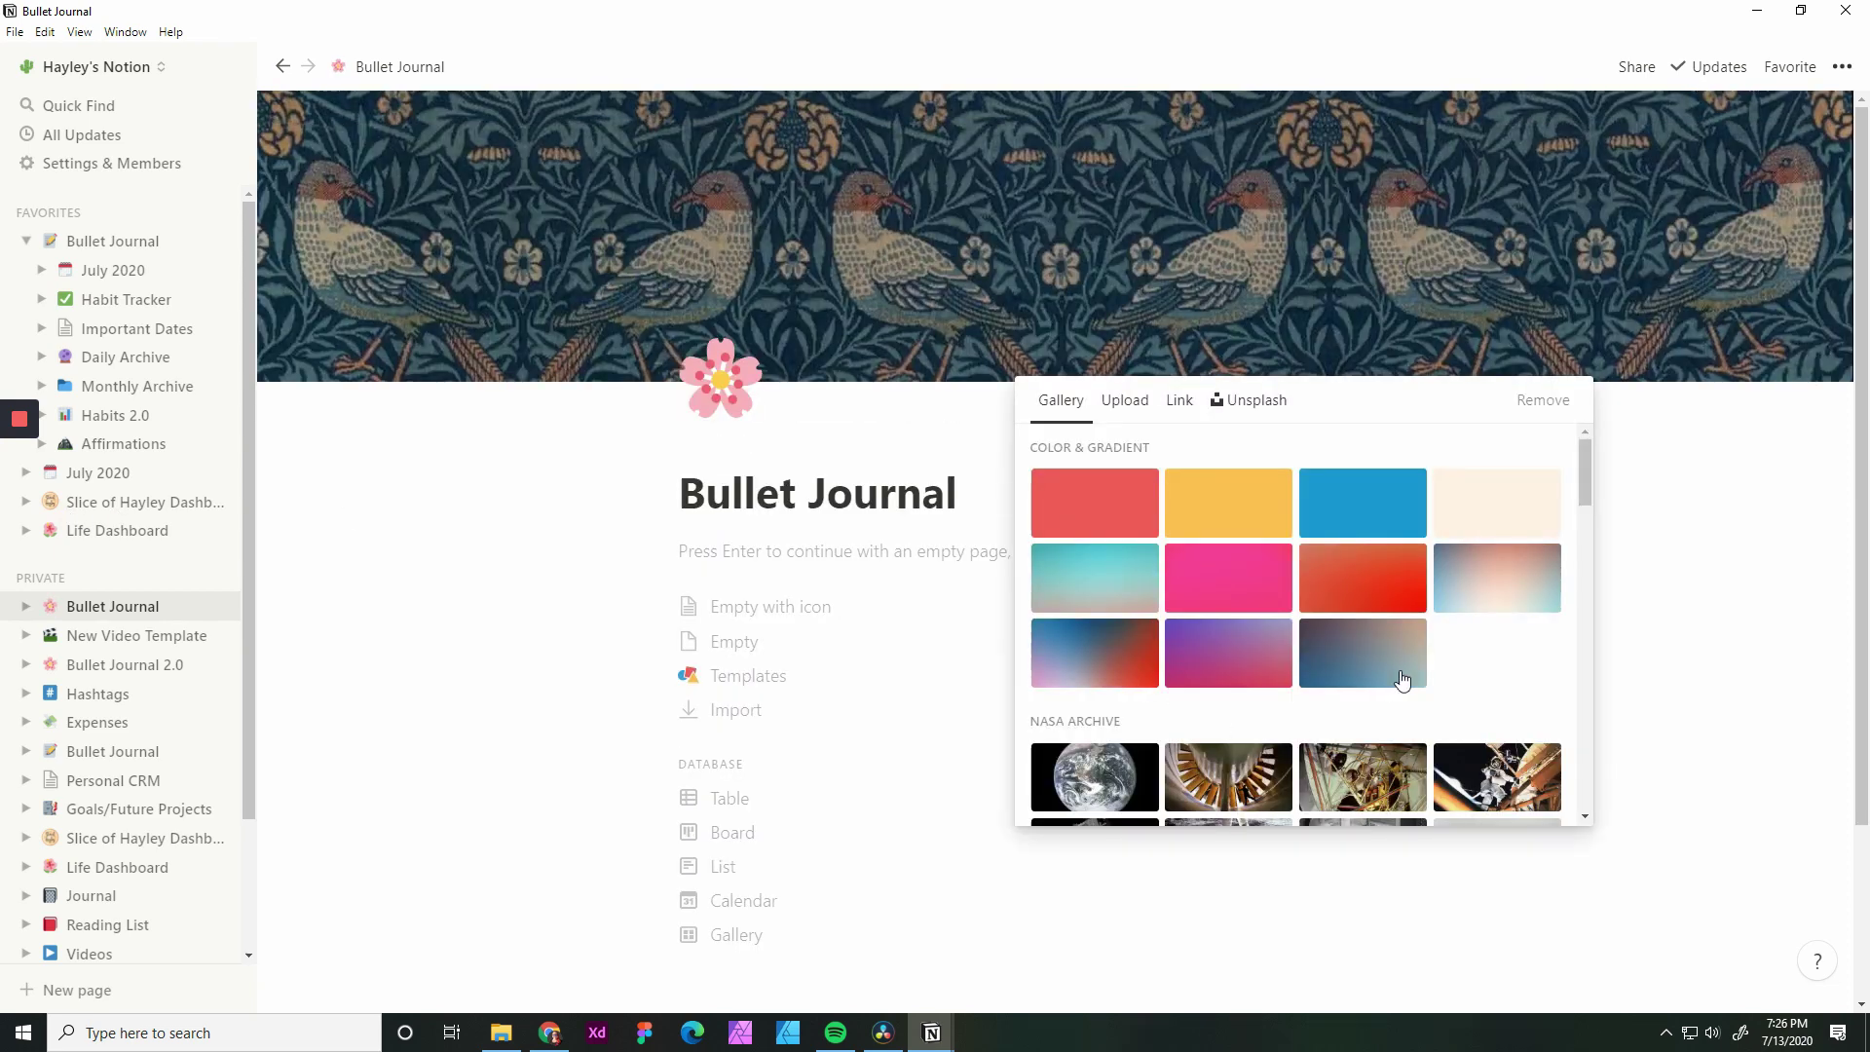
{"action": "left_click", "coordinate": [1268, 414]}
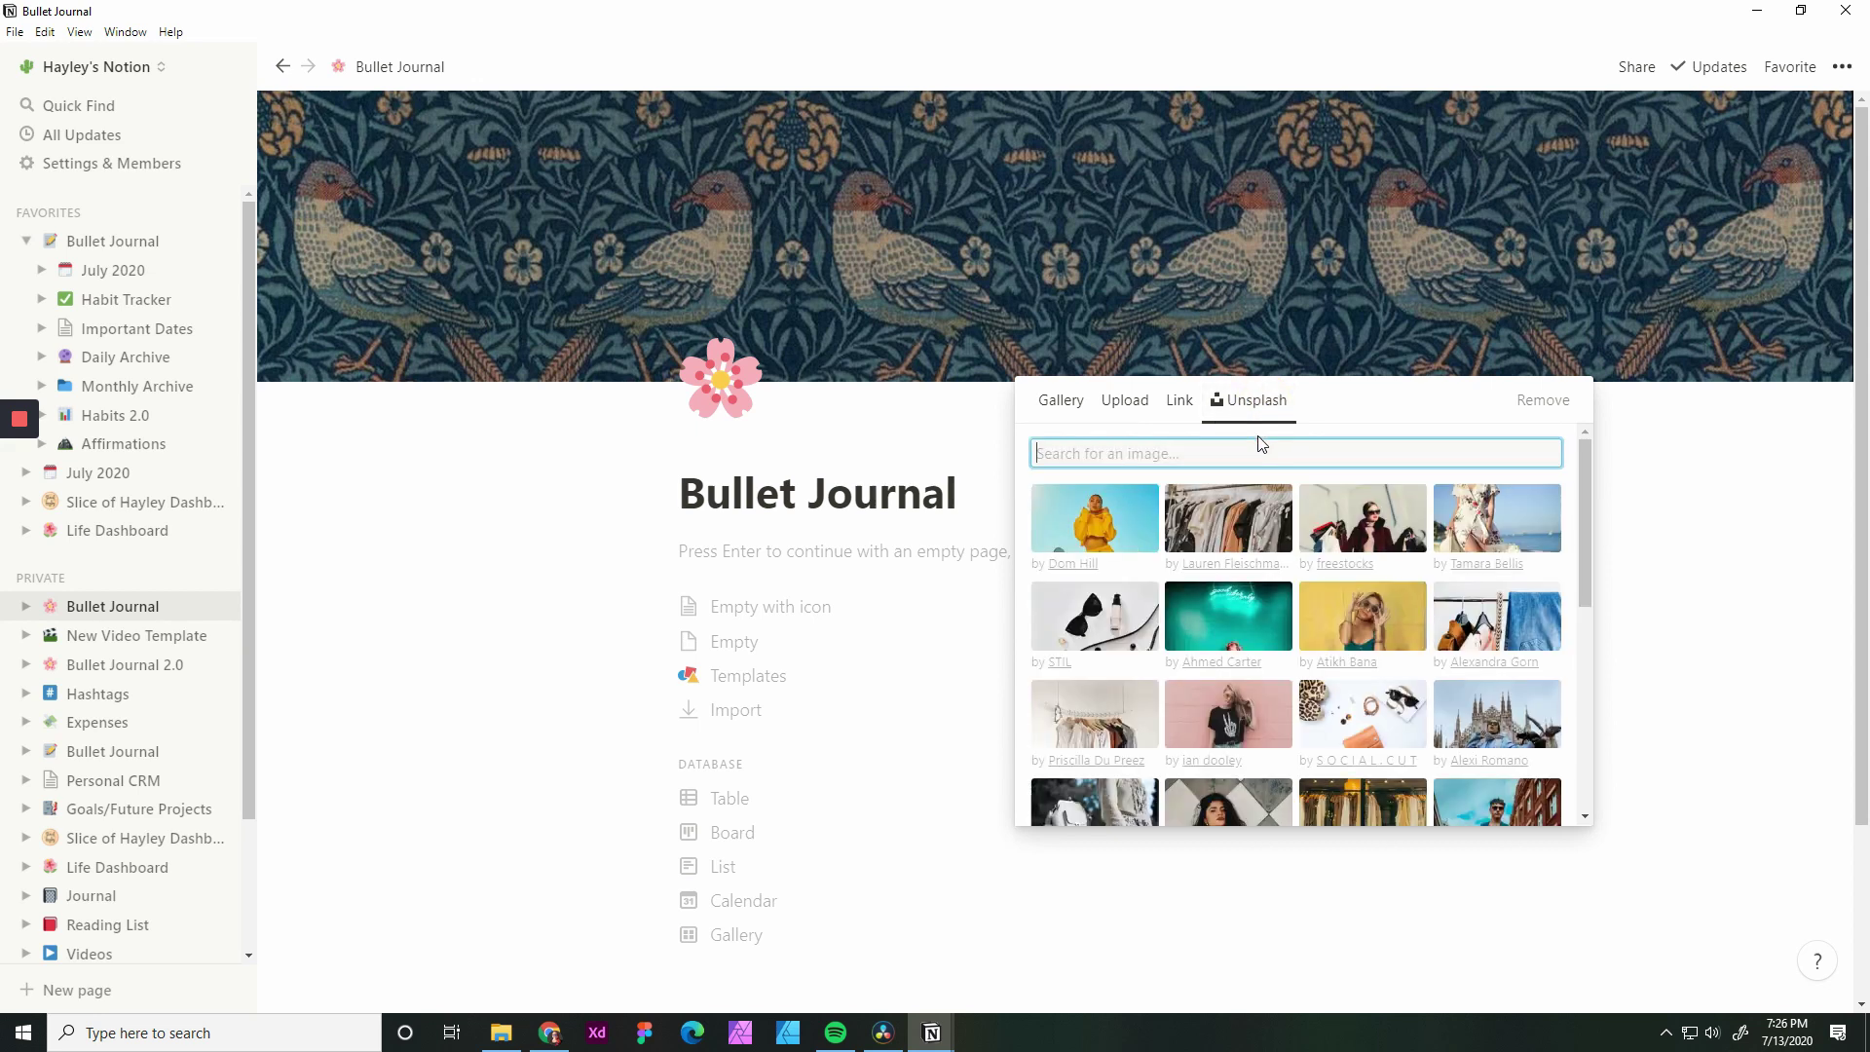
{"action": "type", "text": "bullet "}
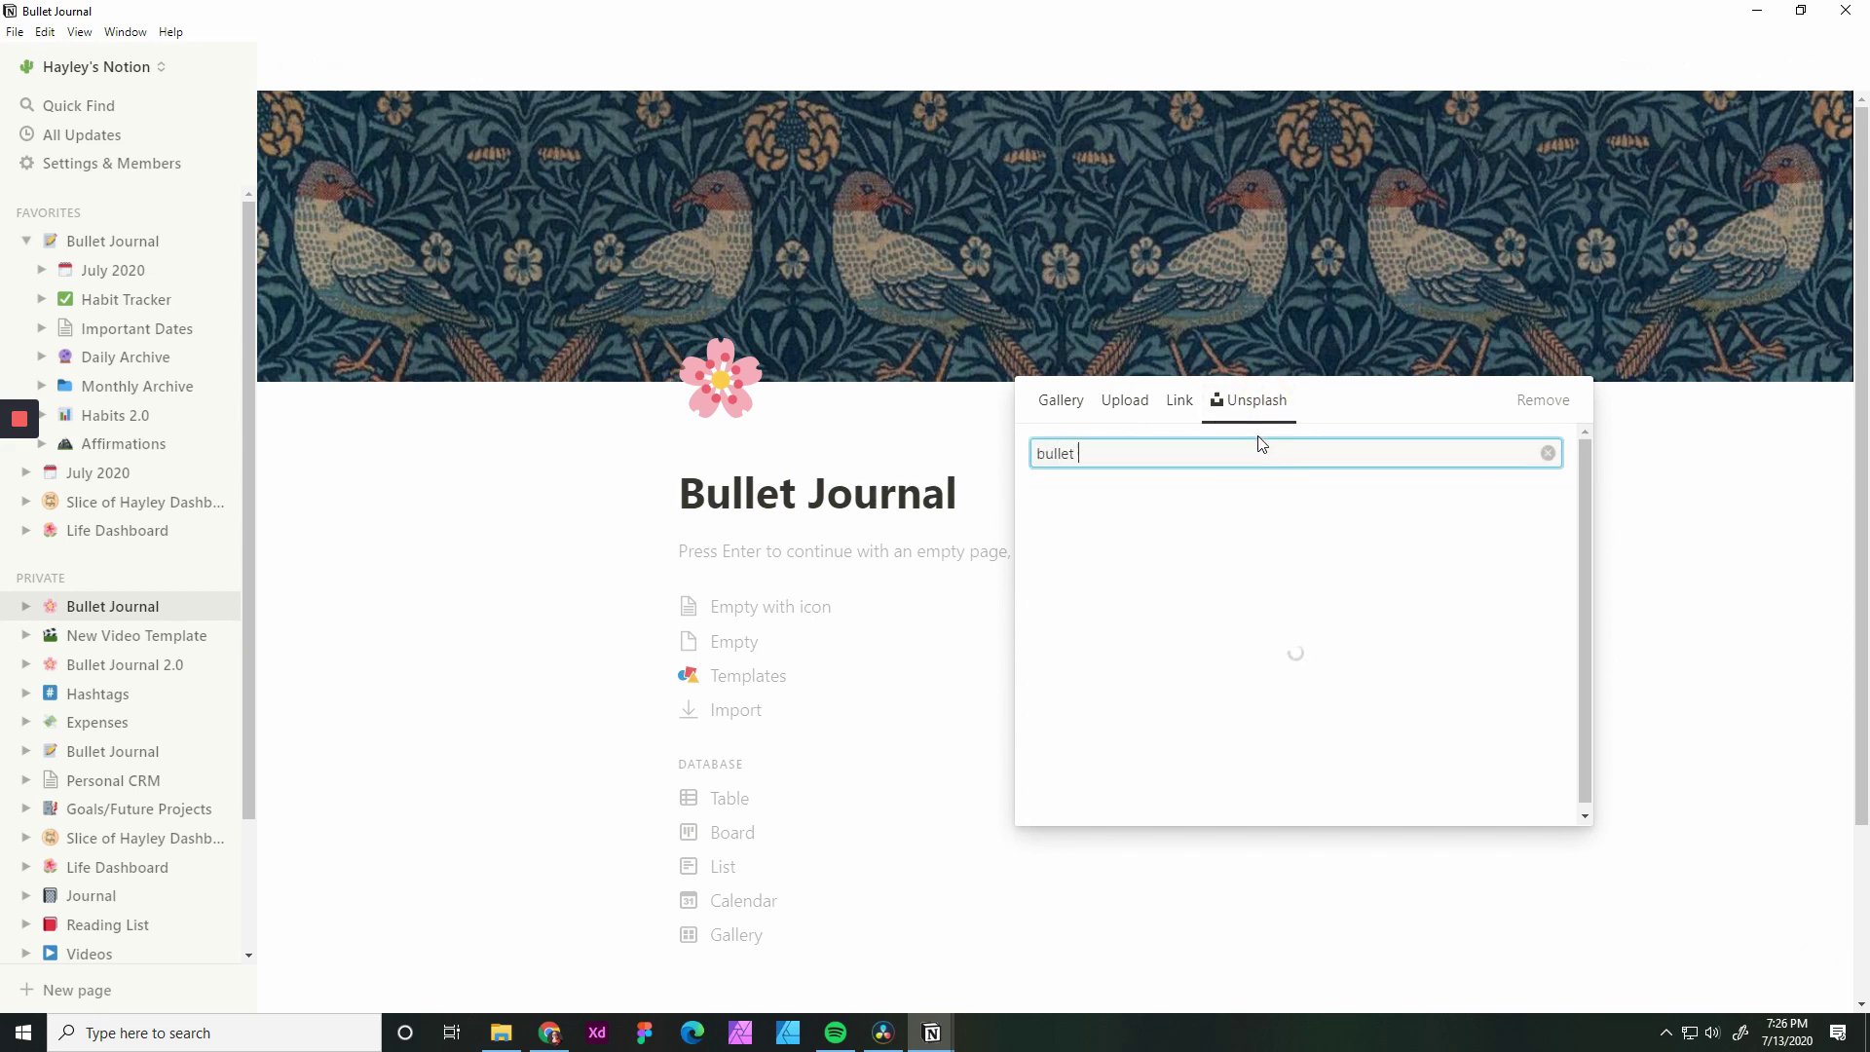
{"action": "type", "text": "journal"}
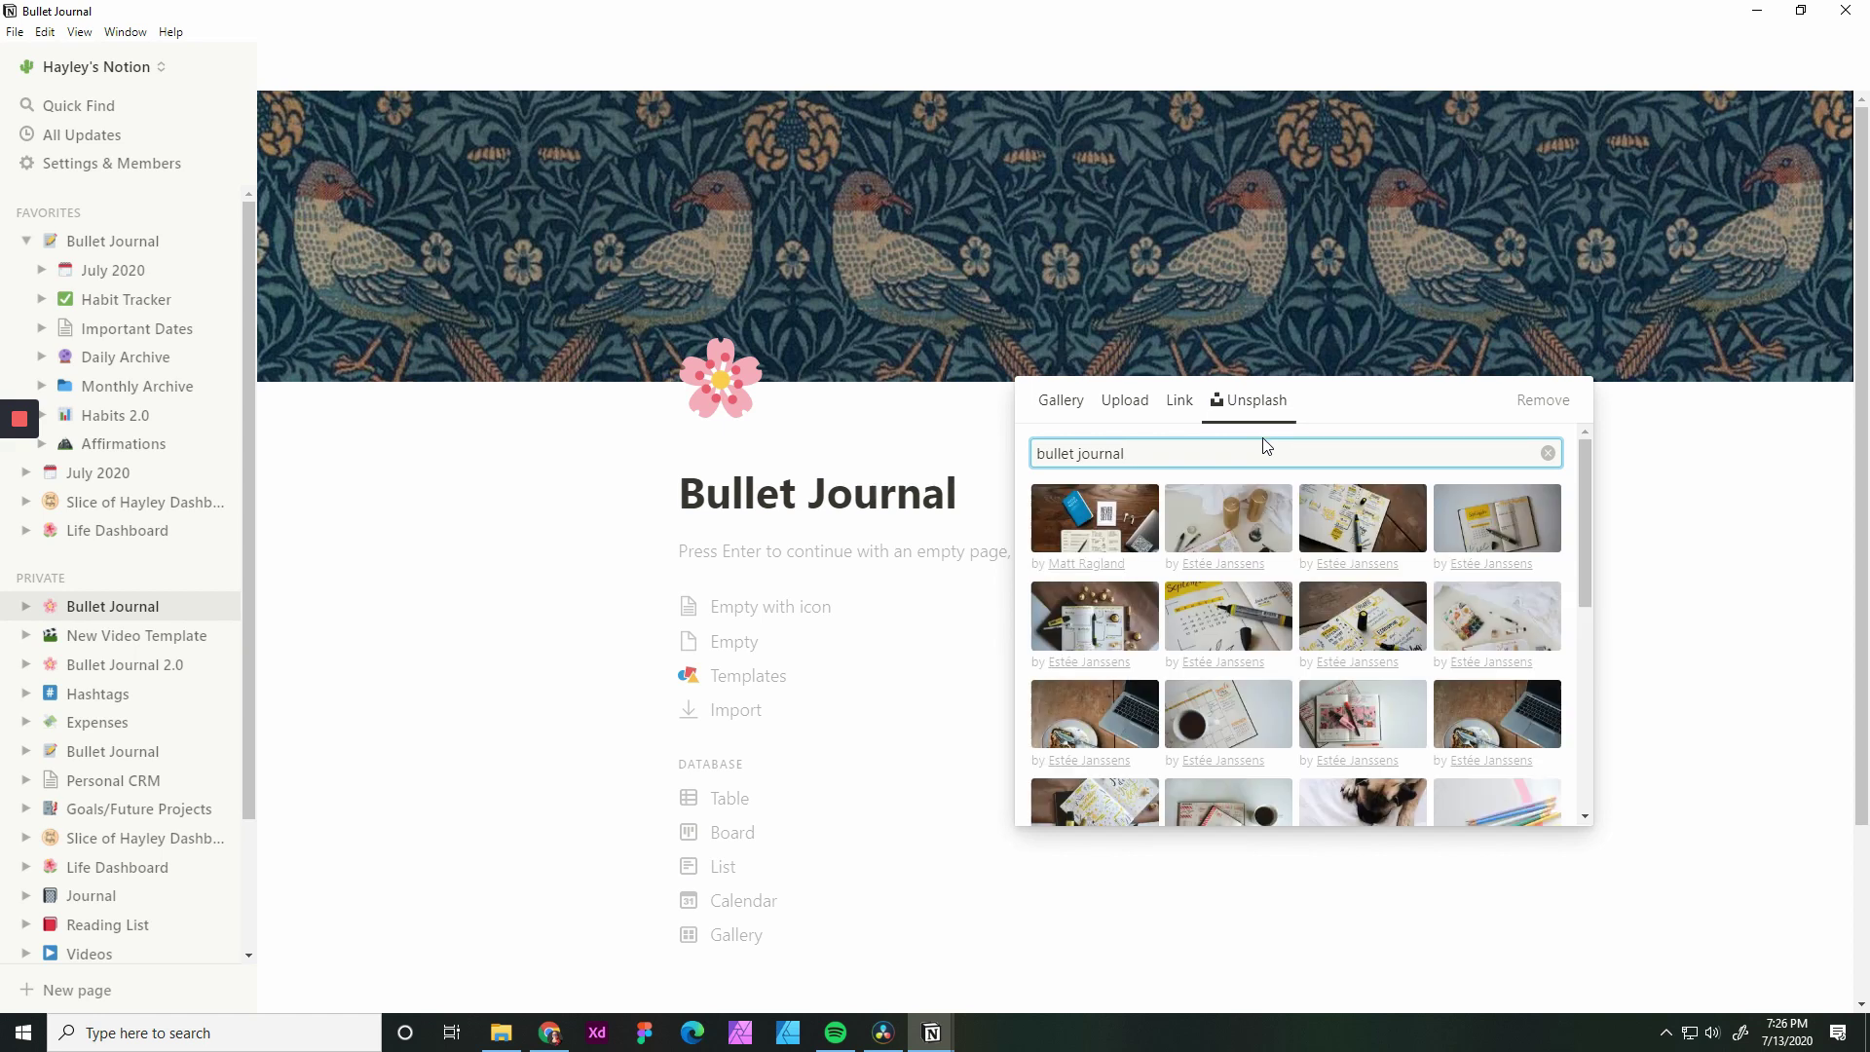
{"action": "left_click", "coordinate": [1092, 518]}
{"action": "left_click", "coordinate": [900, 547]}
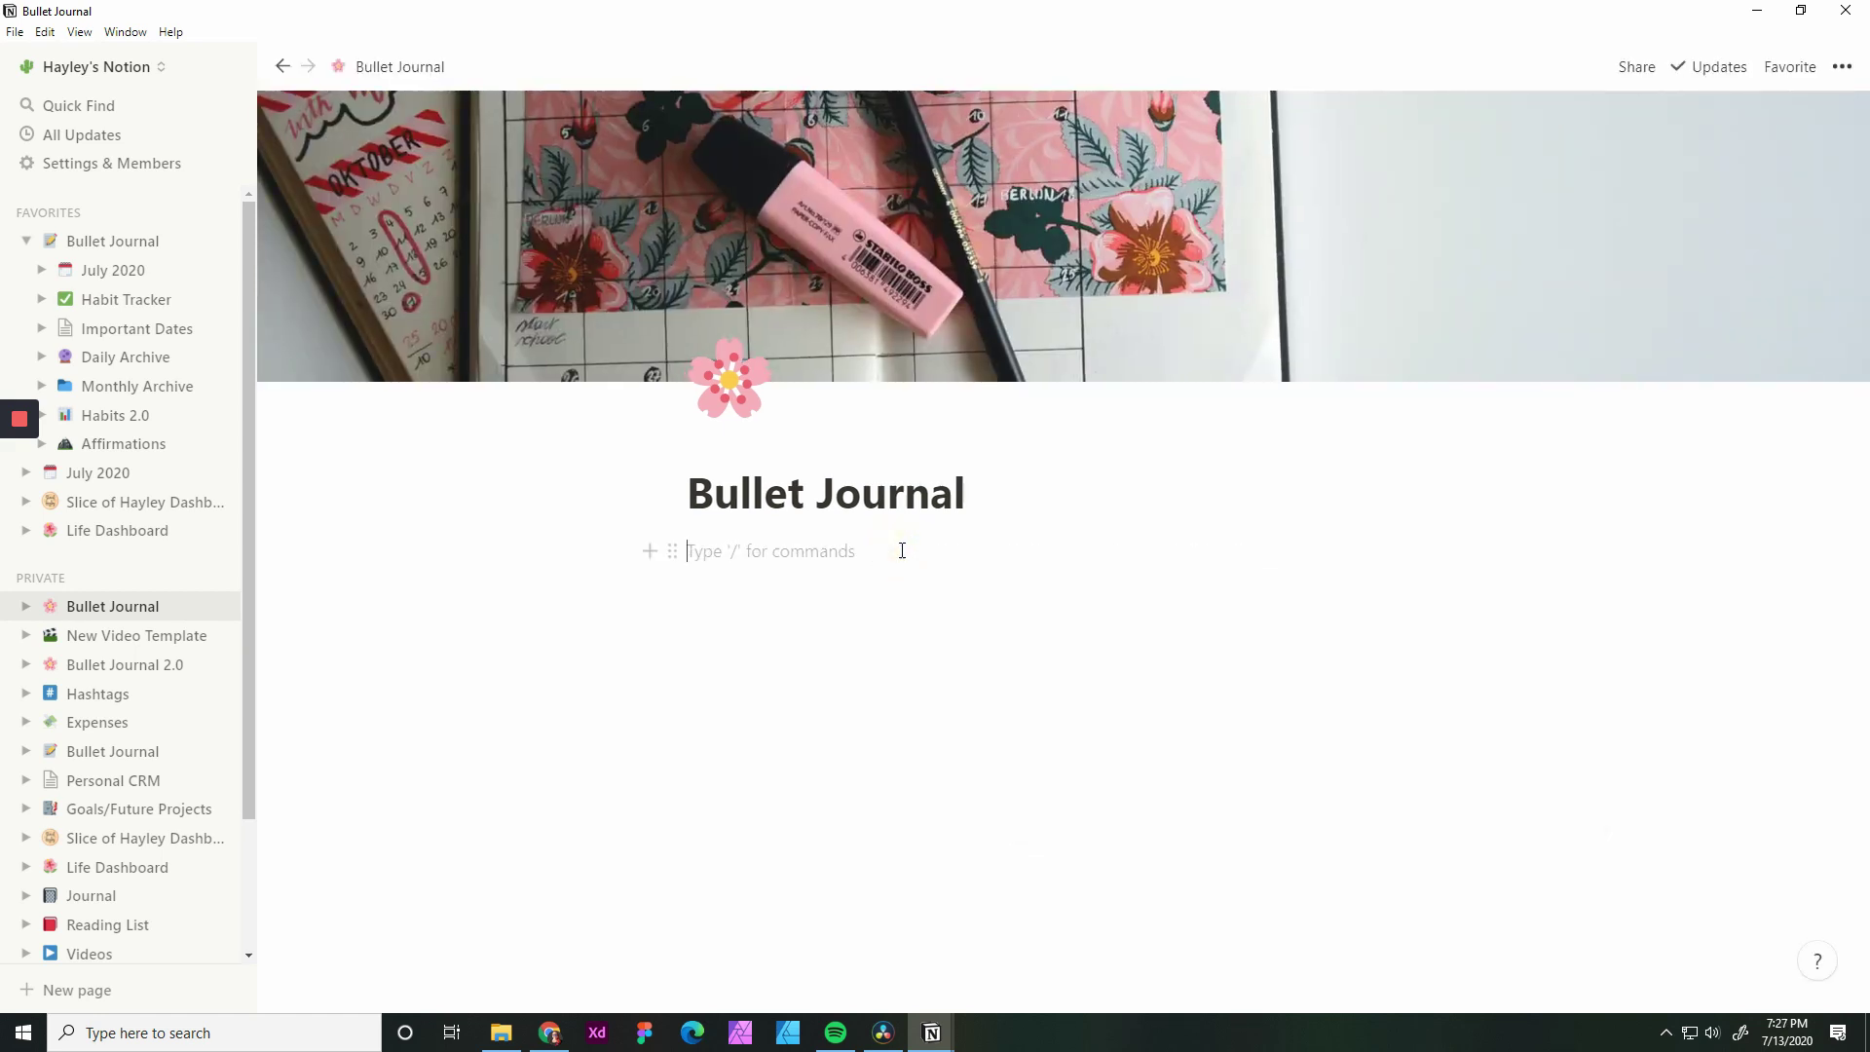
Insert a sub-page named 'Monthly View' with /page, then return to Bullet Journal
{"action": "type", "text": "/"}
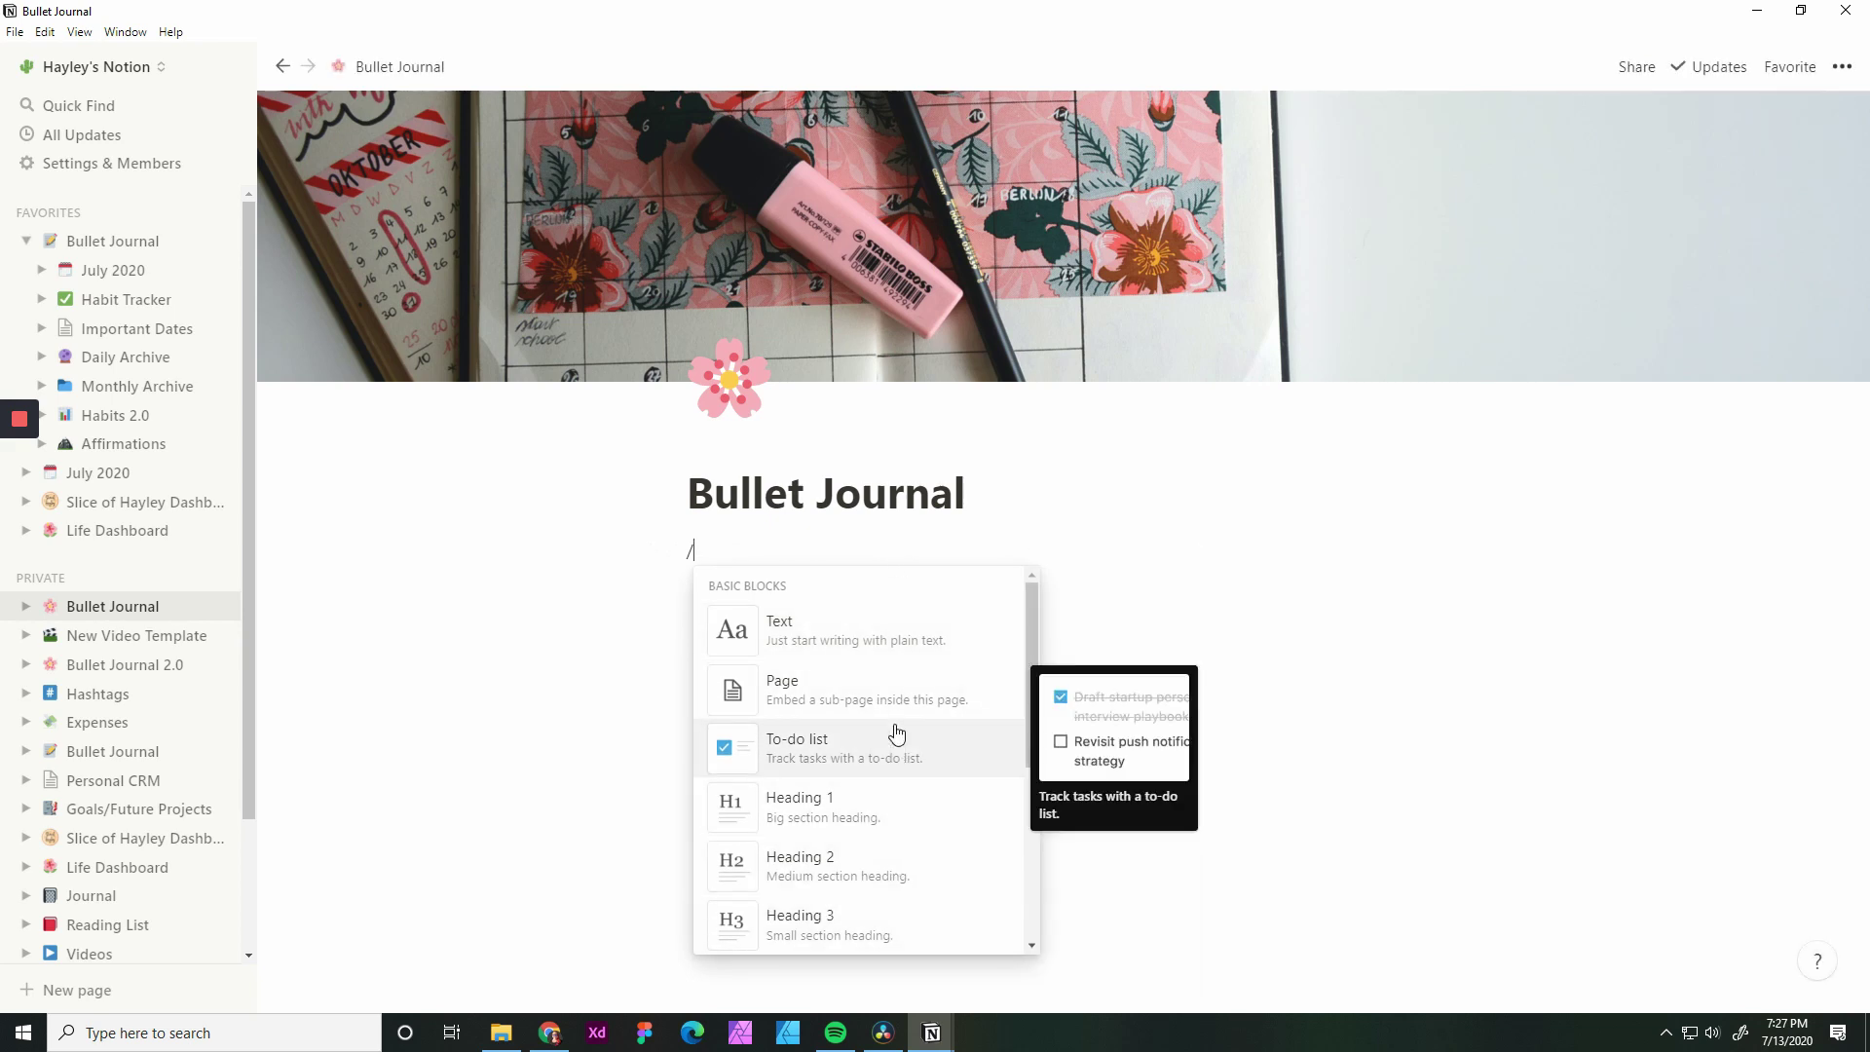
{"action": "left_click", "coordinate": [894, 714]}
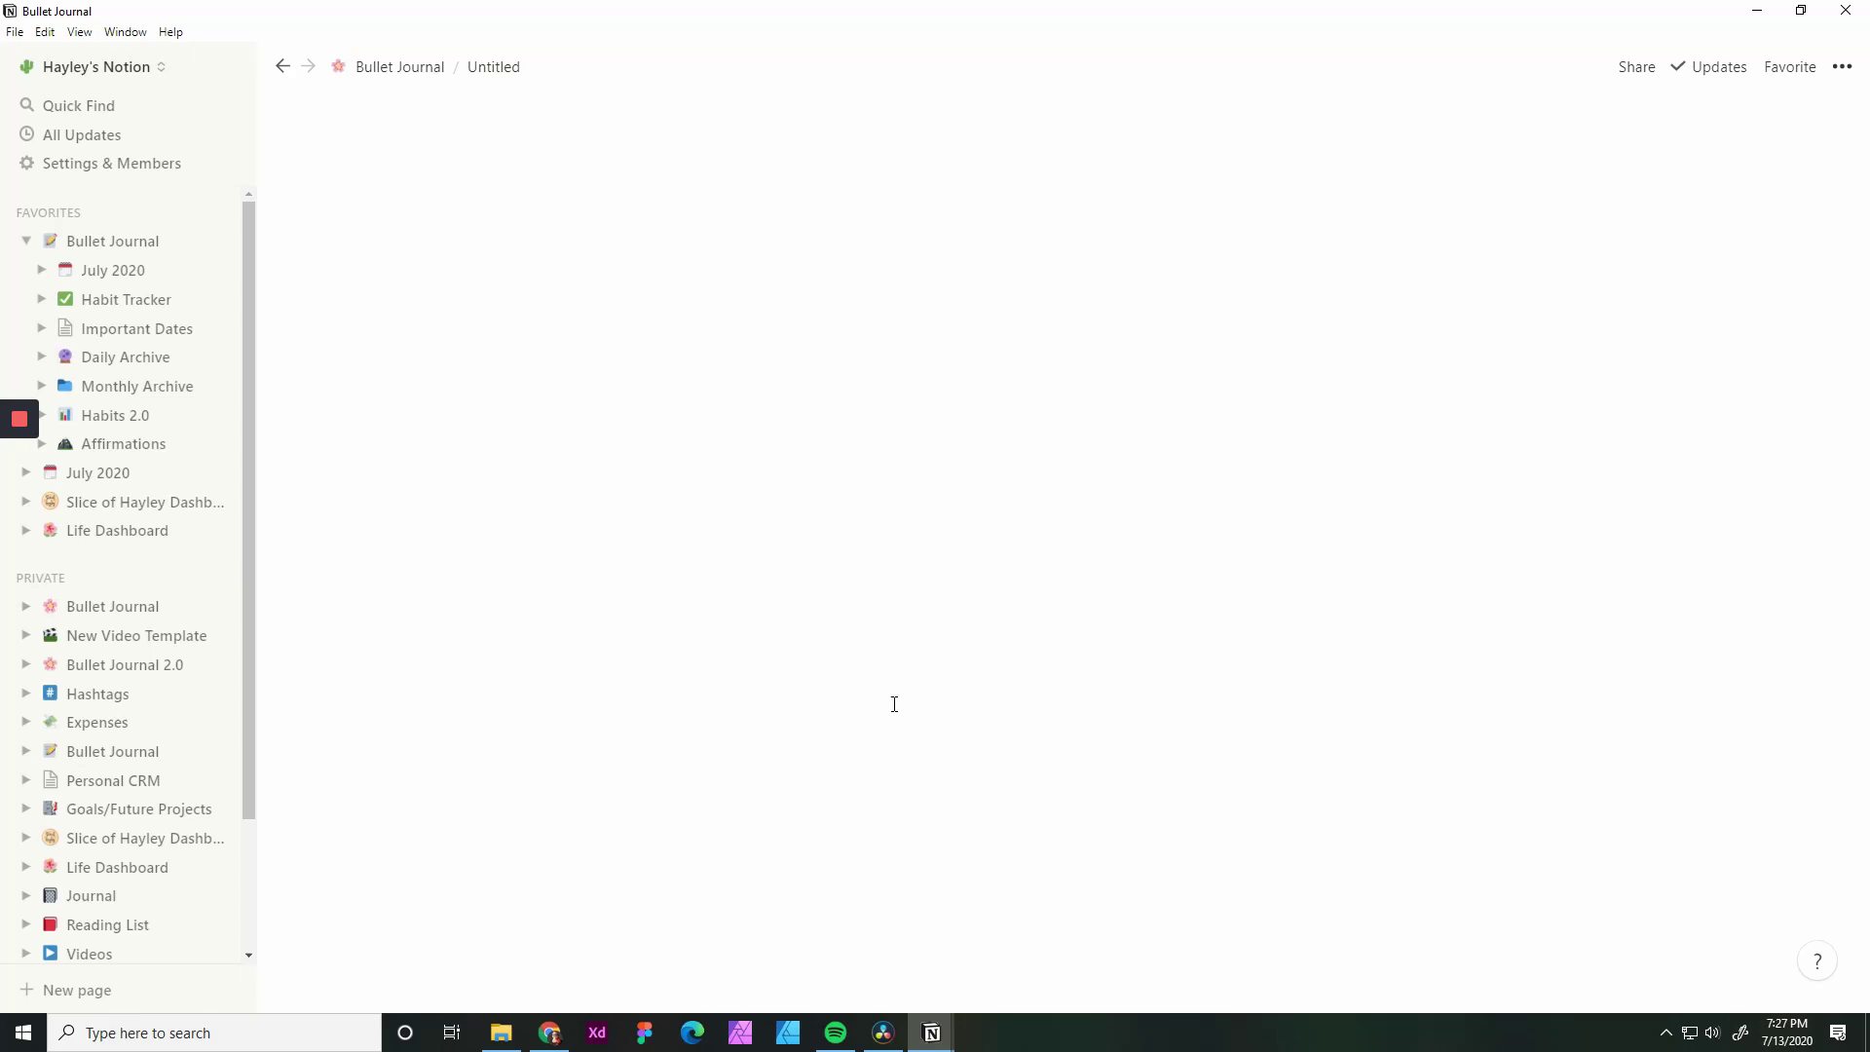
{"action": "type", "text": "MO"}
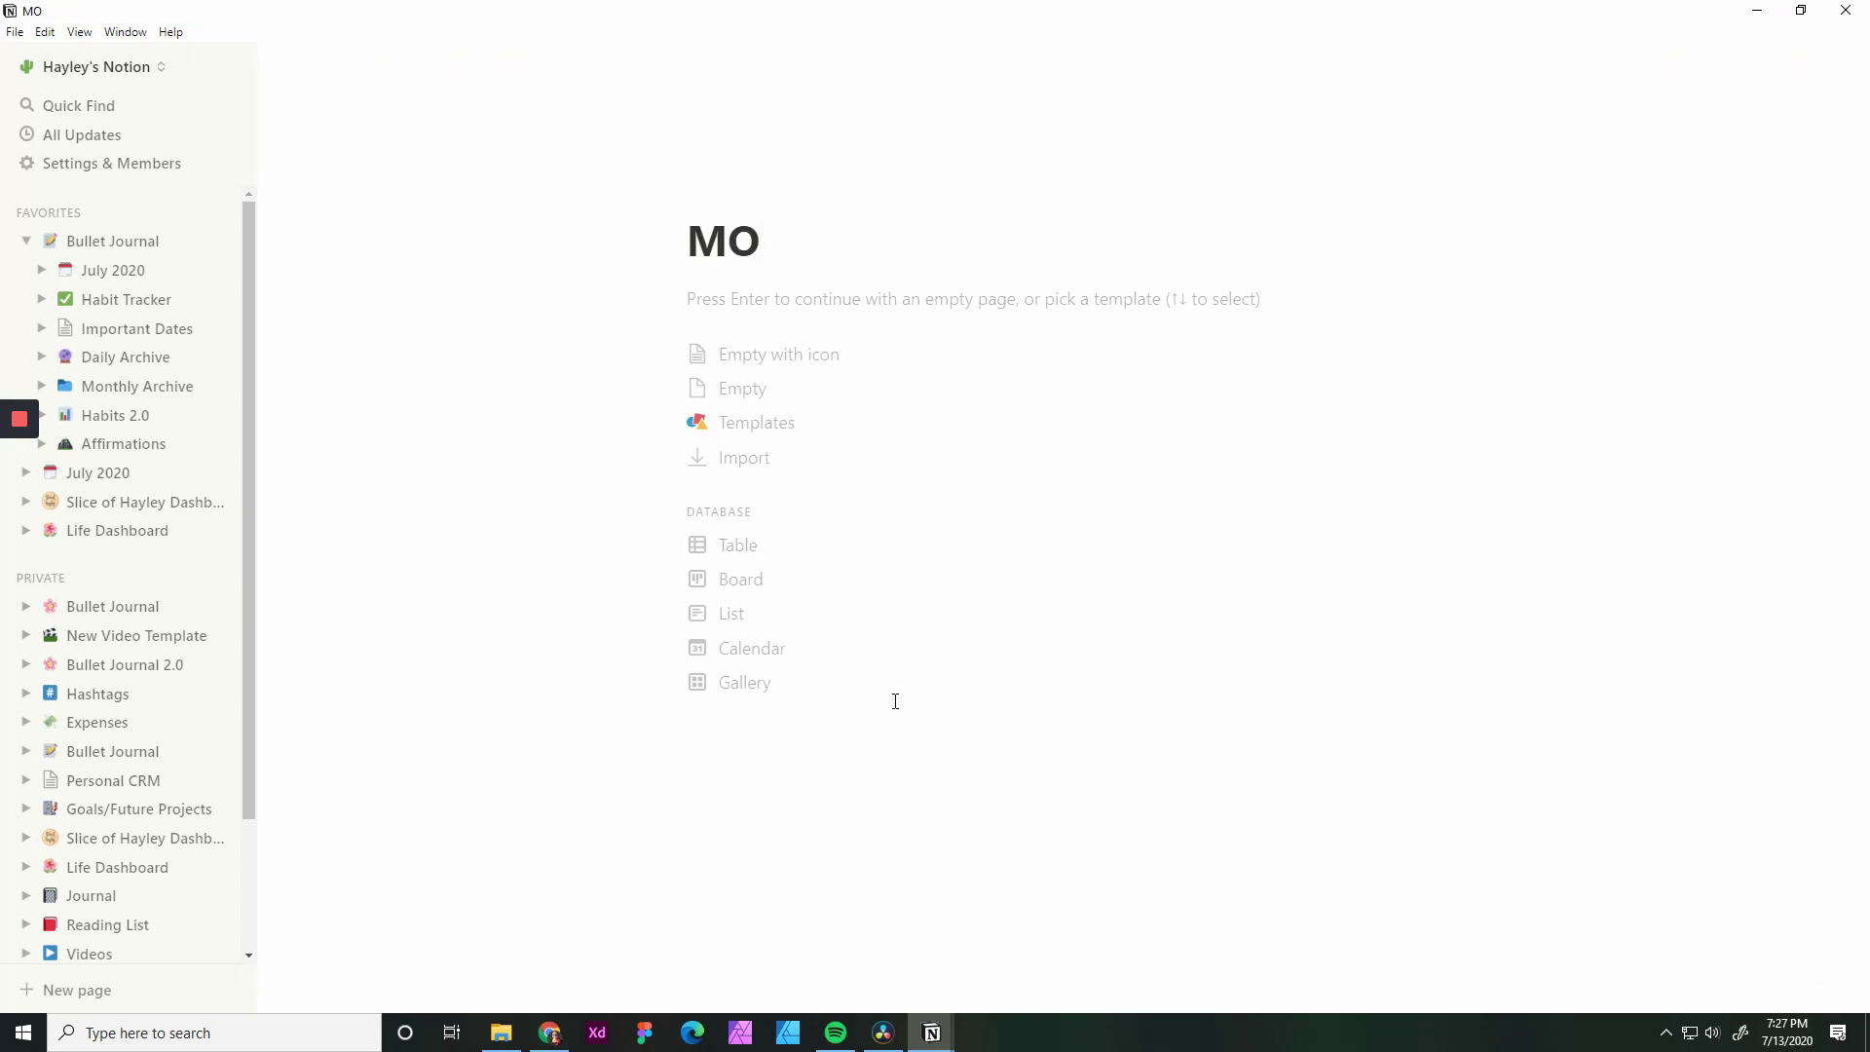
{"action": "key", "text": "BackSpace"}
{"action": "type", "text": "onthly Ci"}
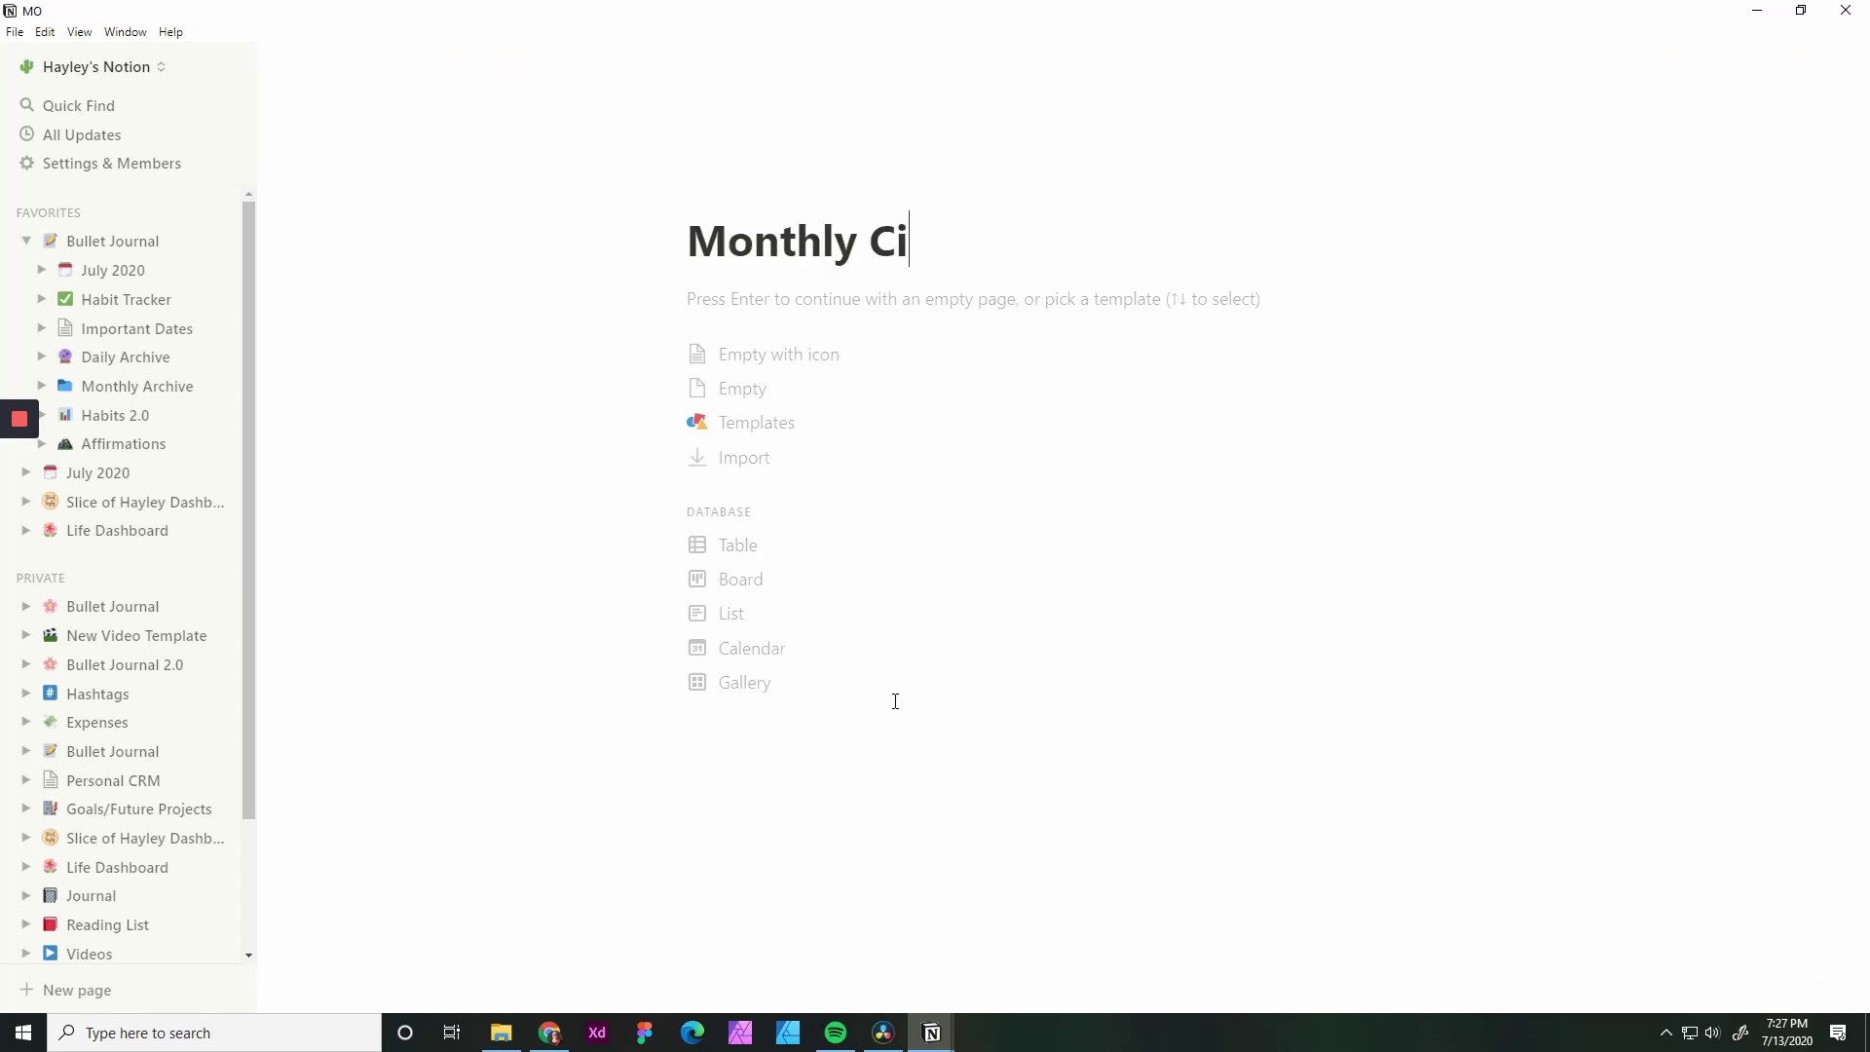
{"action": "key", "text": "BackSpace"}
{"action": "key", "text": "BackSpace"}
{"action": "type", "text": "View"}
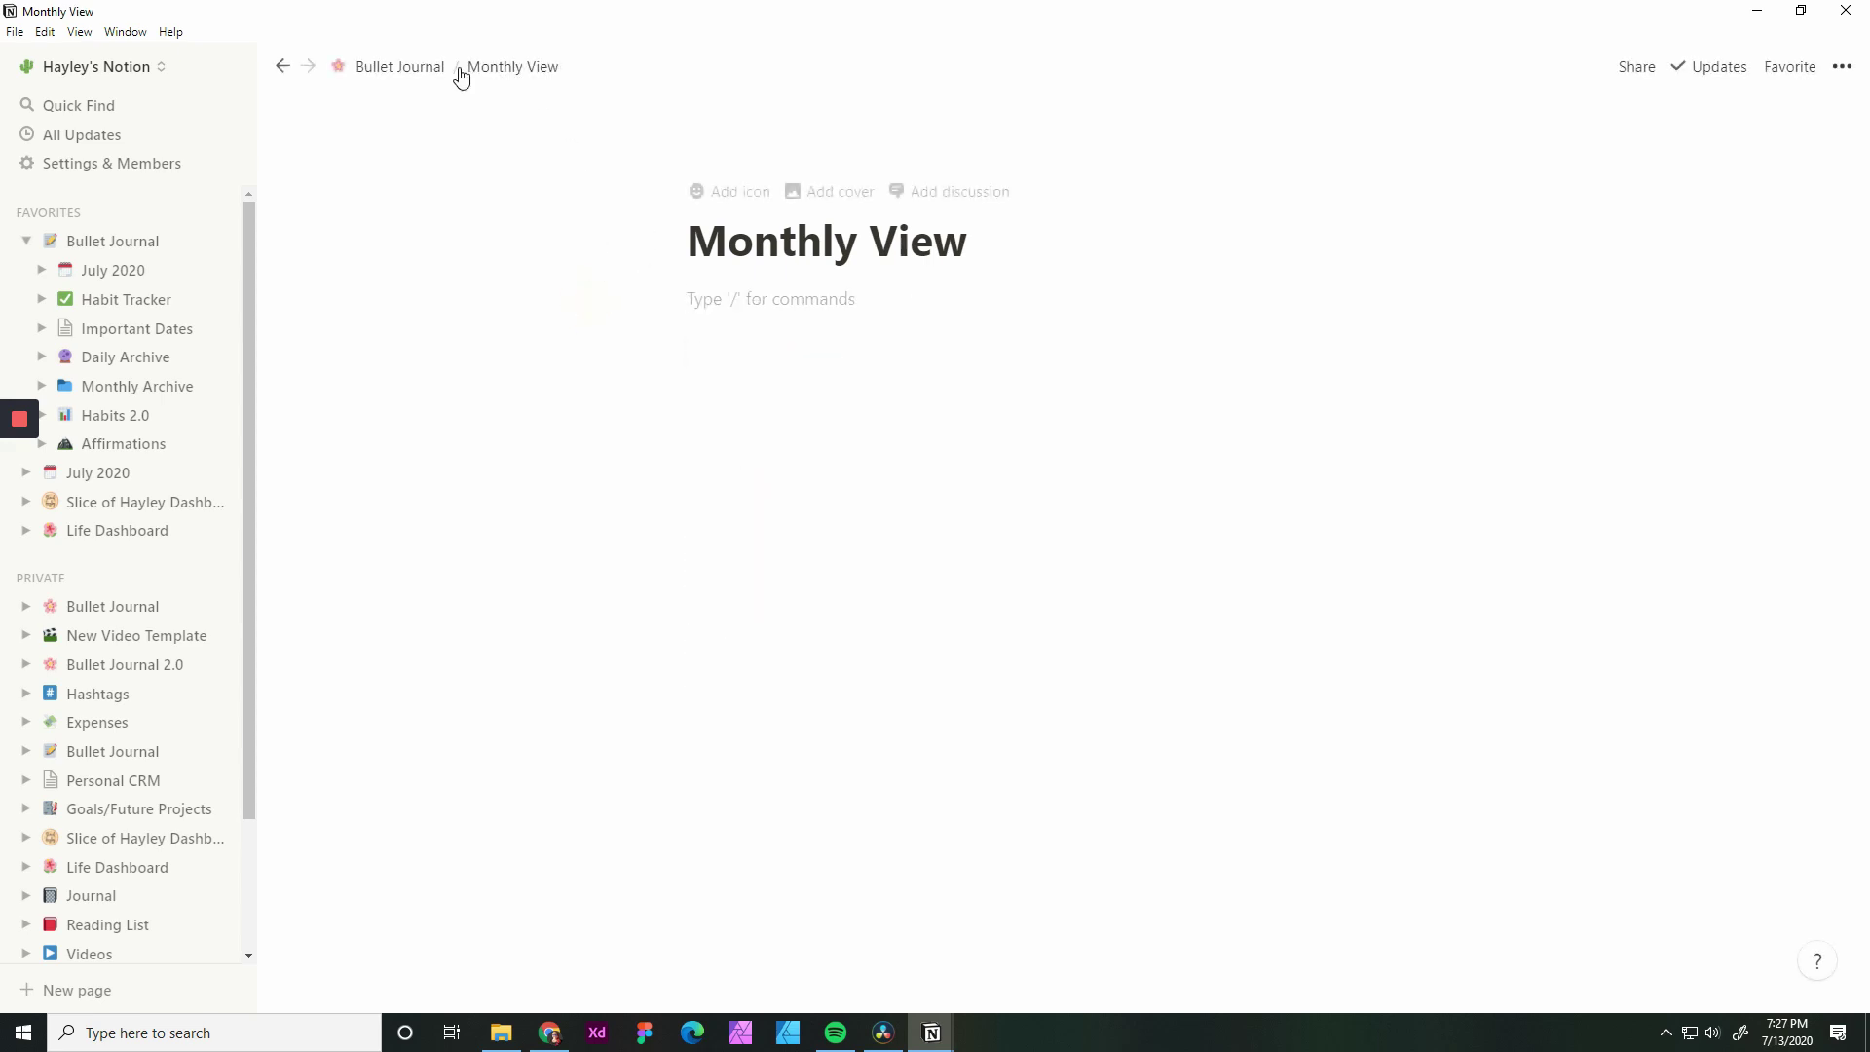
{"action": "left_click", "coordinate": [417, 68]}
Add a second sub-page named 'Daily View' below Monthly View
{"action": "left_click", "coordinate": [771, 645]}
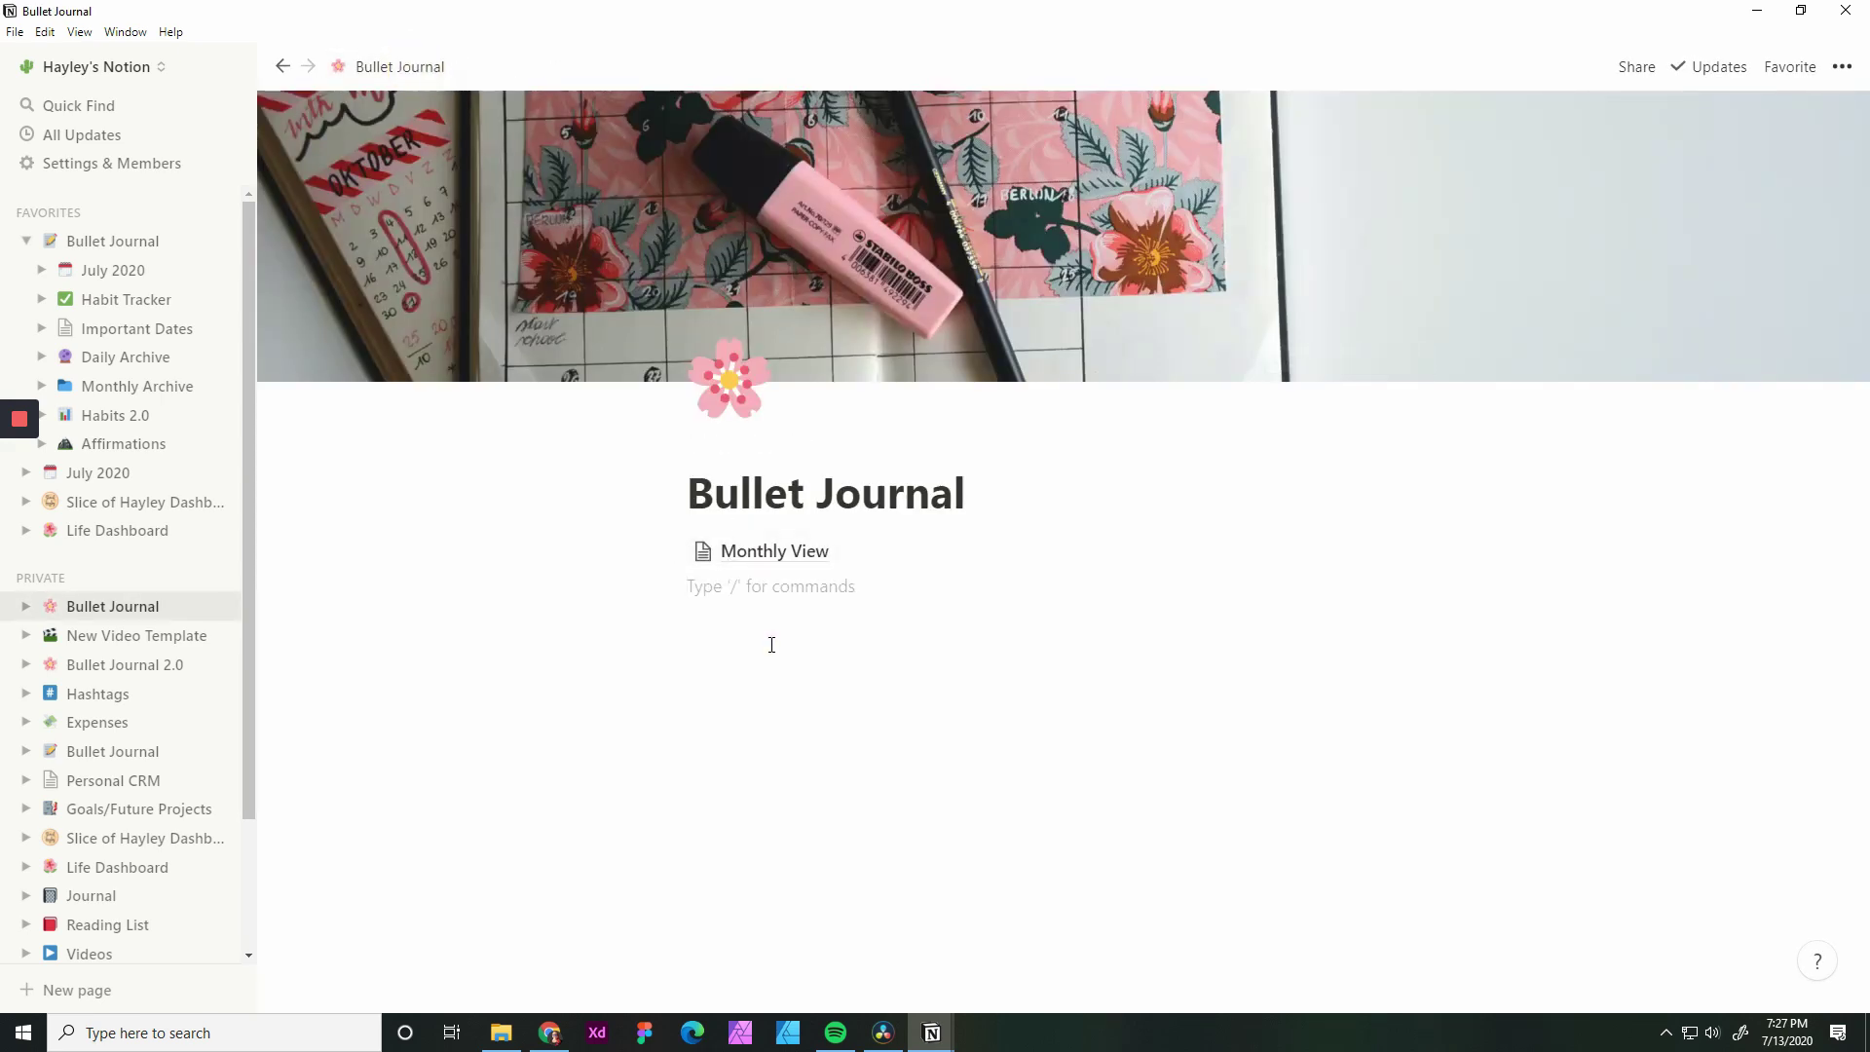
{"action": "type", "text": "/"}
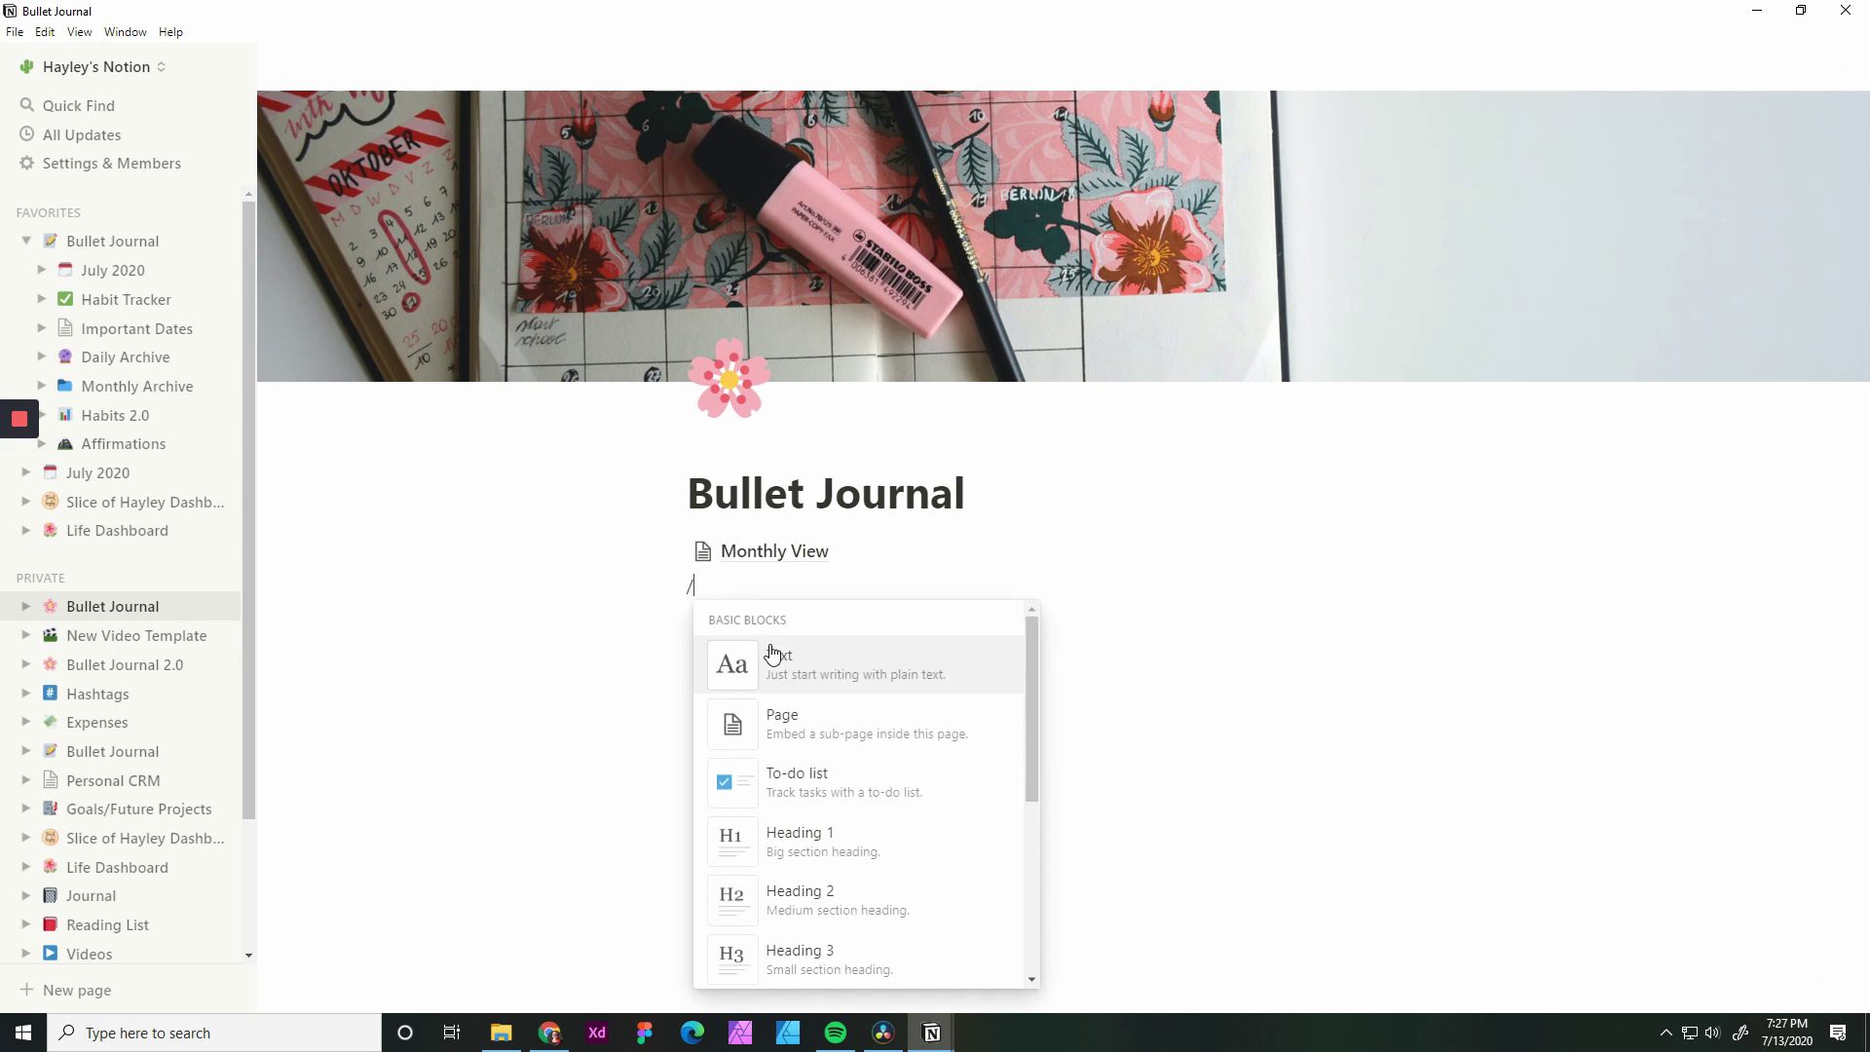
{"action": "left_click", "coordinate": [818, 723]}
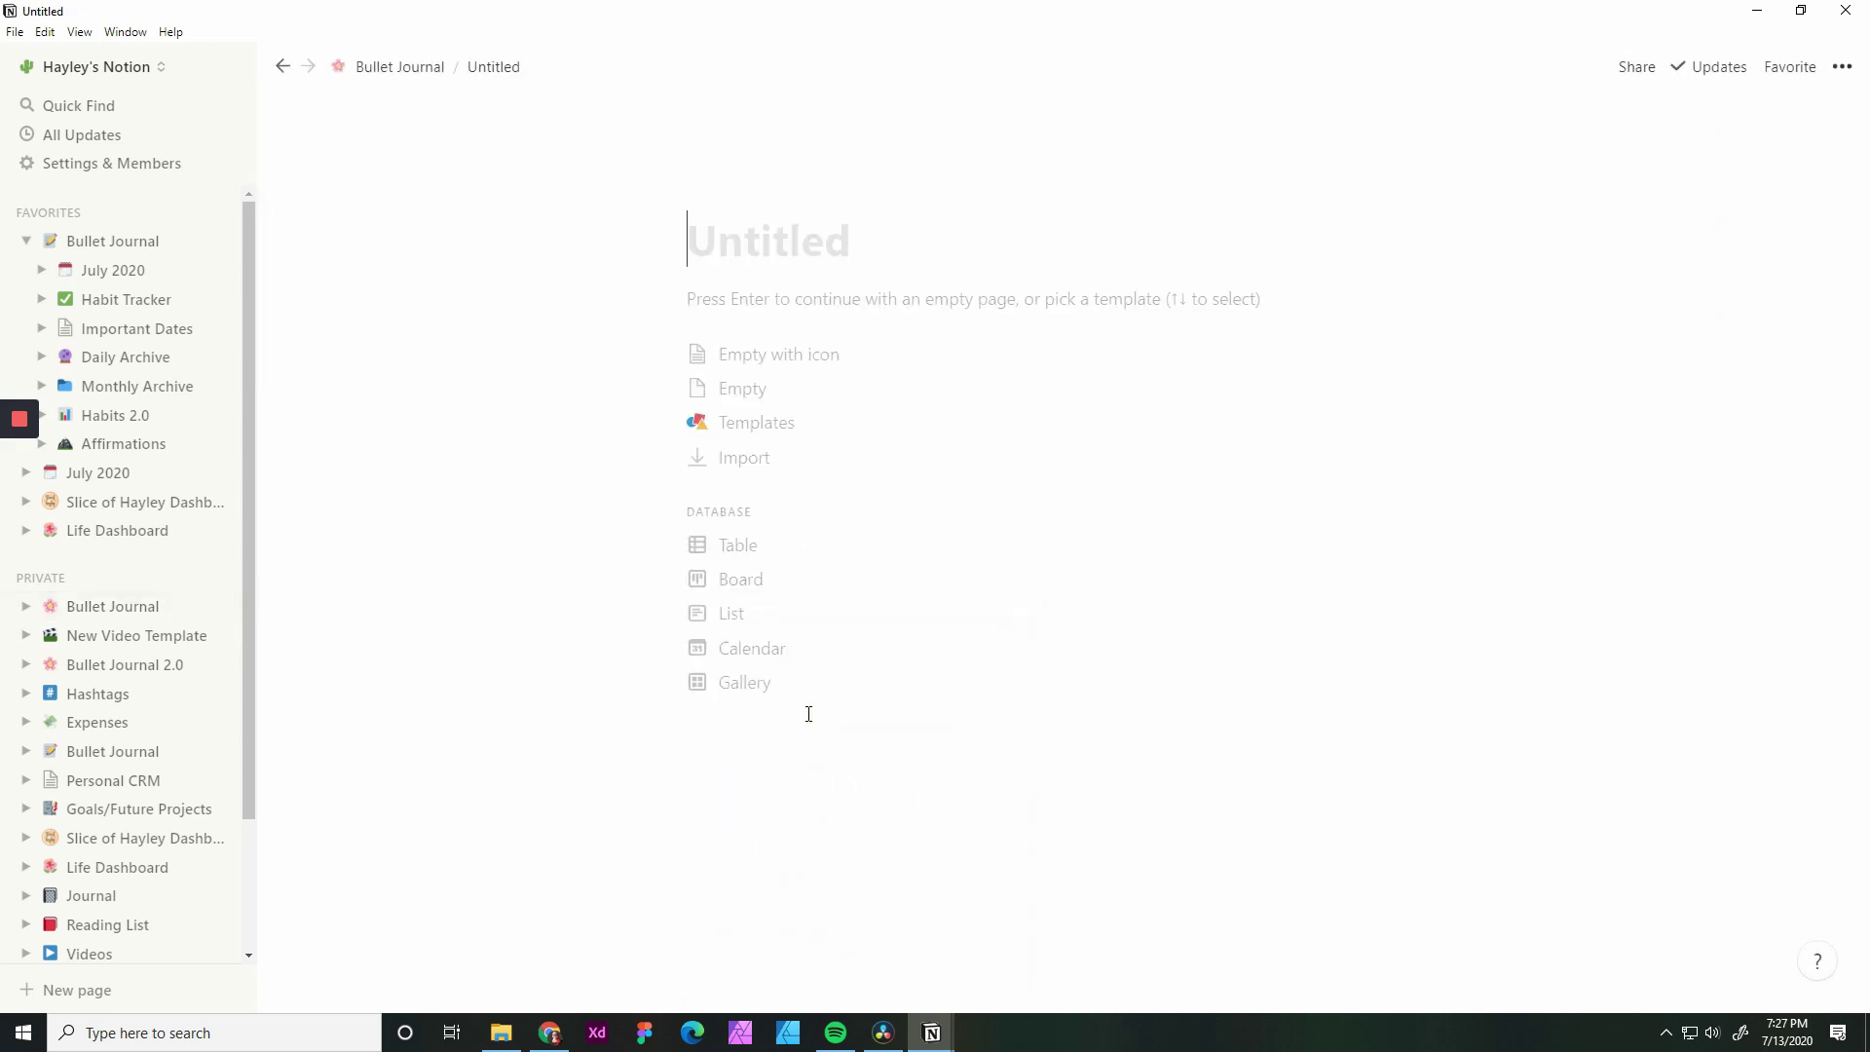
{"action": "type", "text": "Daily Vi"}
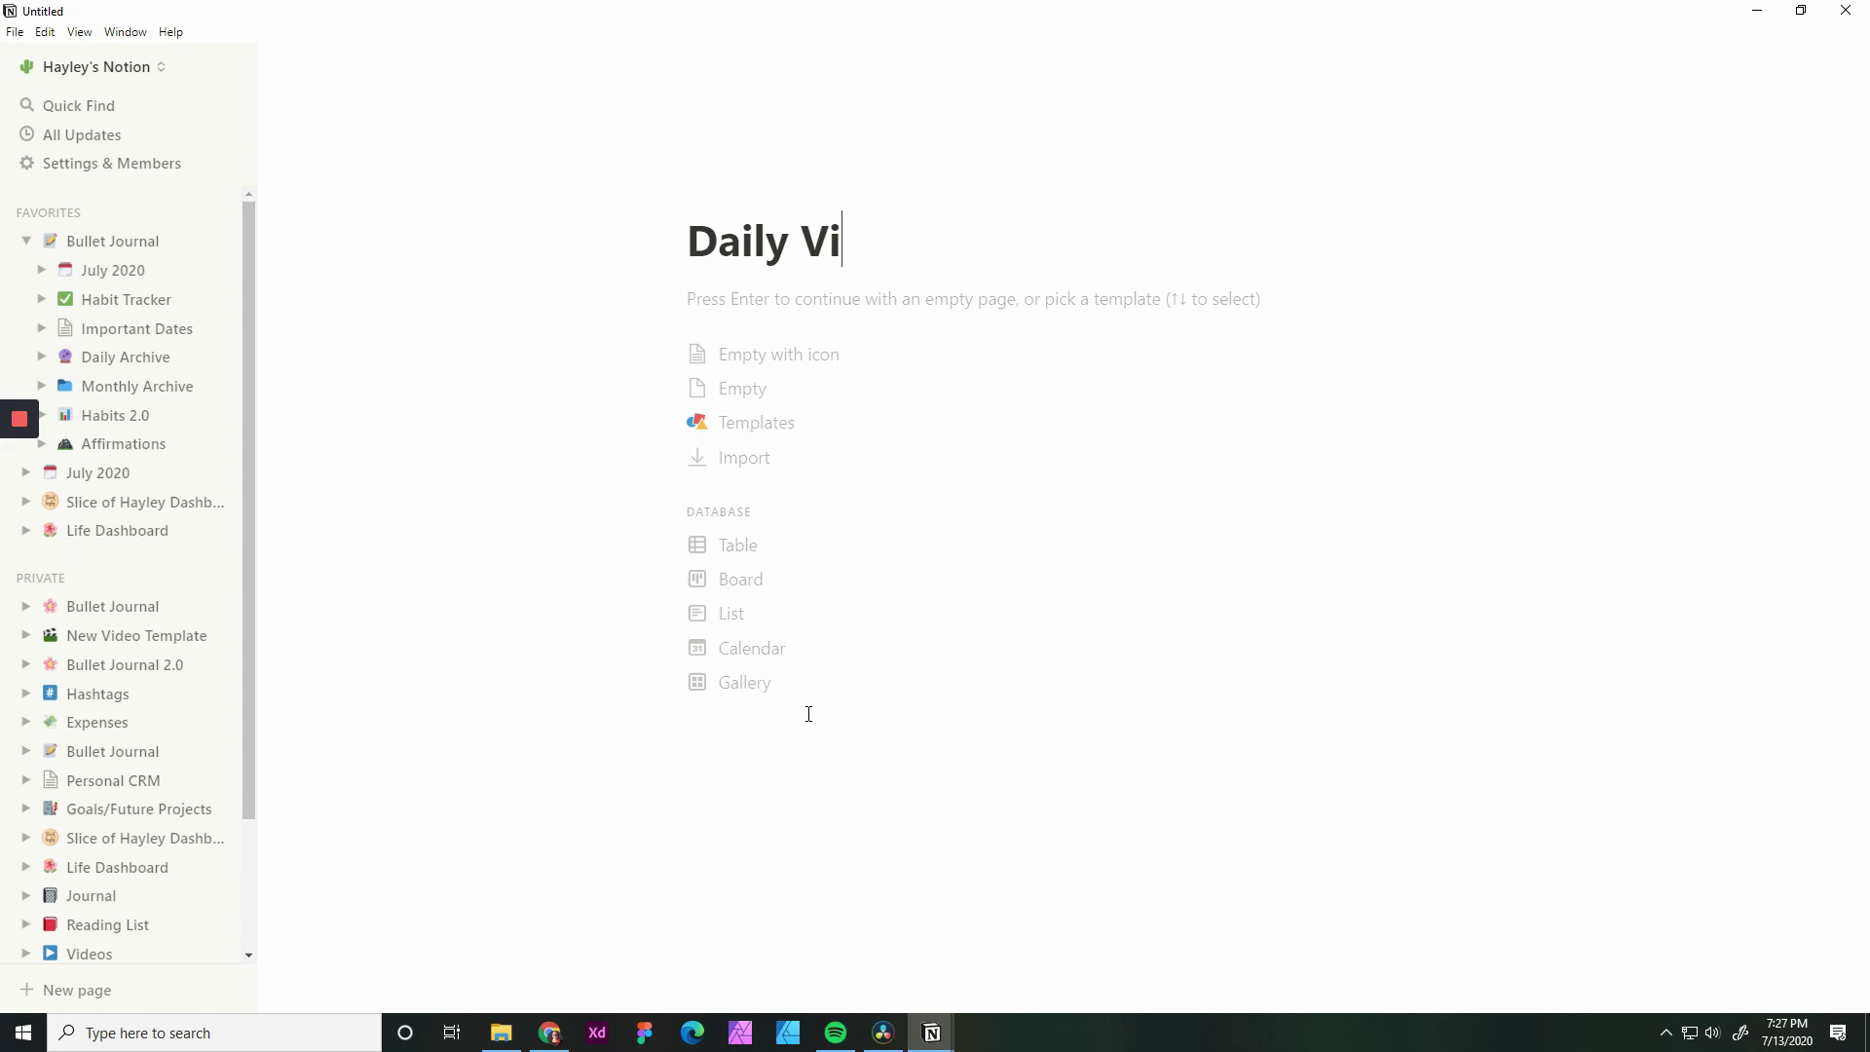
{"action": "type", "text": "ew"}
{"action": "key", "text": "ctrl+["}
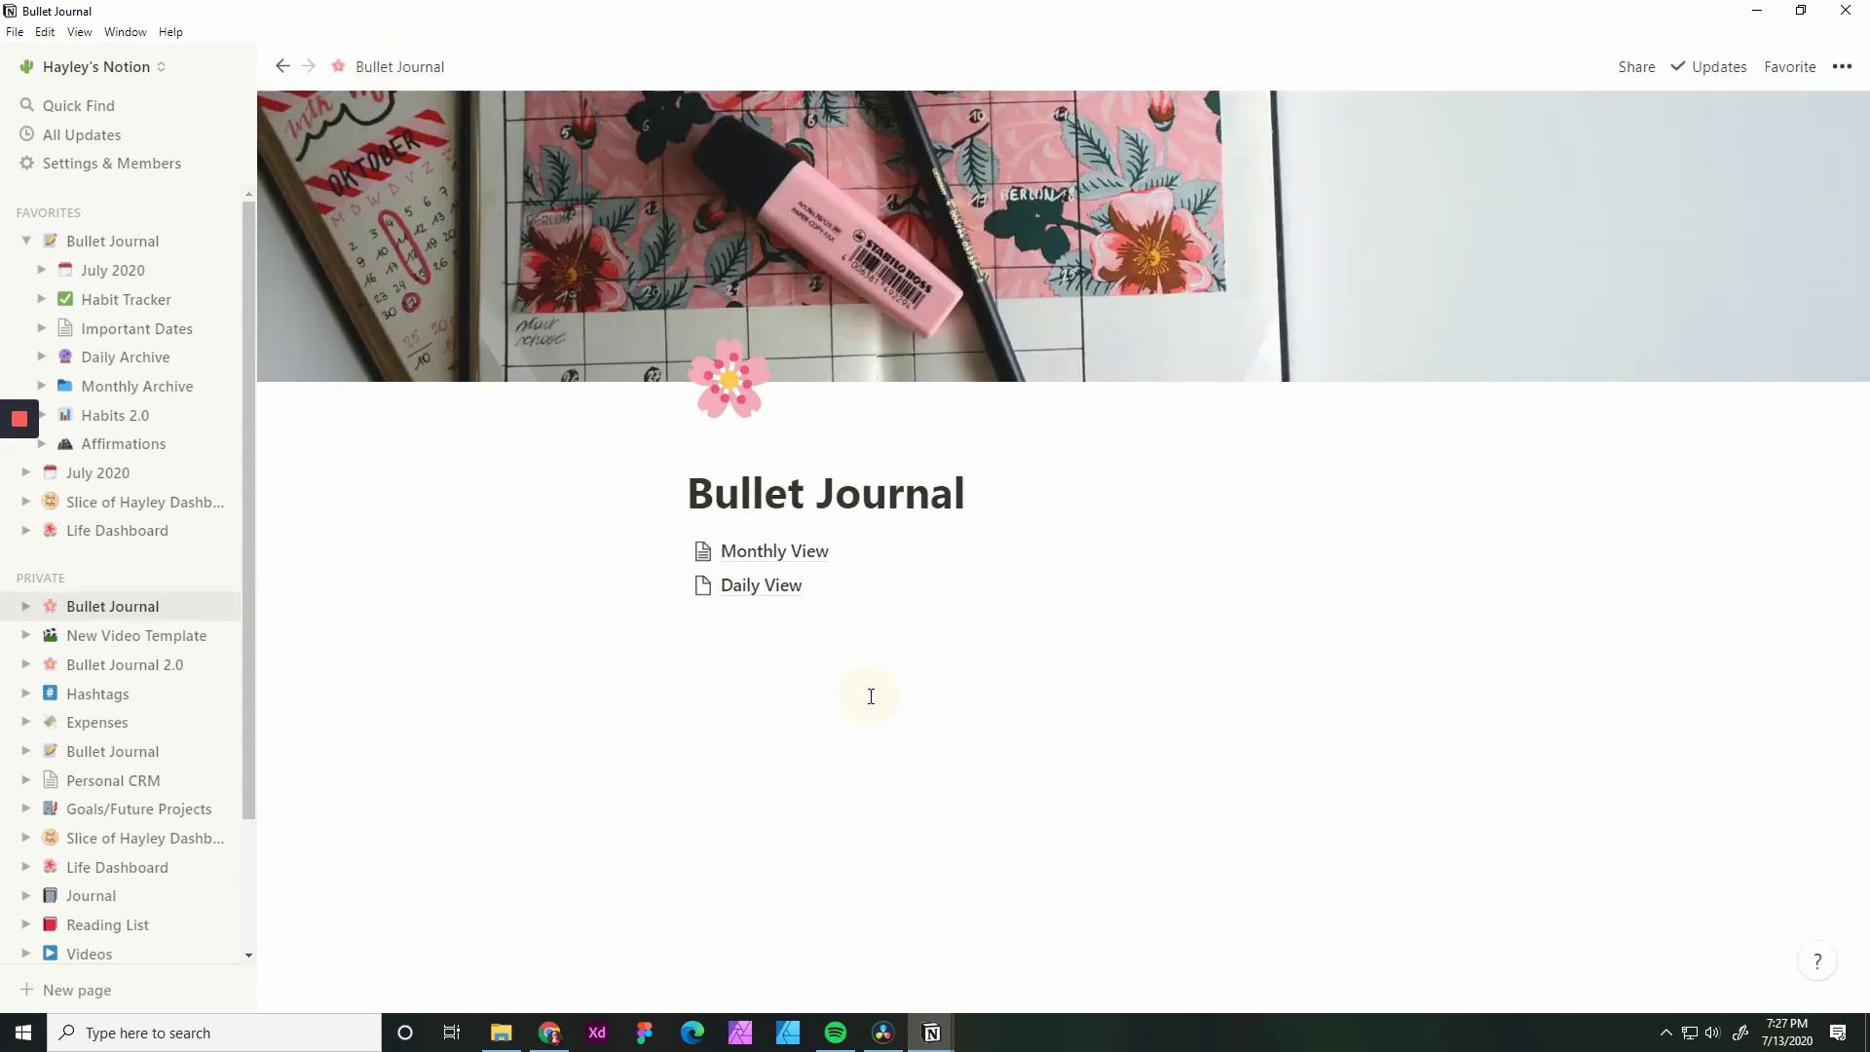
Create an empty 'Future Log' page with a calendar emoji icon
{"action": "left_click", "coordinate": [793, 657]}
{"action": "type", "text": "/Fu"}
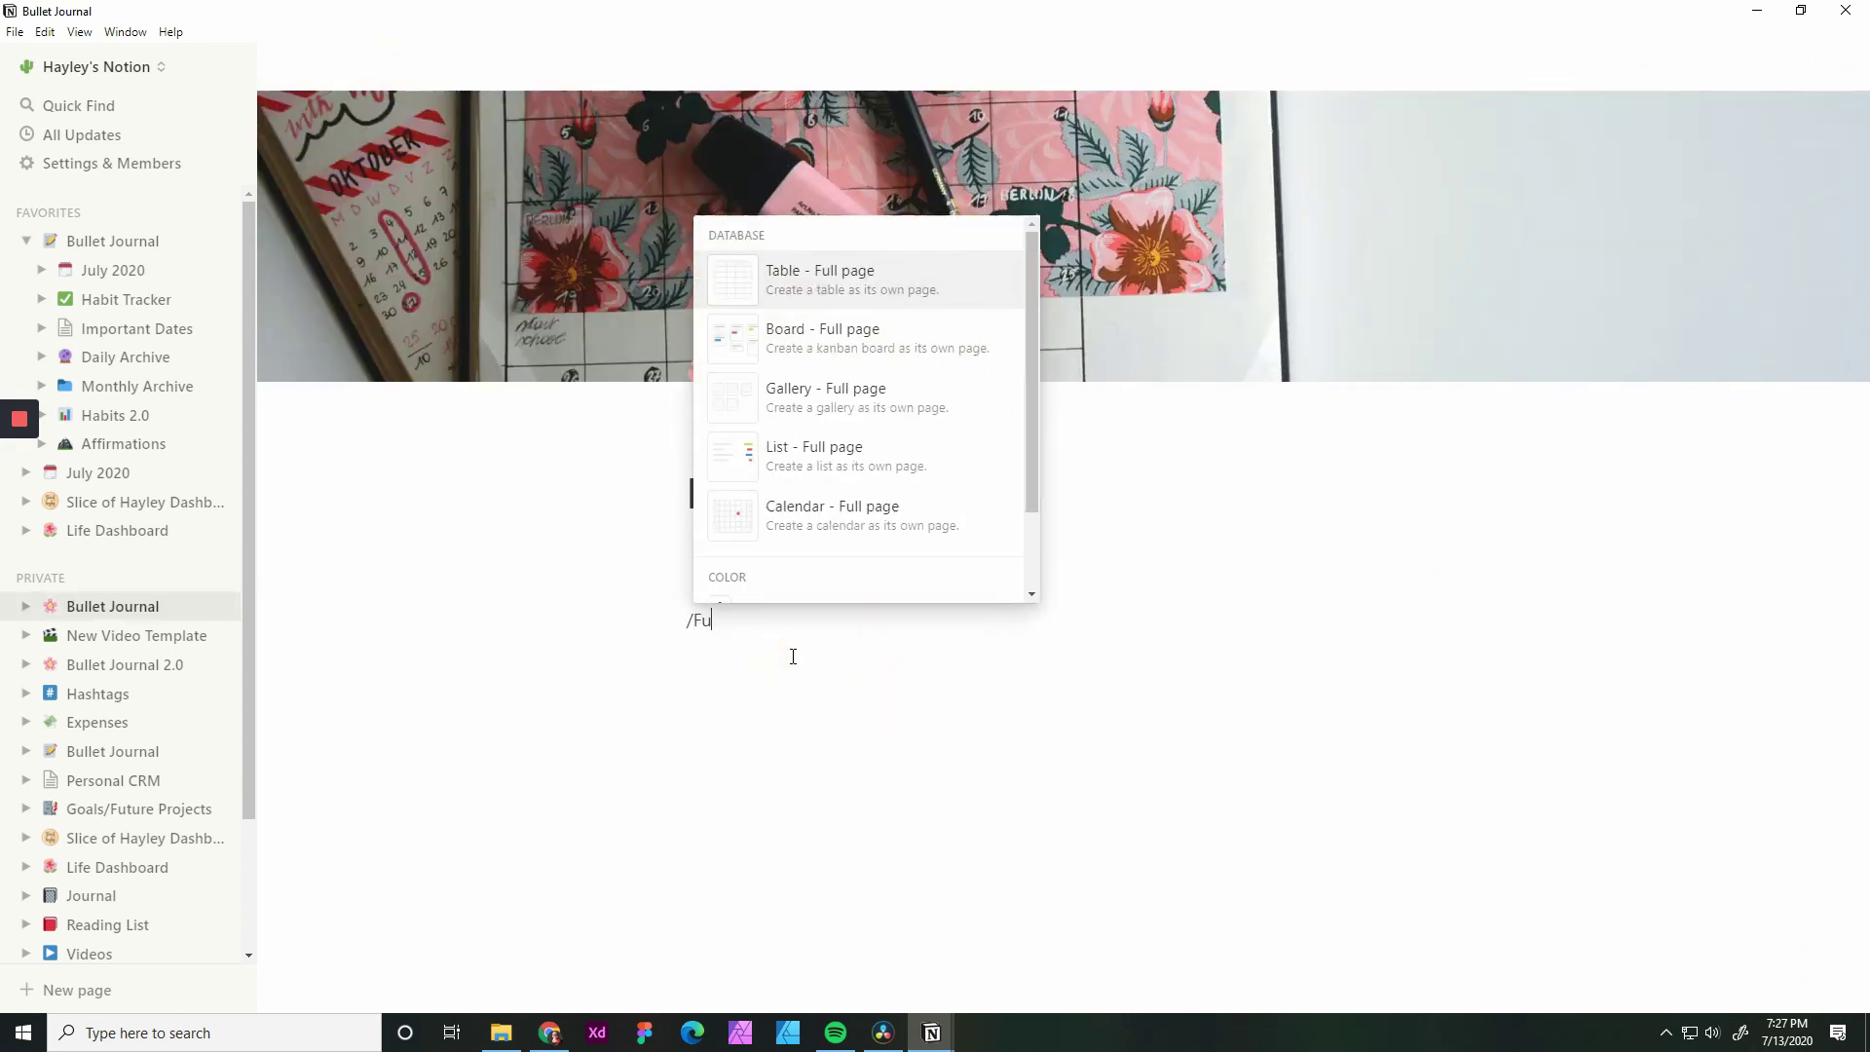
{"action": "type", "text": "/page"}
{"action": "key", "text": "Return"}
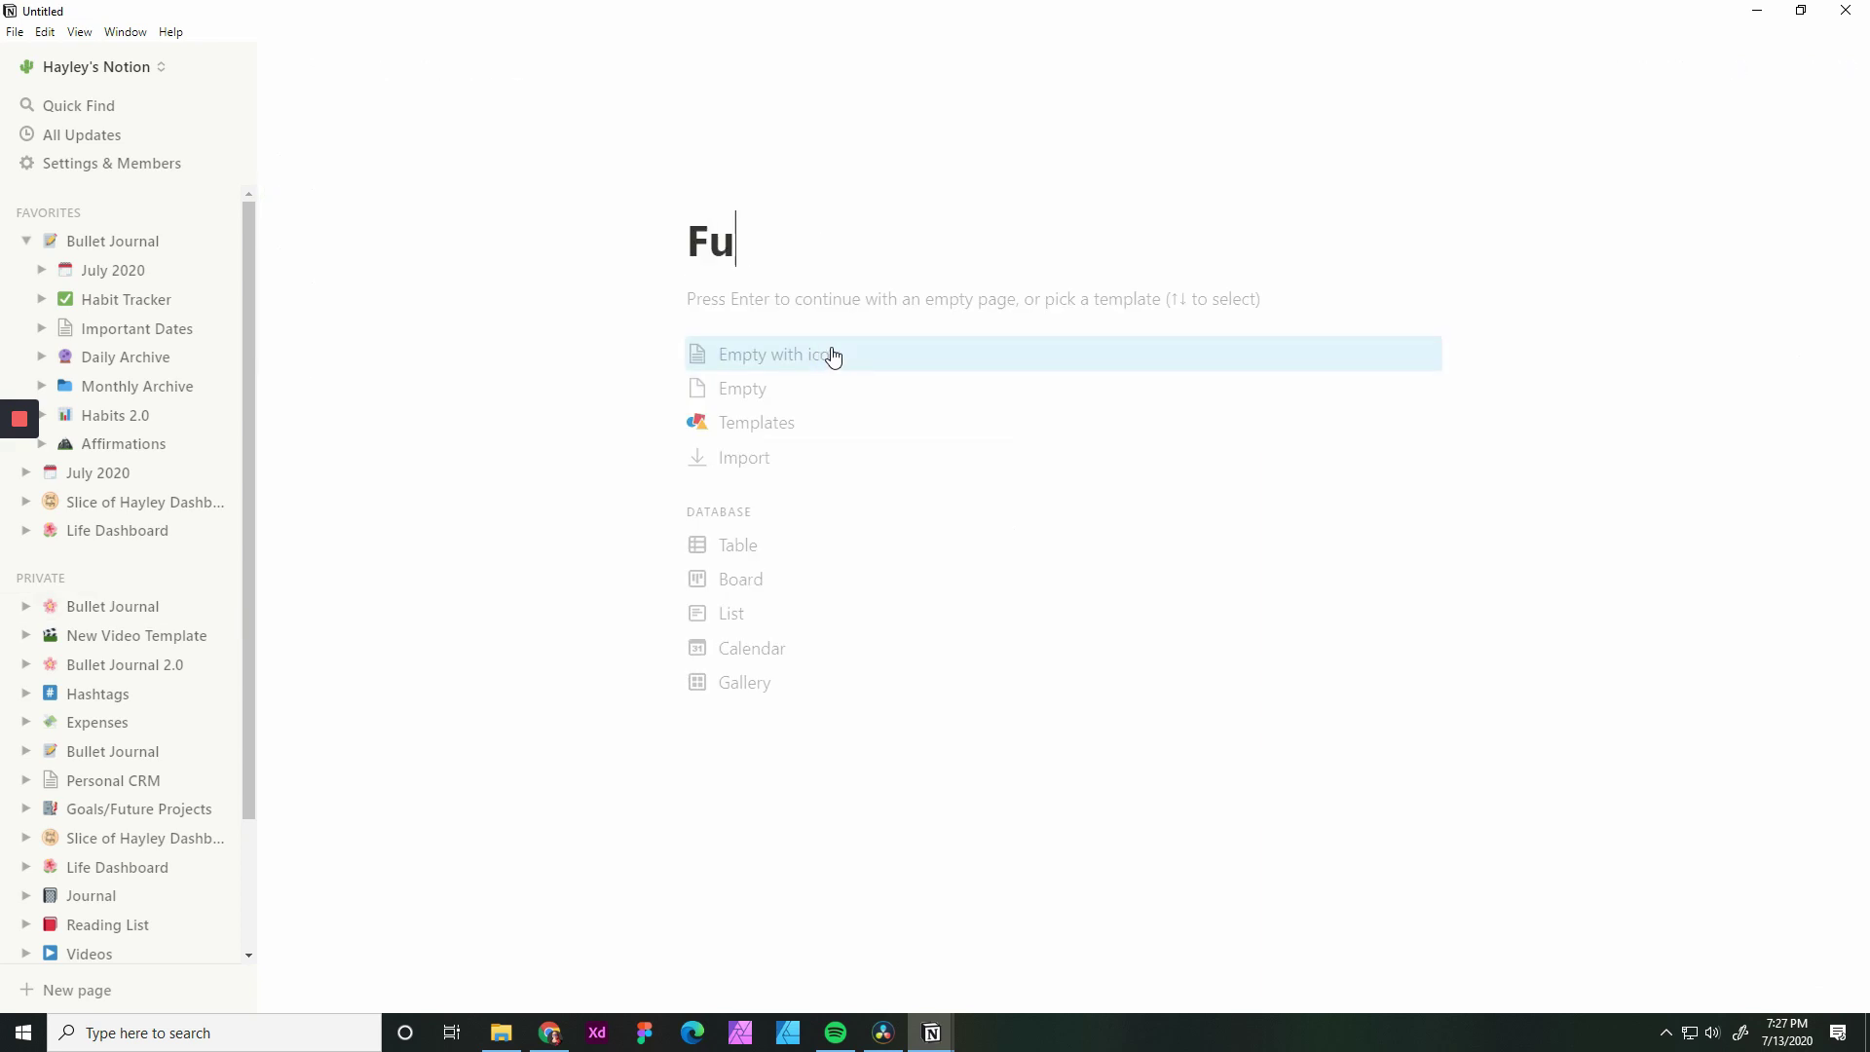
{"action": "type", "text": "ture Log"}
{"action": "left_click", "coordinate": [844, 304]}
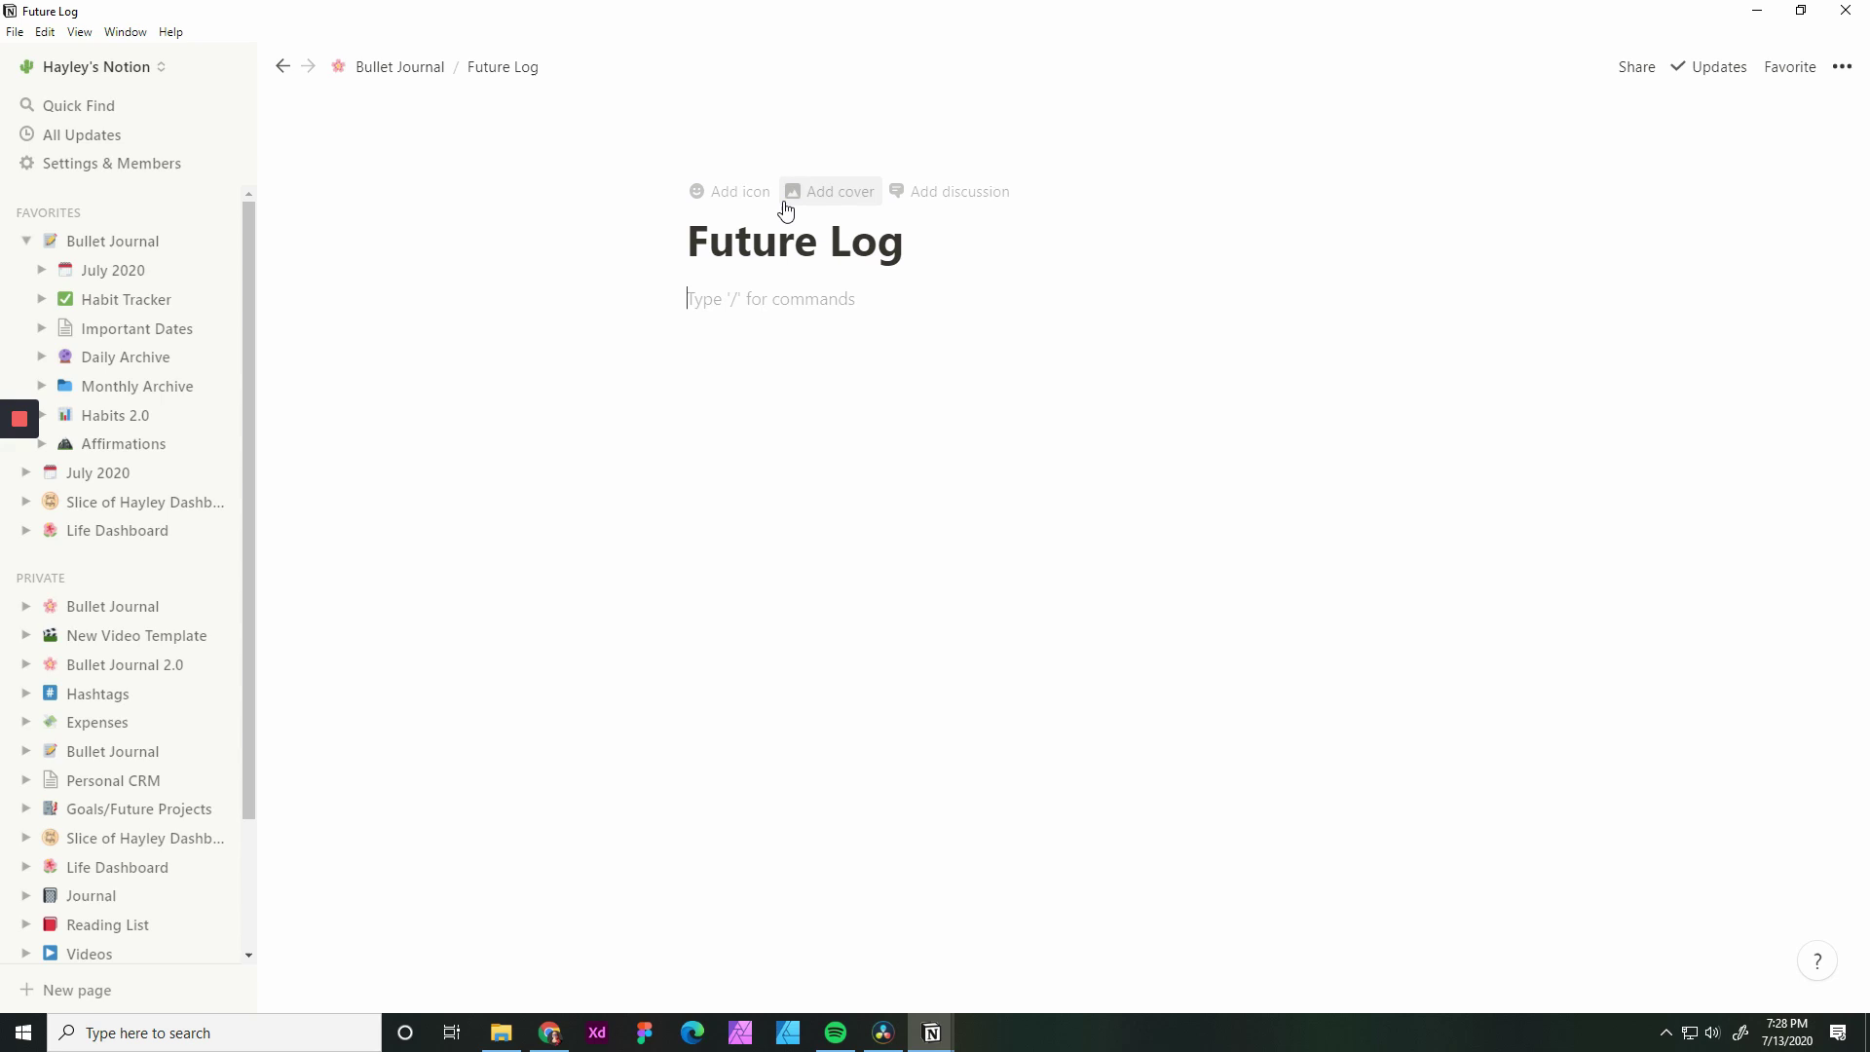
{"action": "left_click", "coordinate": [720, 193]}
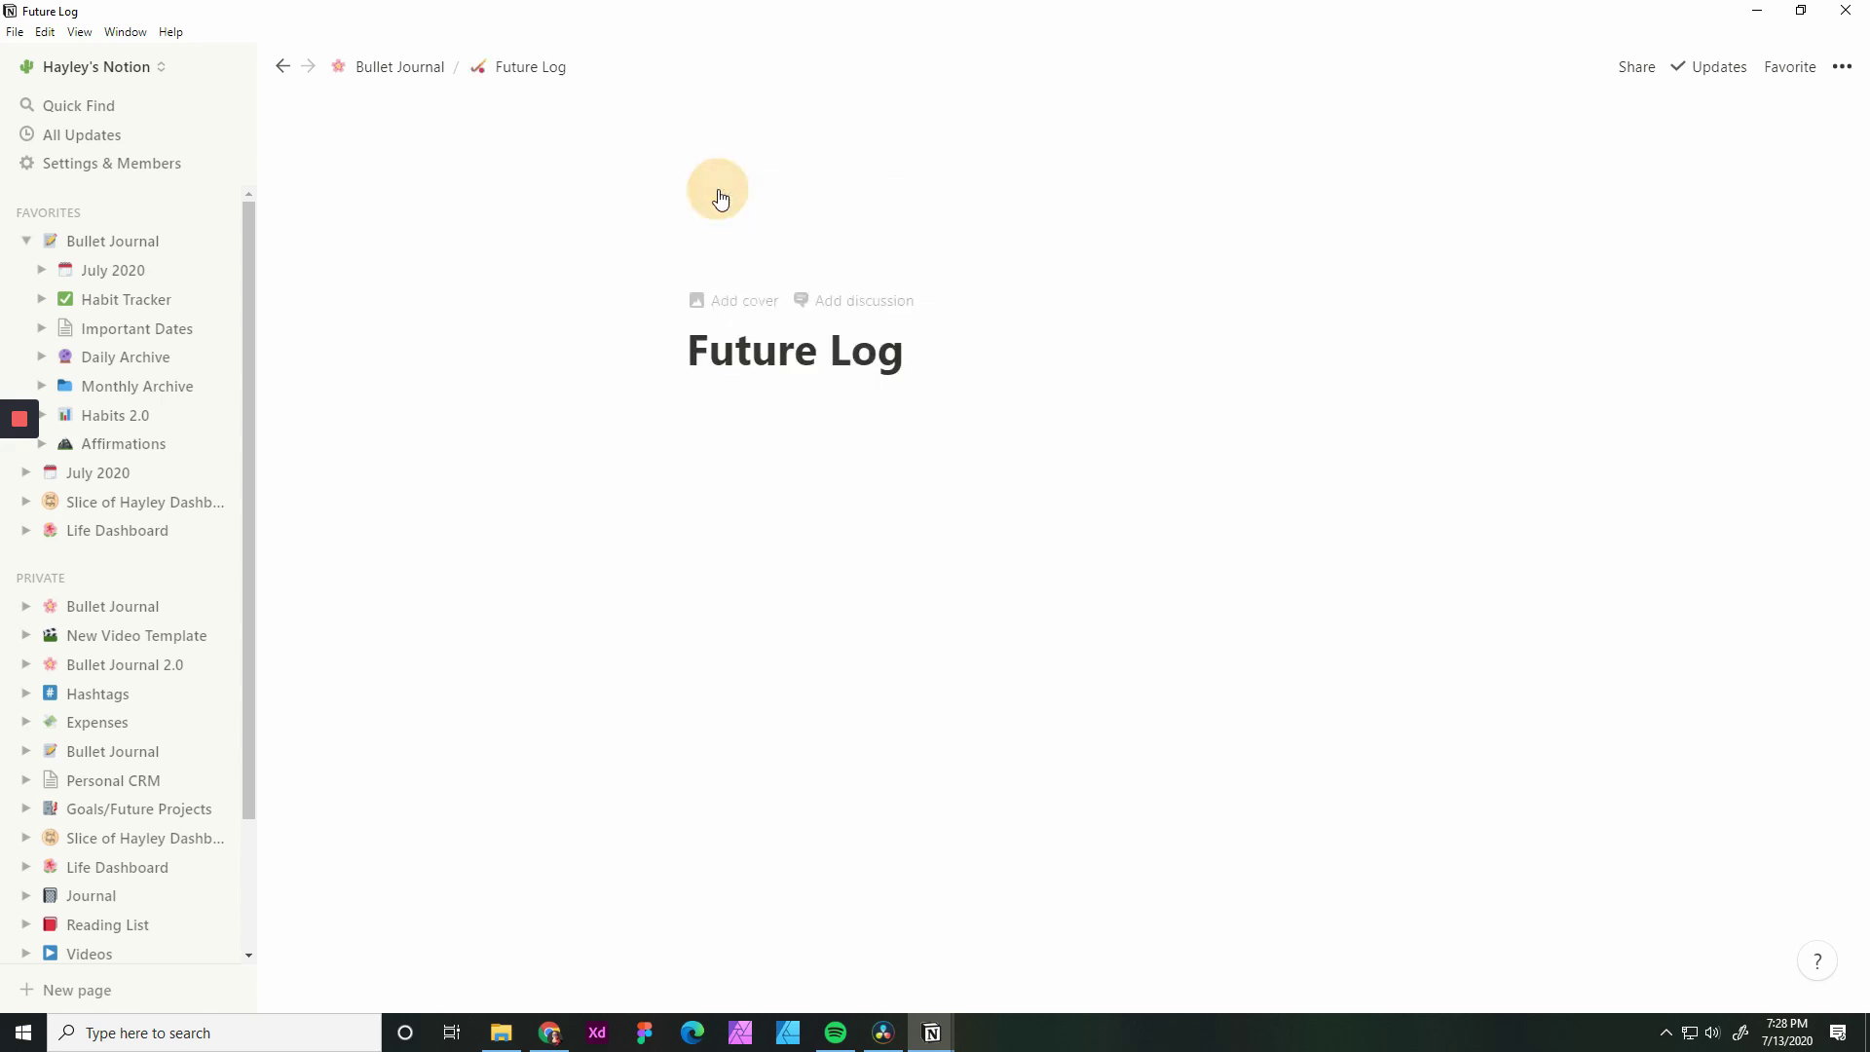
{"action": "left_click", "coordinate": [741, 258]}
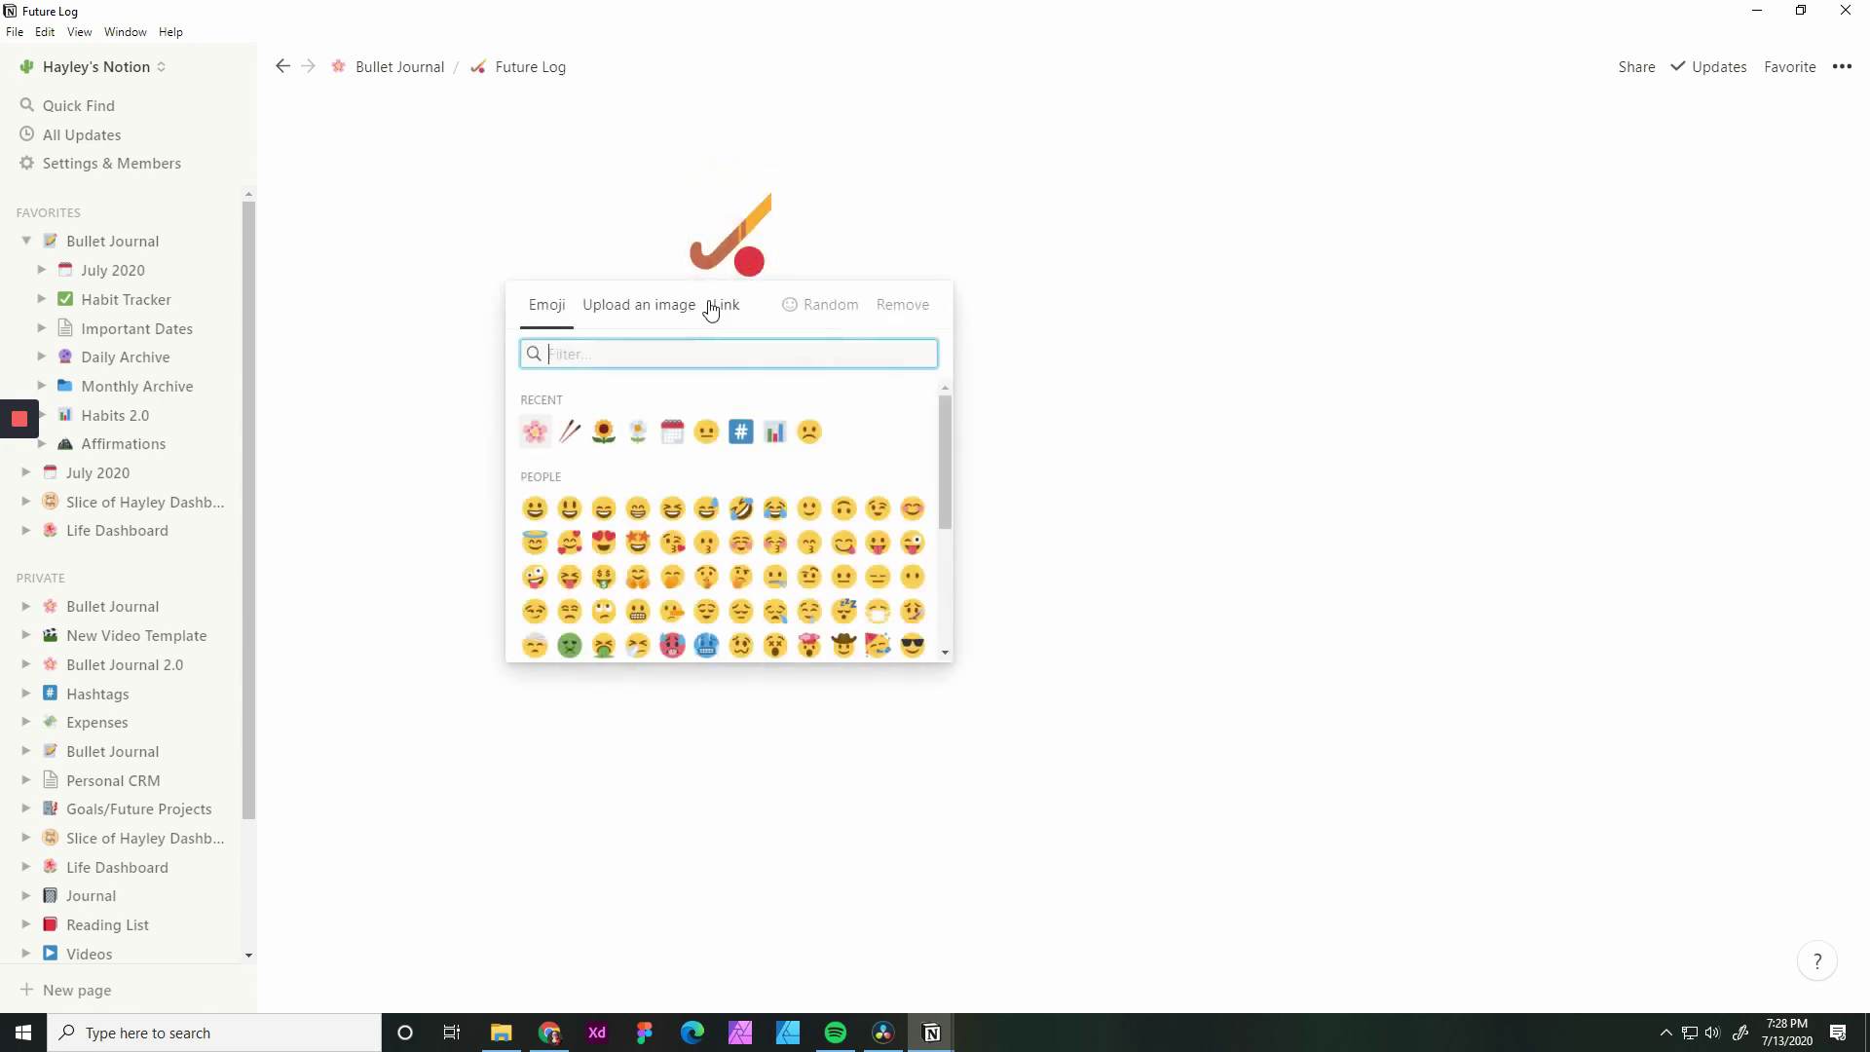
{"action": "left_click", "coordinate": [673, 434]}
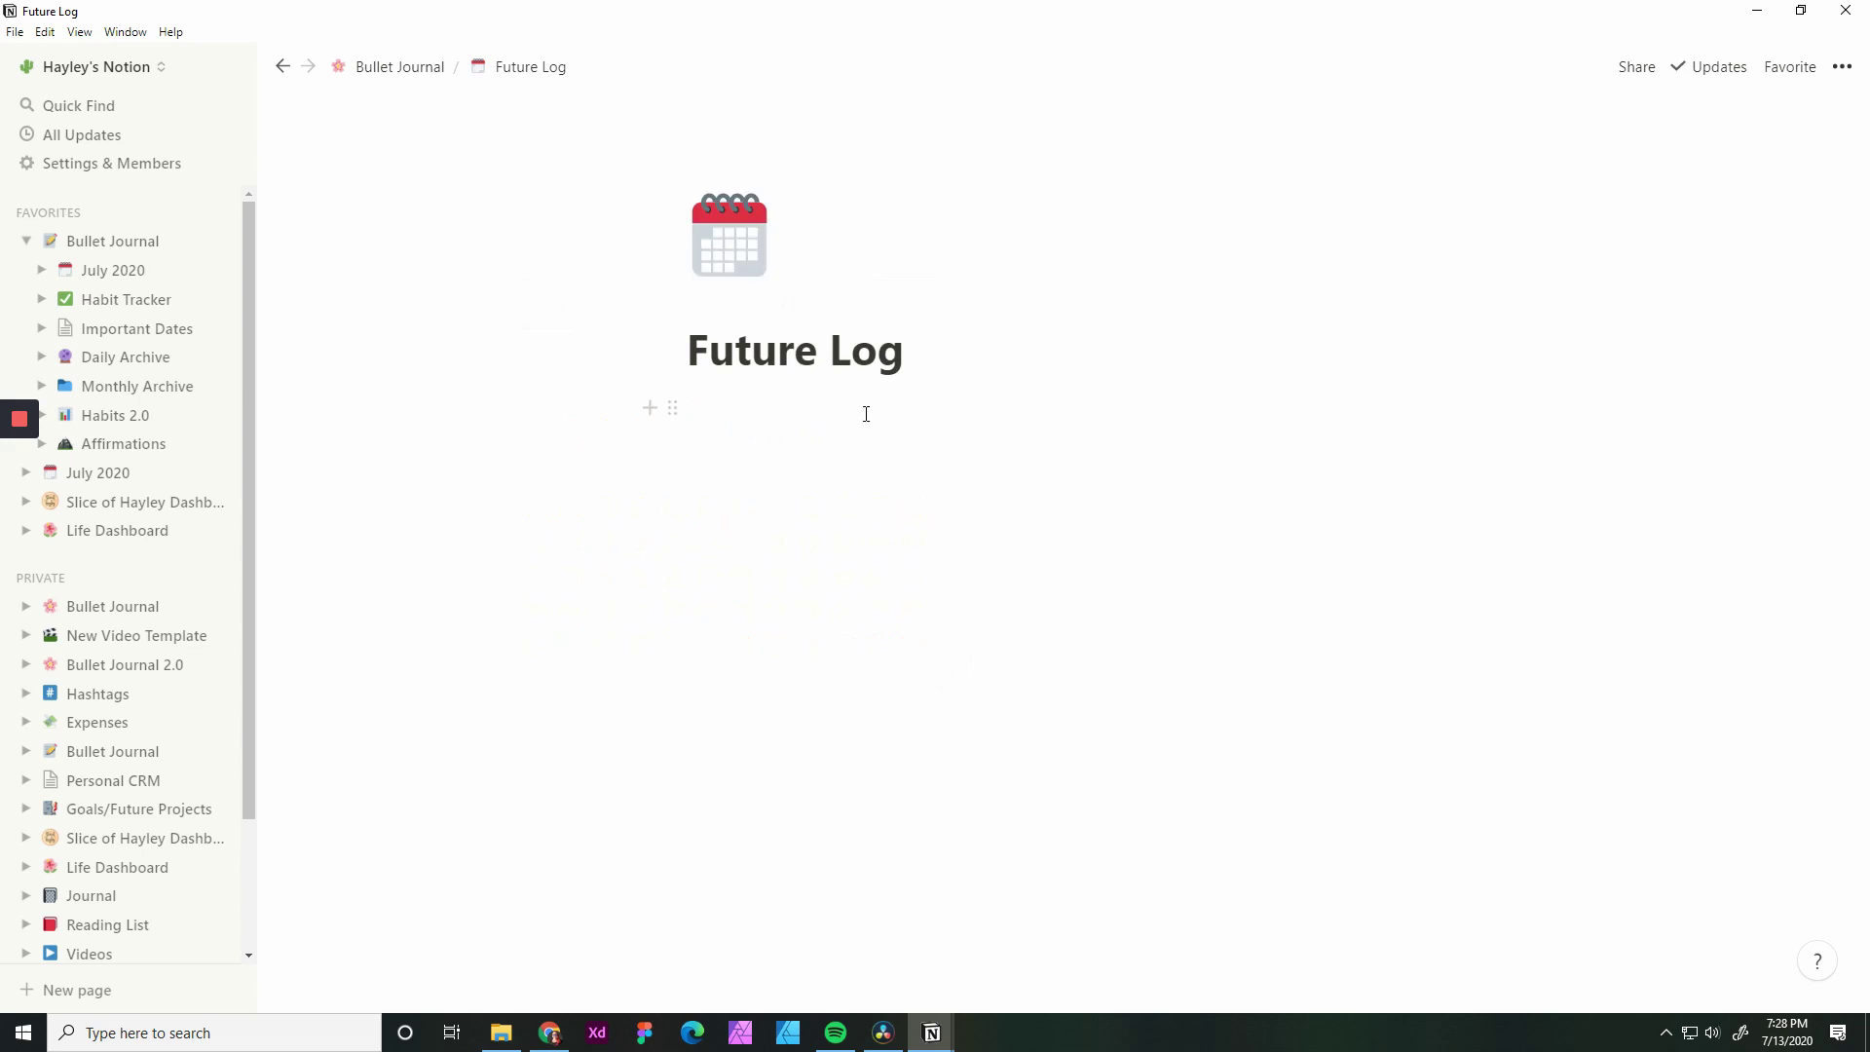
List August, September, October, November and December on separate lines, then select them
{"action": "left_click", "coordinate": [775, 414]}
{"action": "type", "text": "Au"}
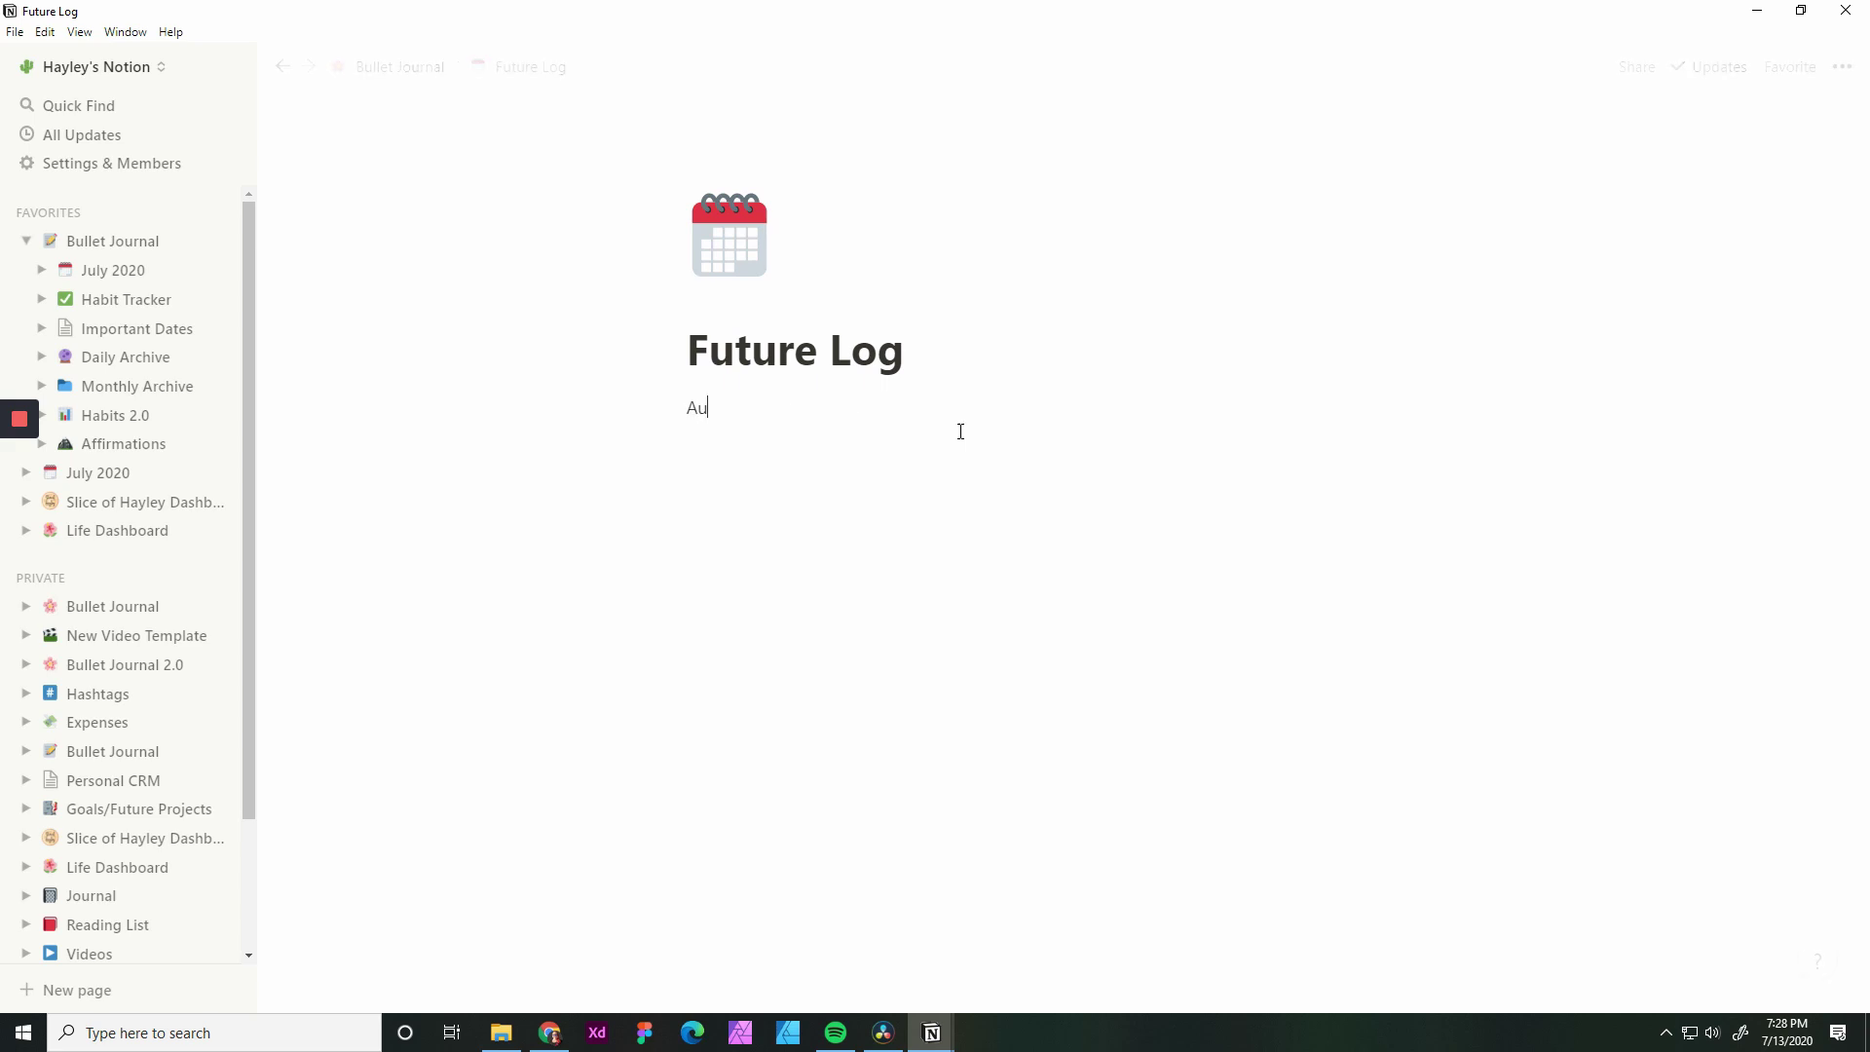
{"action": "type", "text": "gust"}
{"action": "key", "text": "Return"}
{"action": "type", "text": "September"}
{"action": "key", "text": "Return"}
{"action": "type", "text": "October"}
{"action": "key", "text": "Return"}
{"action": "type", "text": "November"}
{"action": "key", "text": "Return"}
{"action": "type", "text": "Dece"}
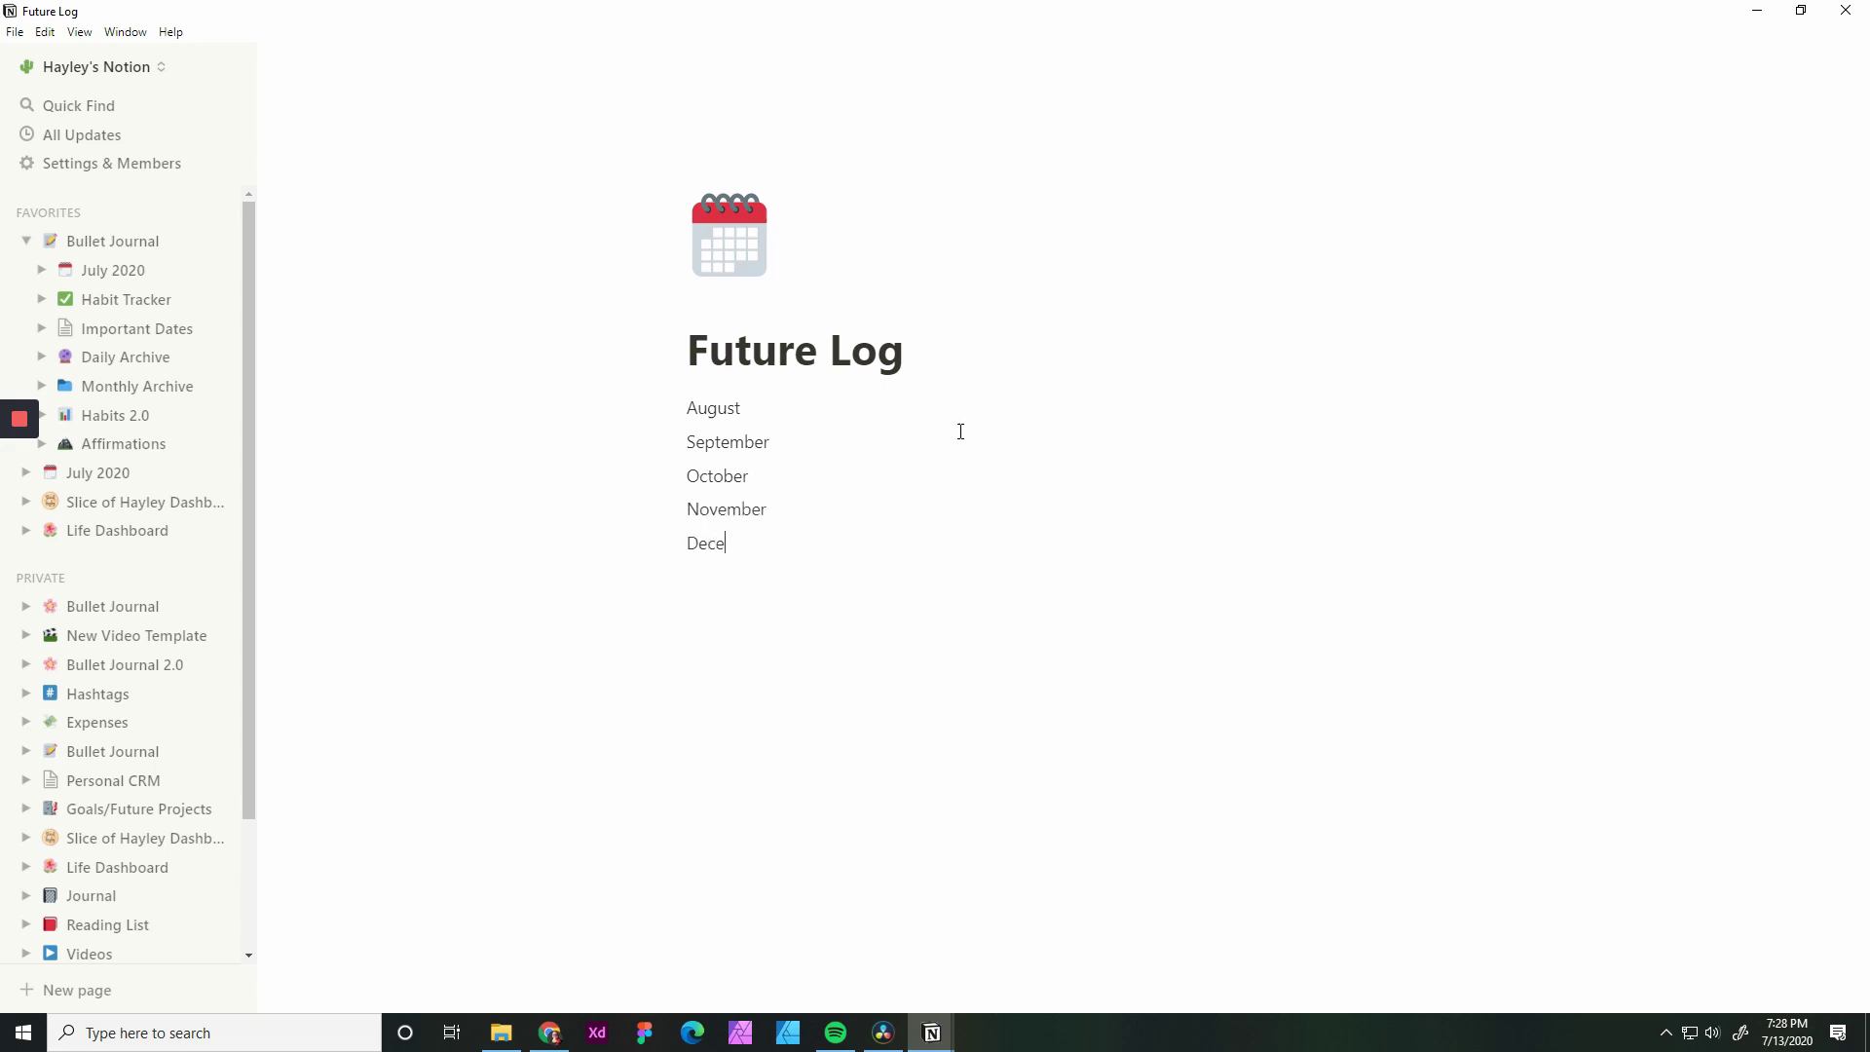
{"action": "type", "text": "mber"}
{"action": "key", "text": "shift+Down"}
{"action": "key", "text": "shift+Down"}
{"action": "key", "text": "shift+Down"}
{"action": "key", "text": "shift+Down"}
{"action": "key", "text": "shift+Down"}
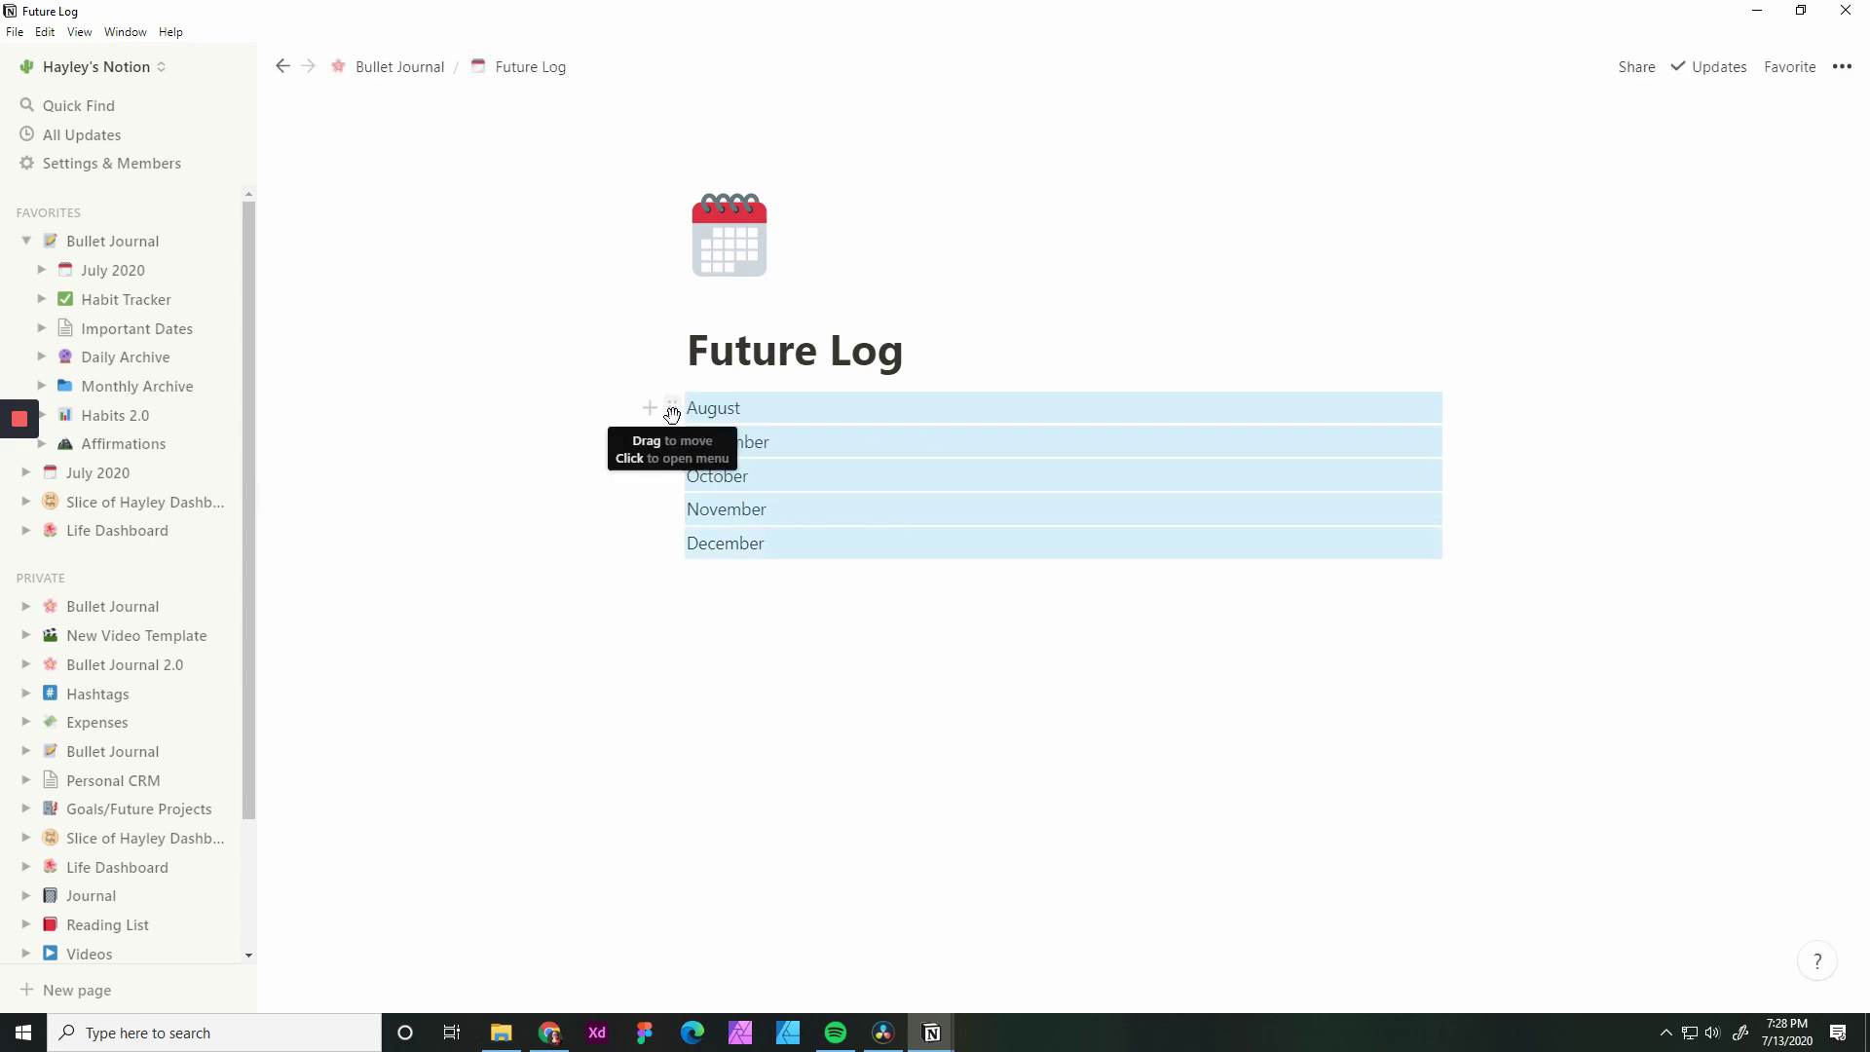
Turn the selected August–December lines into Heading 3 blocks
{"action": "left_click", "coordinate": [672, 410]}
{"action": "mouse_move", "coordinate": [578, 401]}
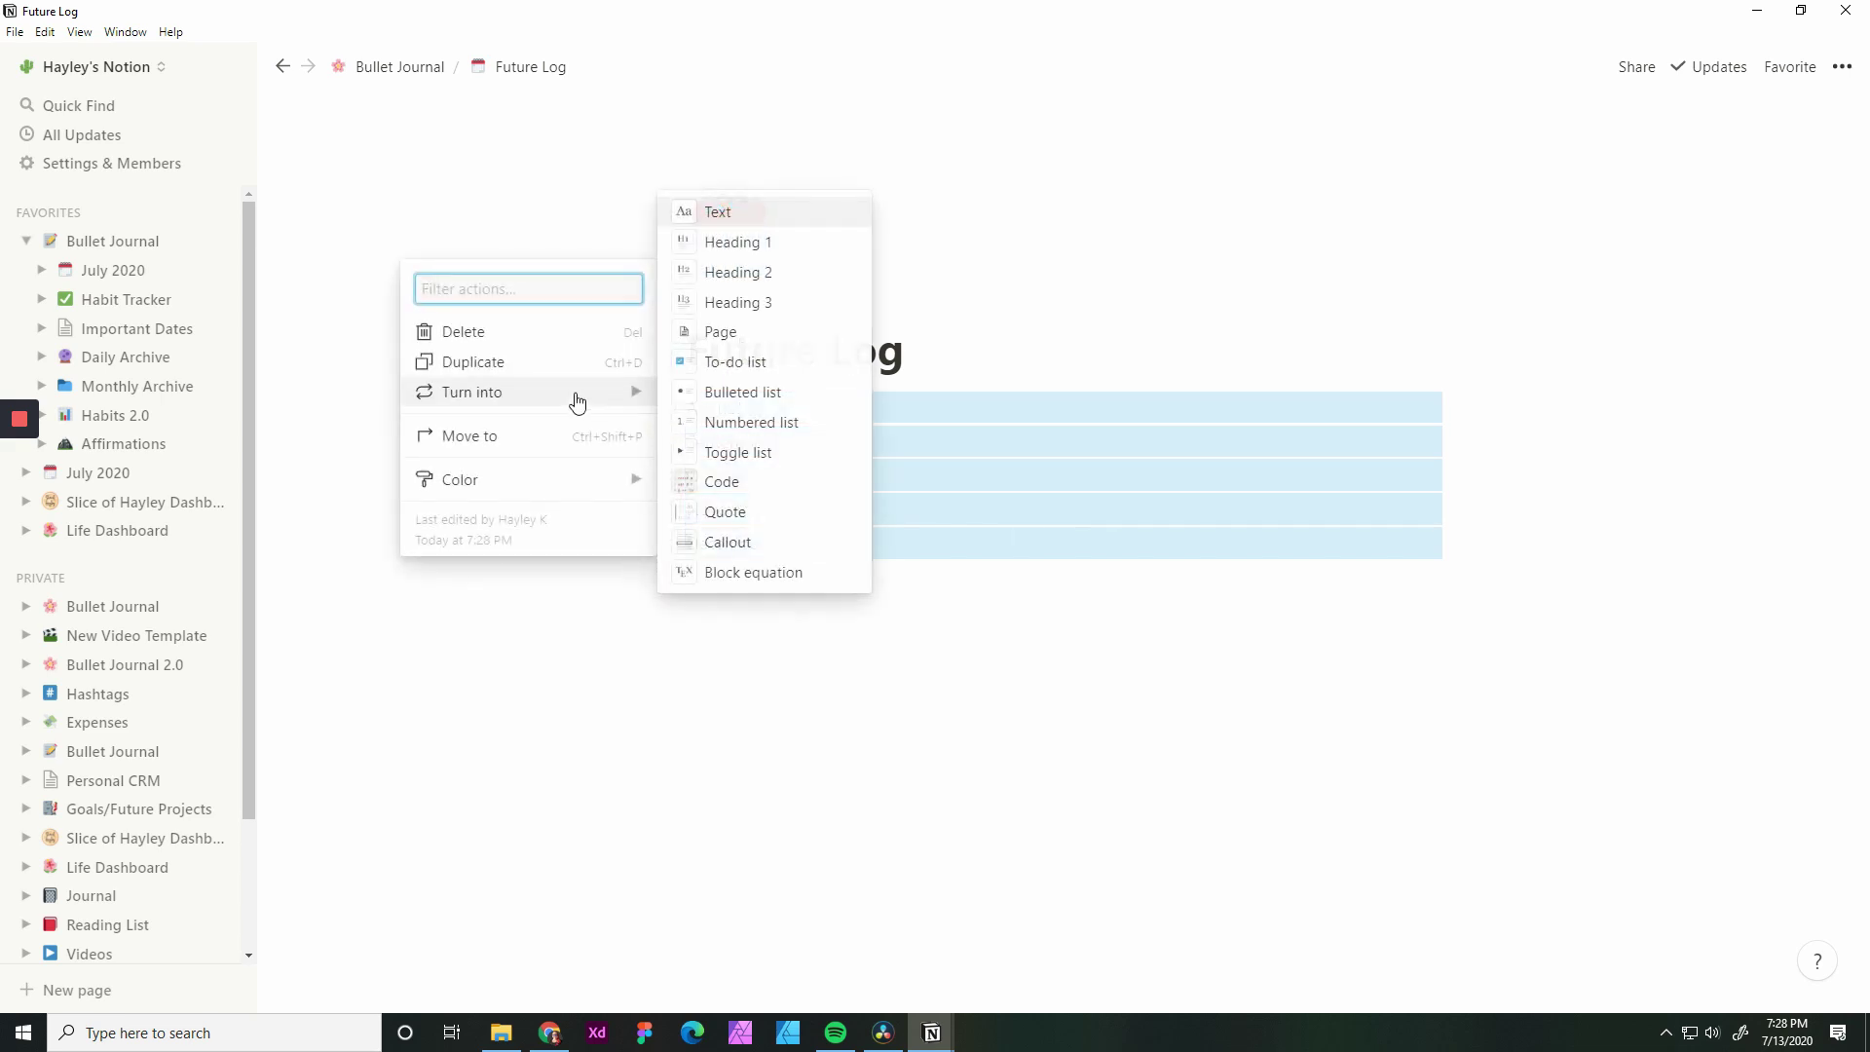
{"action": "left_click", "coordinate": [787, 304]}
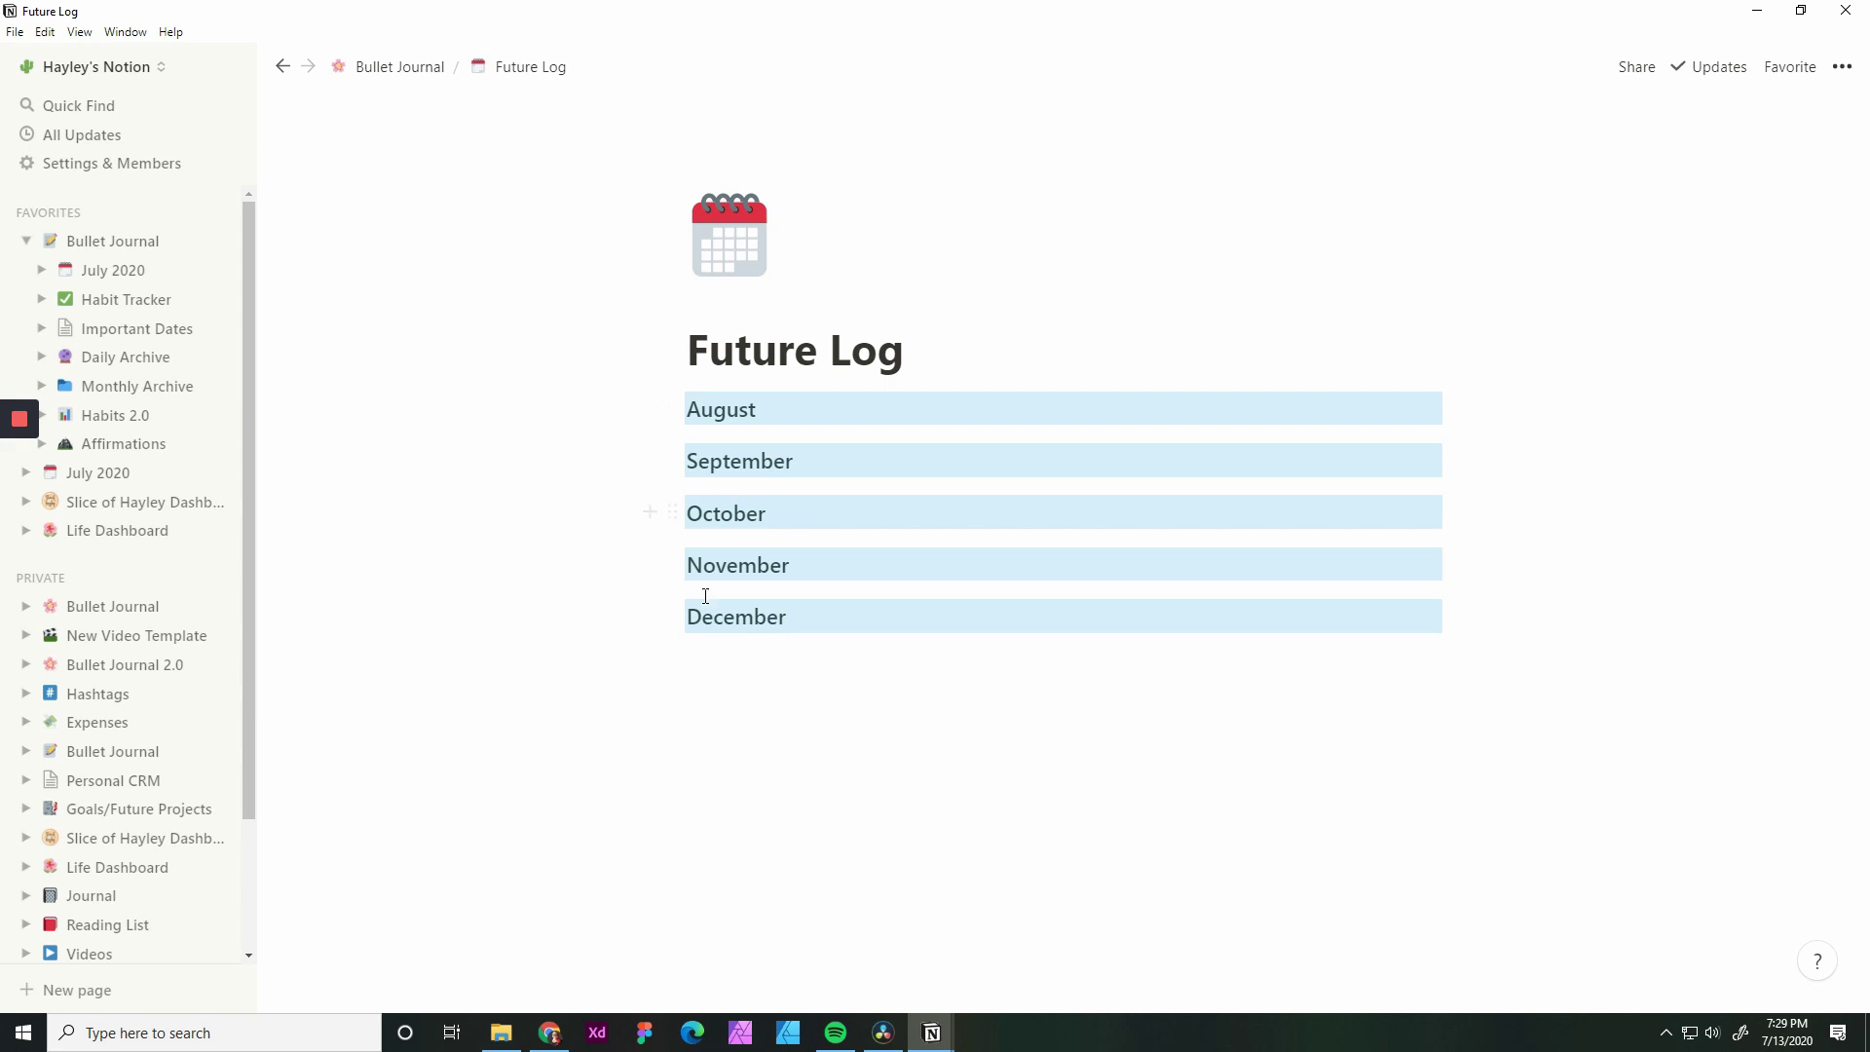
Drag September and October beside August, and December beside November, forming columns
{"action": "left_click", "coordinate": [724, 693]}
{"action": "left_click_drag", "start_coordinate": [680, 457], "coordinate": [1466, 407]}
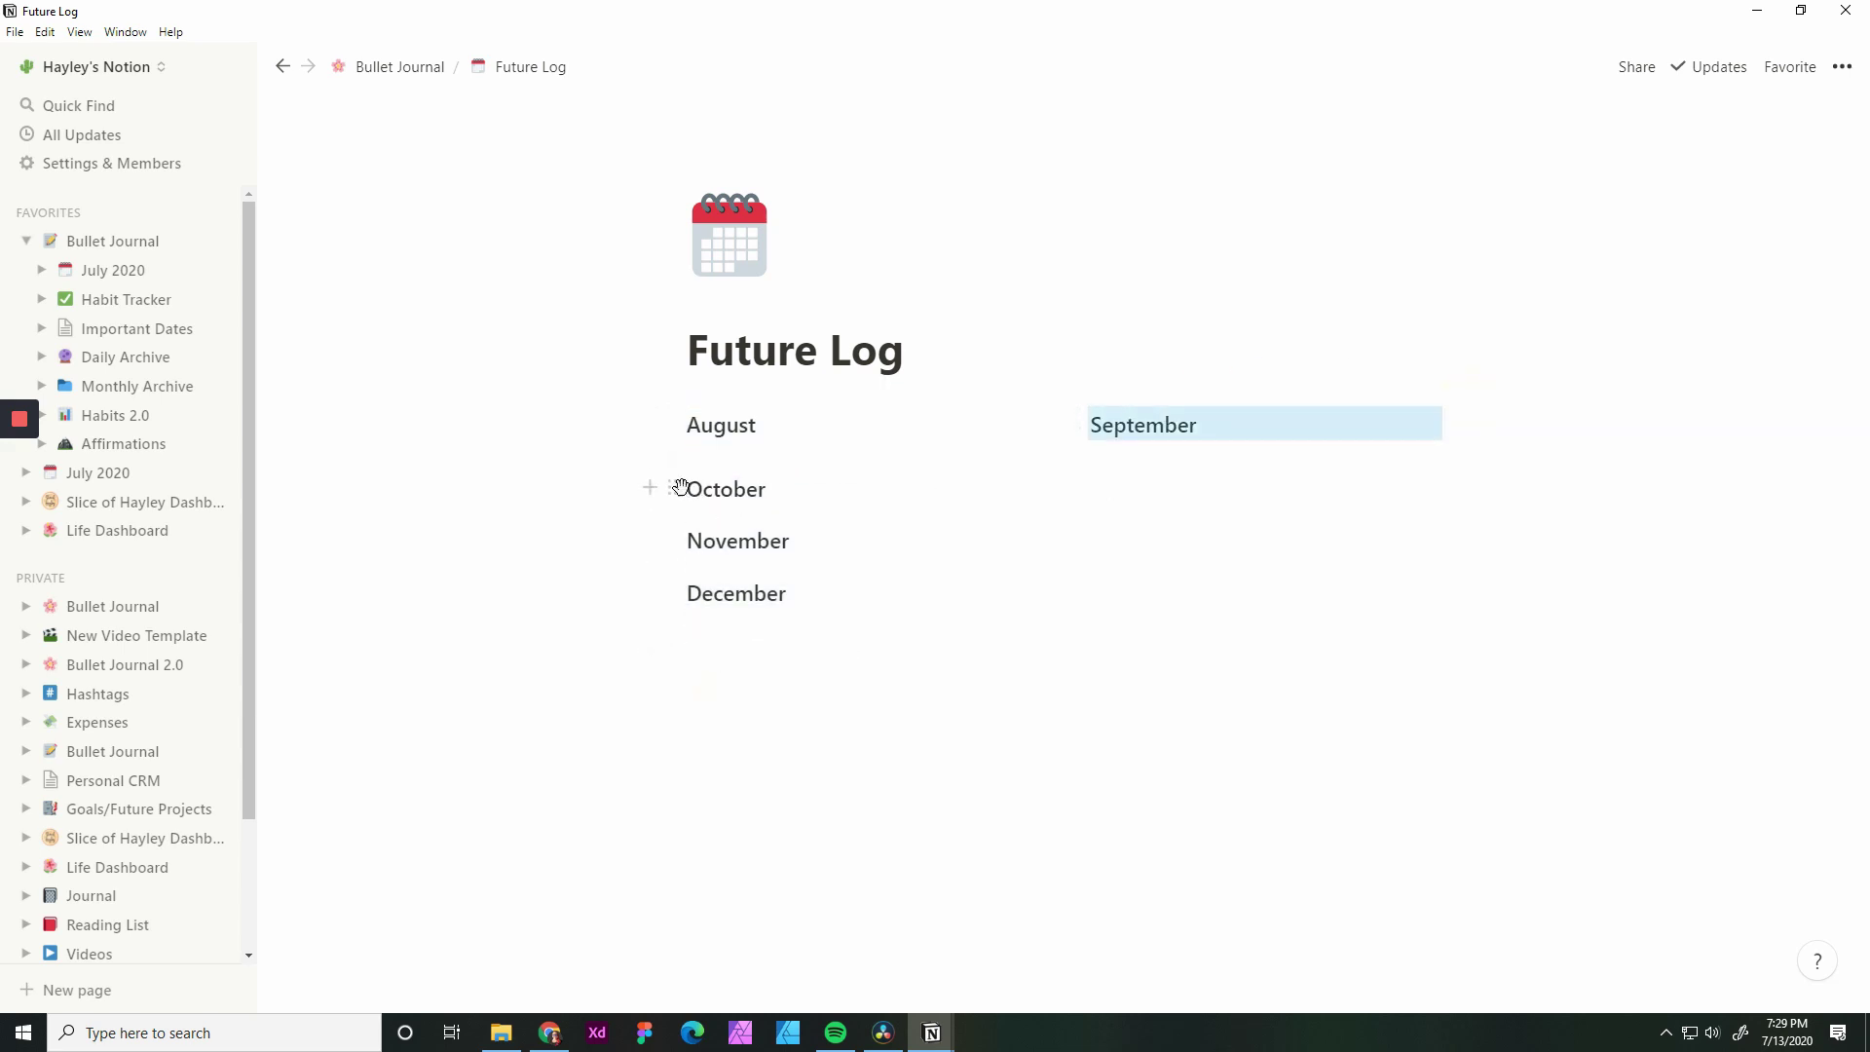
{"action": "left_click_drag", "start_coordinate": [672, 488], "coordinate": [1449, 423]}
{"action": "left_click_drag", "start_coordinate": [673, 540], "coordinate": [992, 437]}
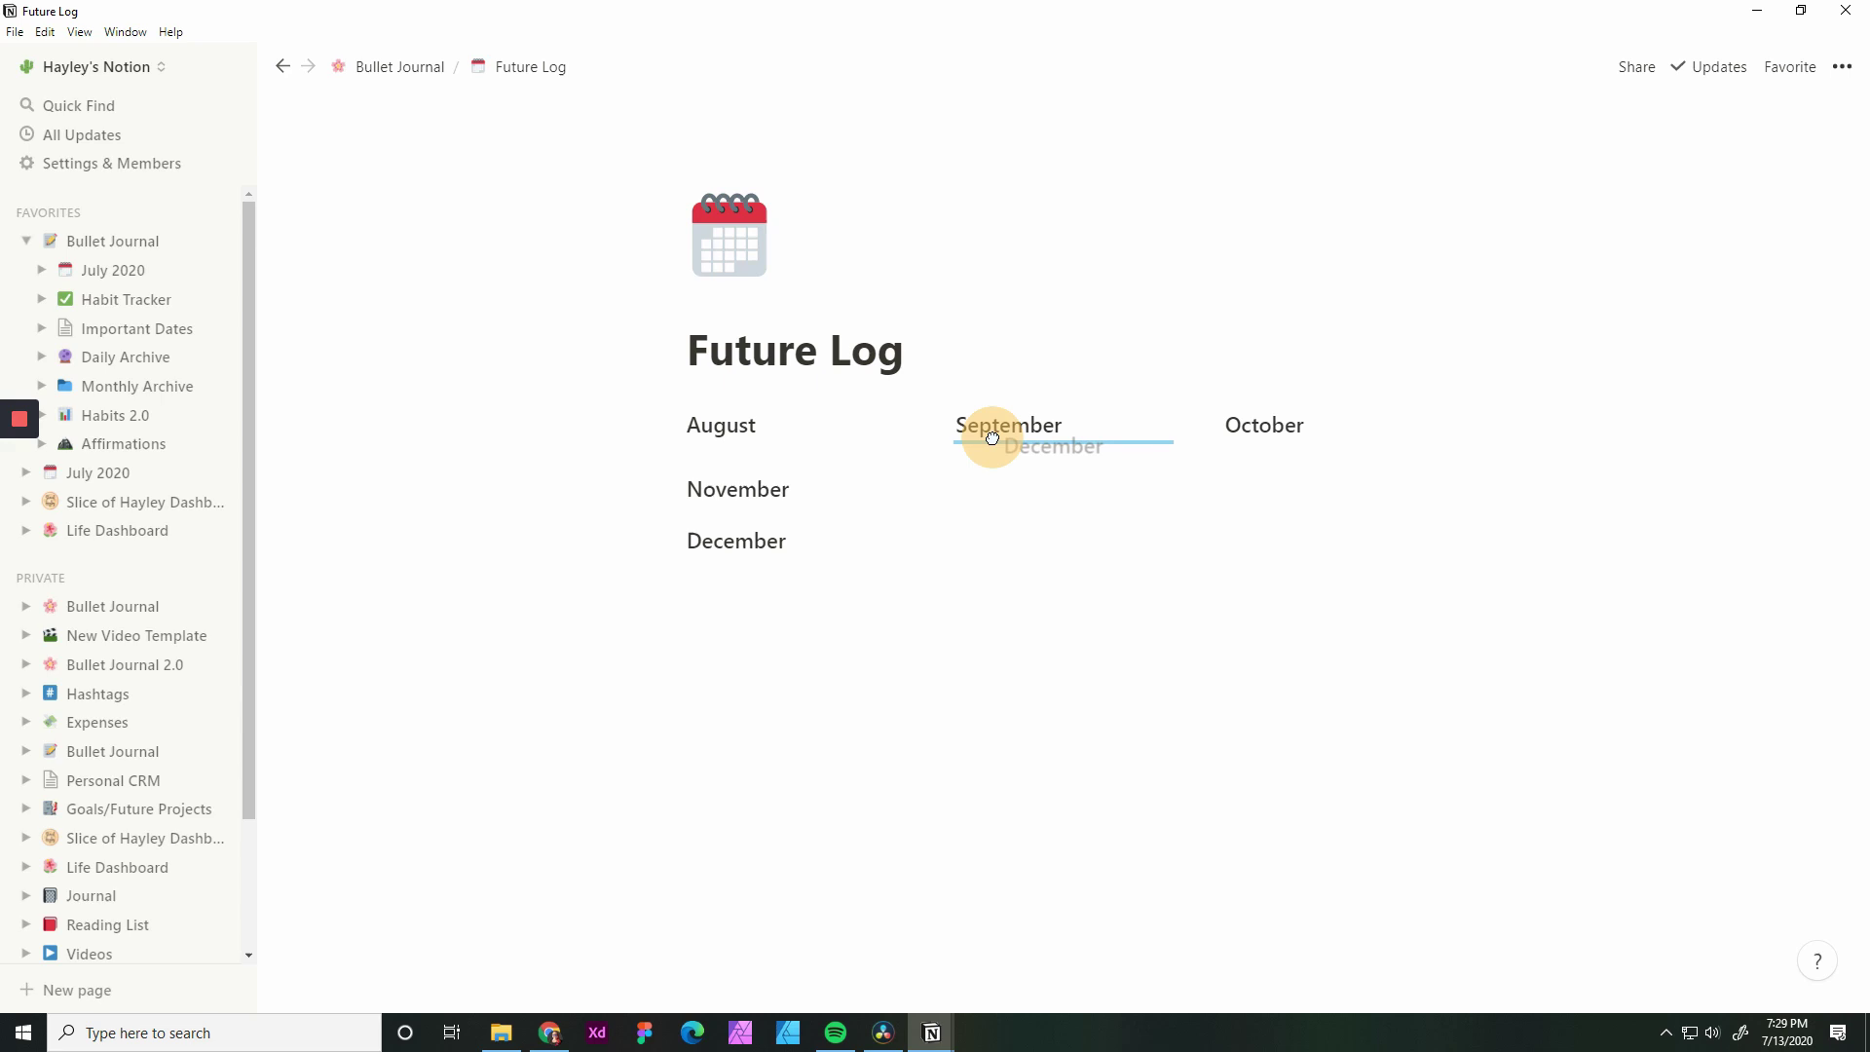
{"action": "left_click_drag", "start_coordinate": [992, 437], "coordinate": [1445, 500]}
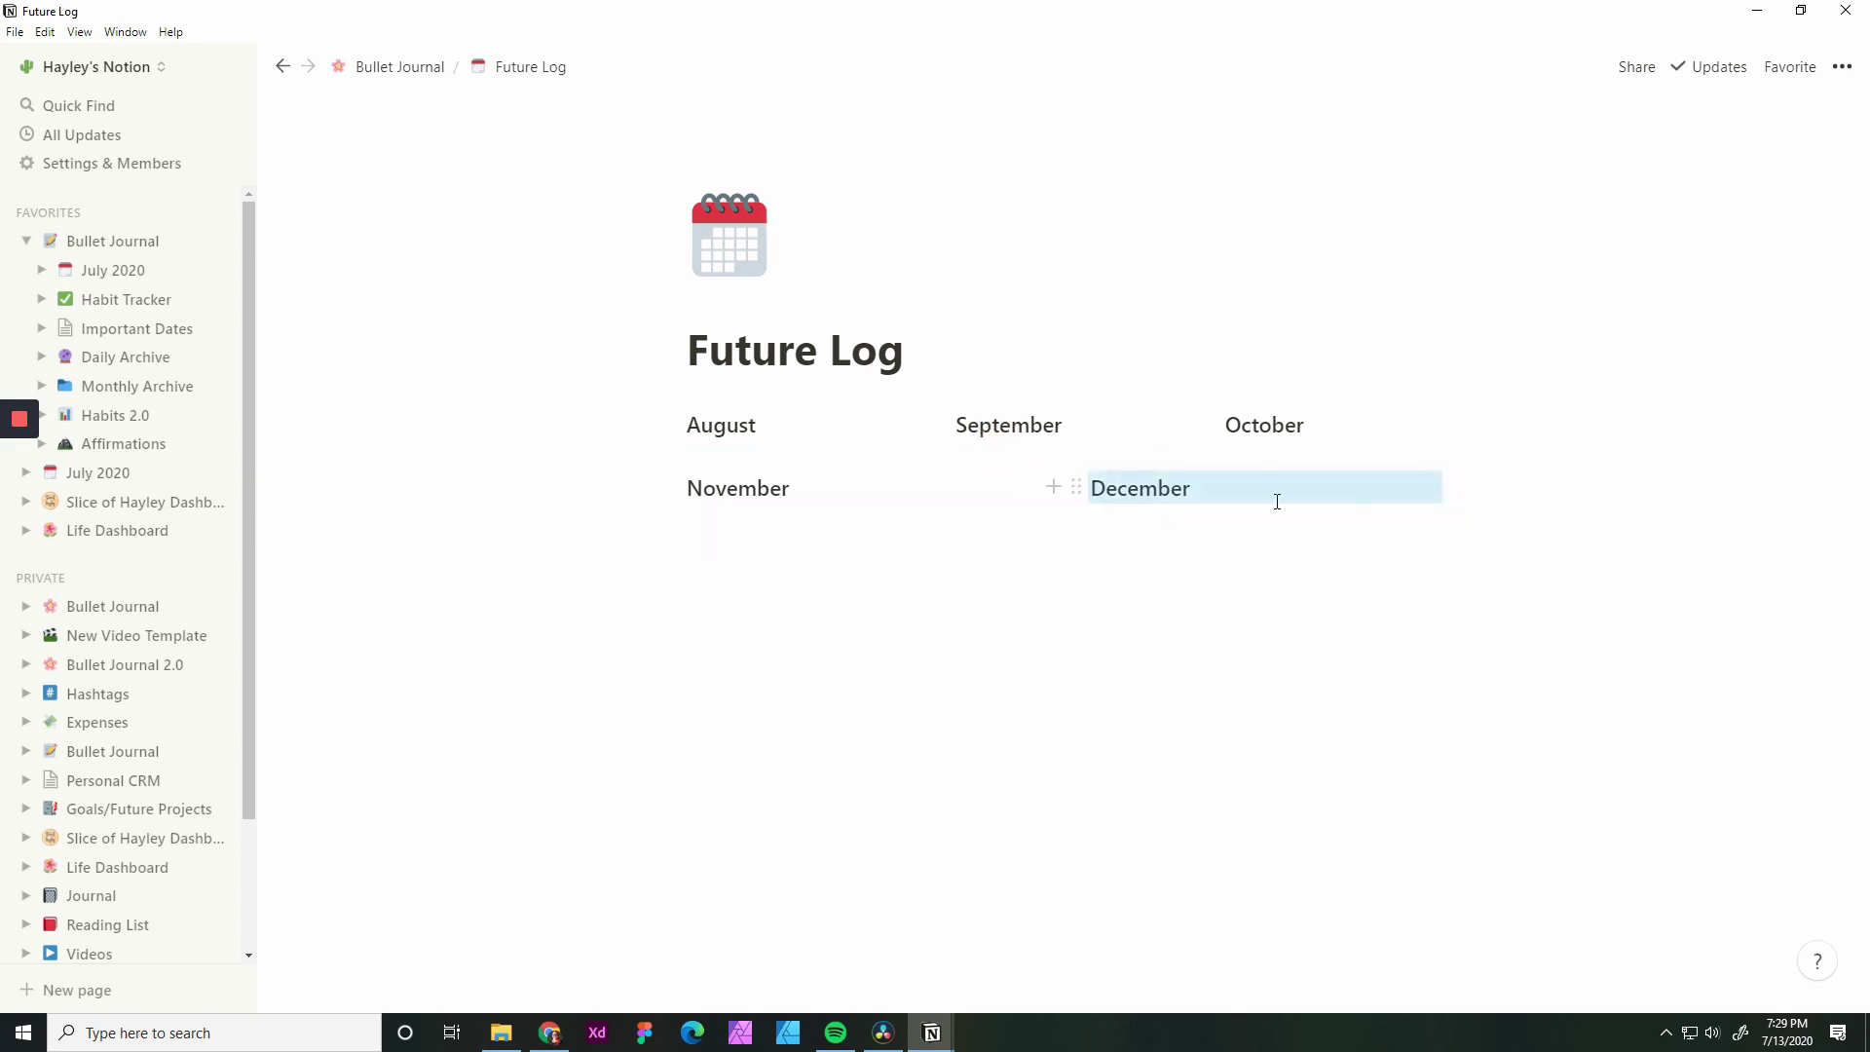
{"action": "left_click", "coordinate": [743, 439]}
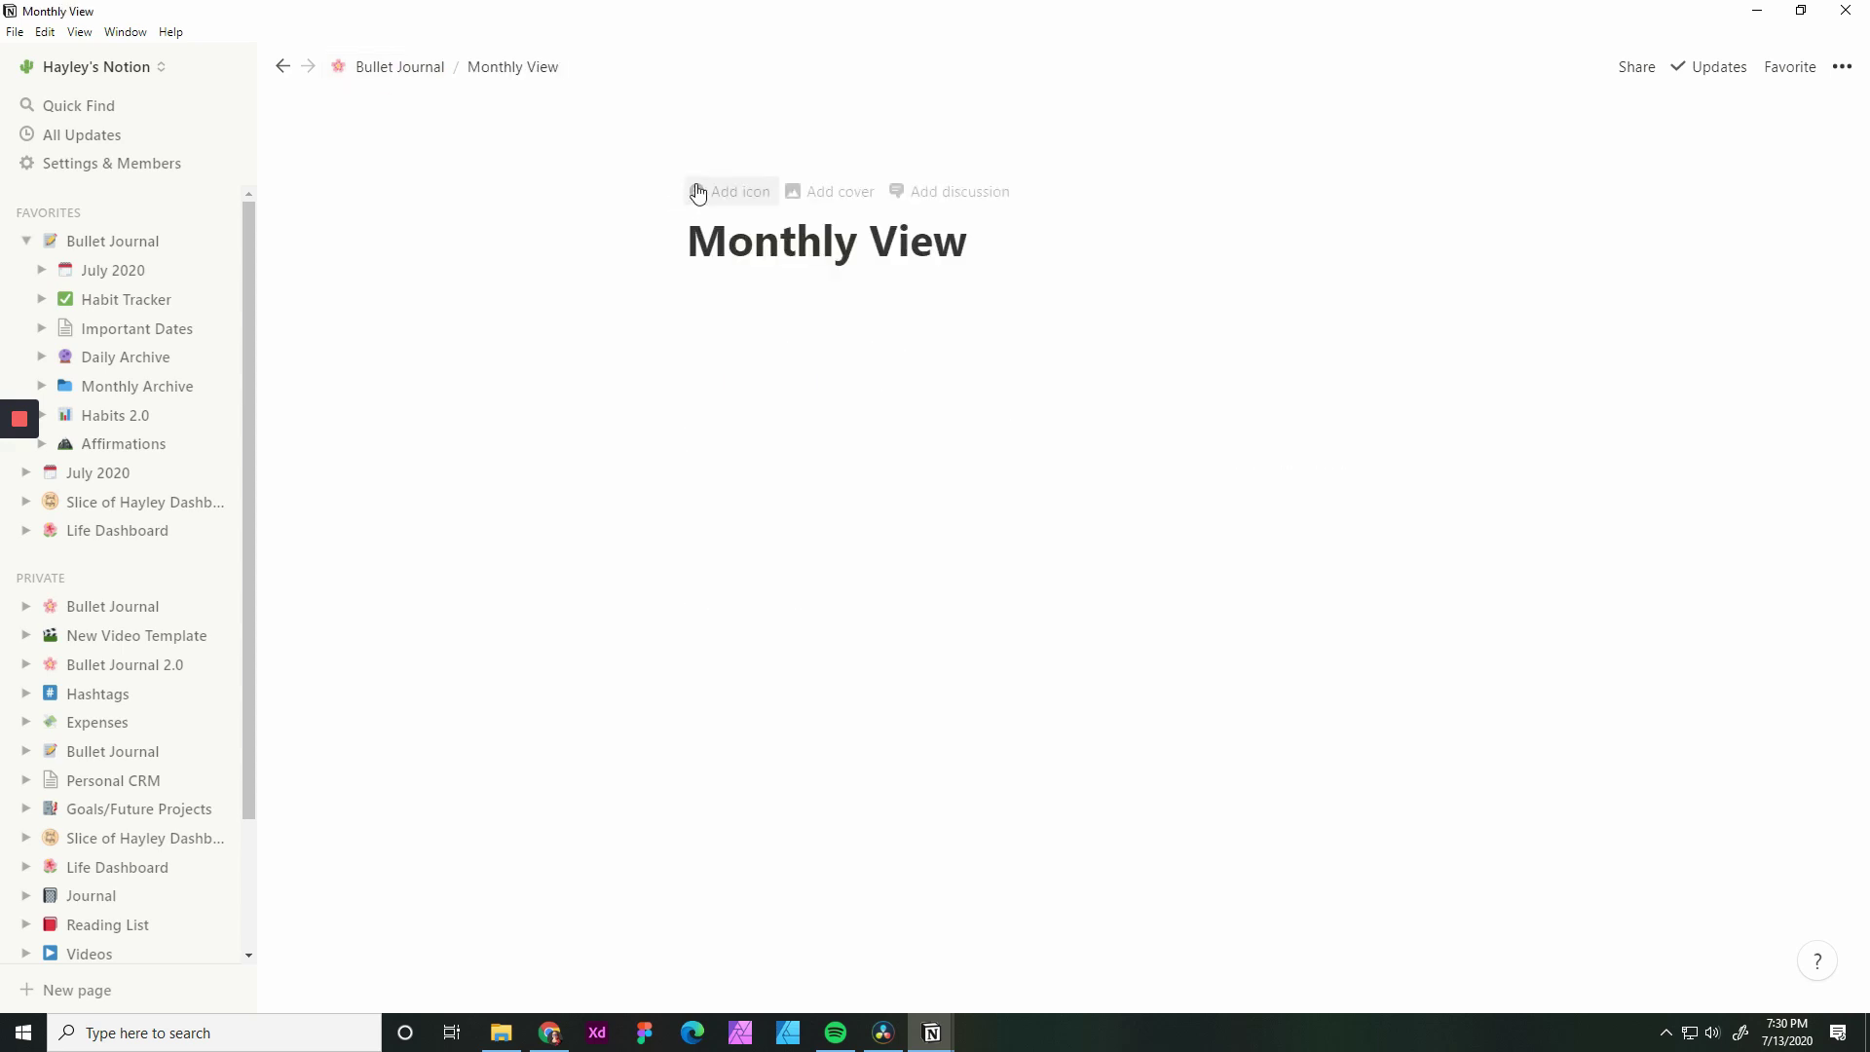
Set a sunflower emoji as the Monthly View page icon
{"action": "left_click", "coordinate": [698, 192]}
{"action": "left_click", "coordinate": [726, 244]}
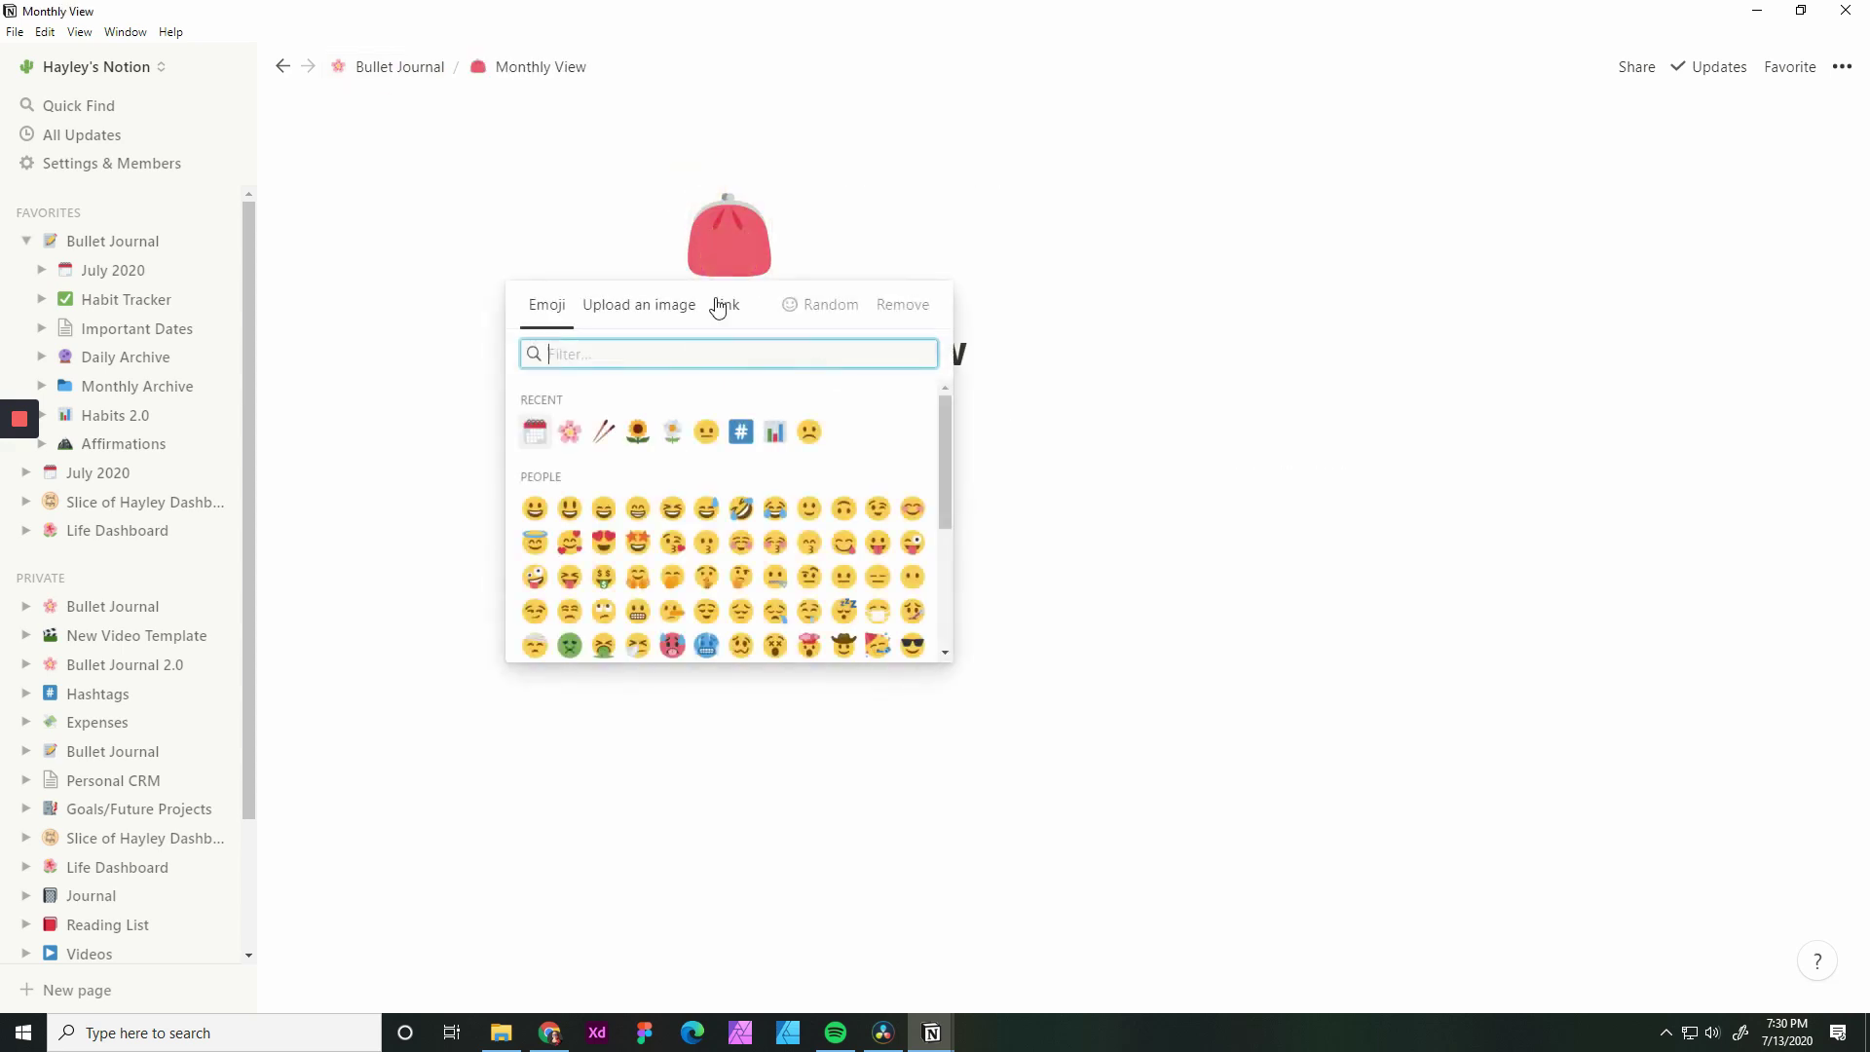
{"action": "left_click", "coordinate": [638, 431]}
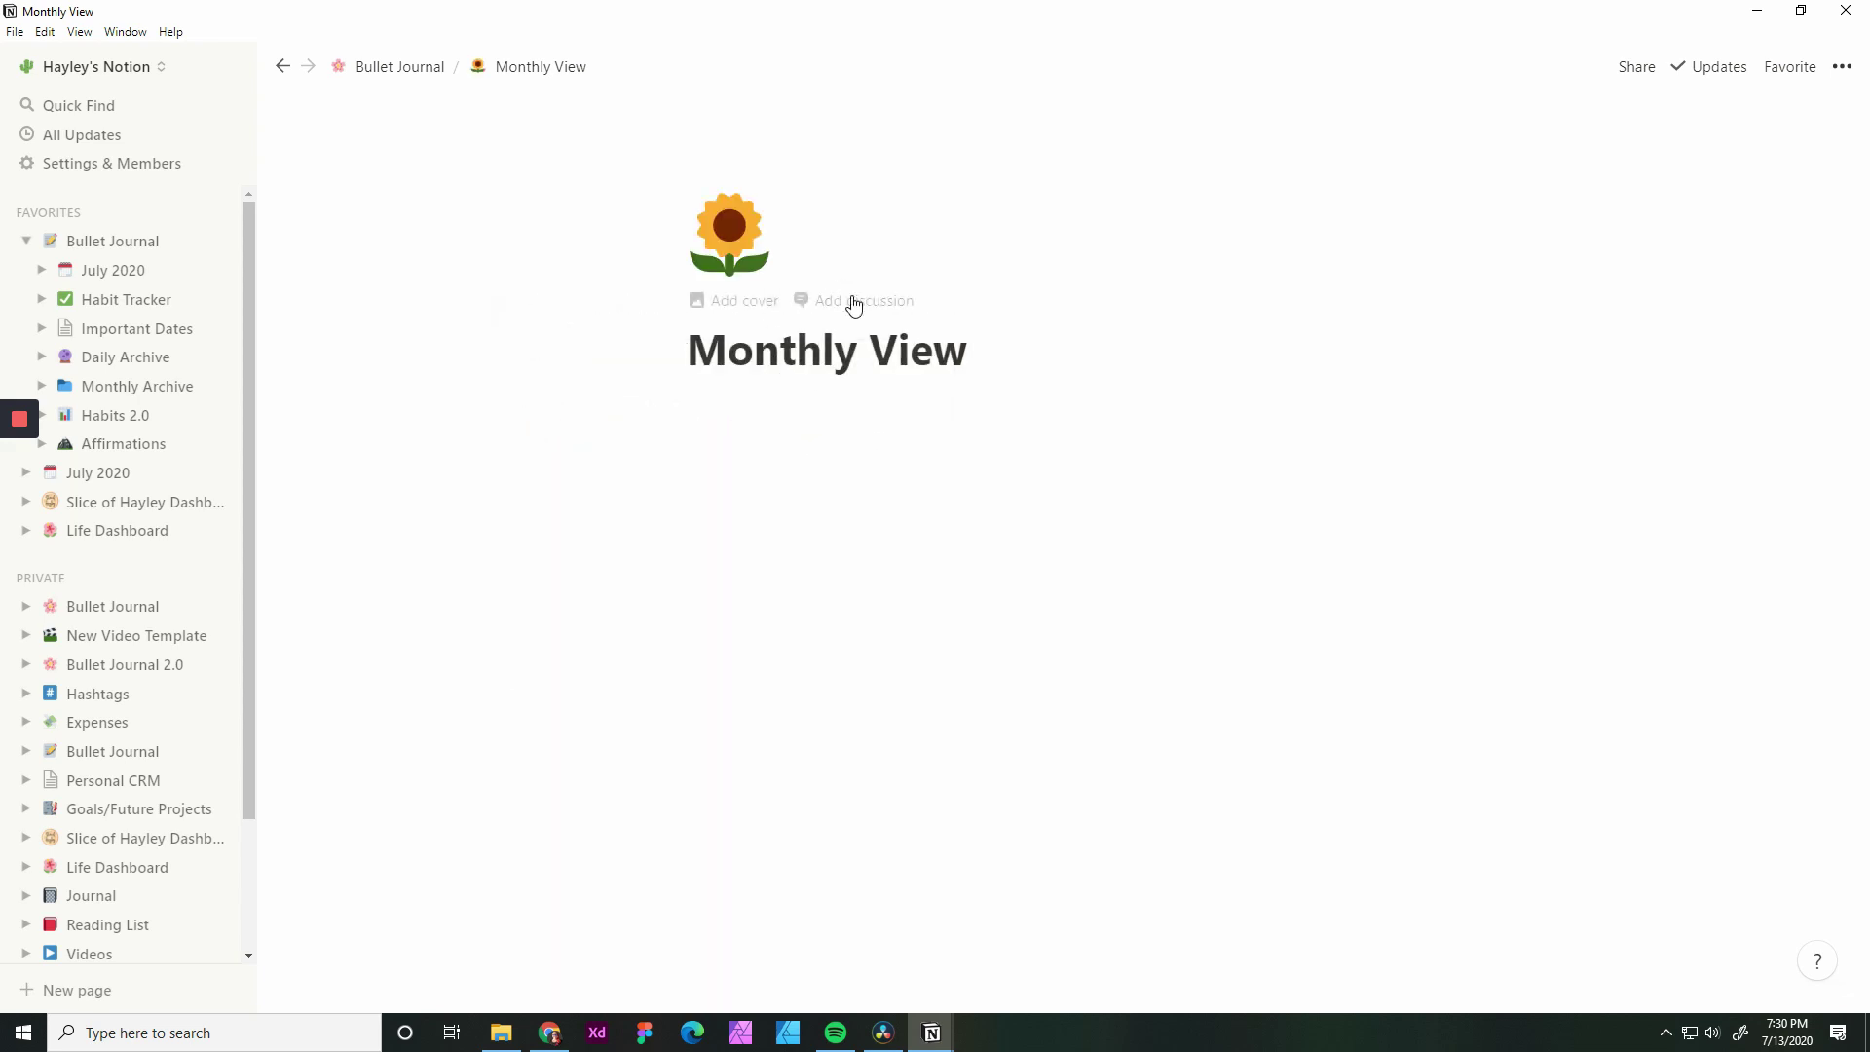
Give Monthly View a red Gallery colour cover and place the cursor under the title
{"action": "left_click", "coordinate": [731, 301]}
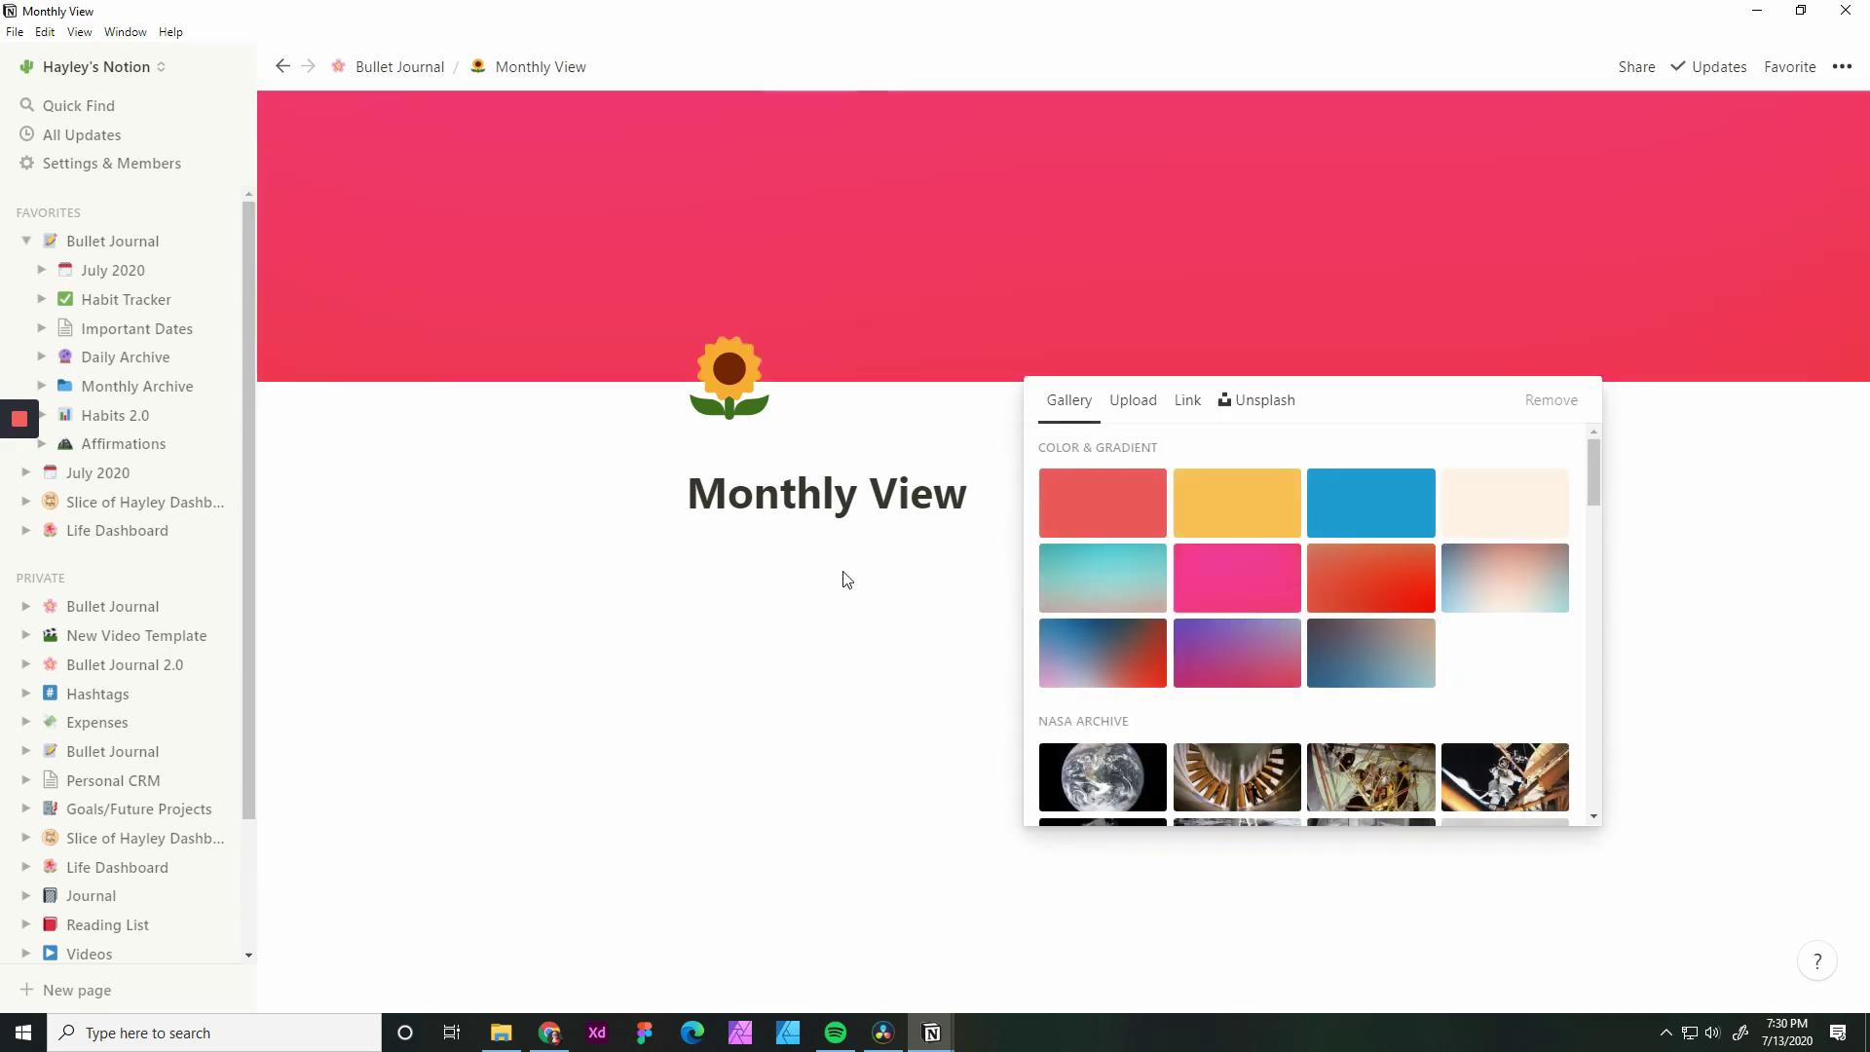
{"action": "left_click", "coordinate": [841, 594]}
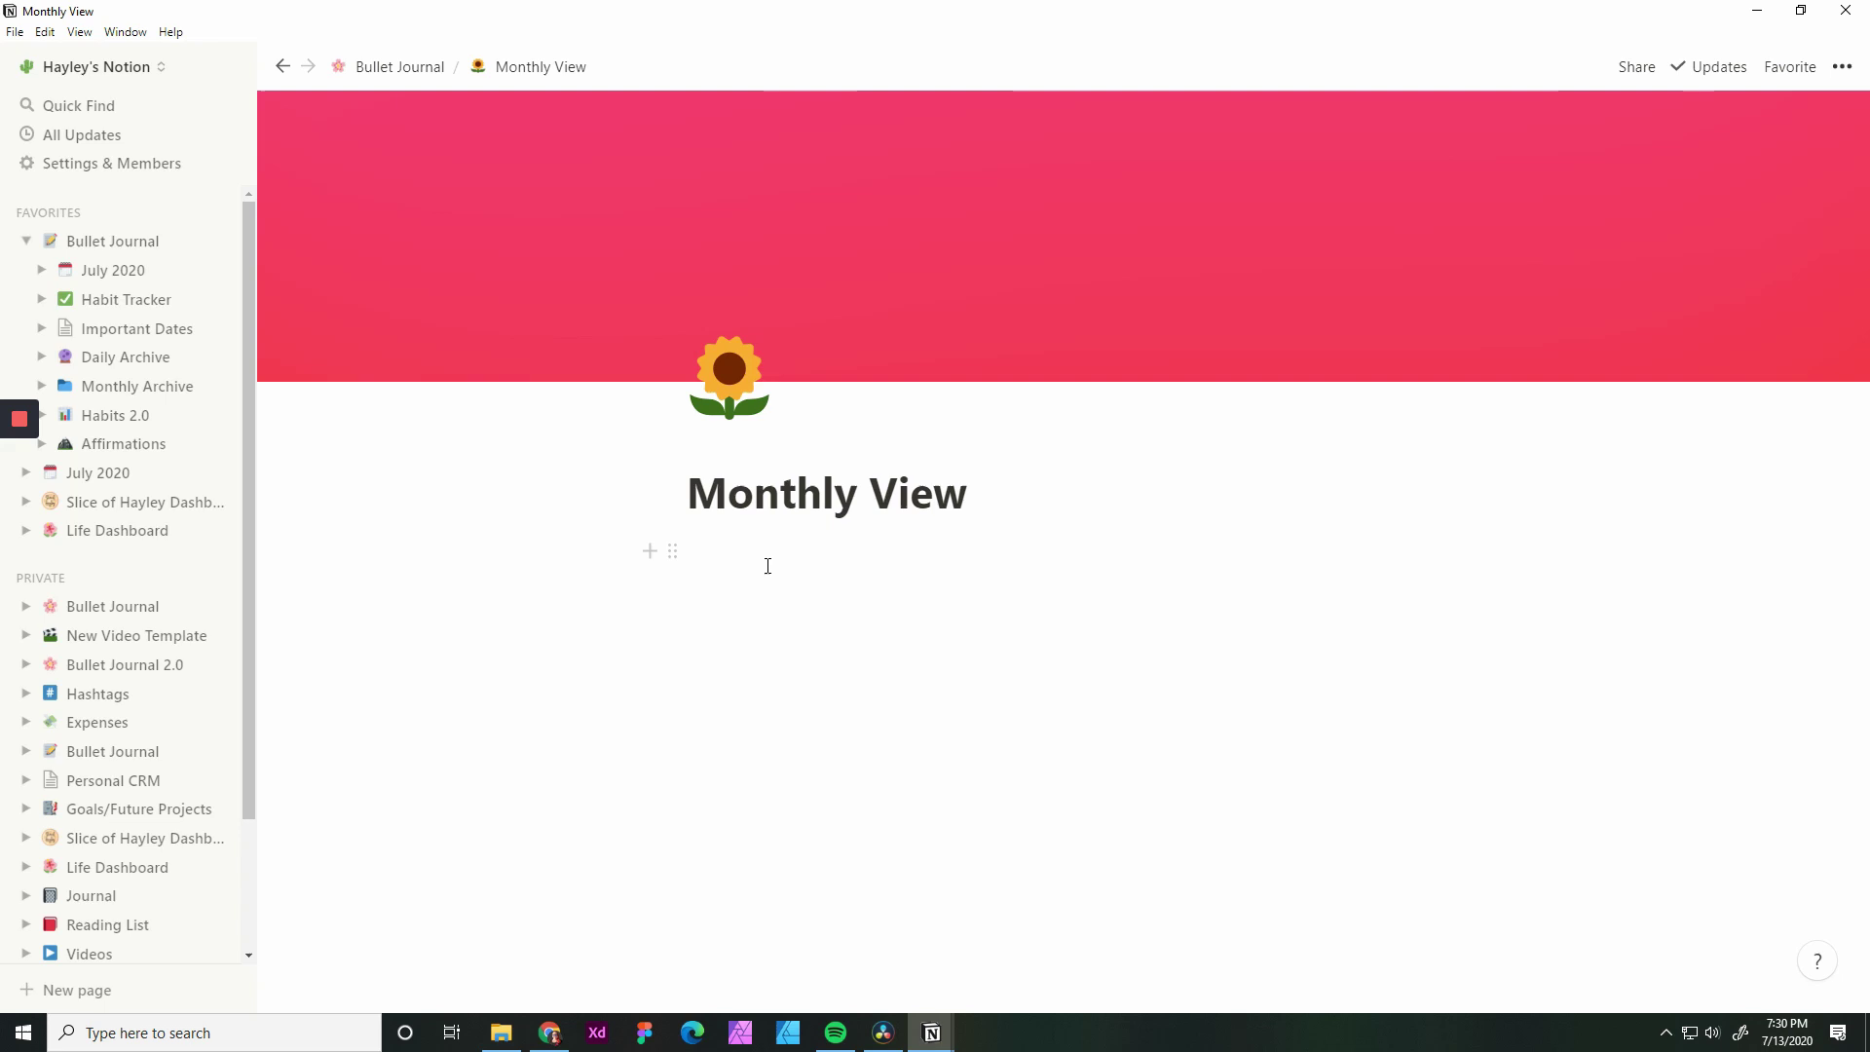
{"action": "left_click", "coordinate": [720, 552]}
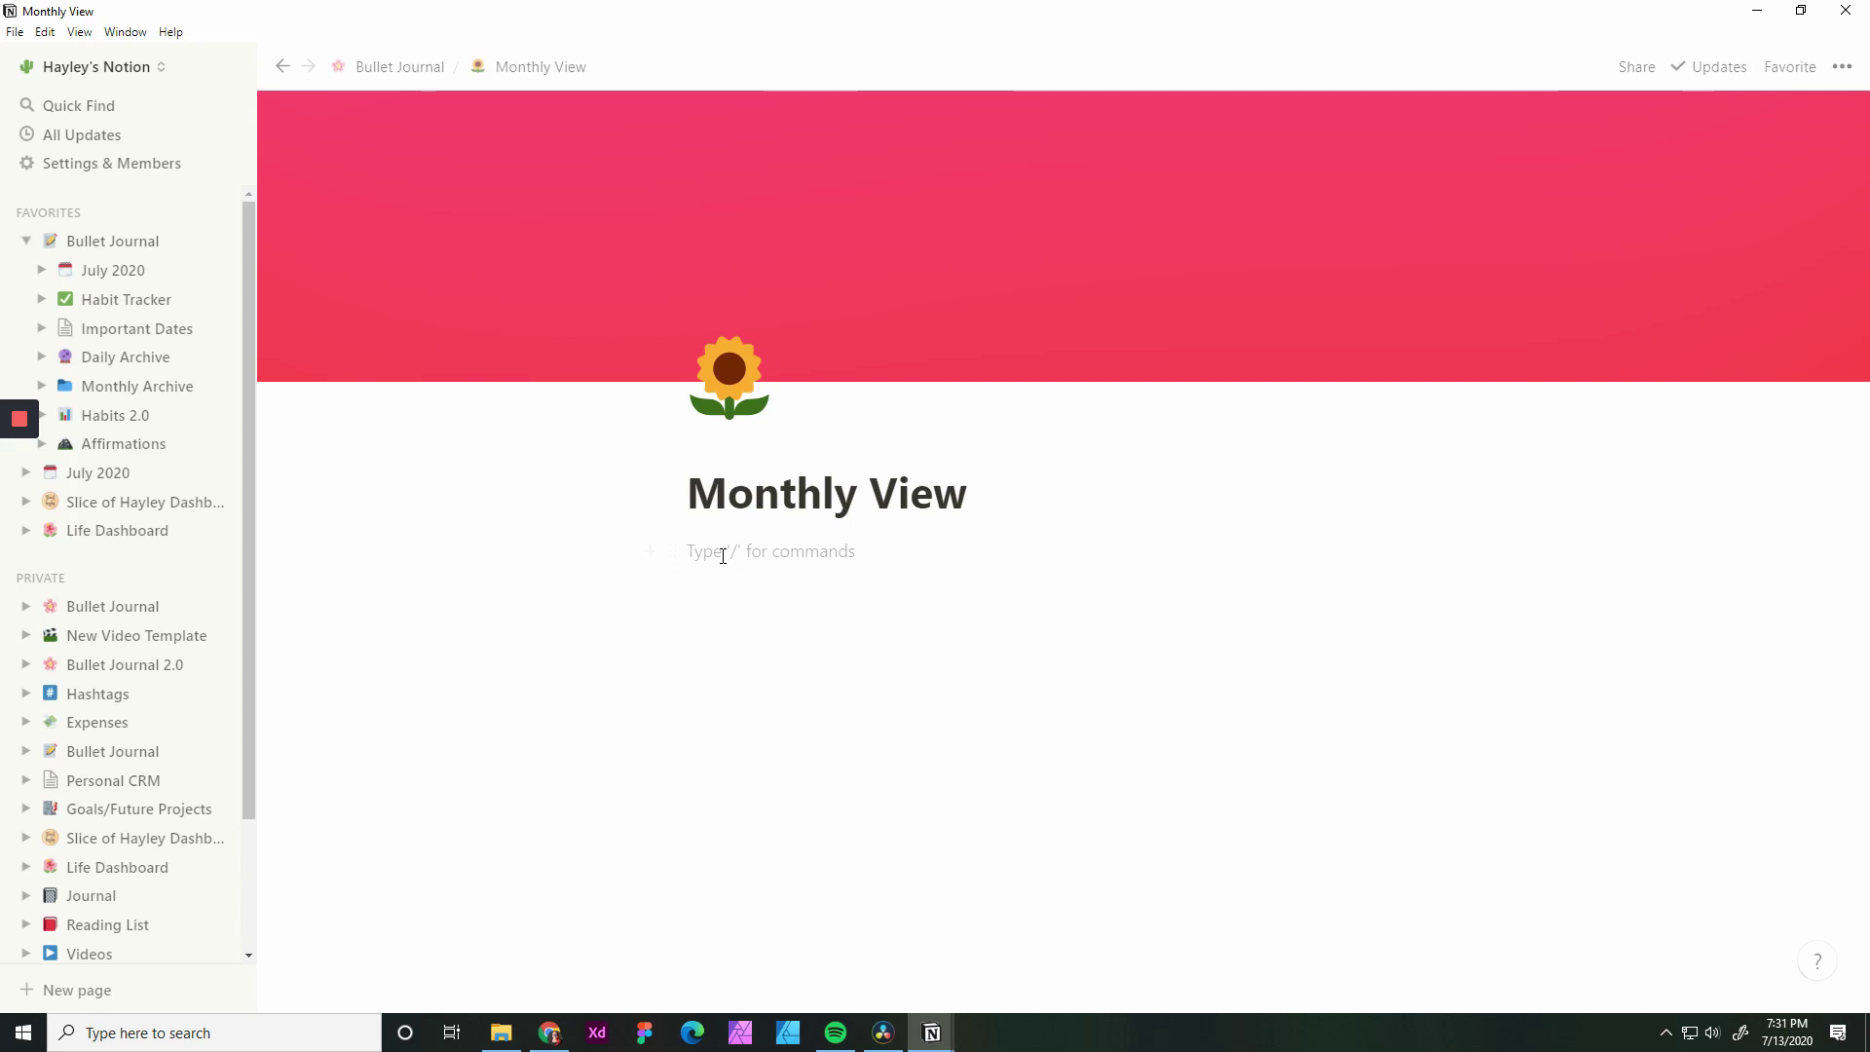
Write 'Goals/Action Items' and insert a Table - Inline block beneath it
{"action": "type", "text": "Goals"}
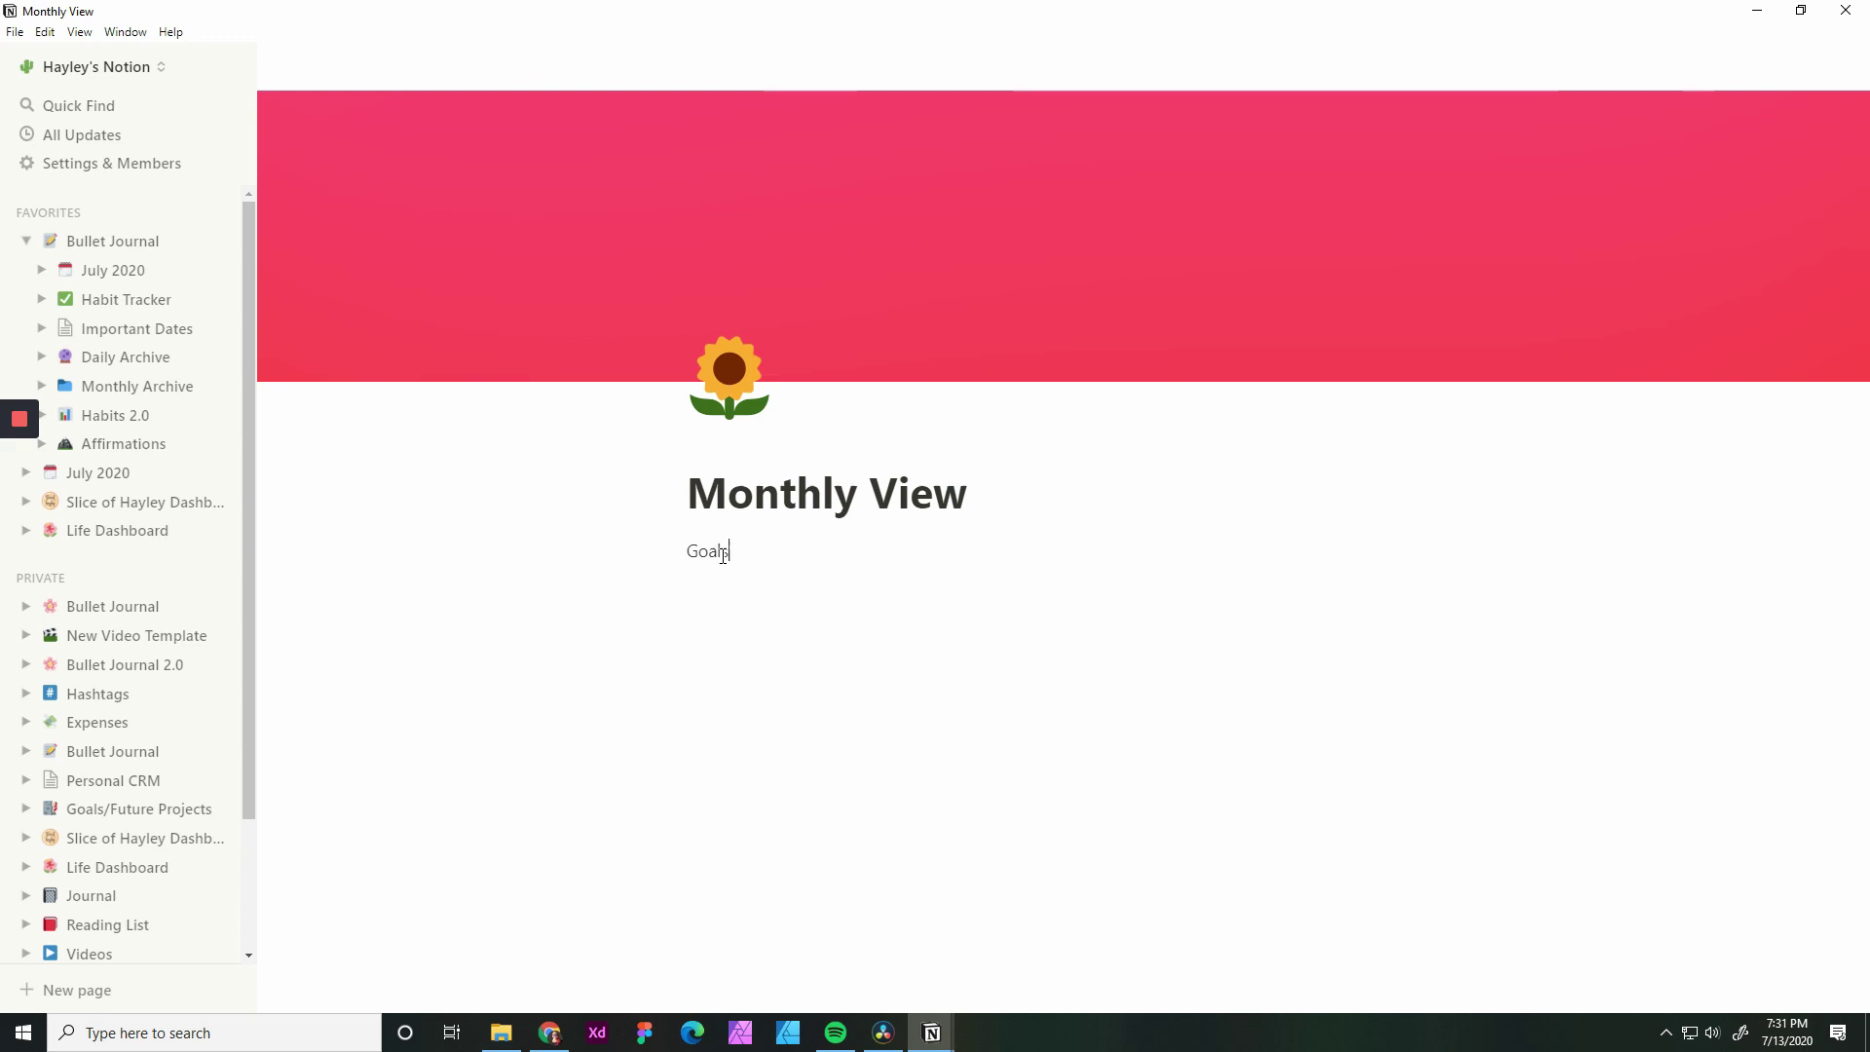
{"action": "type", "text": "/Action"}
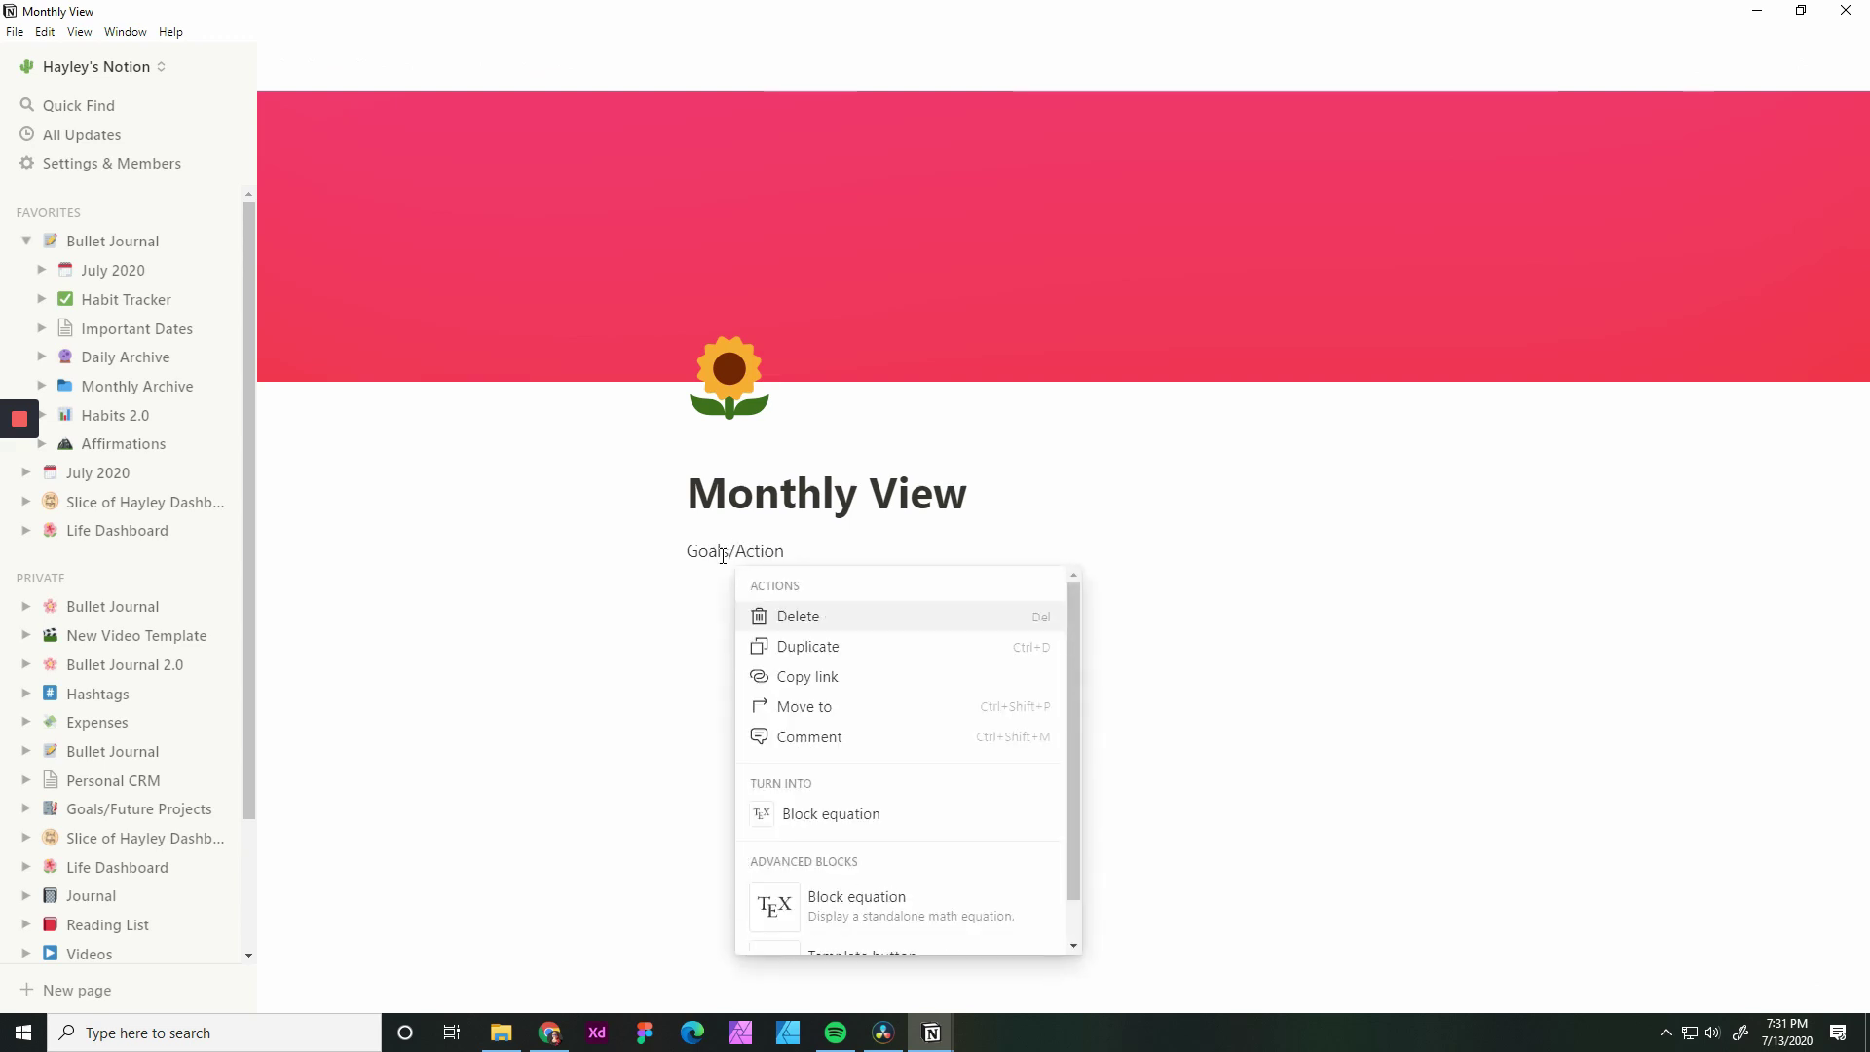
{"action": "type", "text": " It"}
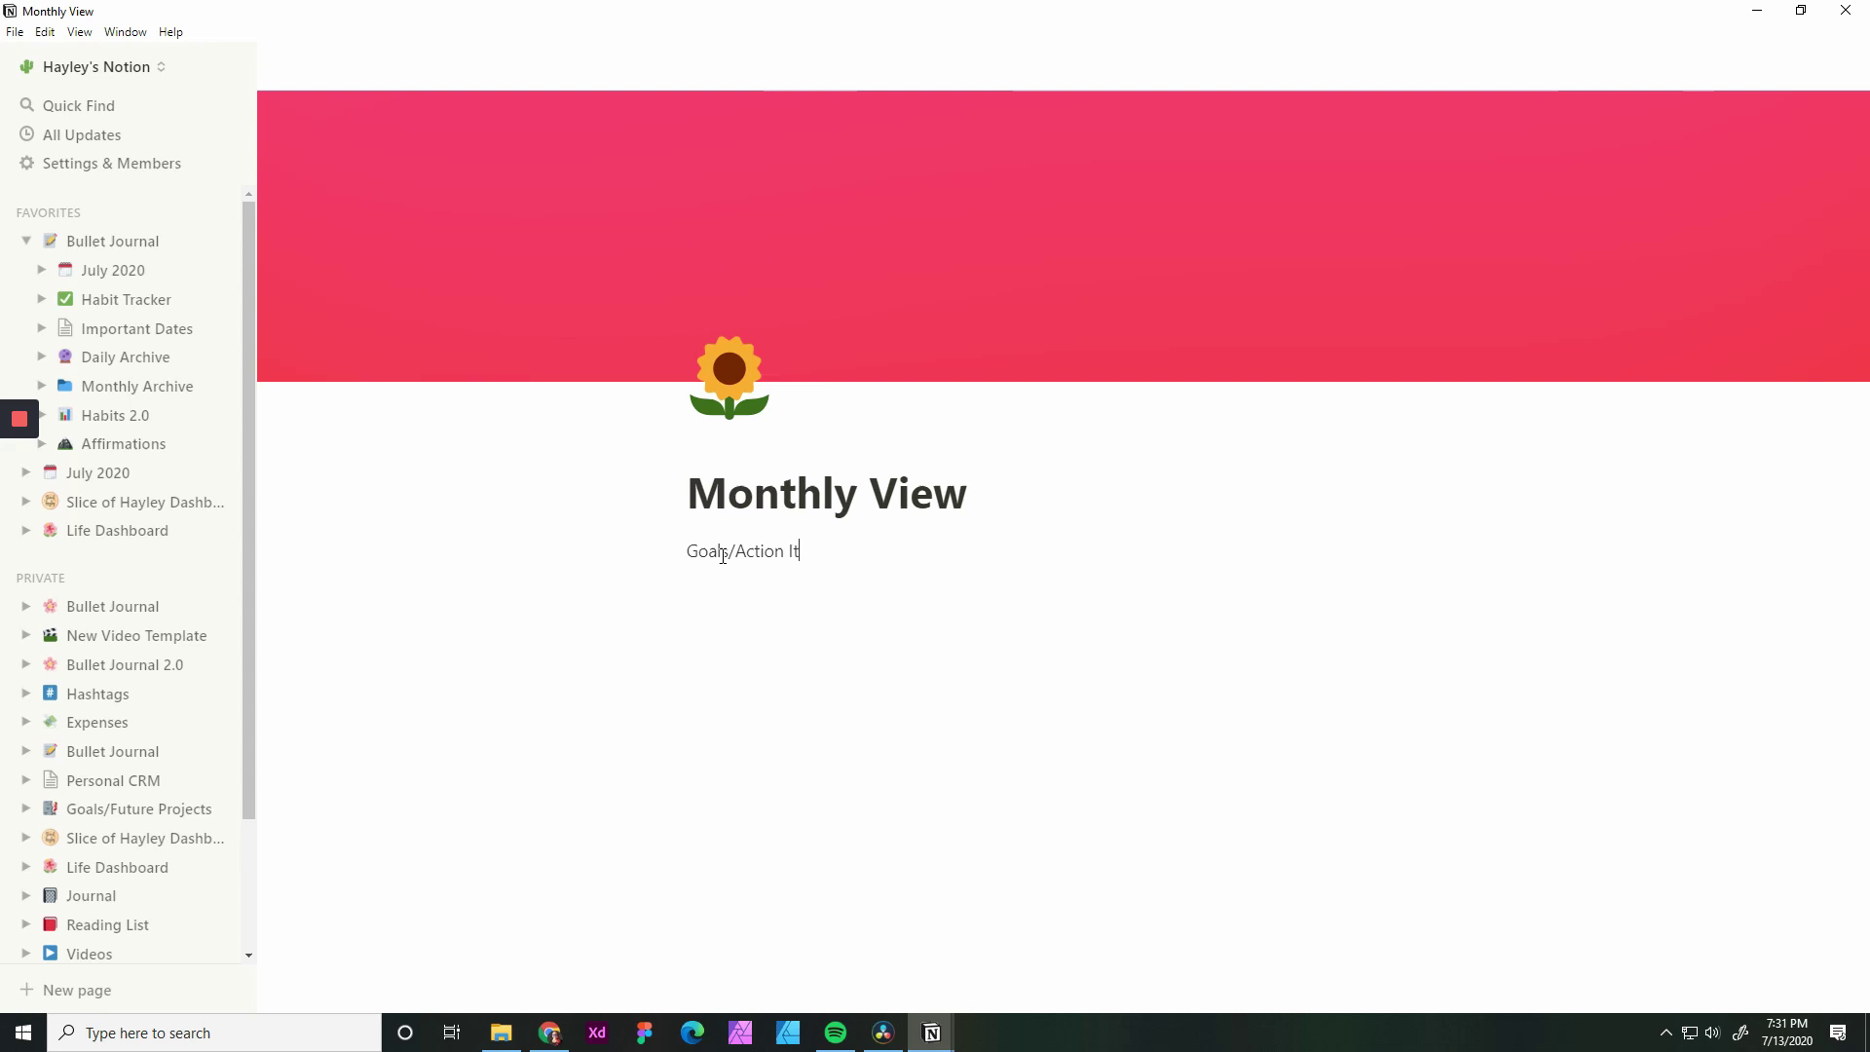
{"action": "type", "text": "ems"}
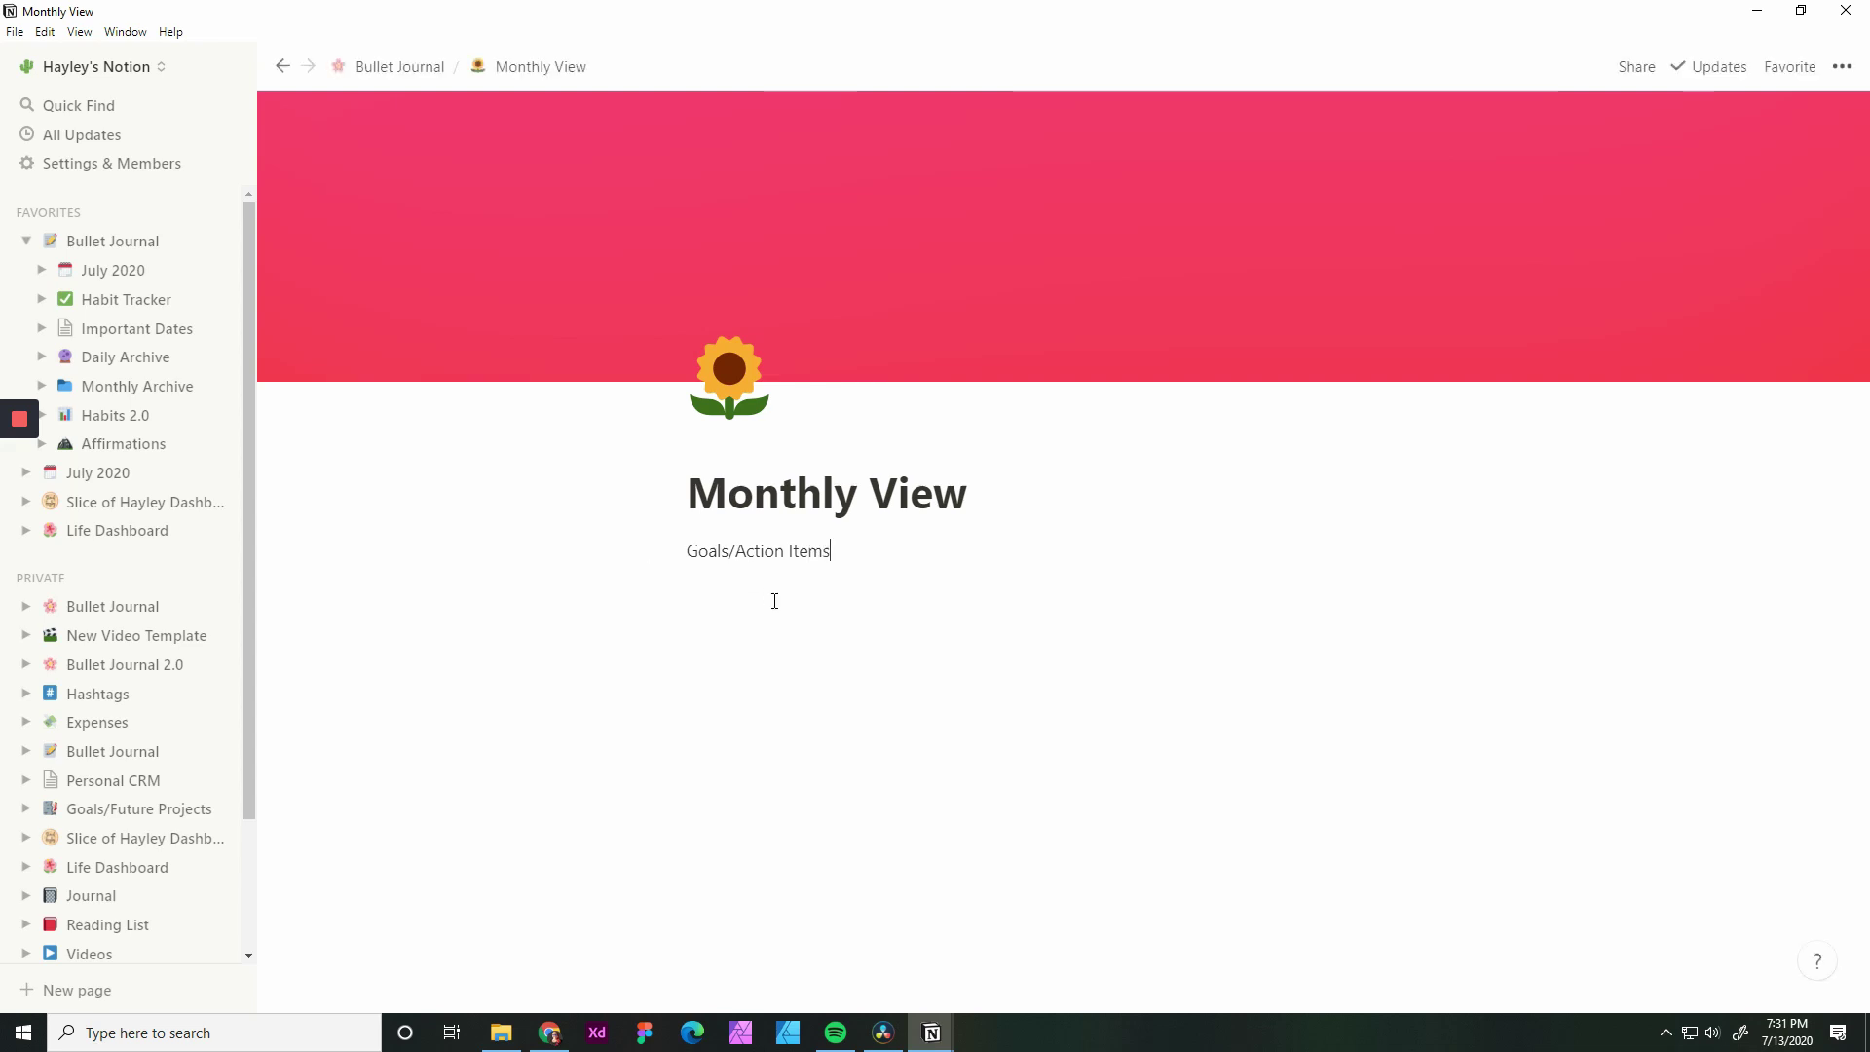
{"action": "key", "text": "Return"}
{"action": "type", "text": "/"}
{"action": "scroll", "coordinate": [835, 773], "scroll_direction": "down", "scroll_amount": 2}
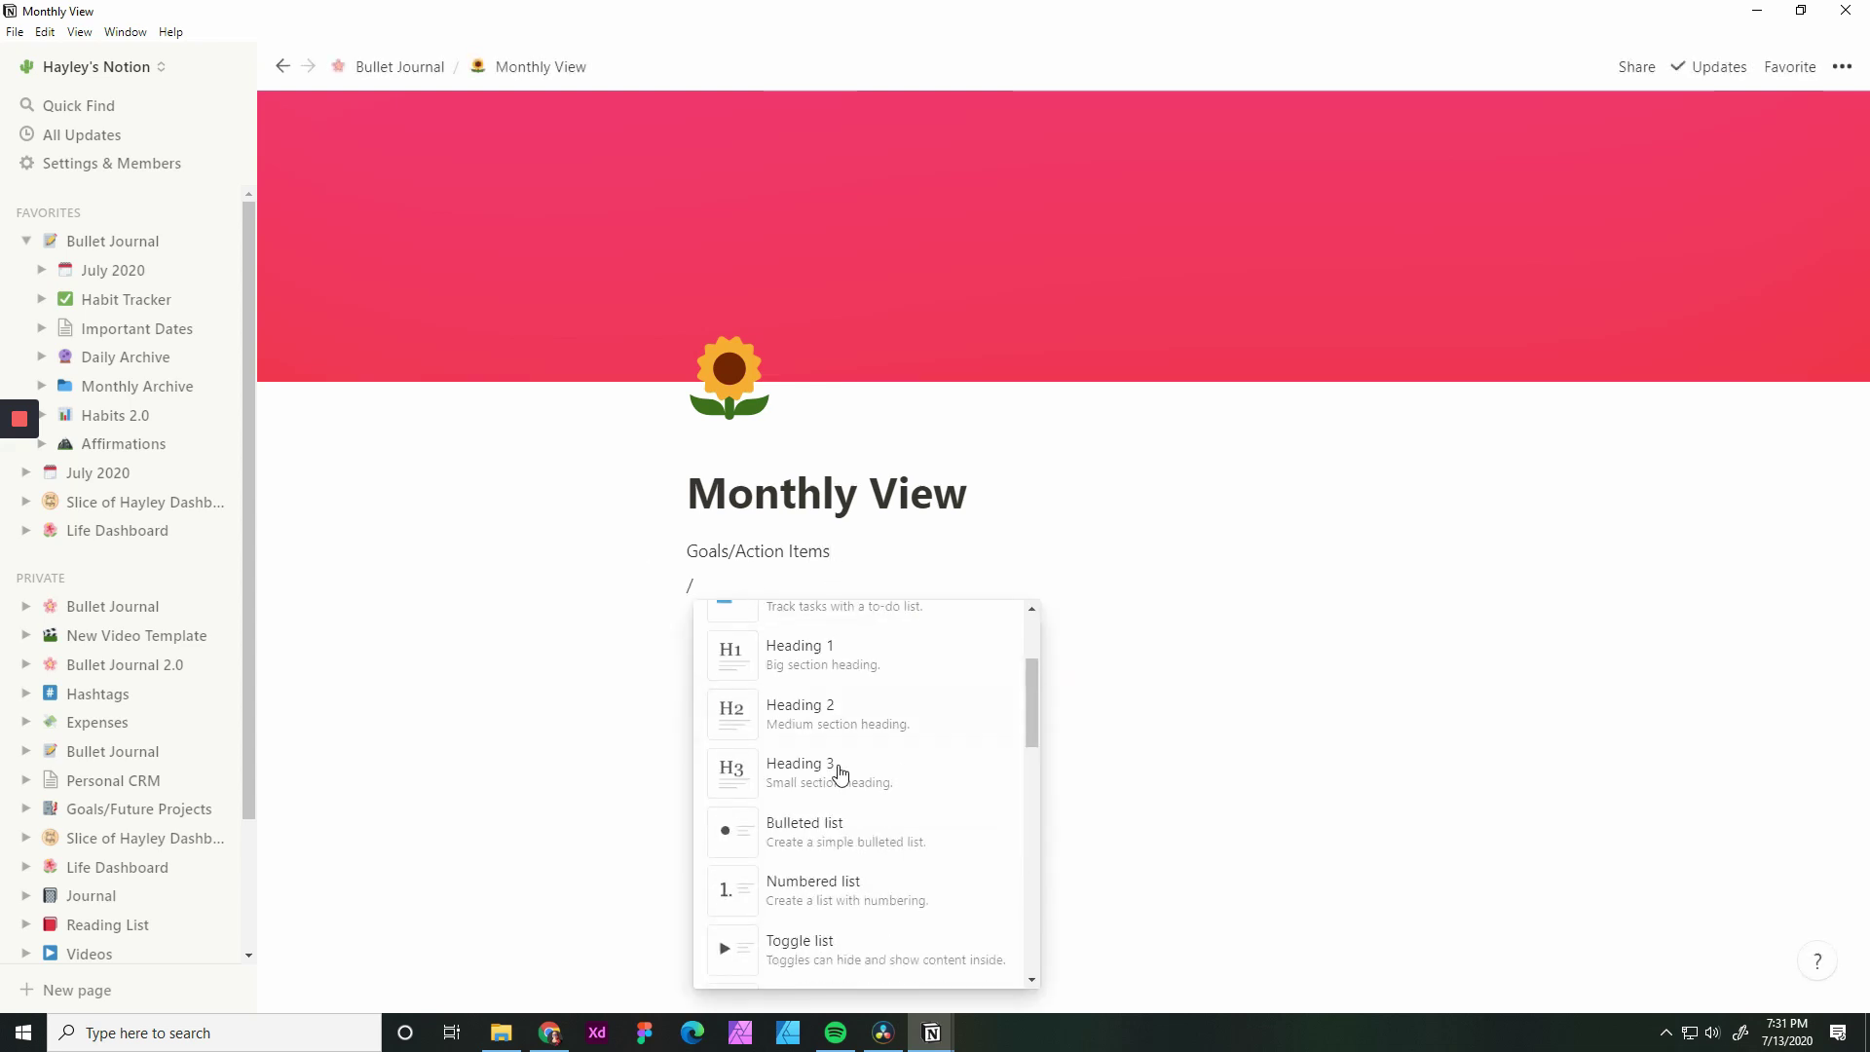
{"action": "scroll", "coordinate": [847, 784], "scroll_direction": "up", "scroll_amount": 1}
{"action": "scroll", "coordinate": [848, 785], "scroll_direction": "down", "scroll_amount": 5}
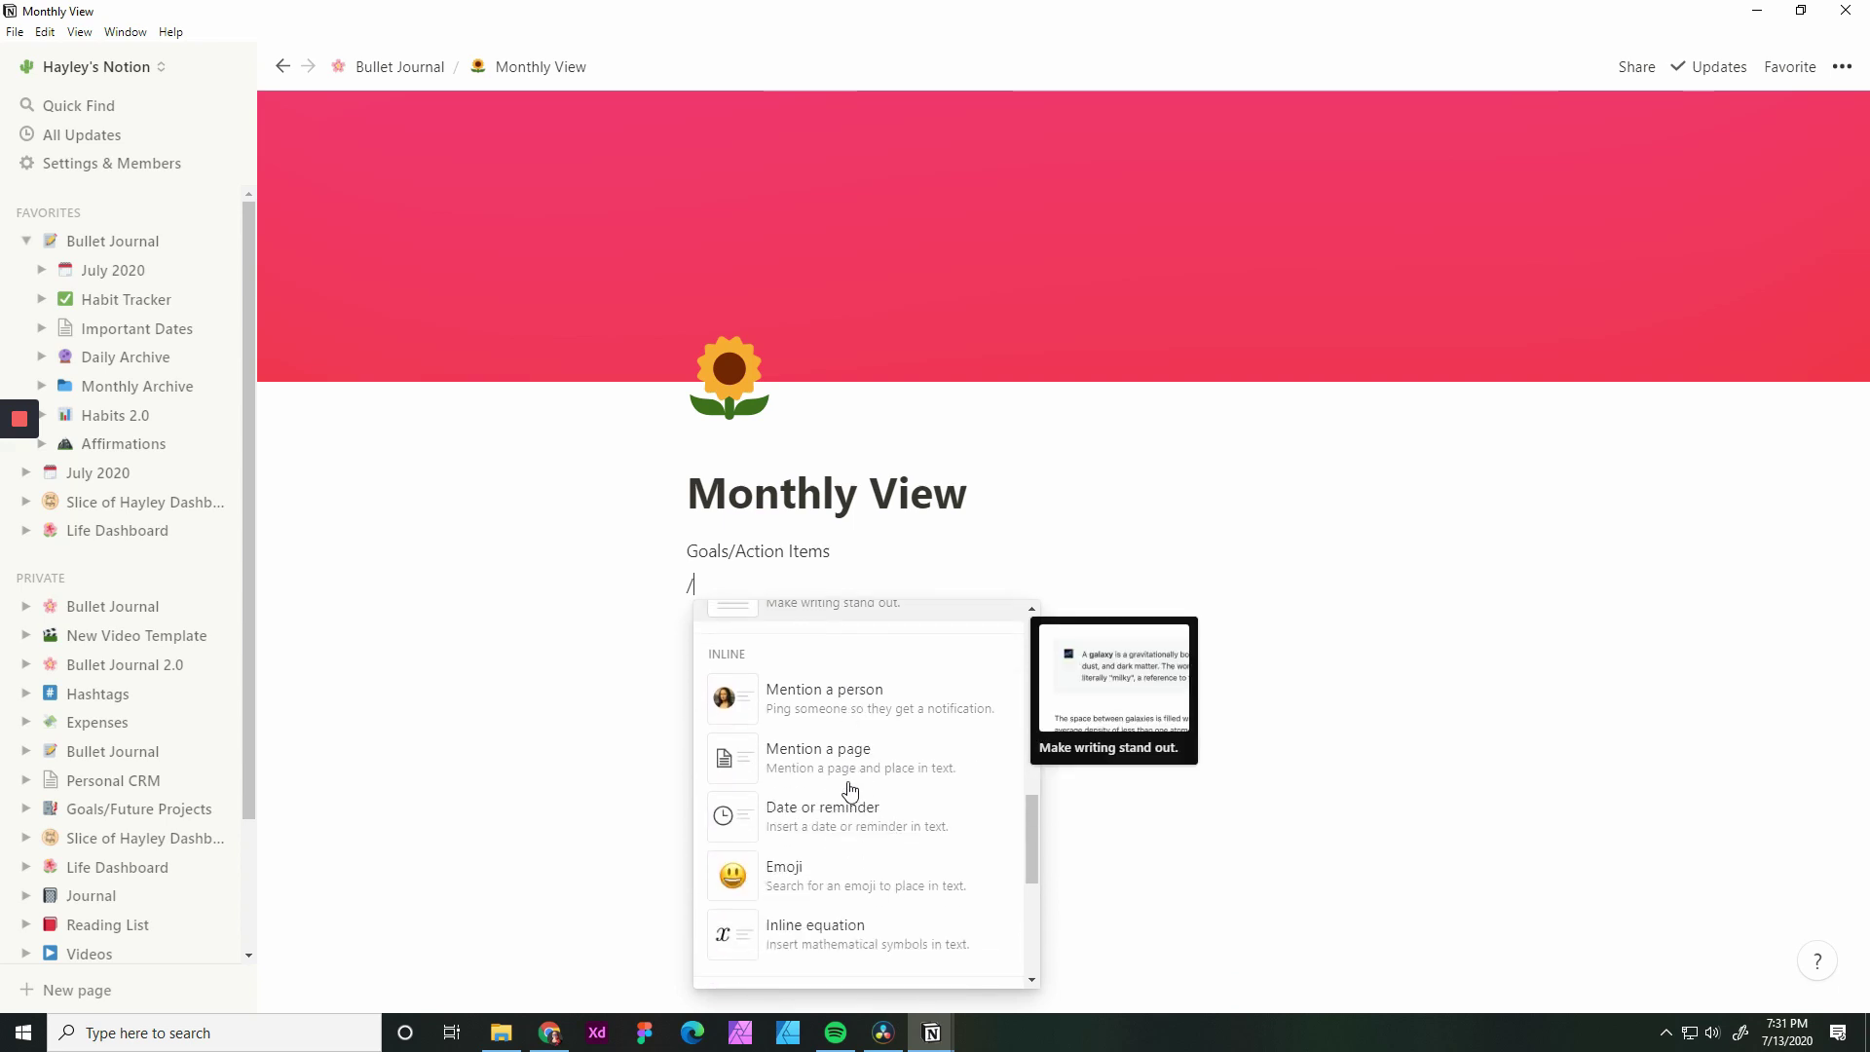
{"action": "scroll", "coordinate": [848, 786], "scroll_direction": "down", "scroll_amount": 4}
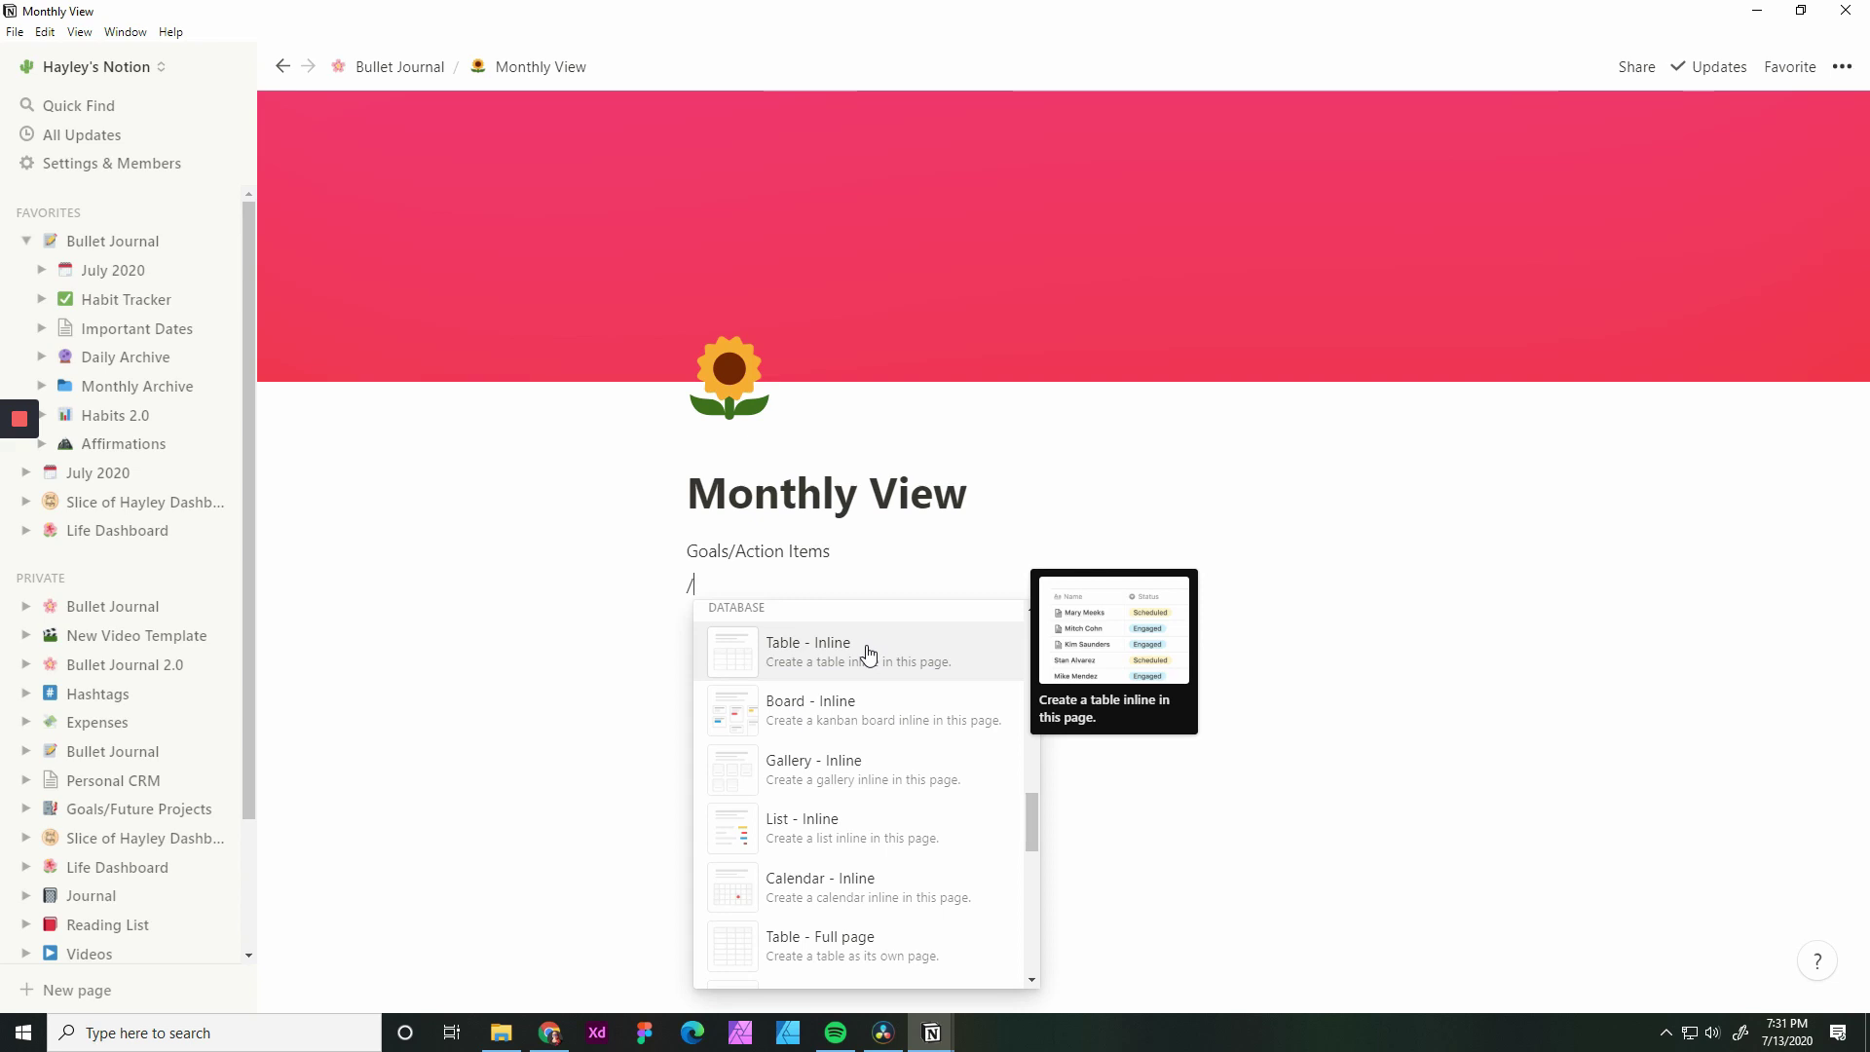
{"action": "left_click", "coordinate": [870, 654]}
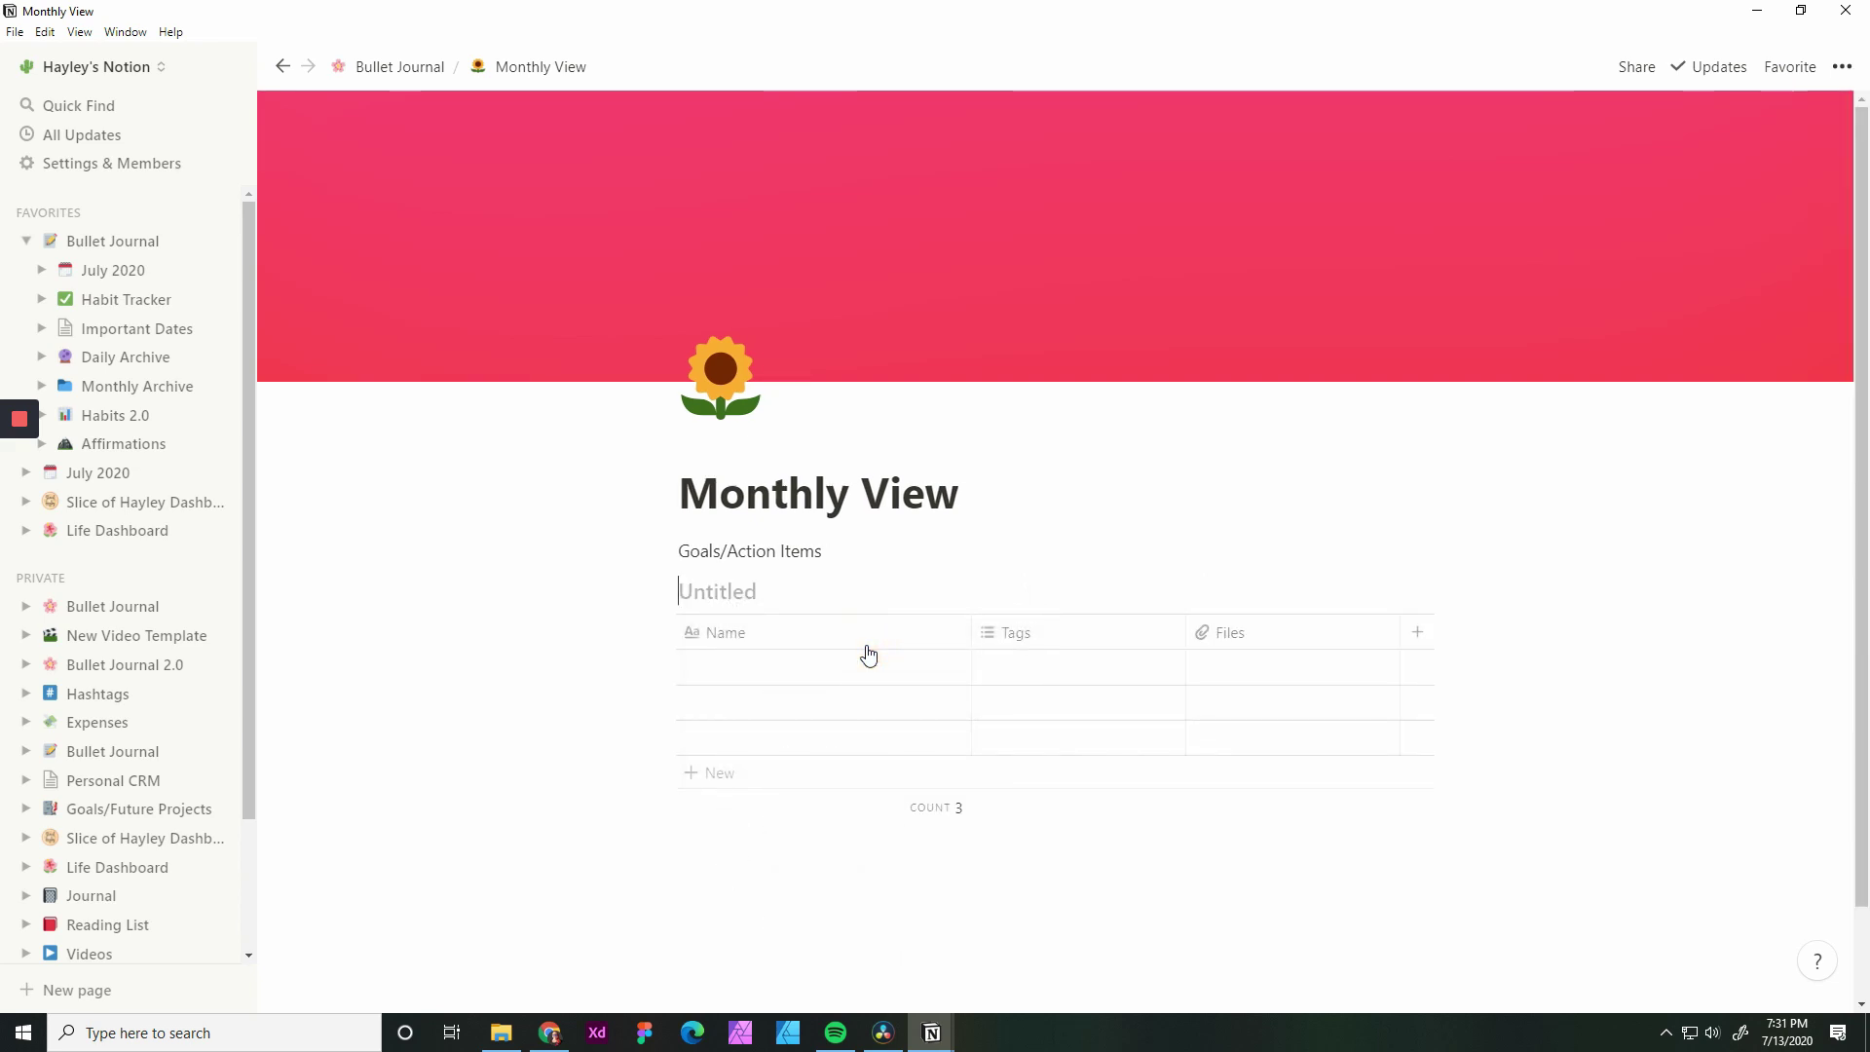
Title the table 'Overview' and rename the Name column to 'Week Day'
{"action": "type", "text": "OVer"}
{"action": "key", "text": "BackSpace"}
{"action": "key", "text": "BackSpace"}
{"action": "key", "text": "BackSpace"}
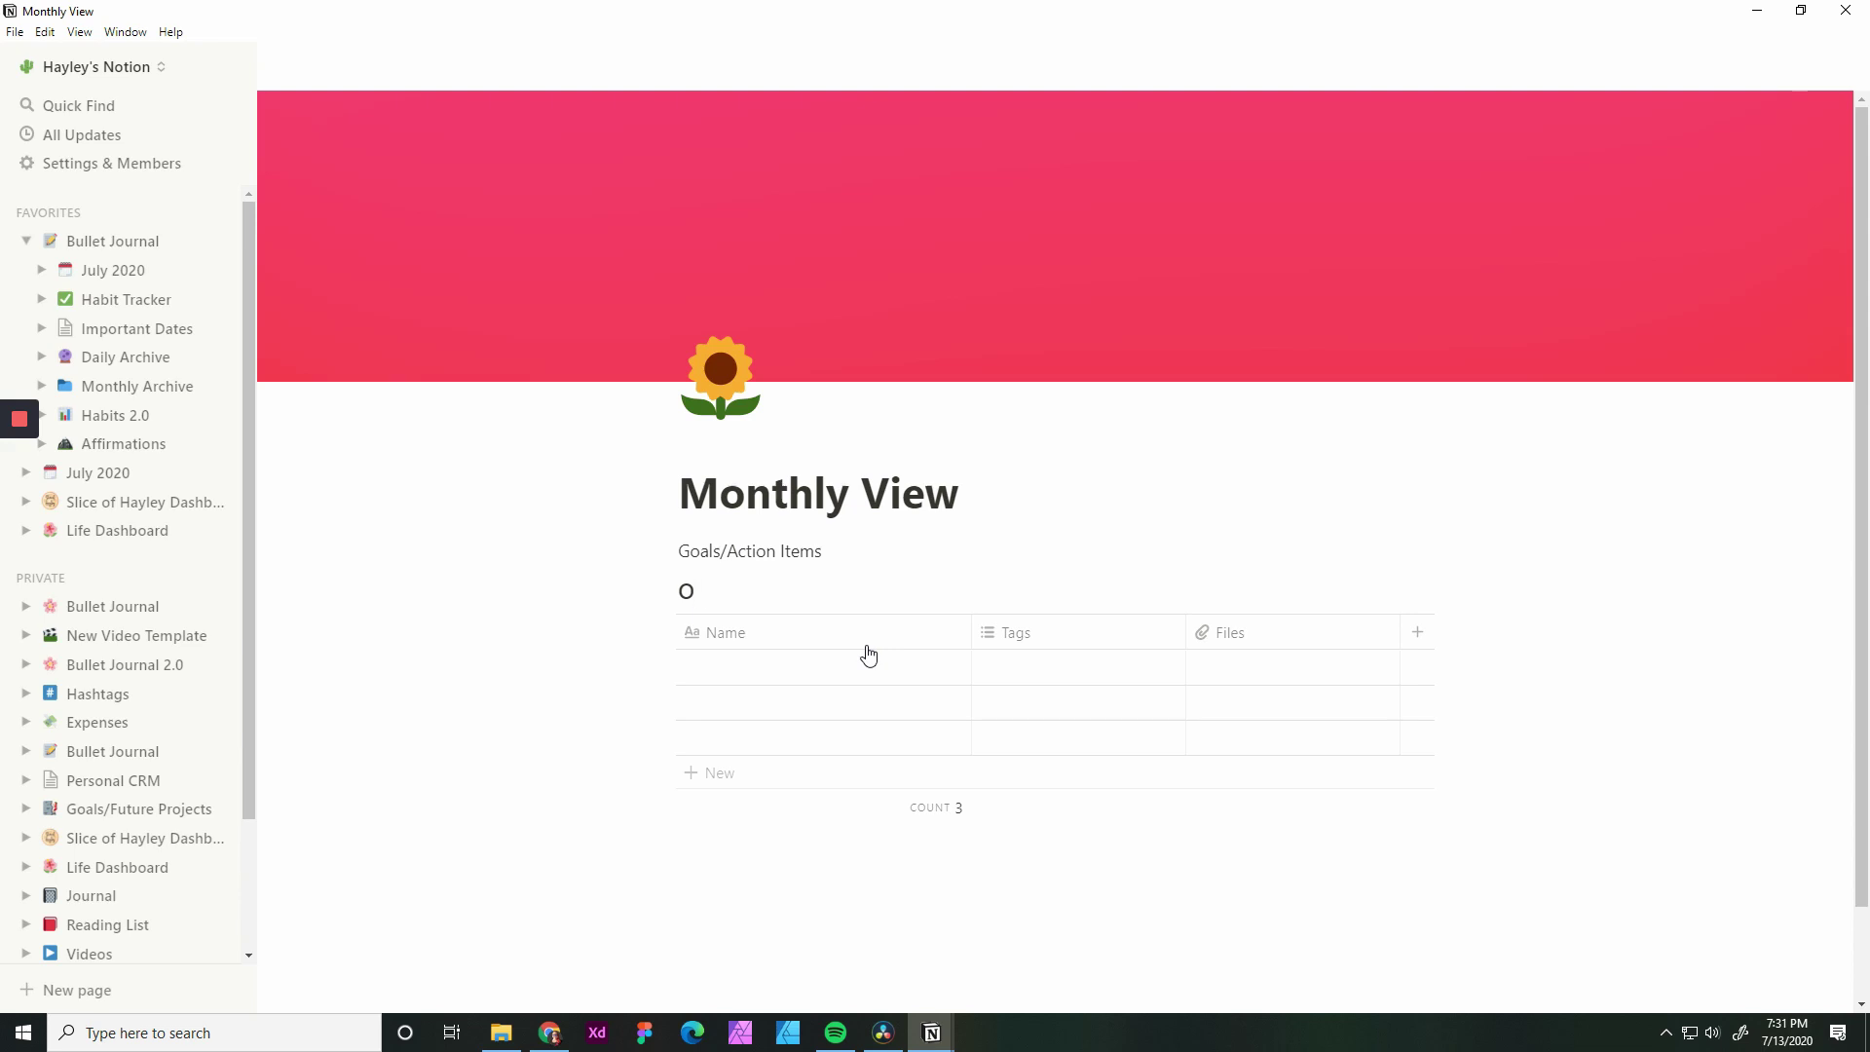
{"action": "type", "text": "verview"}
{"action": "left_click", "coordinate": [866, 647]}
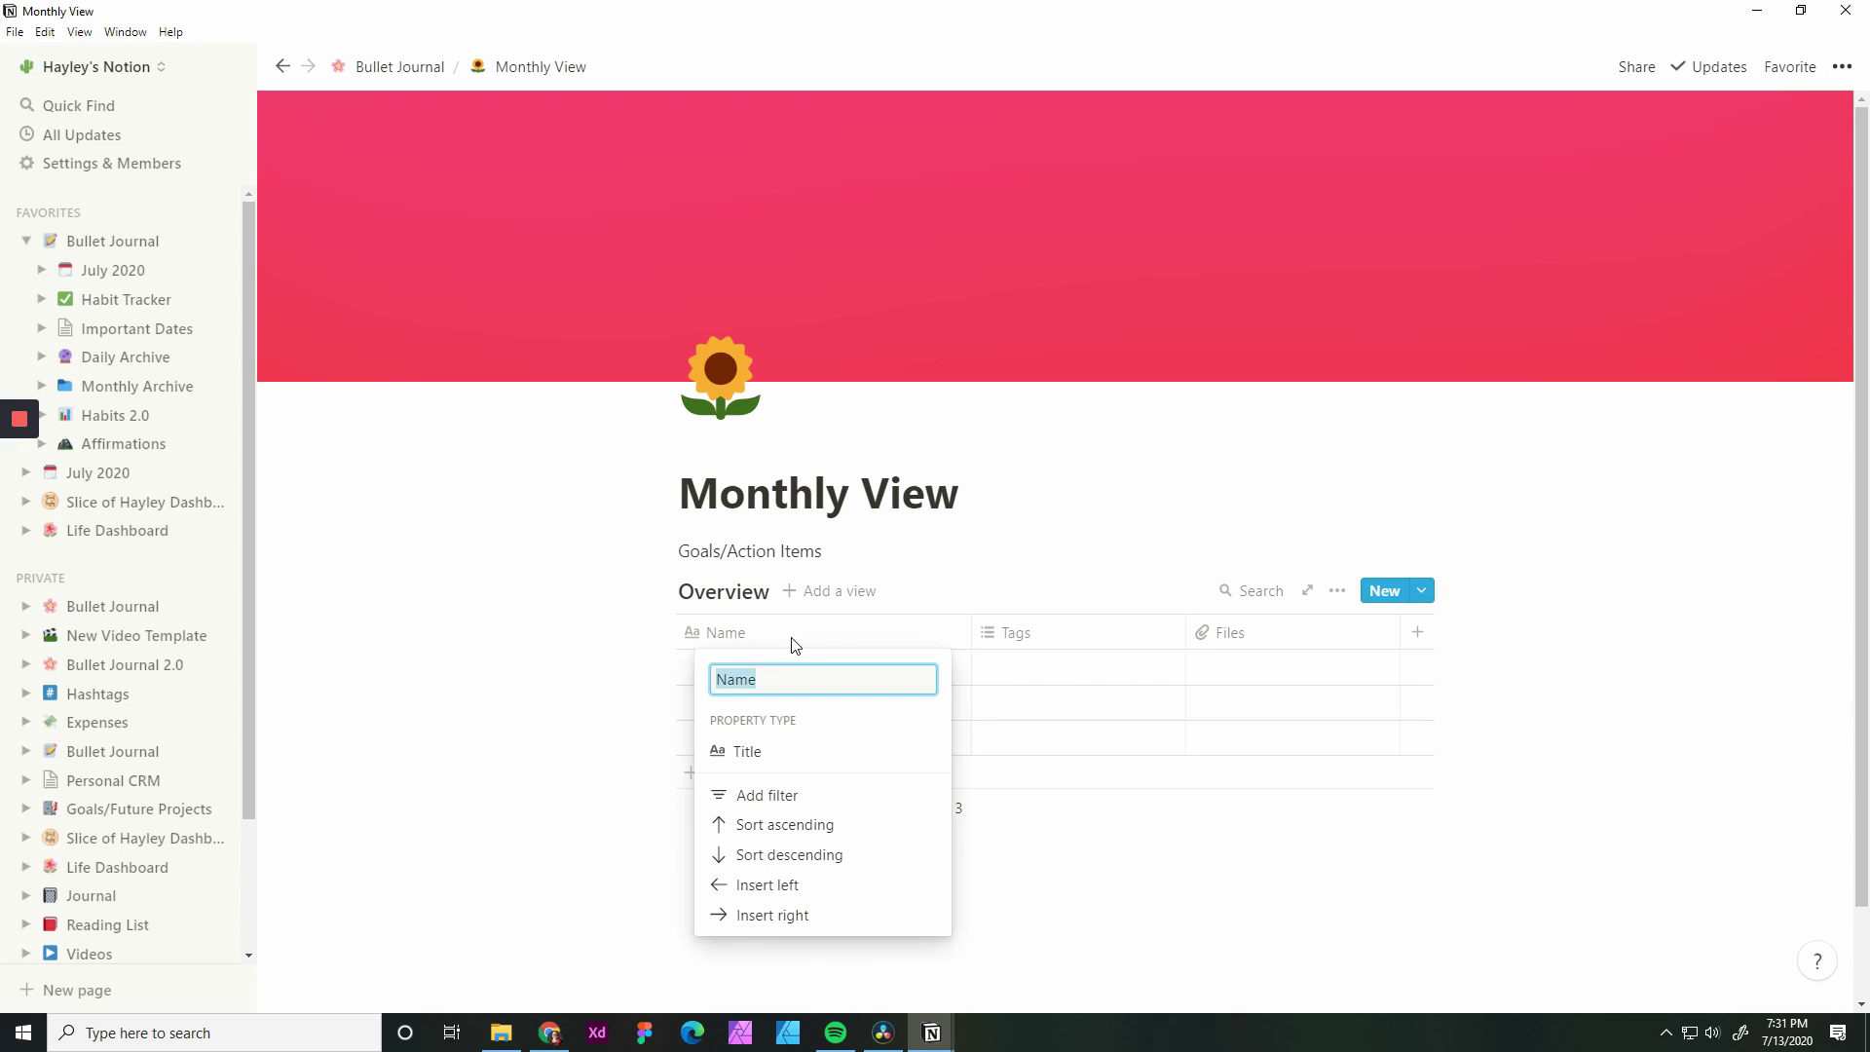
{"action": "type", "text": "Week"}
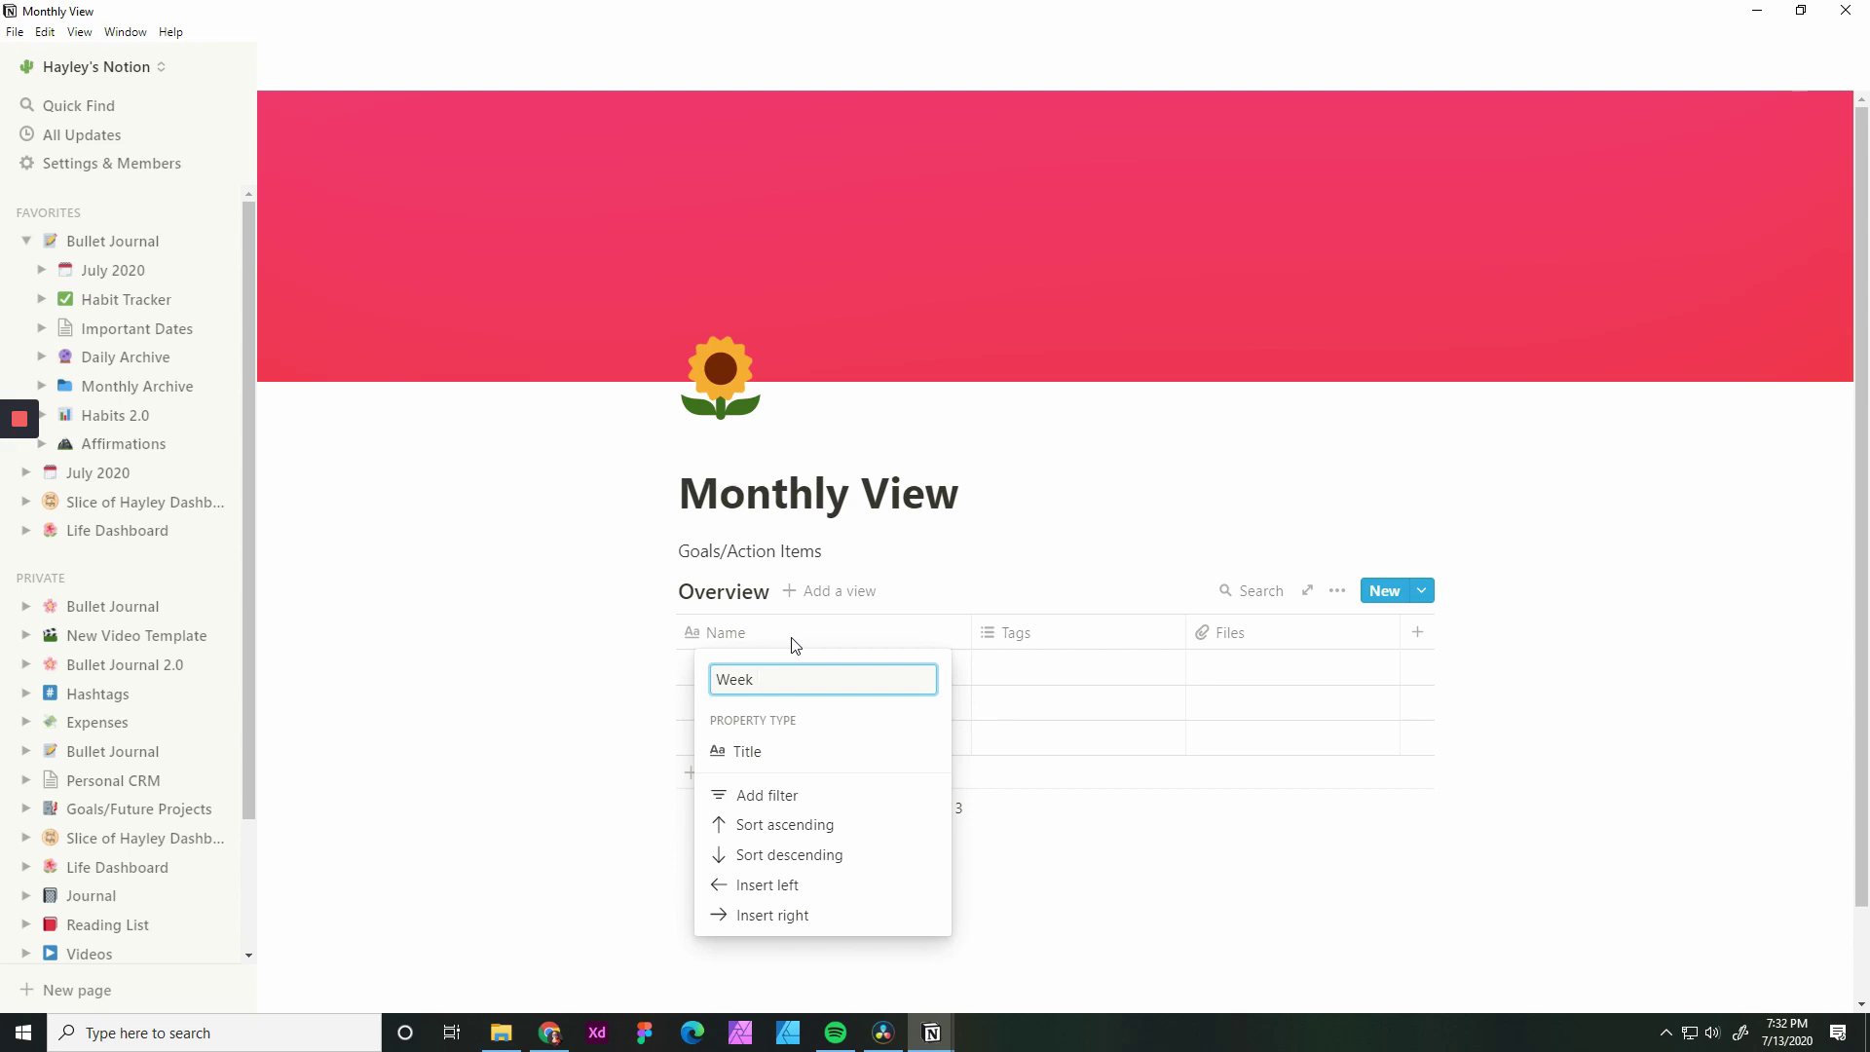
{"action": "type", "text": "Day"}
{"action": "left_click", "coordinate": [1019, 680]}
Change the Tags column to a Number type named 'Day'
{"action": "left_click", "coordinate": [1017, 636]}
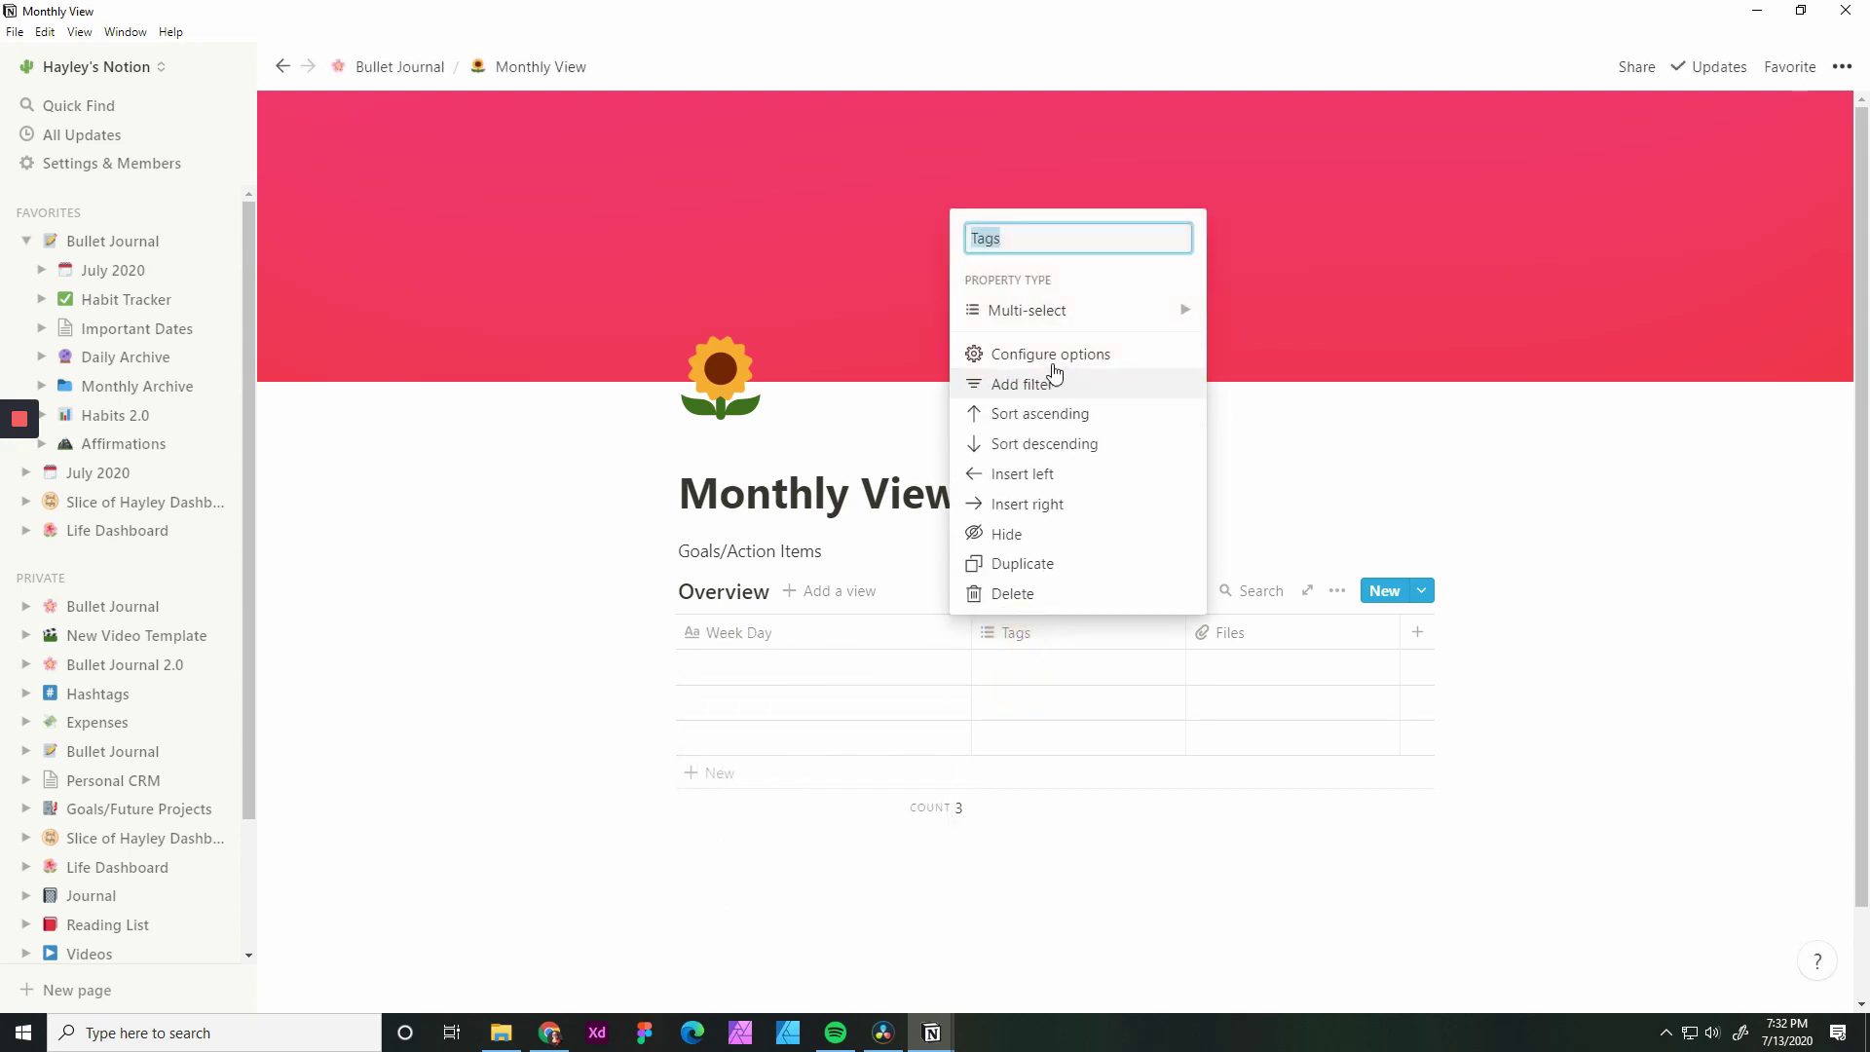
{"action": "mouse_move", "coordinate": [1098, 305]}
{"action": "left_click", "coordinate": [1284, 145]}
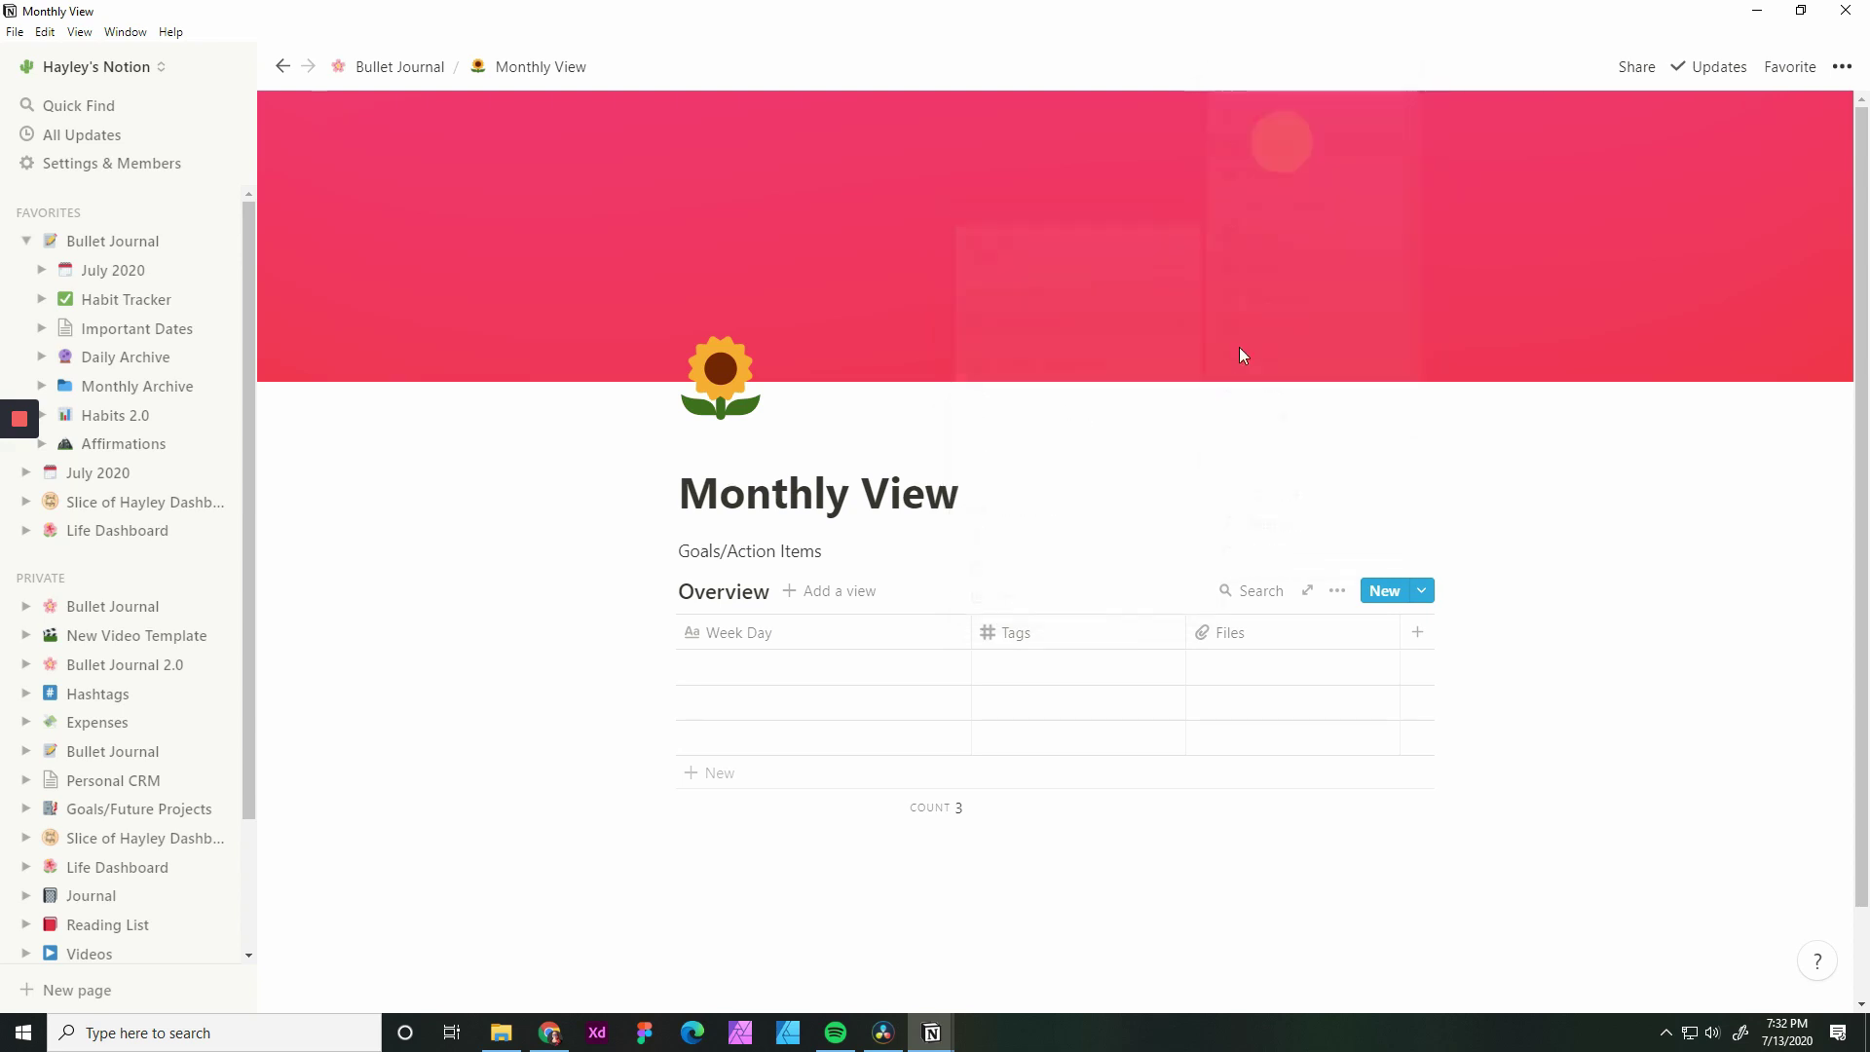
{"action": "left_click", "coordinate": [1027, 635]}
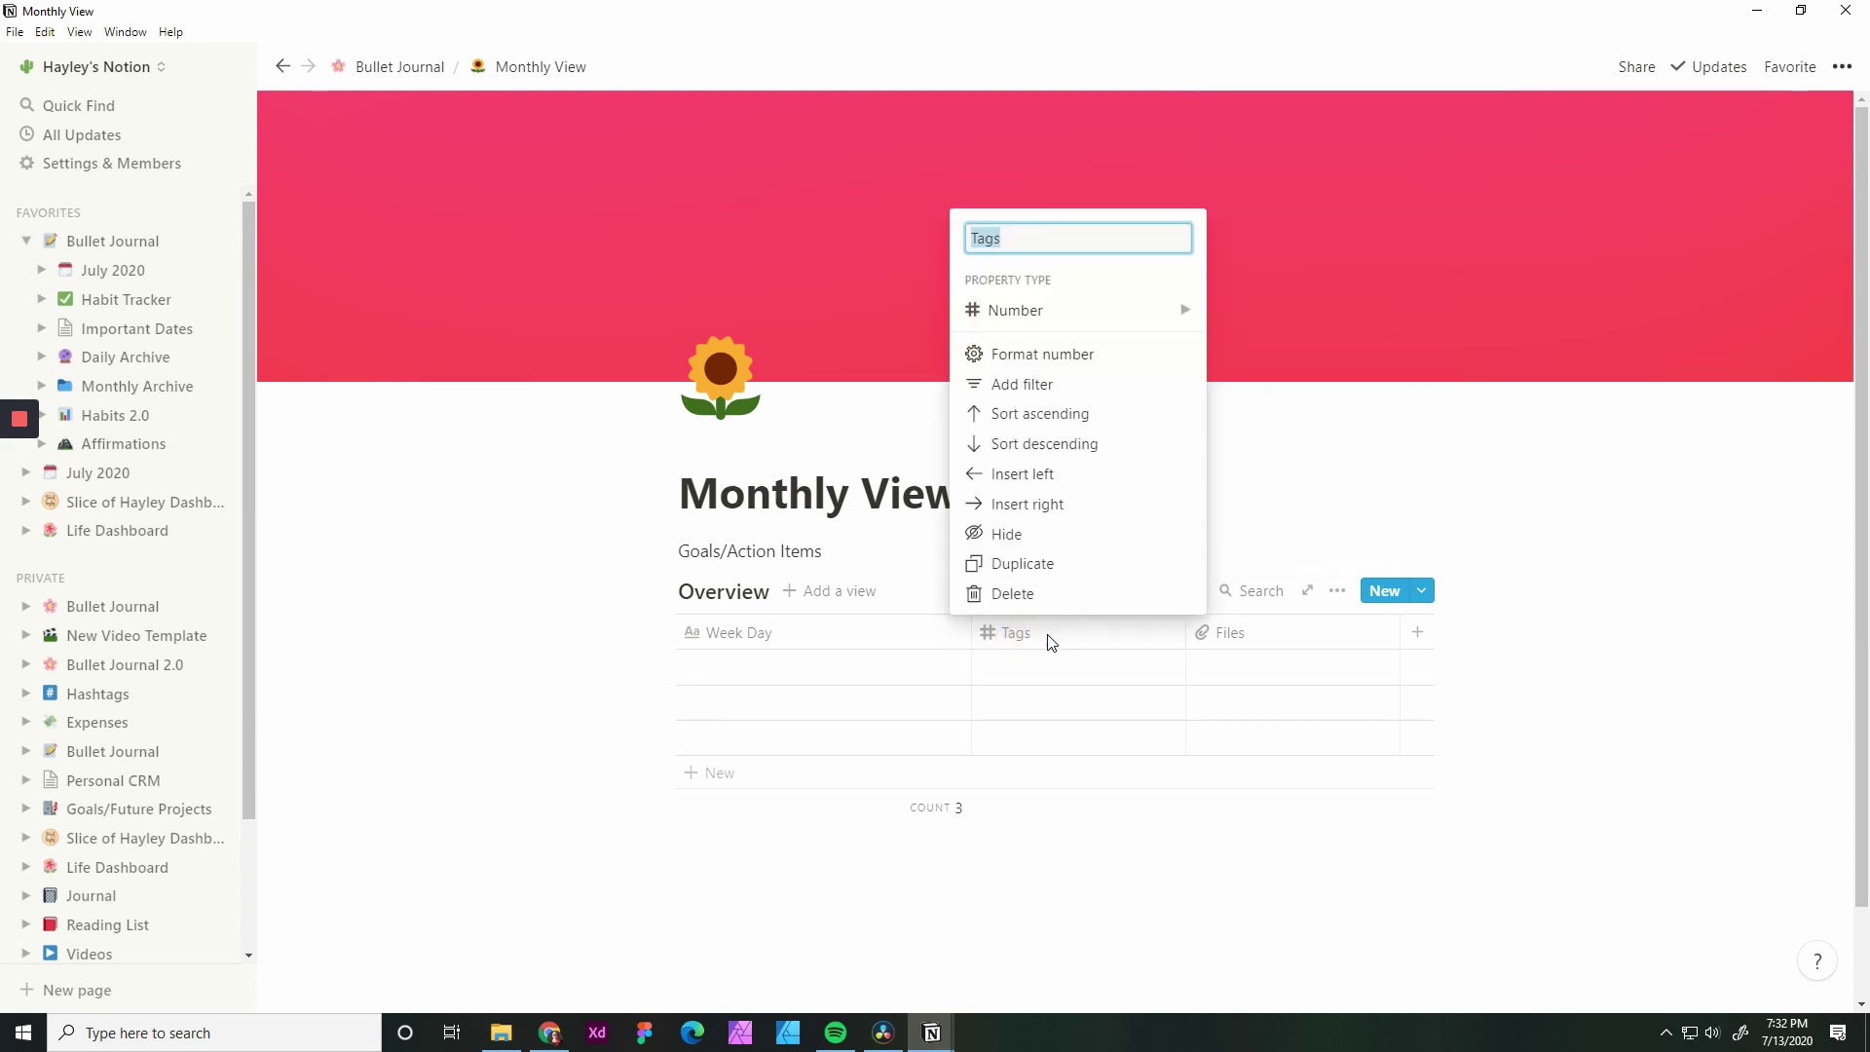
{"action": "type", "text": "Day"}
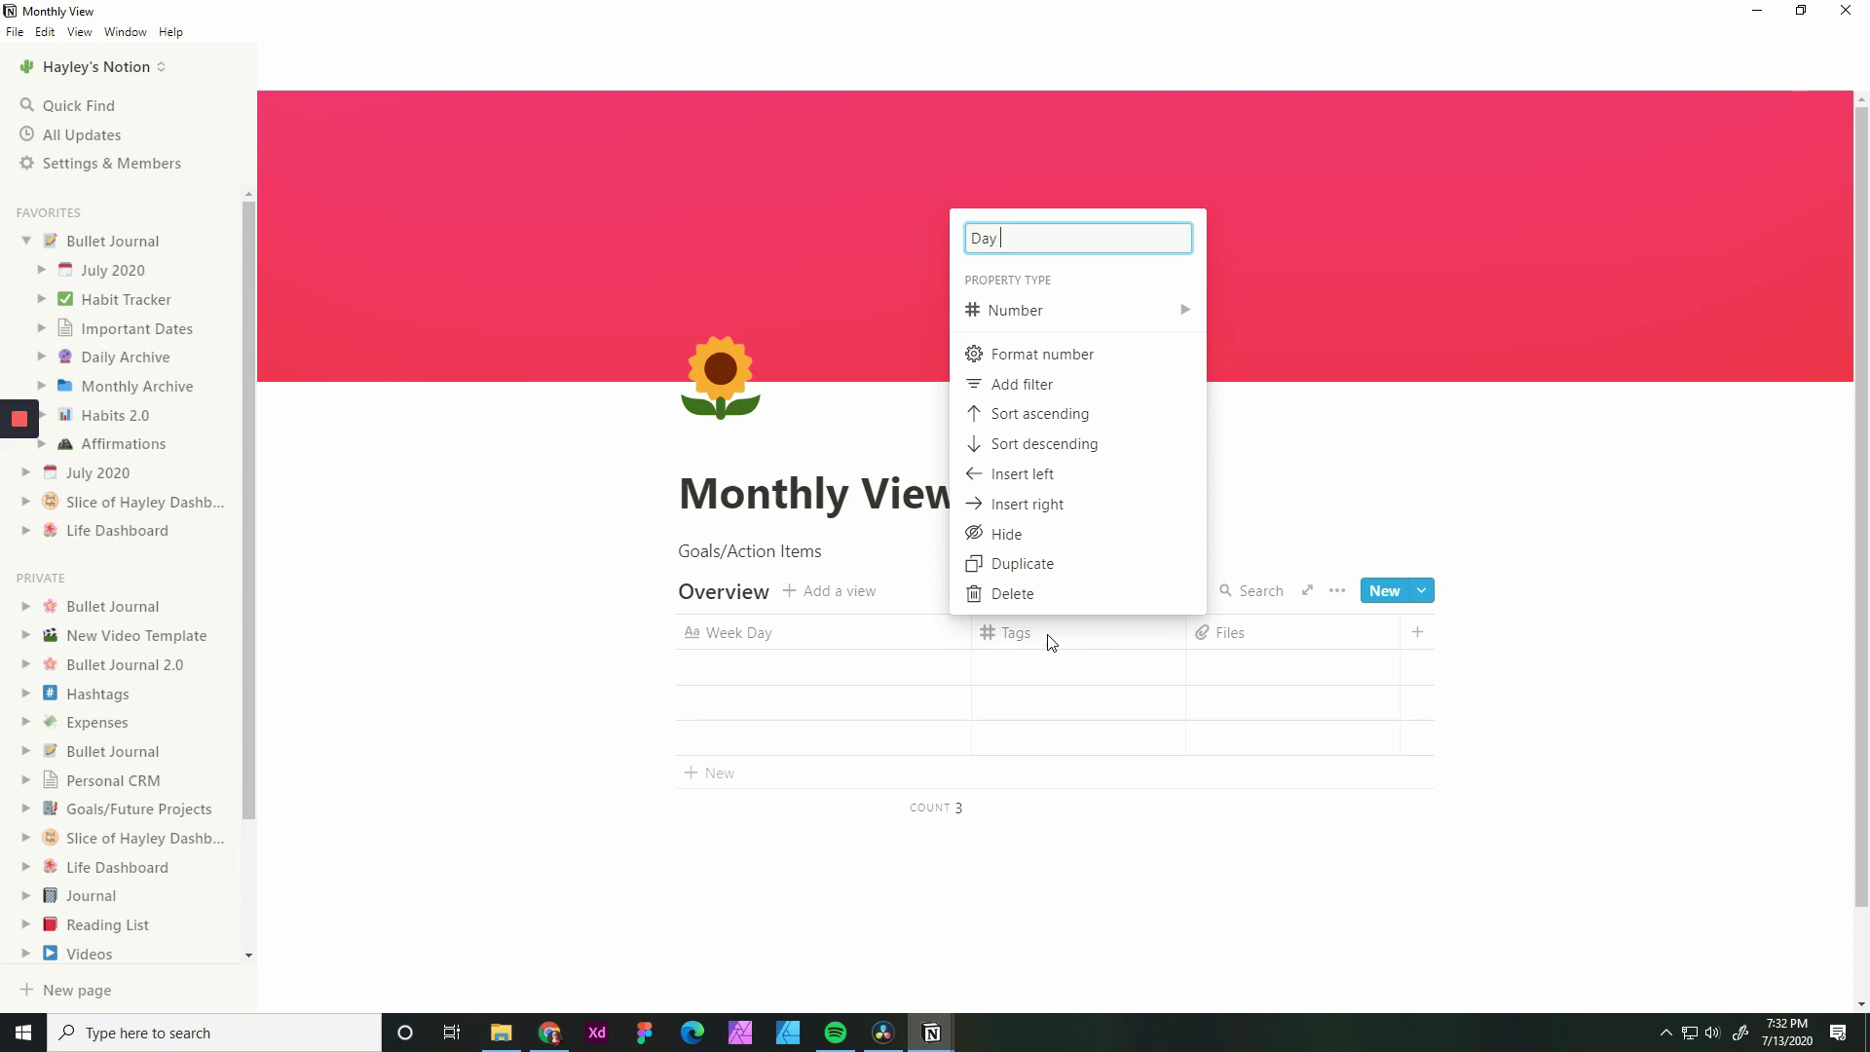
{"action": "key", "text": "Return"}
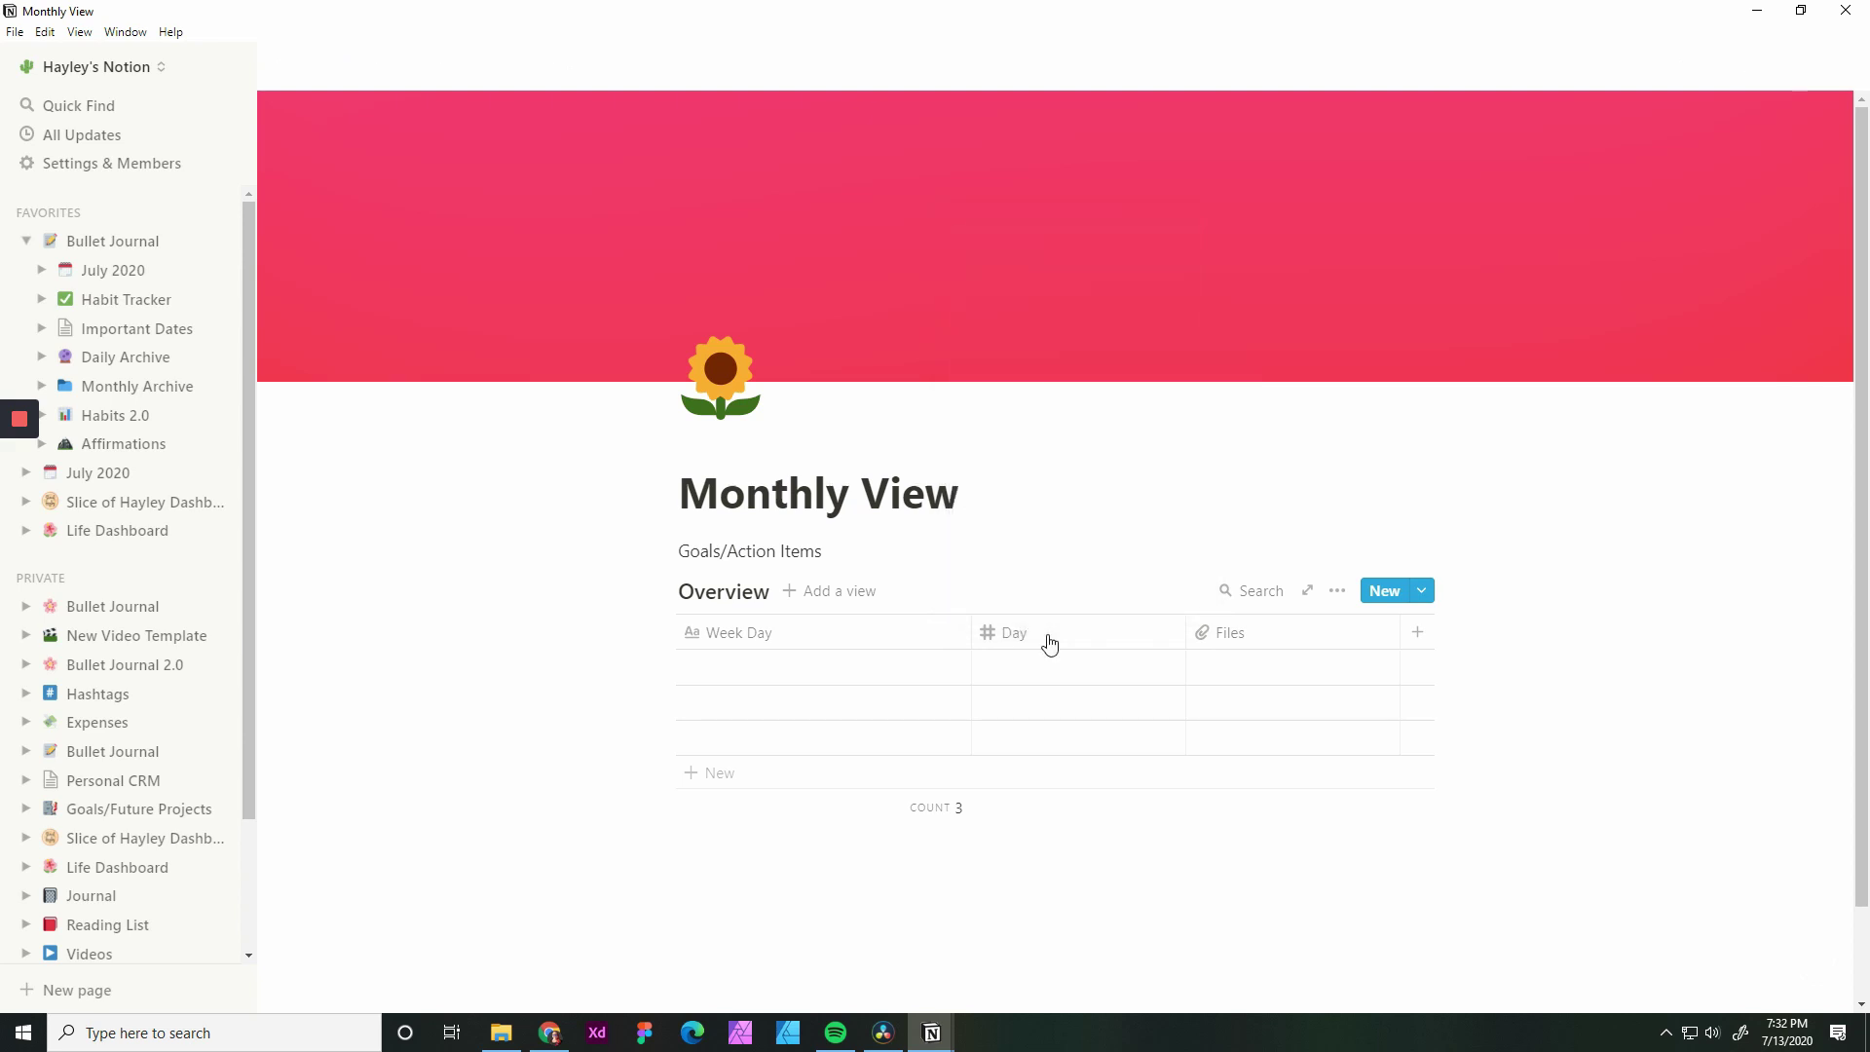
Change the Files column to a Text type named 'Detials'
{"action": "left_click", "coordinate": [1240, 638]}
{"action": "left_click", "coordinate": [1296, 341]}
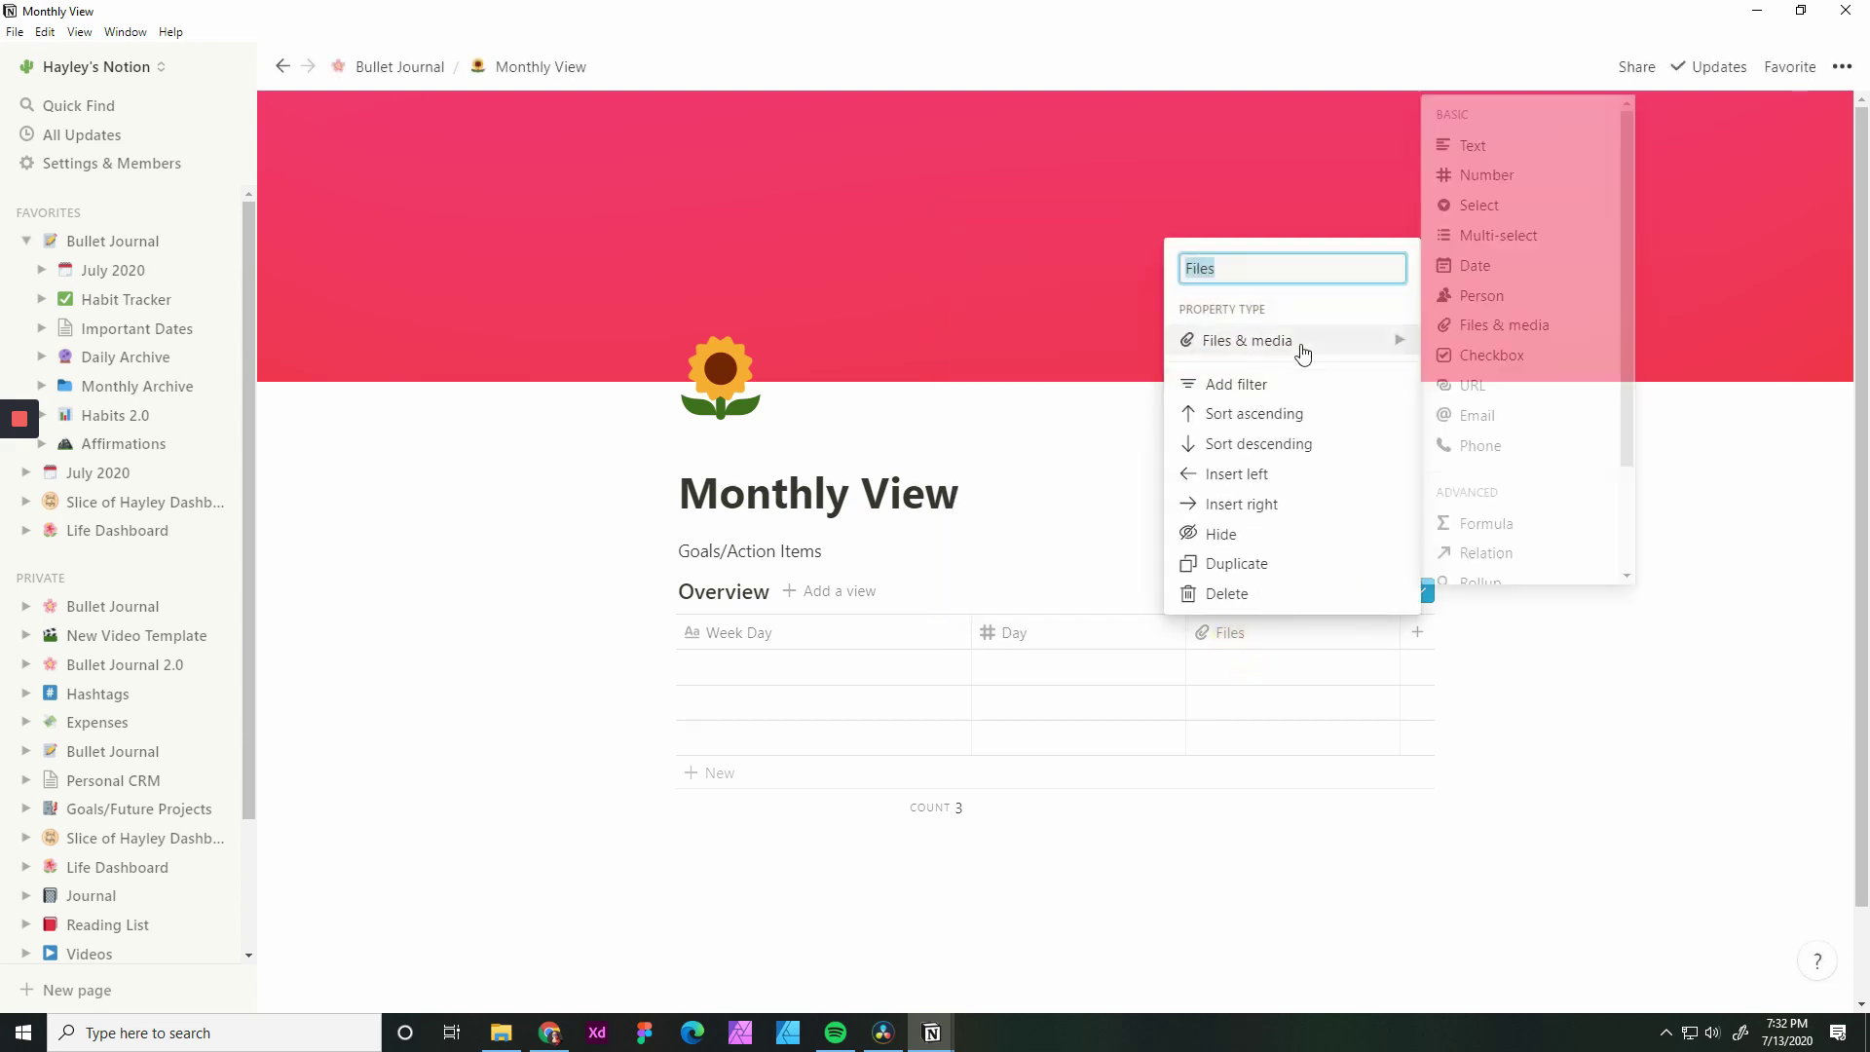
{"action": "left_click", "coordinate": [1500, 149]}
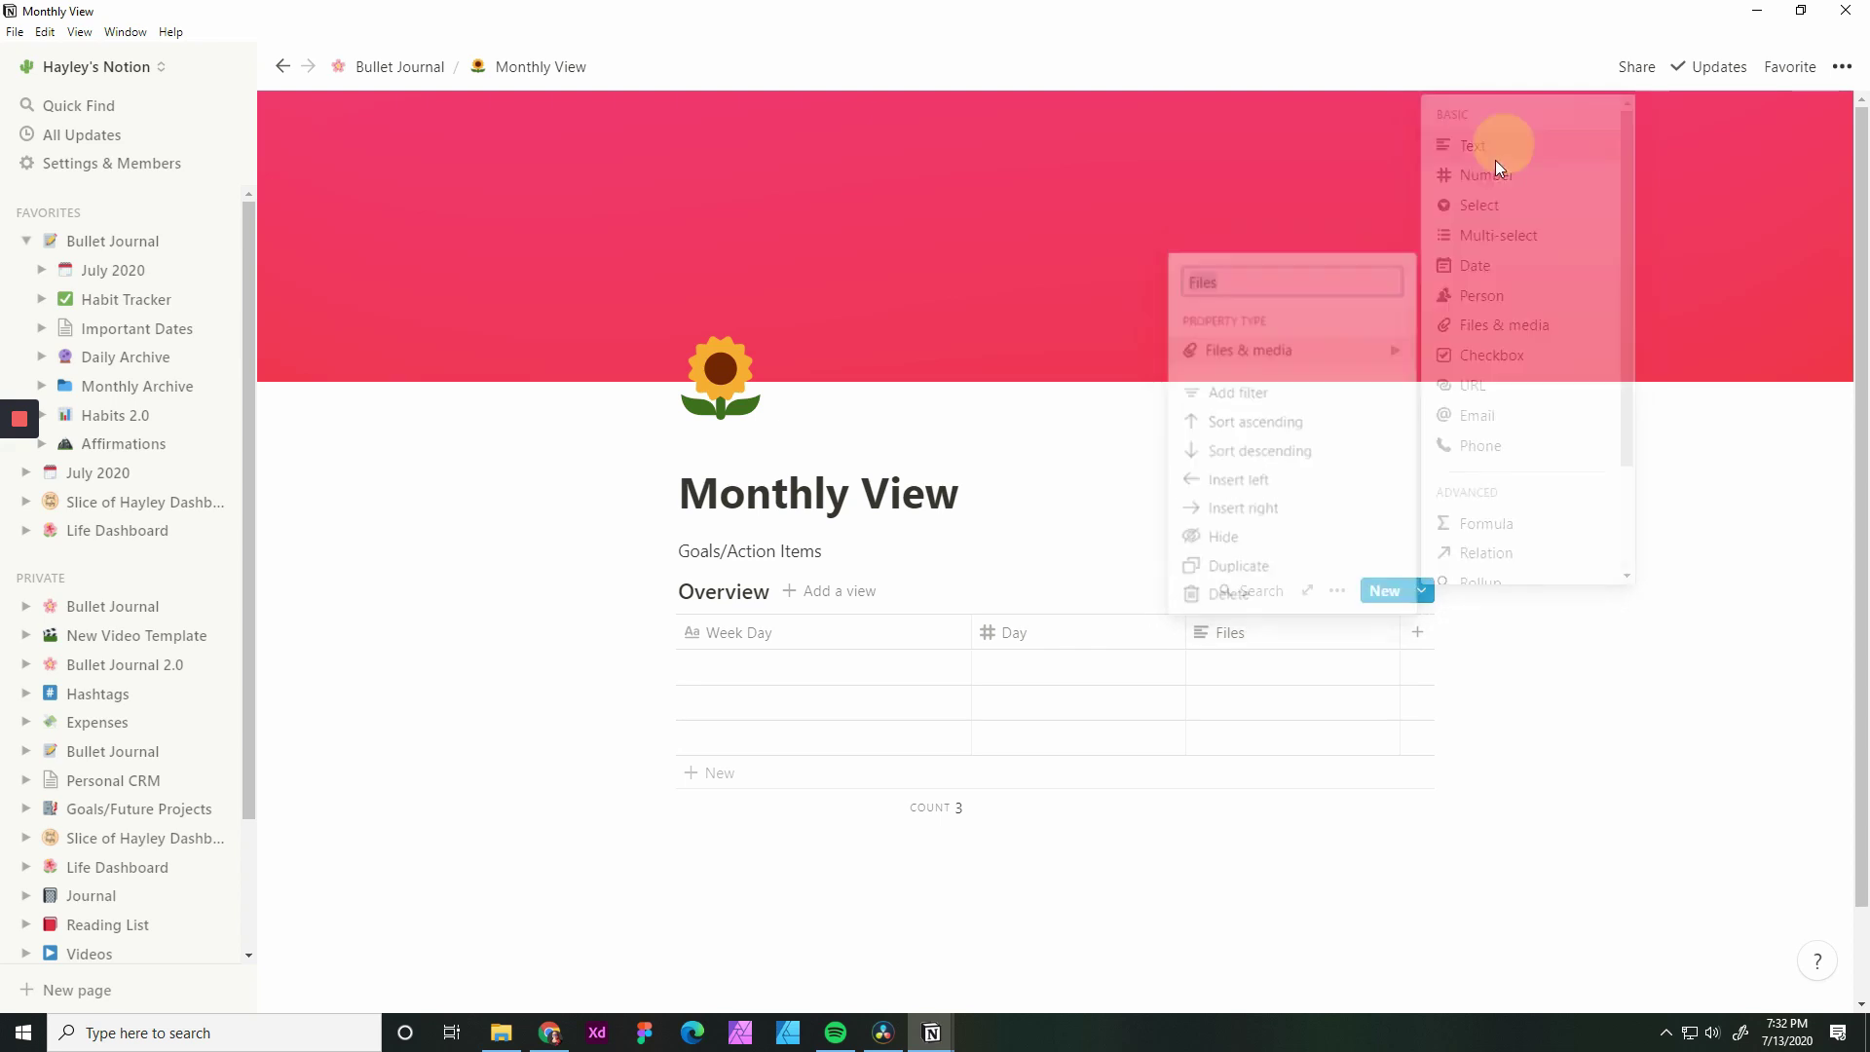
{"action": "left_click", "coordinate": [1256, 639]}
{"action": "type", "text": "Detials"}
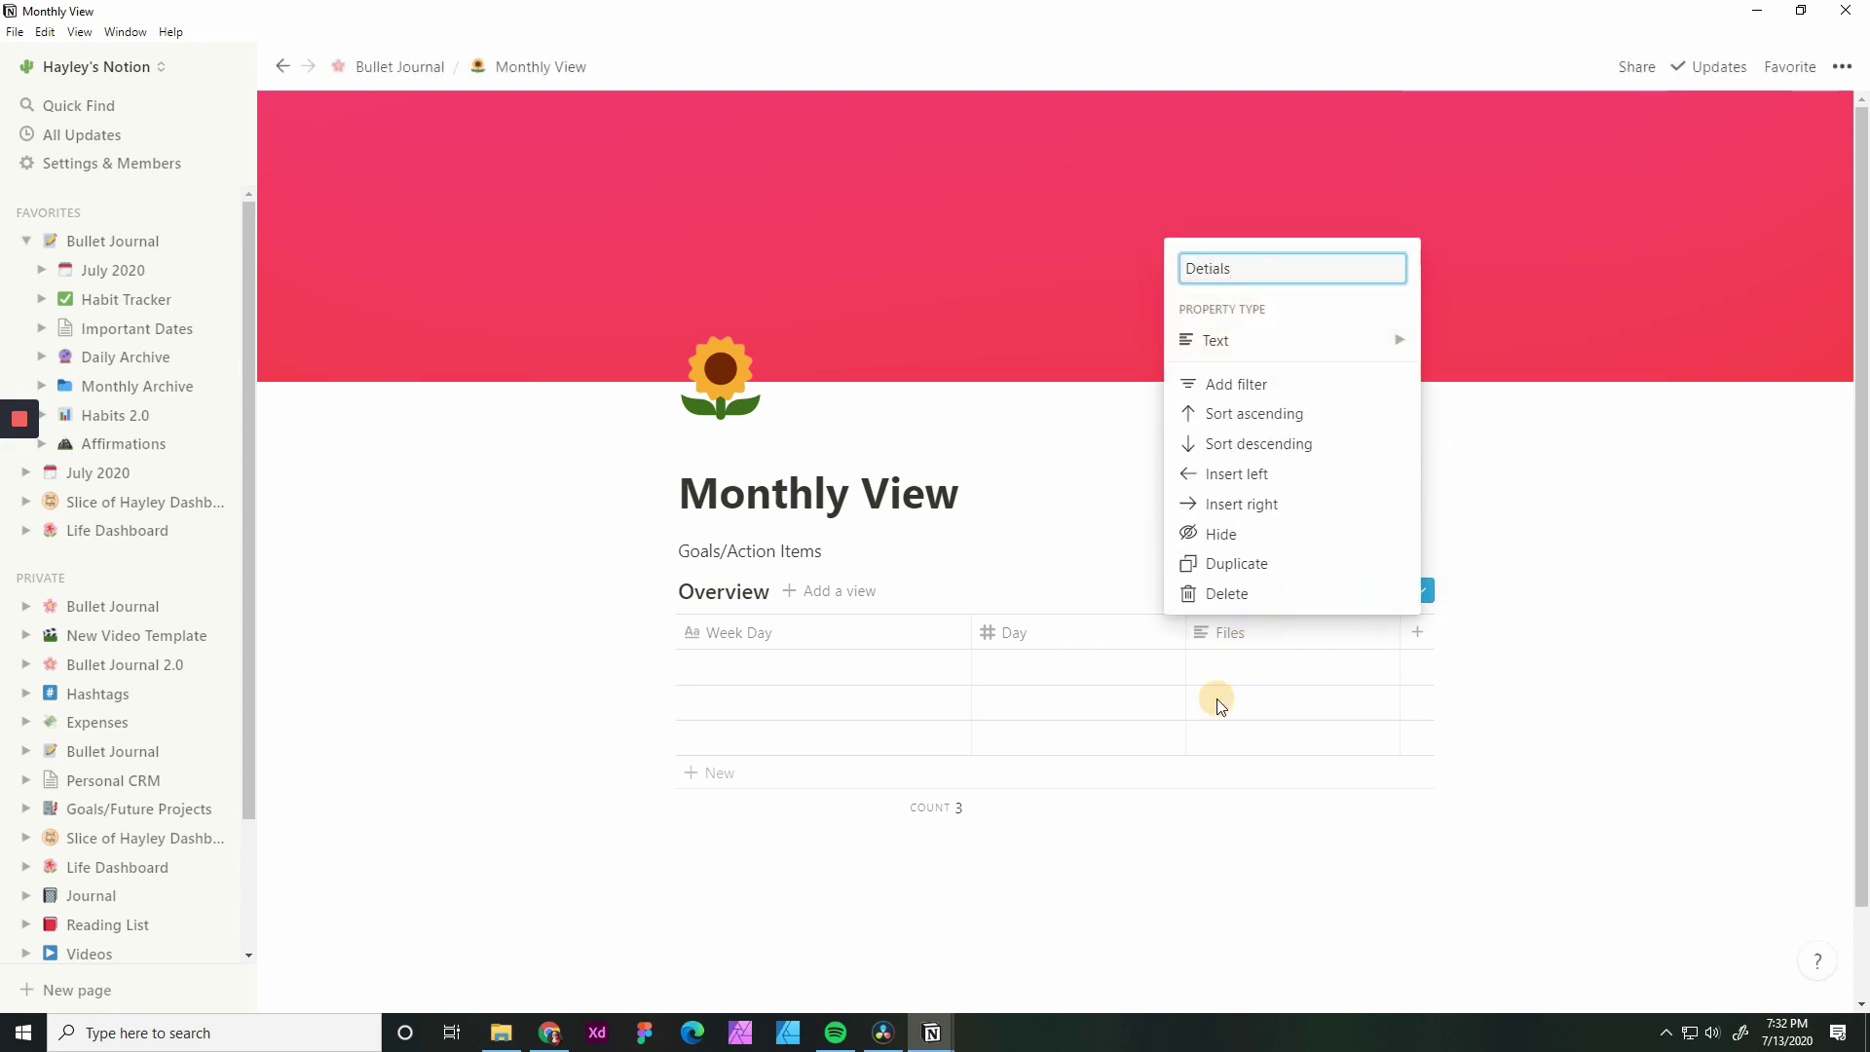
{"action": "key", "text": "Return"}
Move Day first, narrow the Day and Week Day columns, and widen Detials in the Overview table
{"action": "left_click_drag", "start_coordinate": [1037, 641], "coordinate": [752, 644]}
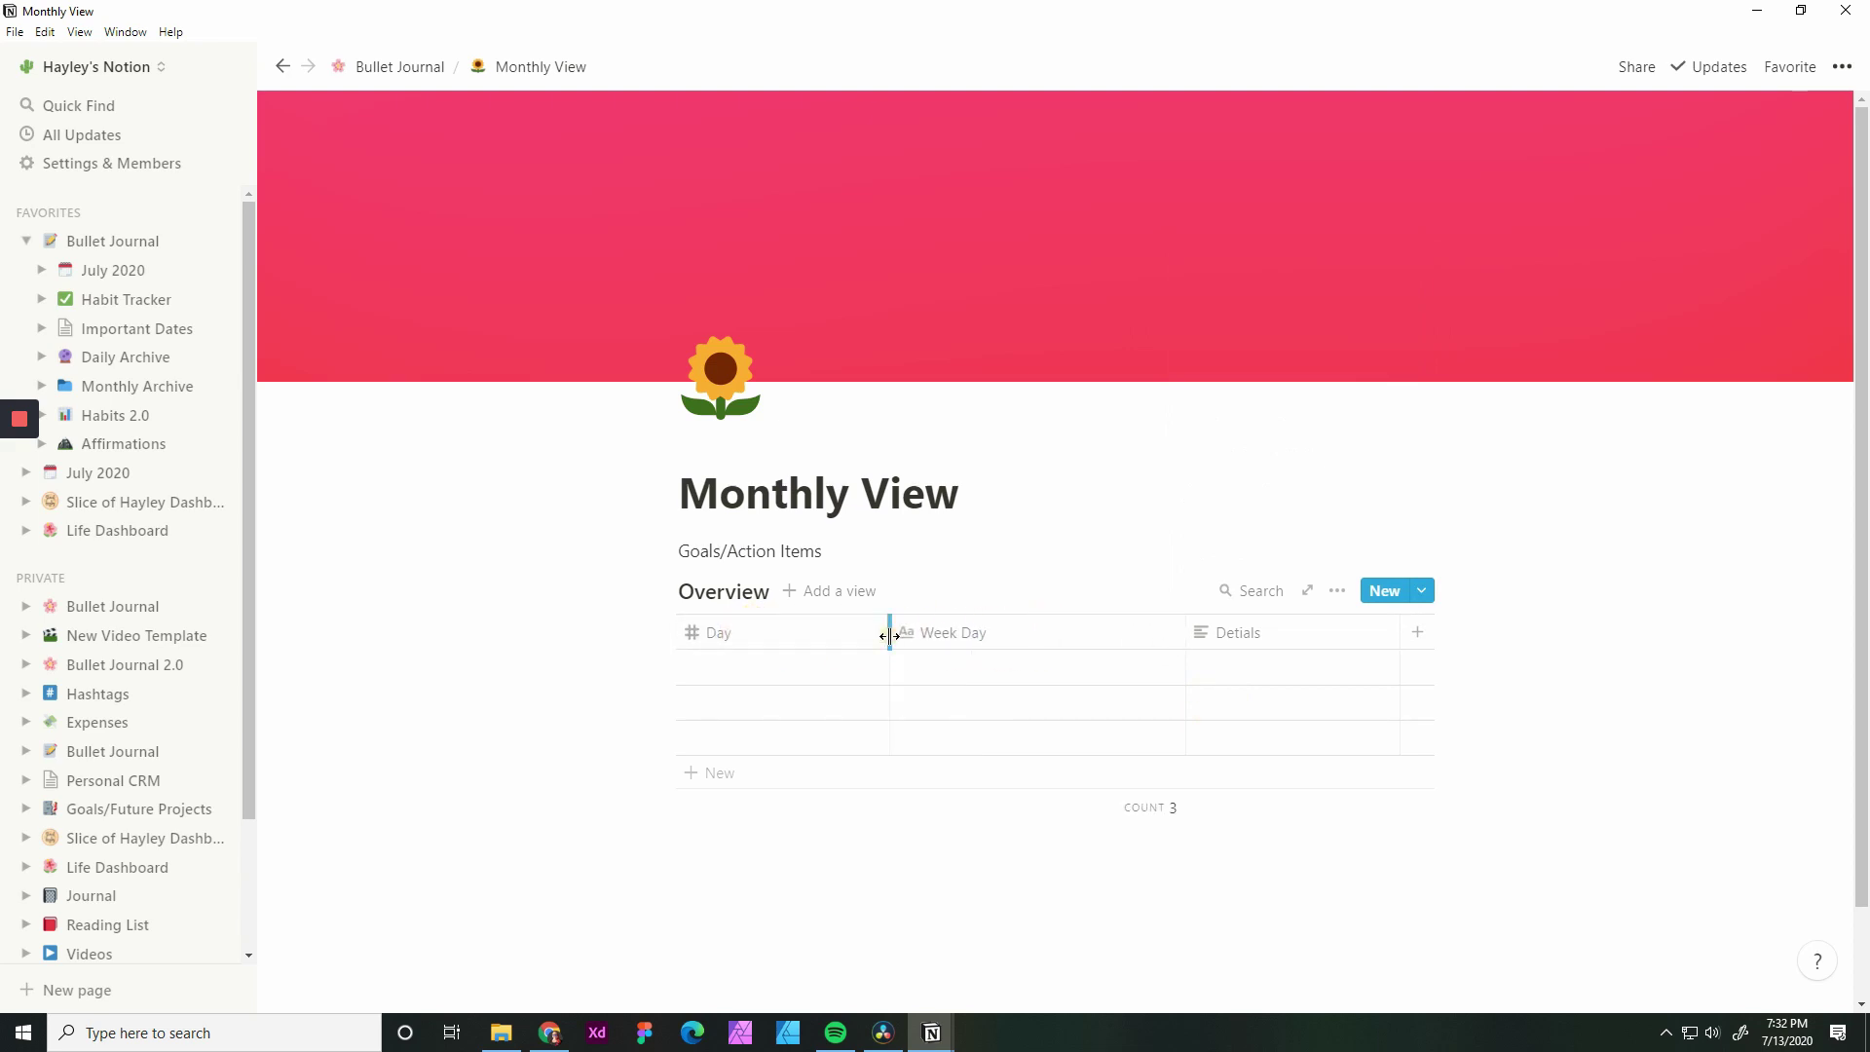
{"action": "left_click_drag", "start_coordinate": [888, 634], "coordinate": [780, 660]}
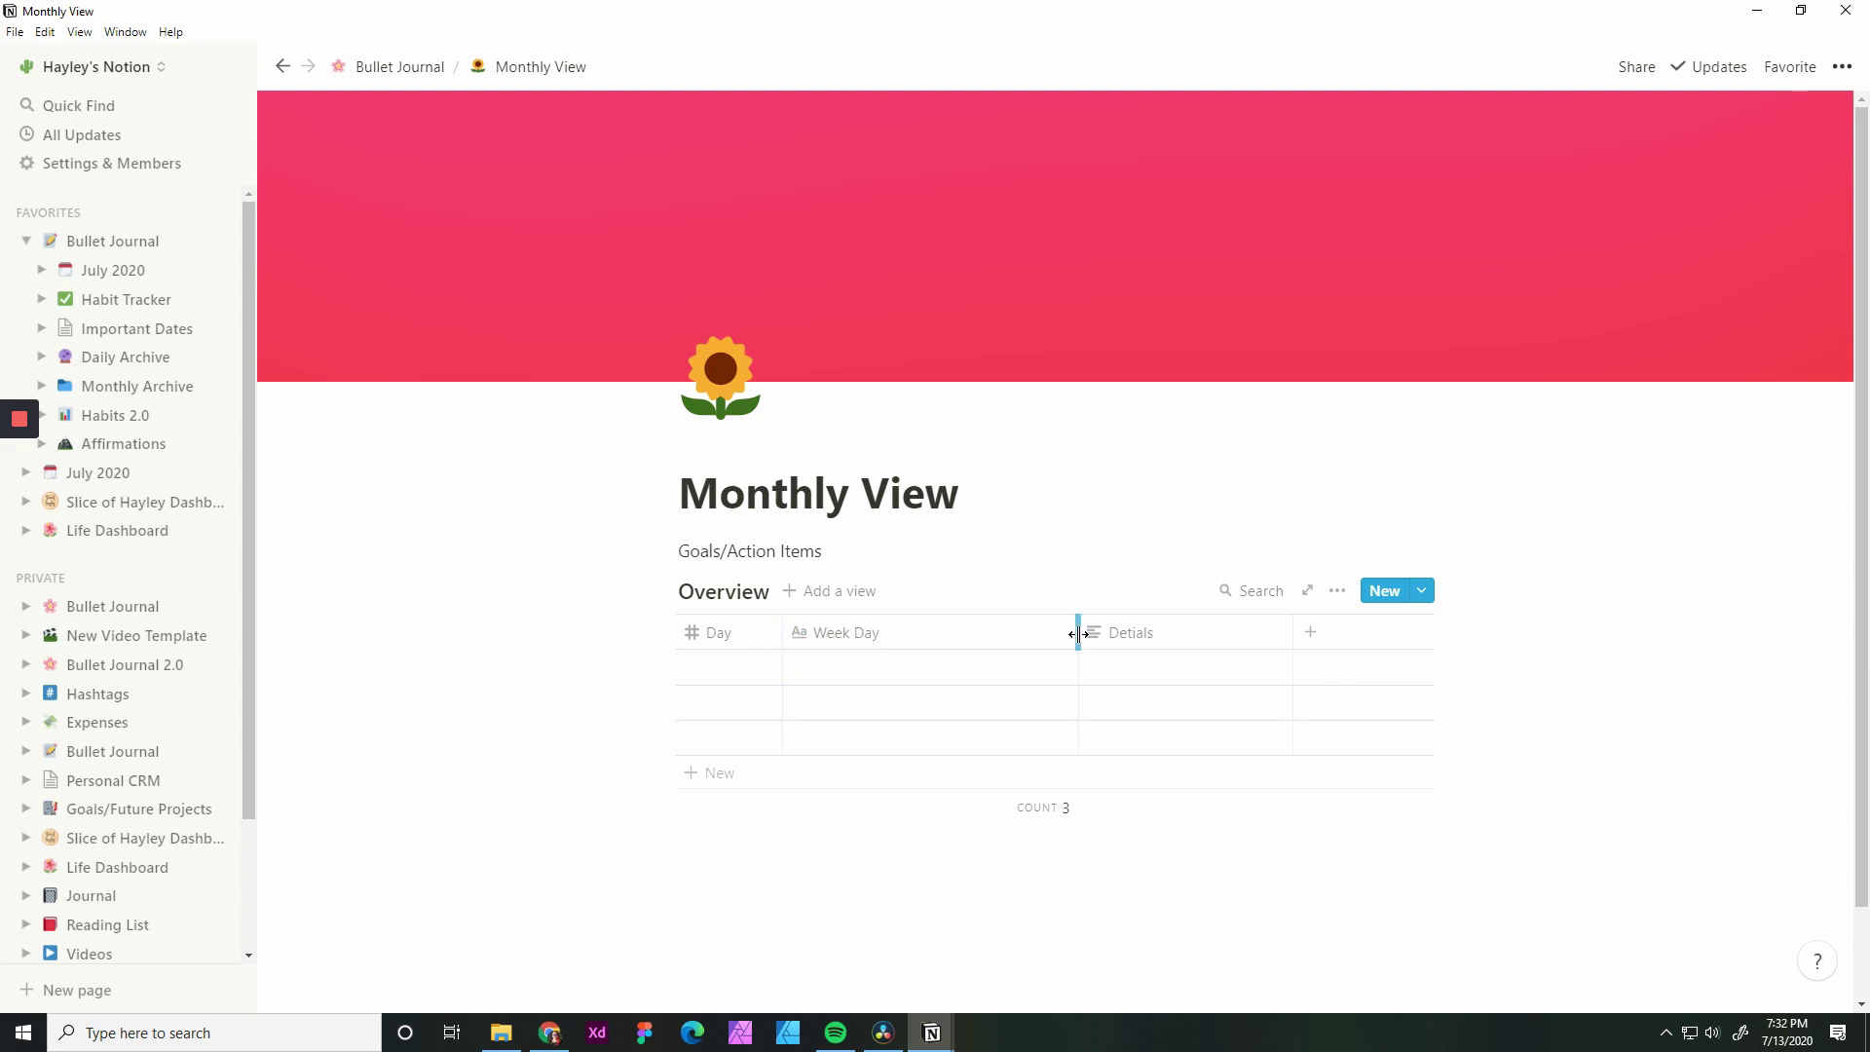
{"action": "left_click_drag", "start_coordinate": [1077, 631], "coordinate": [919, 654]}
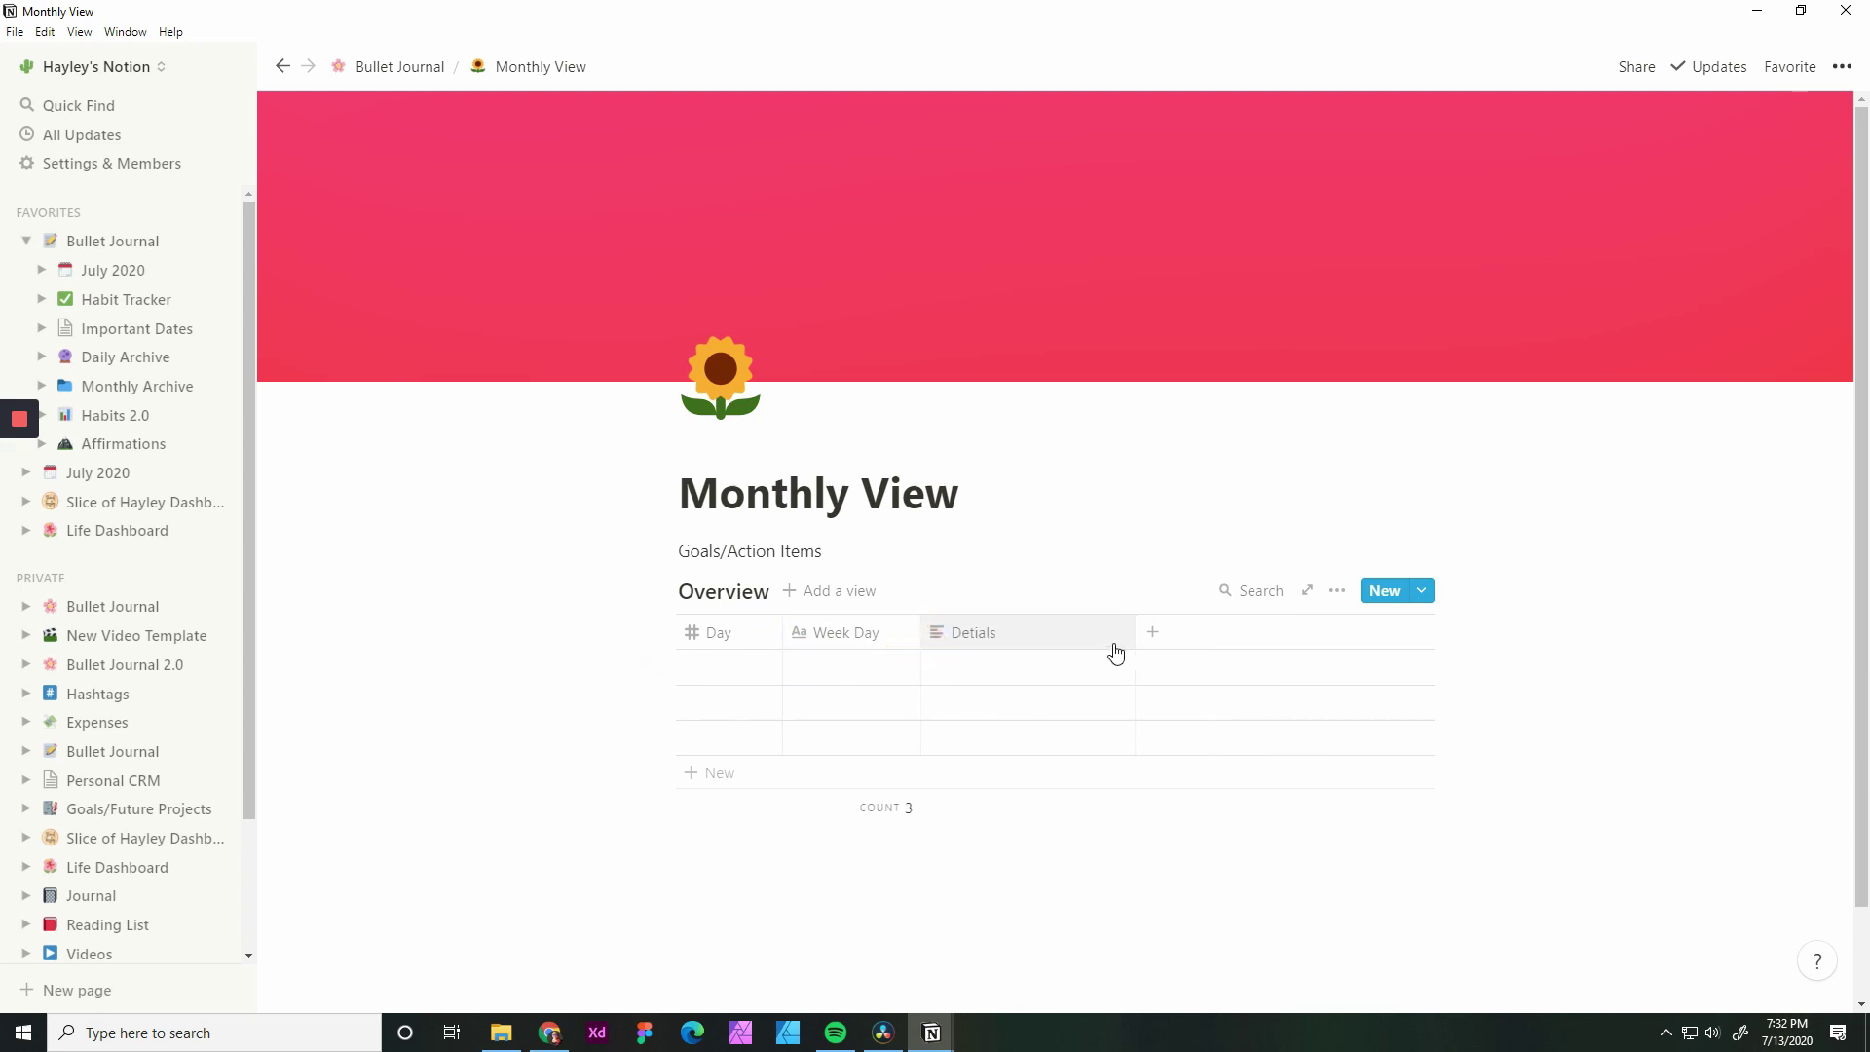
{"action": "left_click_drag", "start_coordinate": [1134, 640], "coordinate": [1399, 639]}
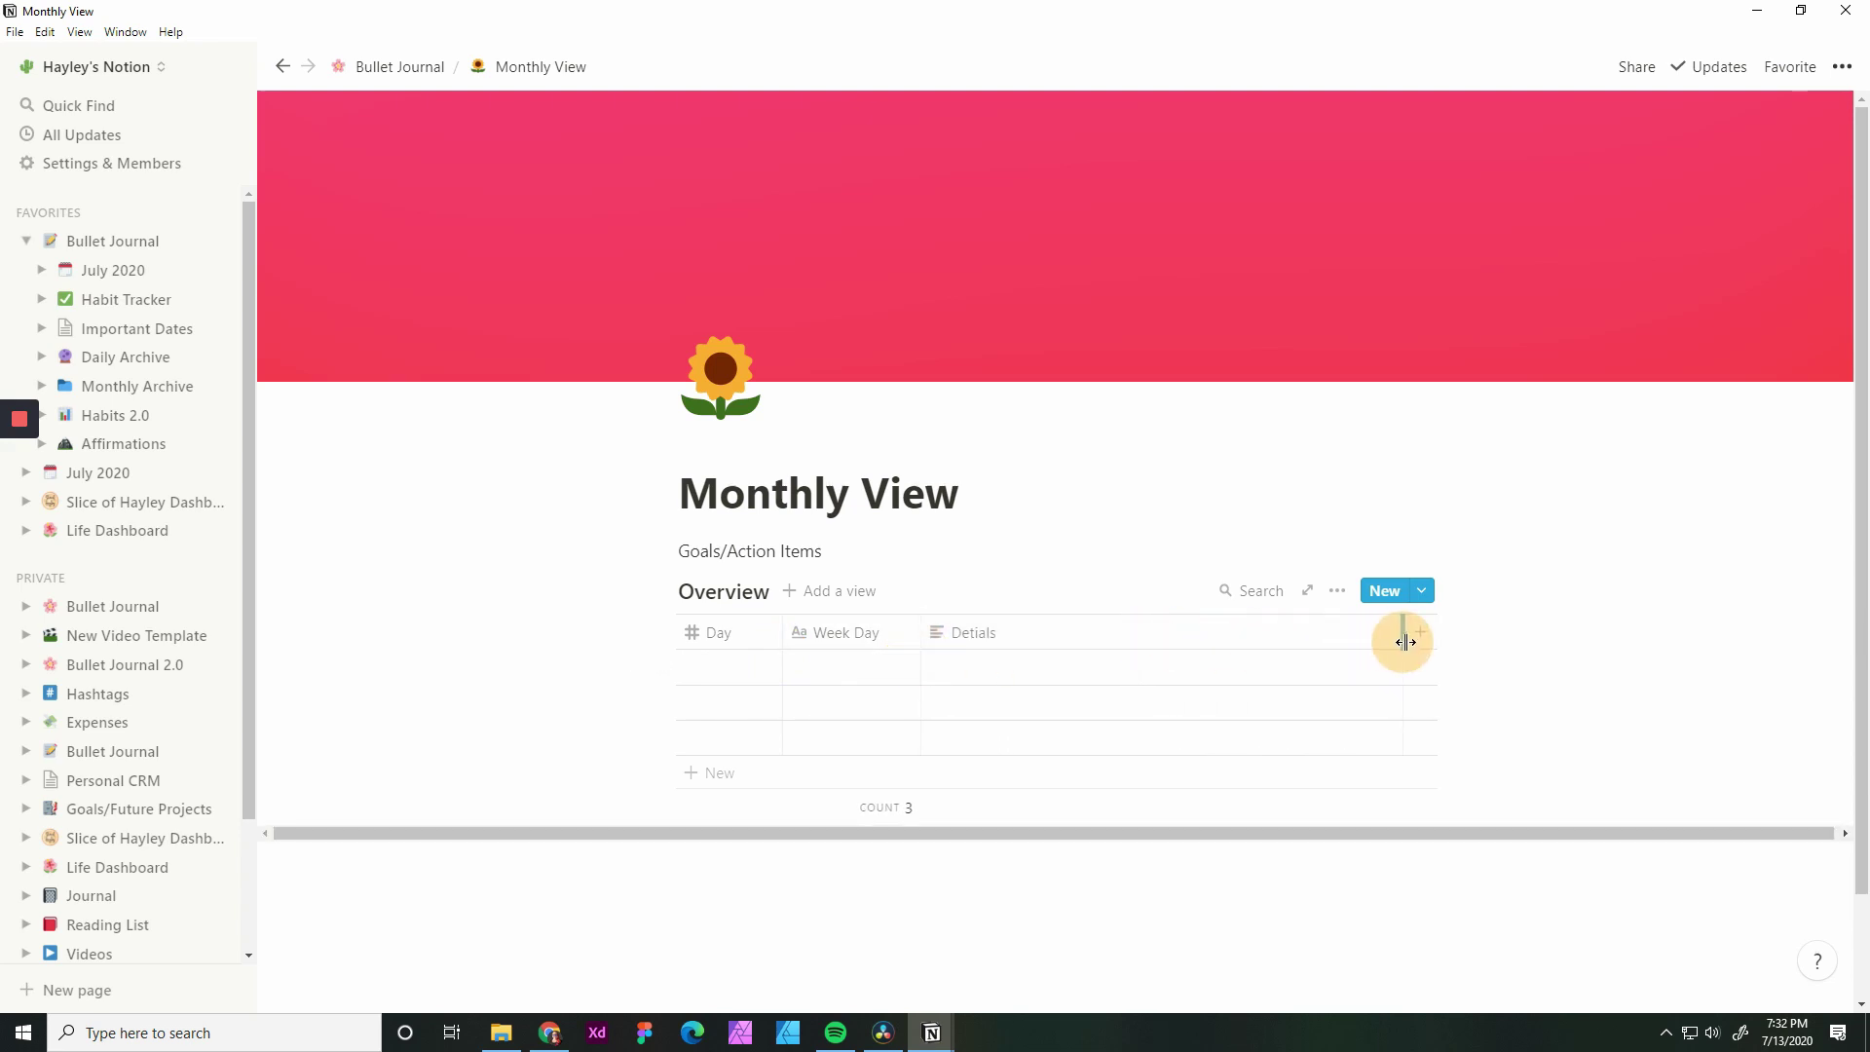
{"action": "left_click", "coordinate": [862, 645]}
{"action": "left_click", "coordinate": [1092, 821]}
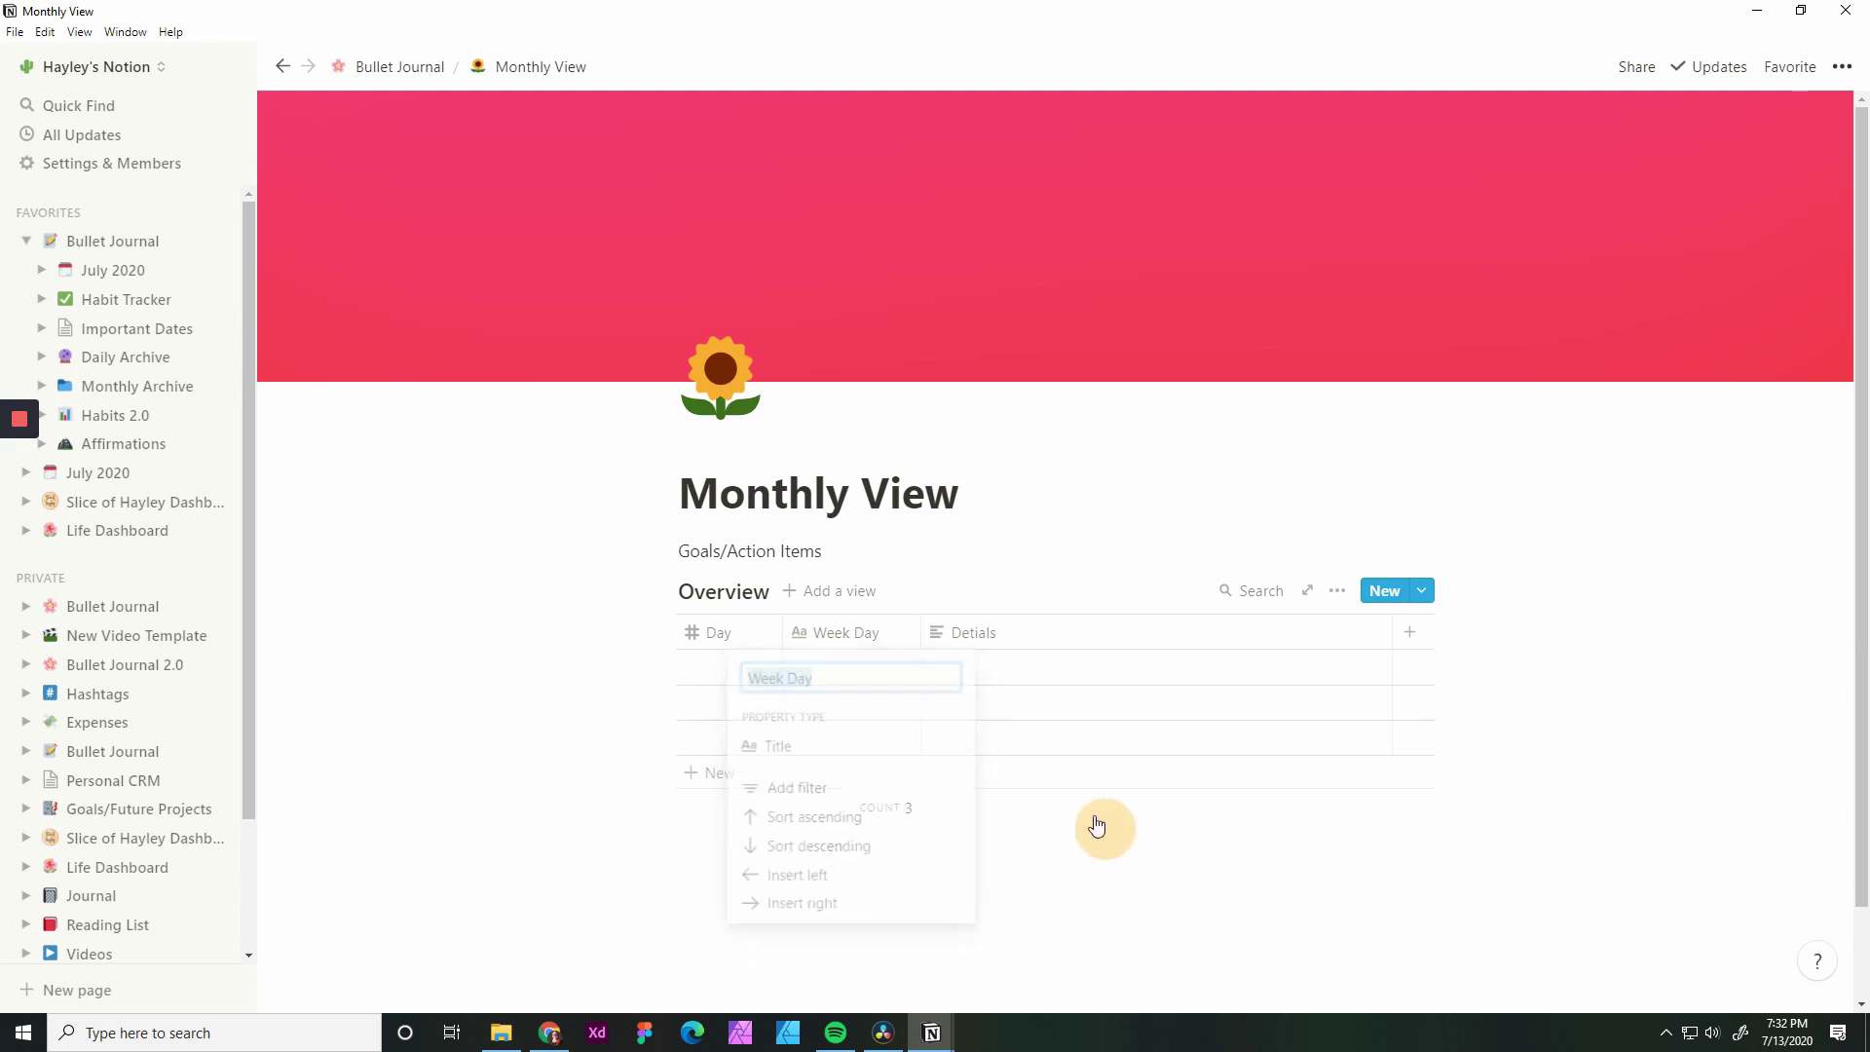
Add a new Select-type column to the Overview table and name it Week Day
{"action": "left_click", "coordinate": [839, 641]}
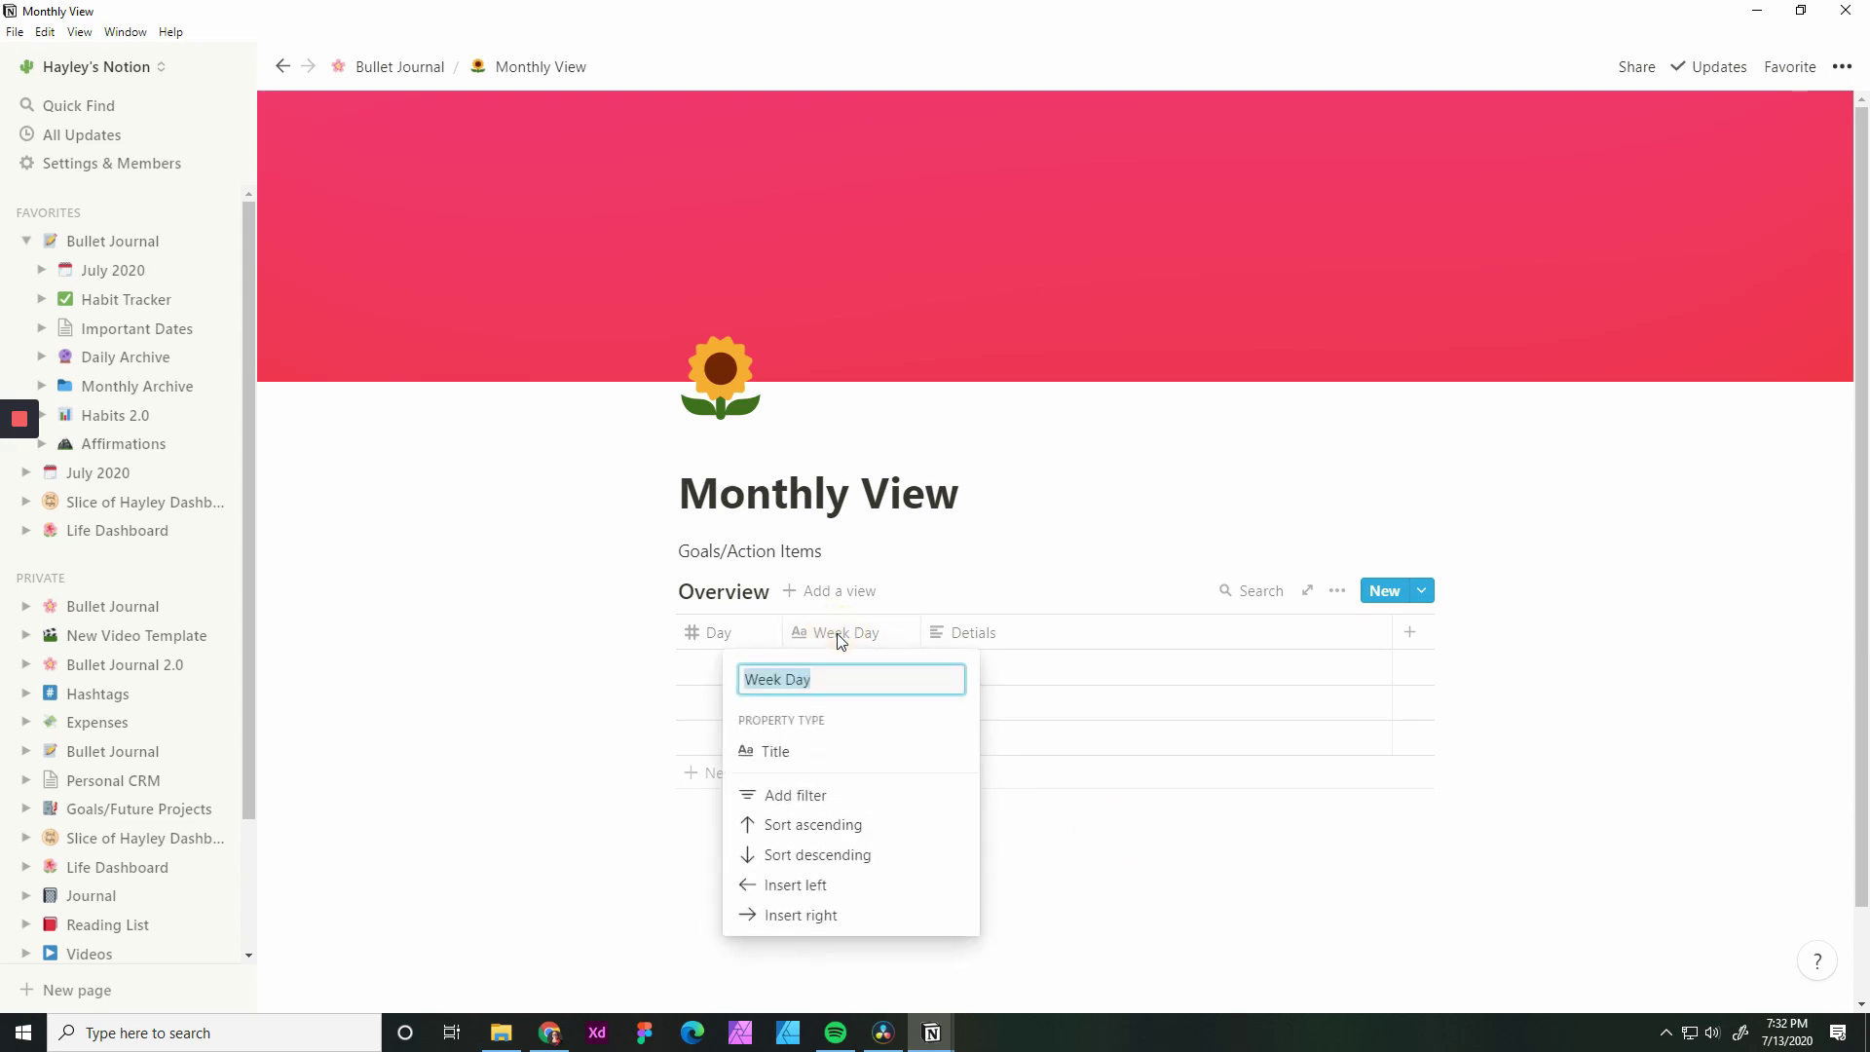
{"action": "left_click", "coordinate": [1409, 638]}
{"action": "left_click", "coordinate": [1408, 636]}
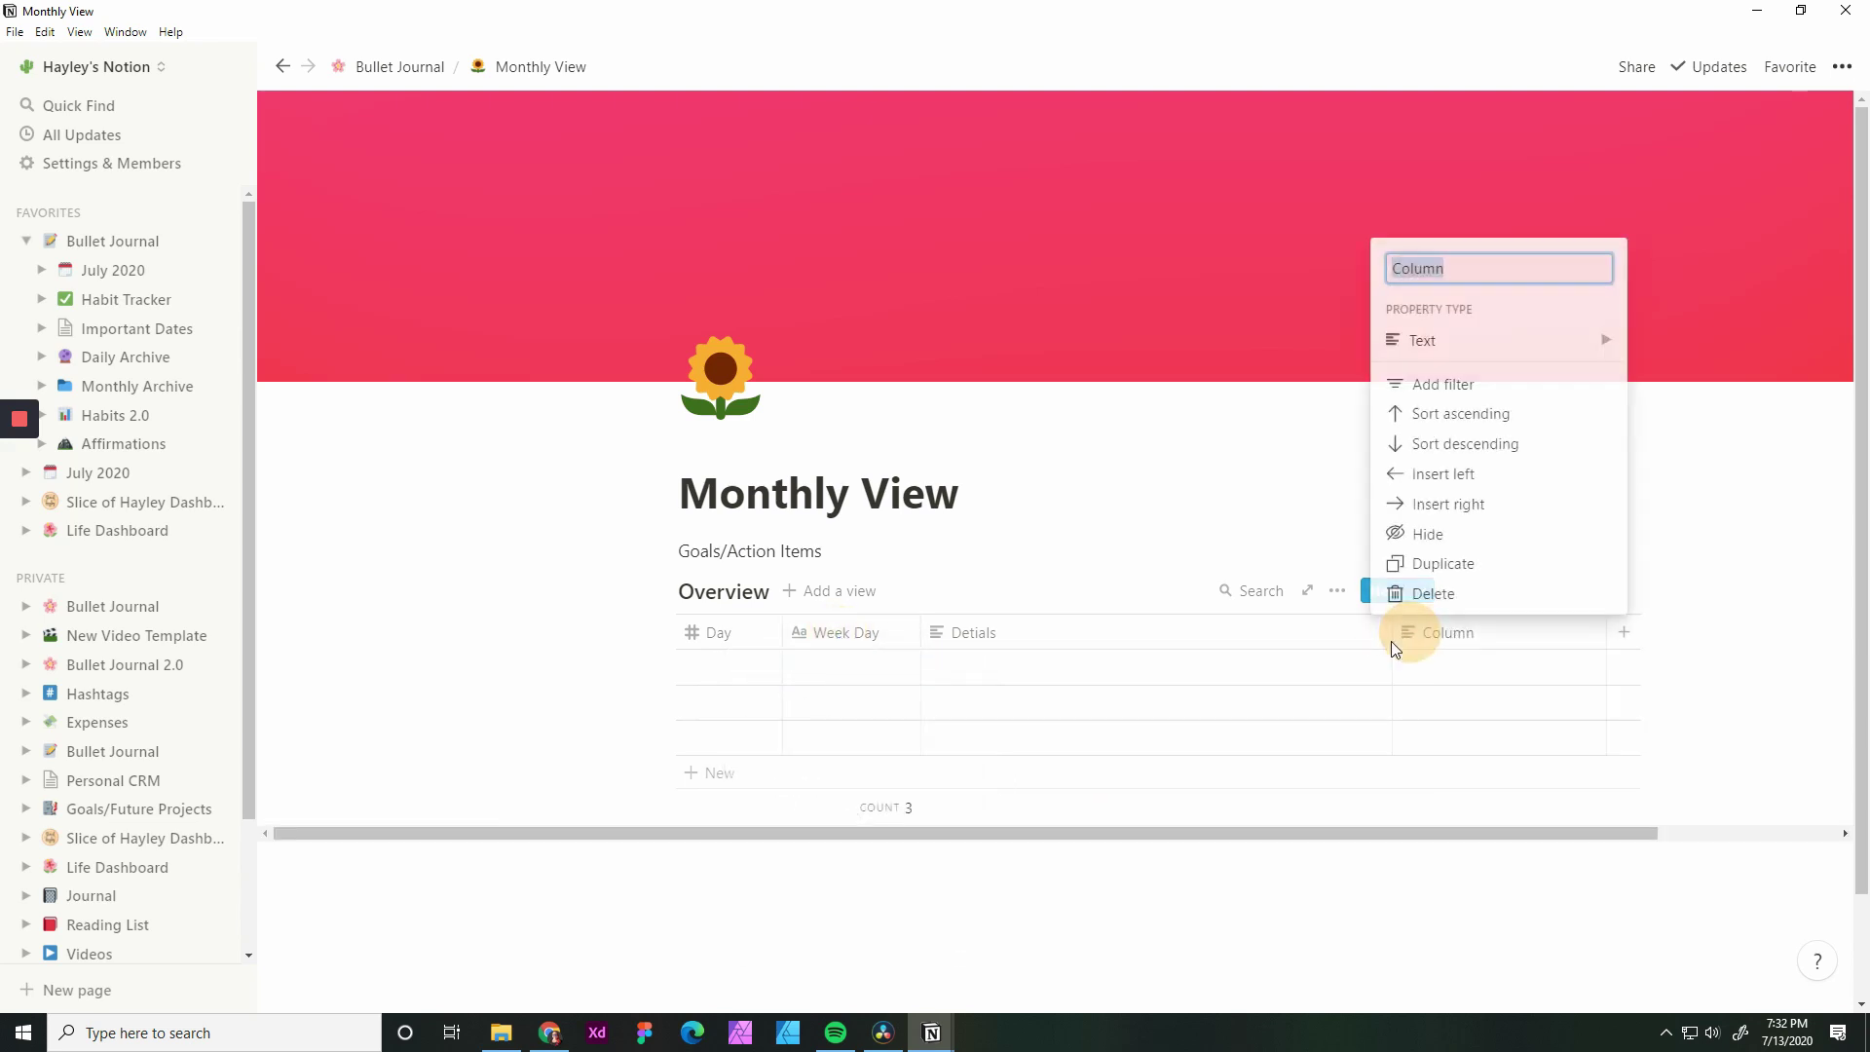
{"action": "mouse_move", "coordinate": [1471, 339]}
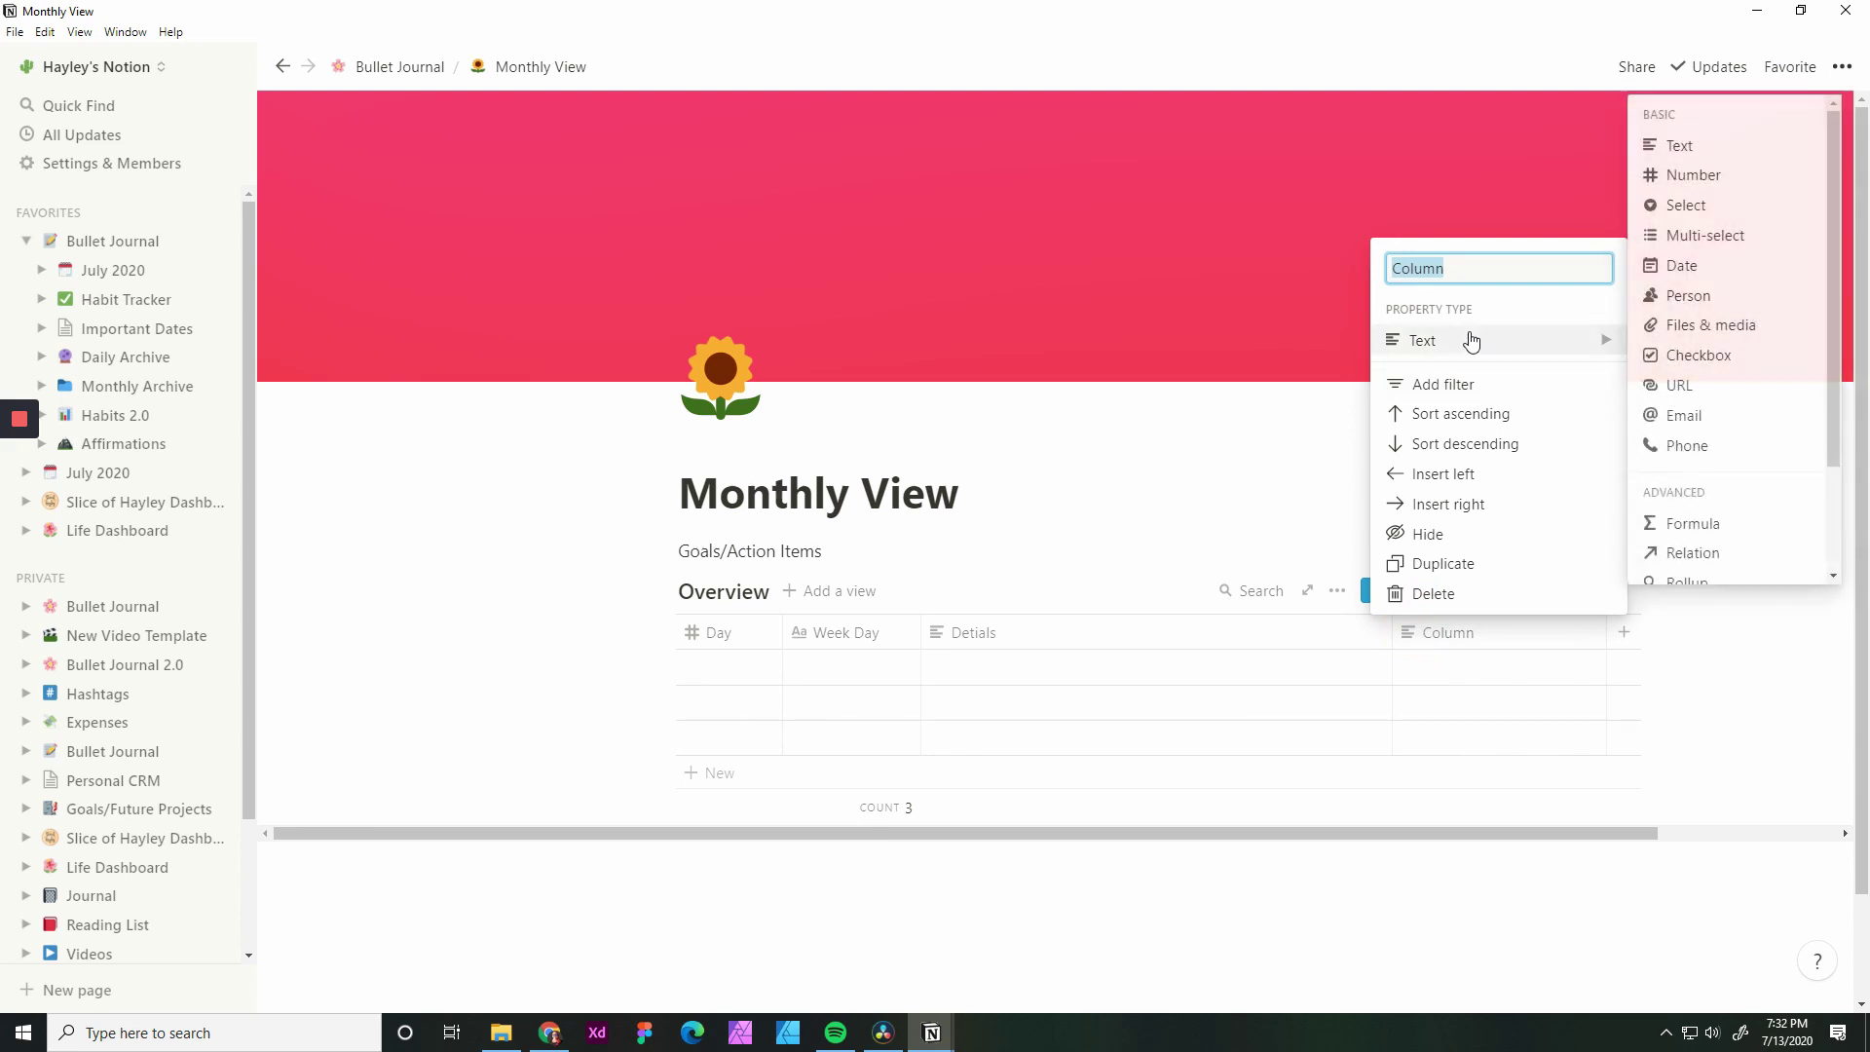
{"action": "left_click", "coordinate": [1686, 204]}
{"action": "left_click", "coordinate": [1470, 646]}
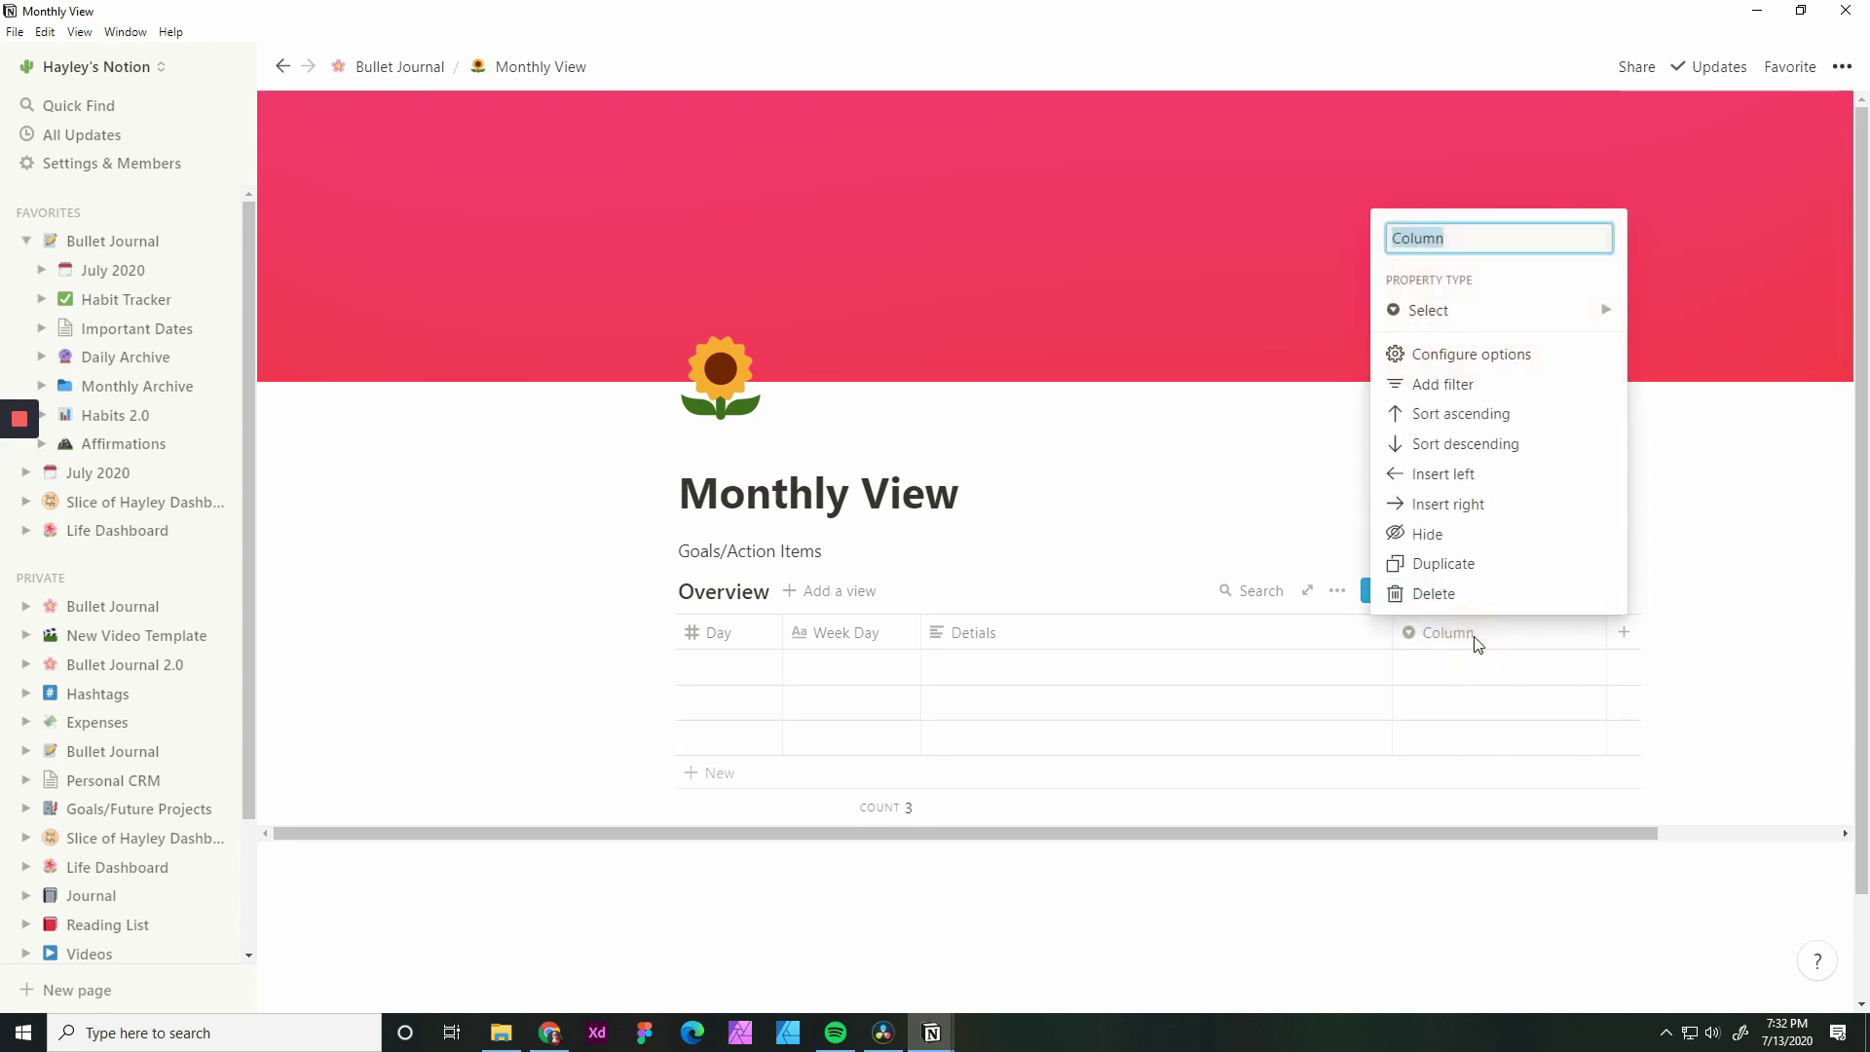
{"action": "type", "text": "Week"}
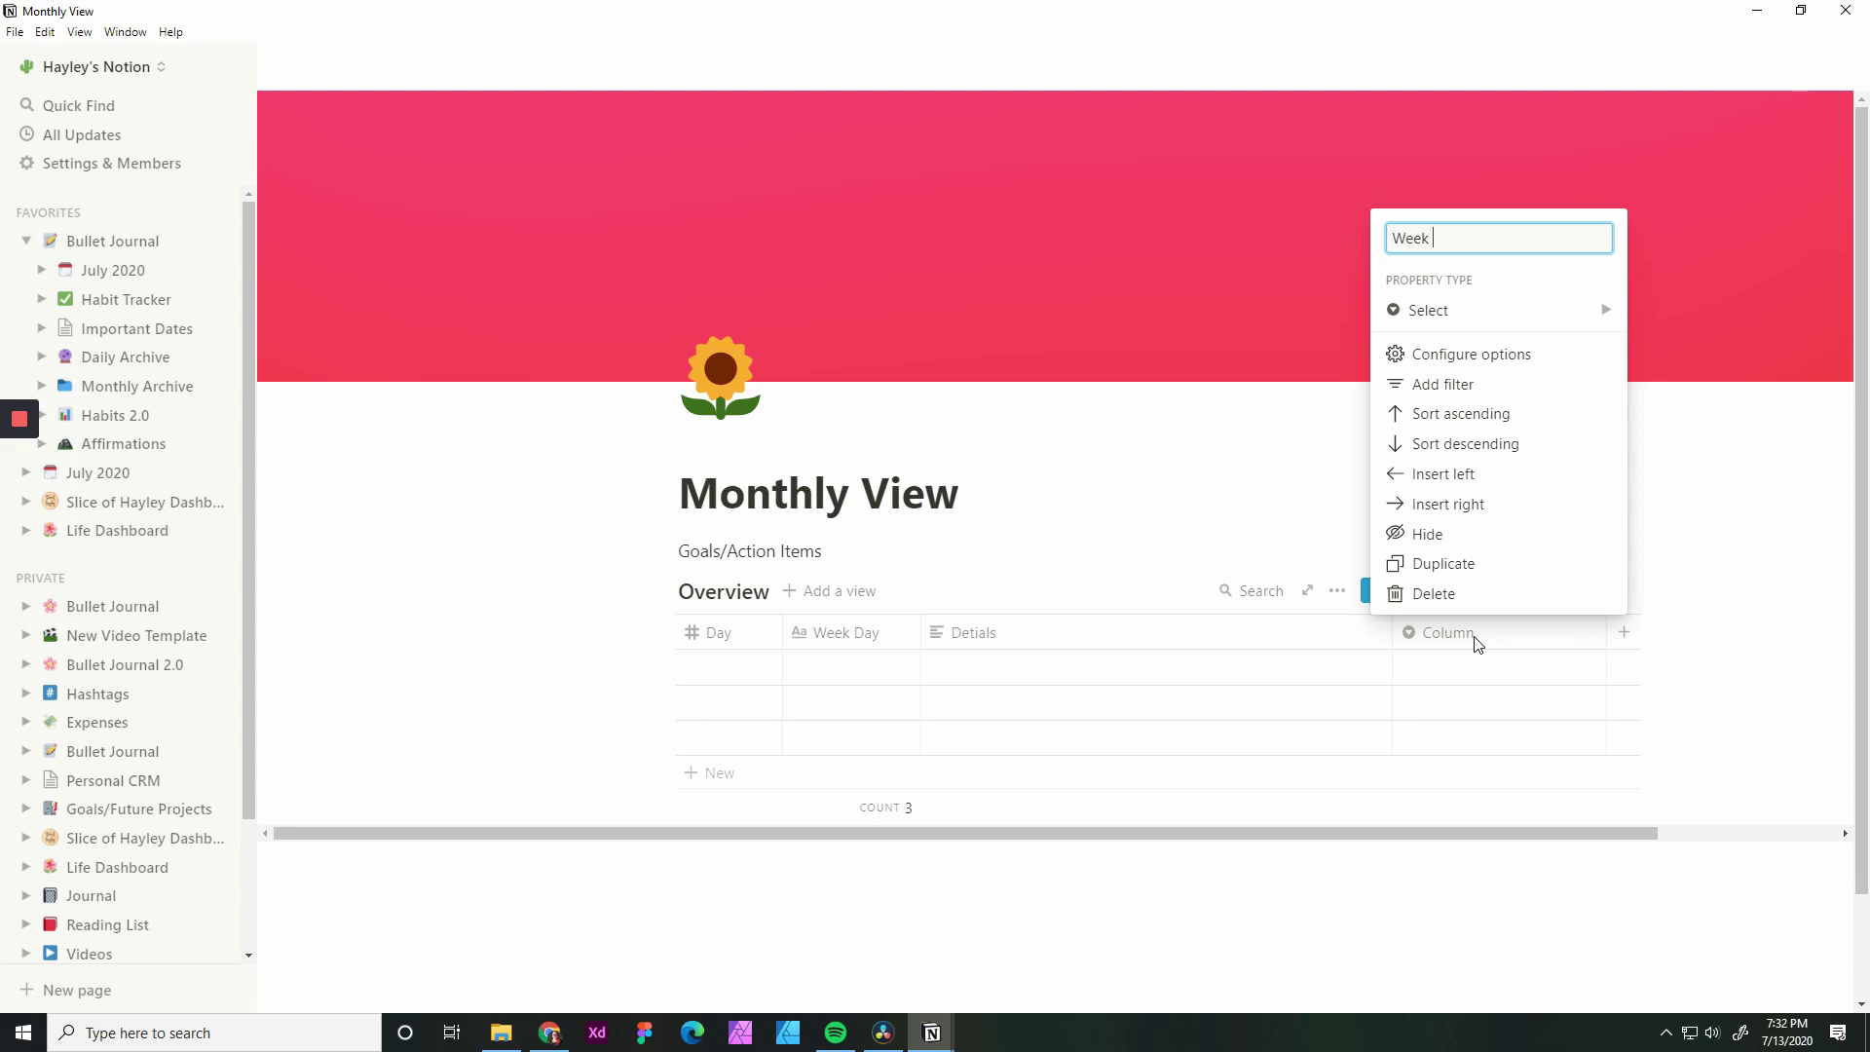
{"action": "type", "text": "eDay"}
{"action": "left_click", "coordinate": [1265, 530]}
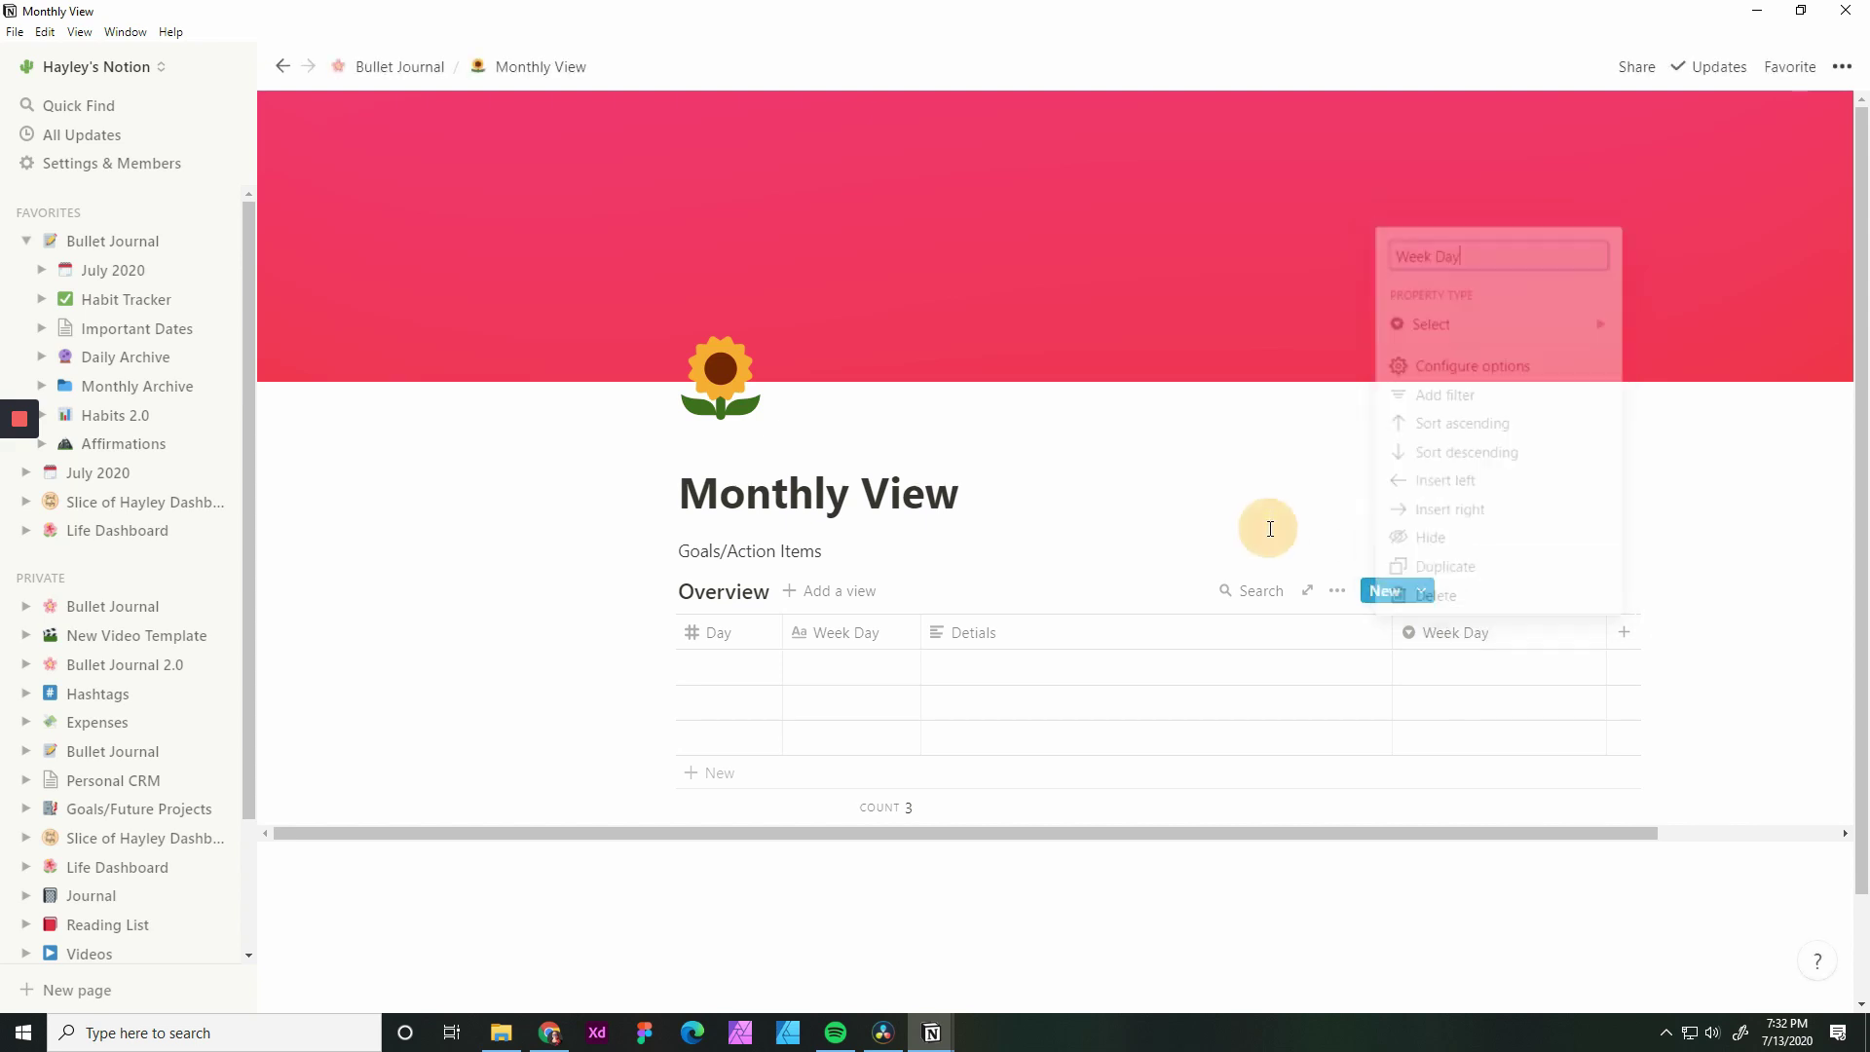
Move the old title column to the end as 'Extra' and place Week Day beside Day
{"action": "left_click_drag", "start_coordinate": [886, 645], "coordinate": [1517, 629]}
{"action": "left_click", "coordinate": [1517, 630]}
{"action": "type", "text": "Ext"}
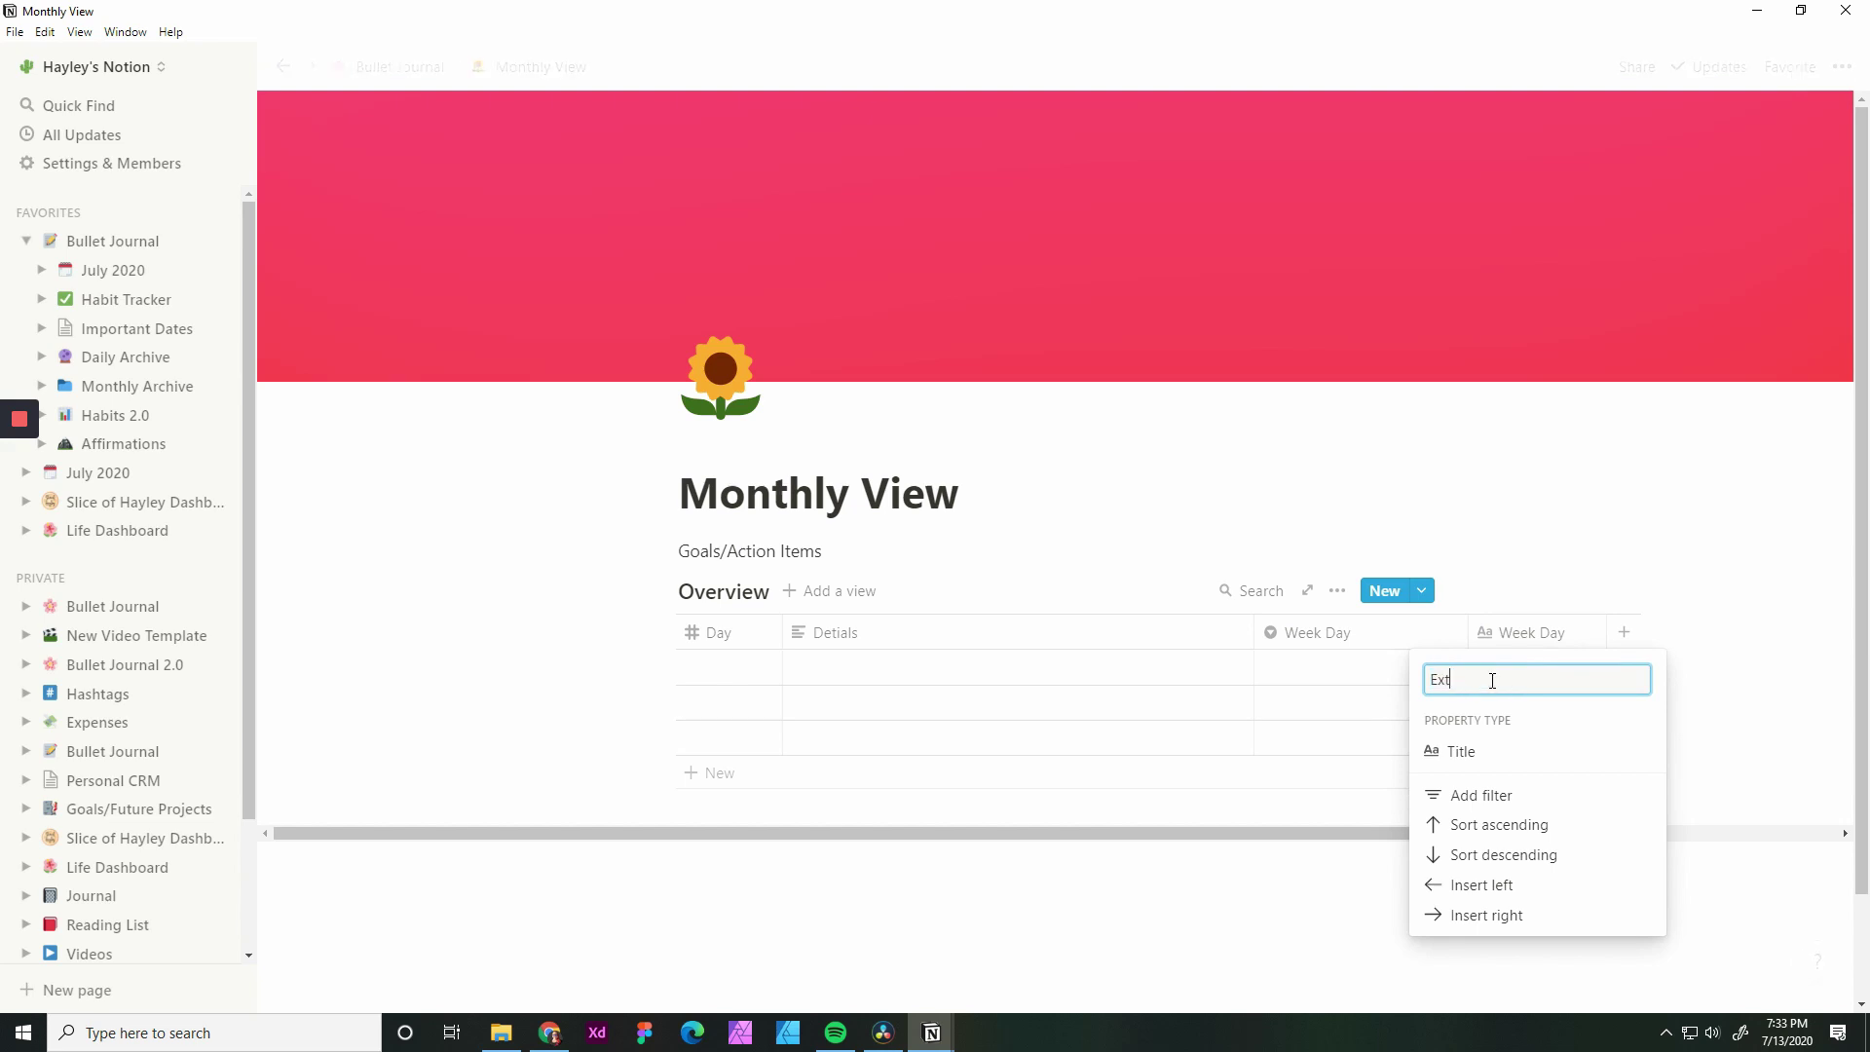
{"action": "type", "text": "ra"}
{"action": "left_click", "coordinate": [1632, 454]}
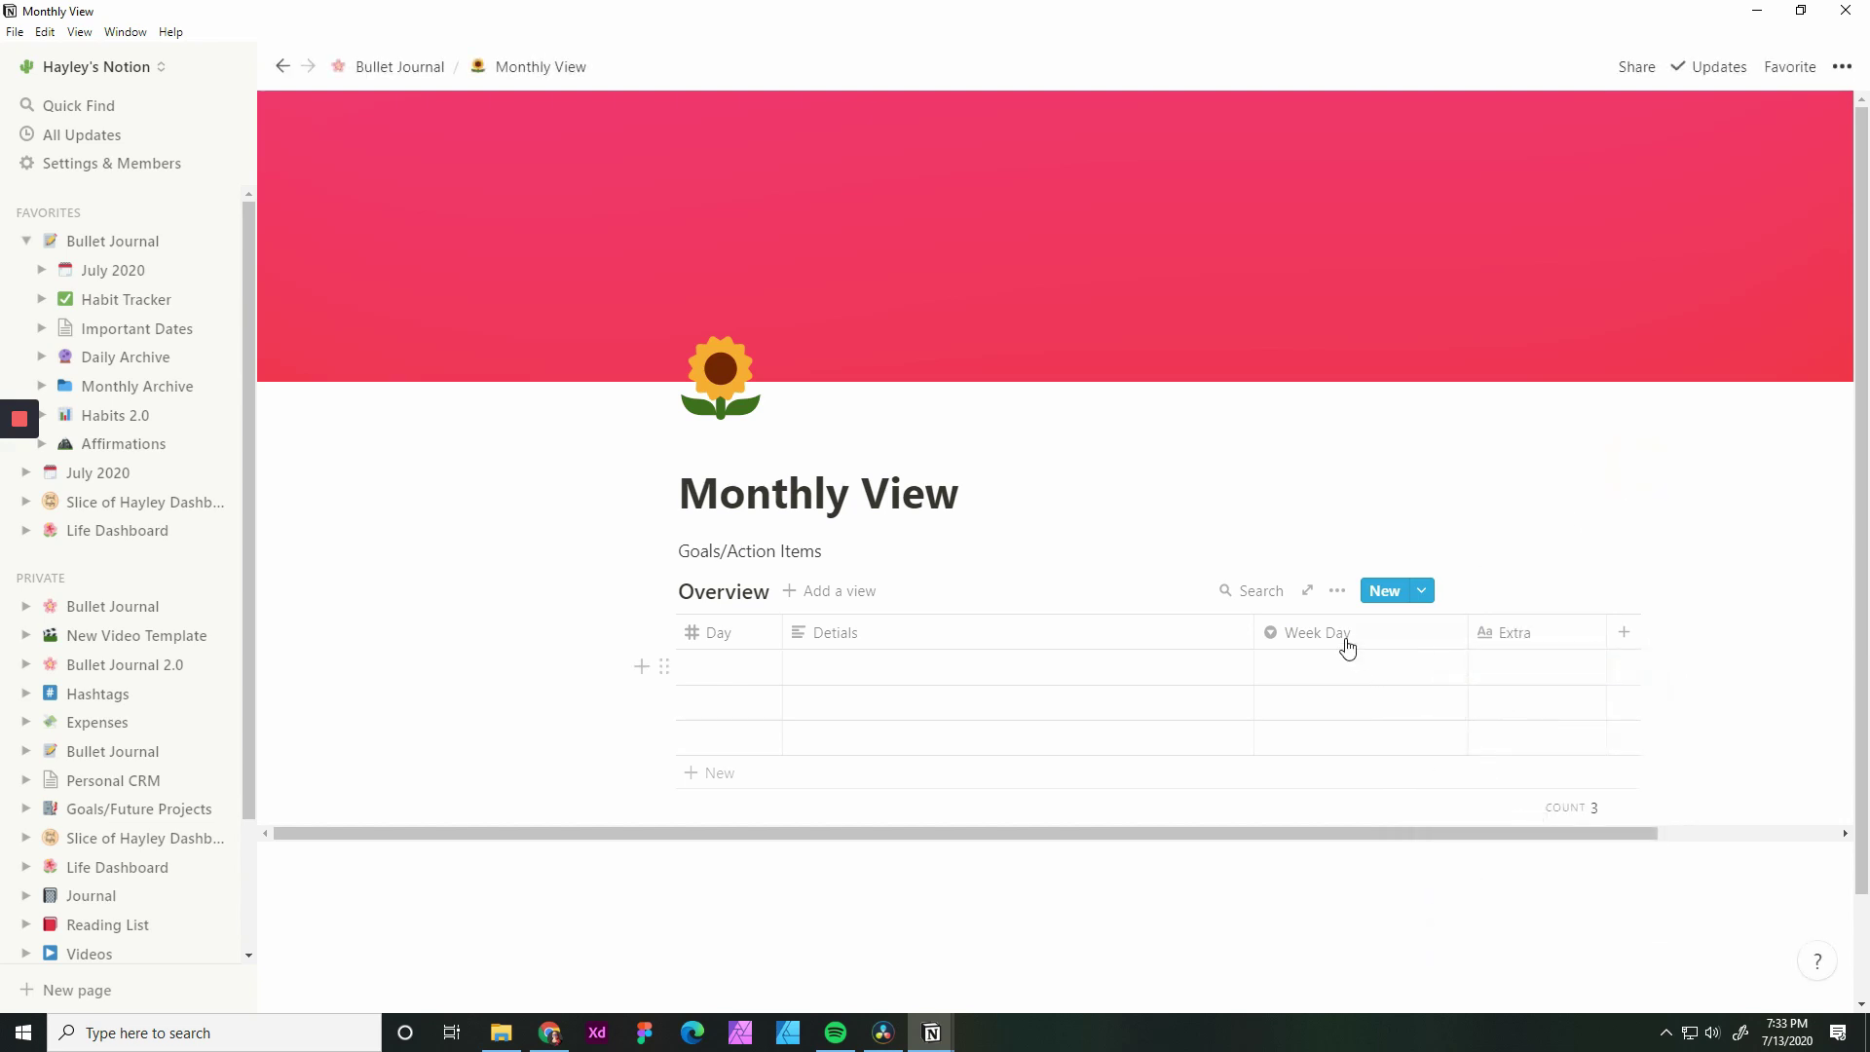
{"action": "left_click_drag", "start_coordinate": [1344, 647], "coordinate": [839, 656]}
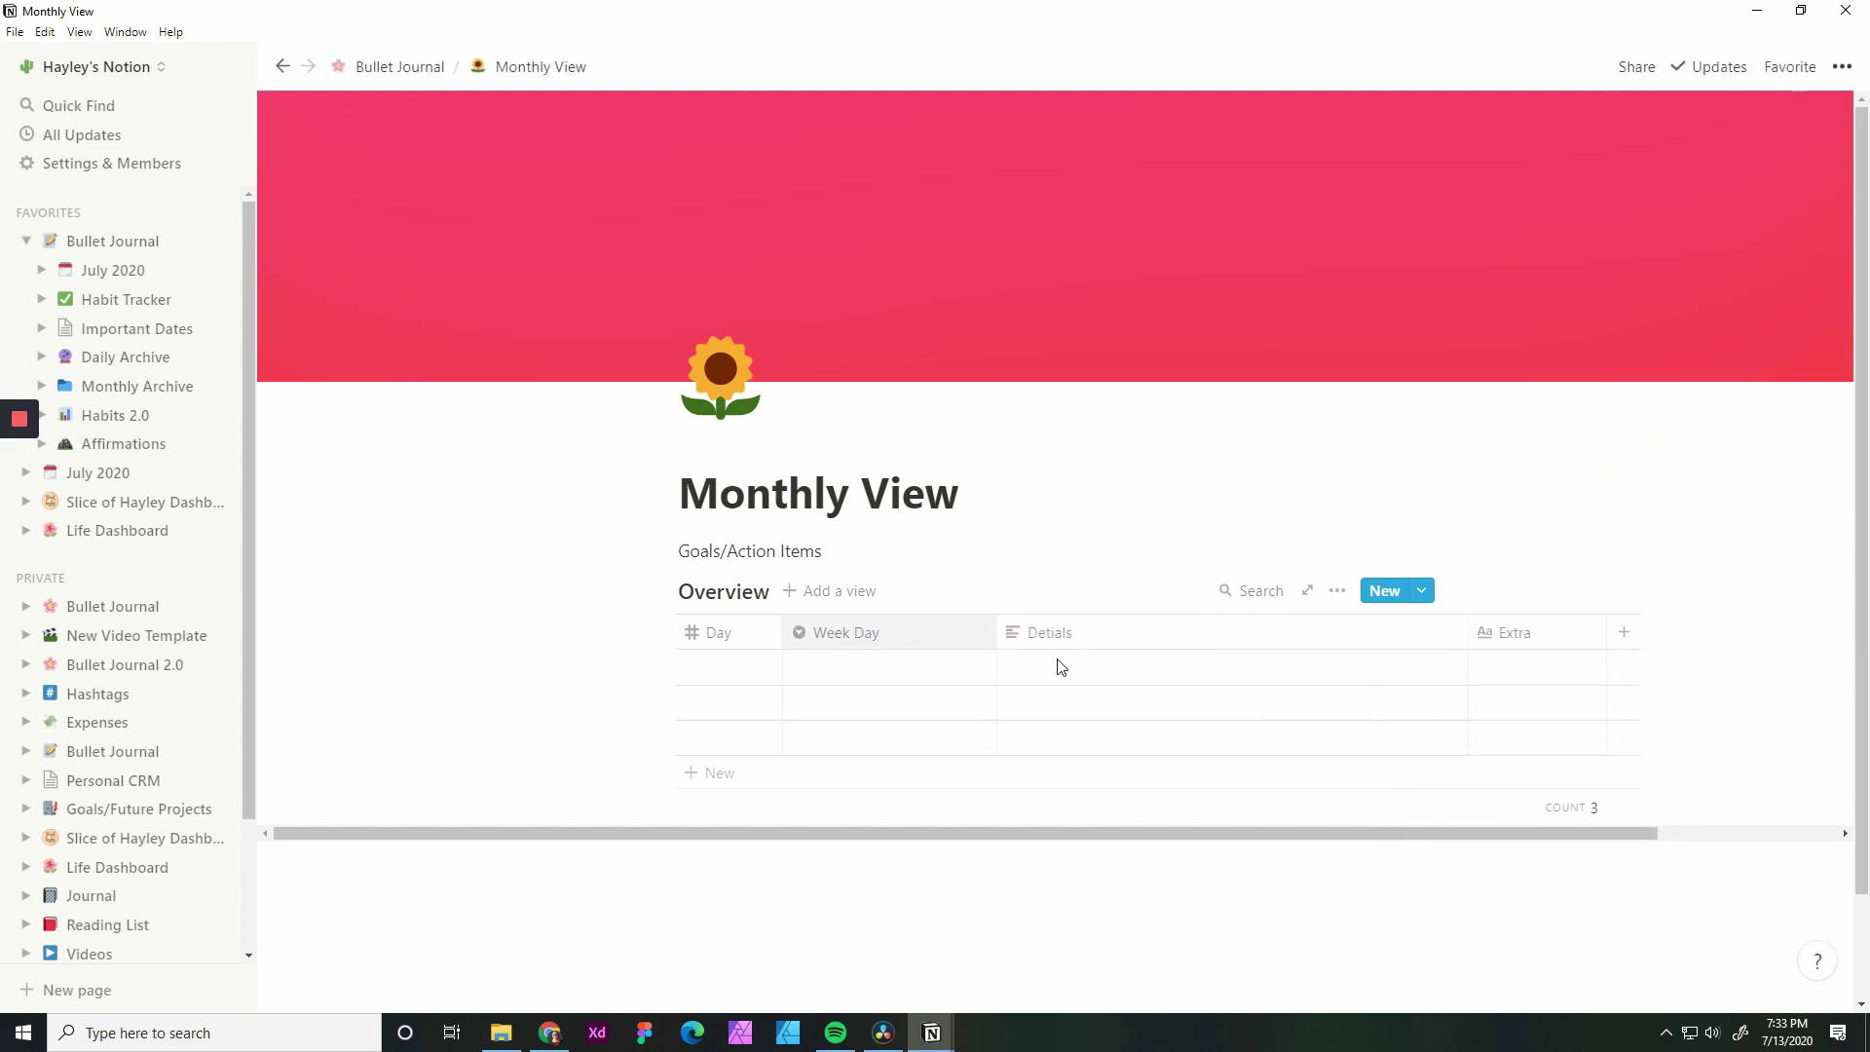
Make Week Day a Text property and type Monday through Sunday, comma-separated, in the first row
{"action": "left_click", "coordinate": [863, 637]}
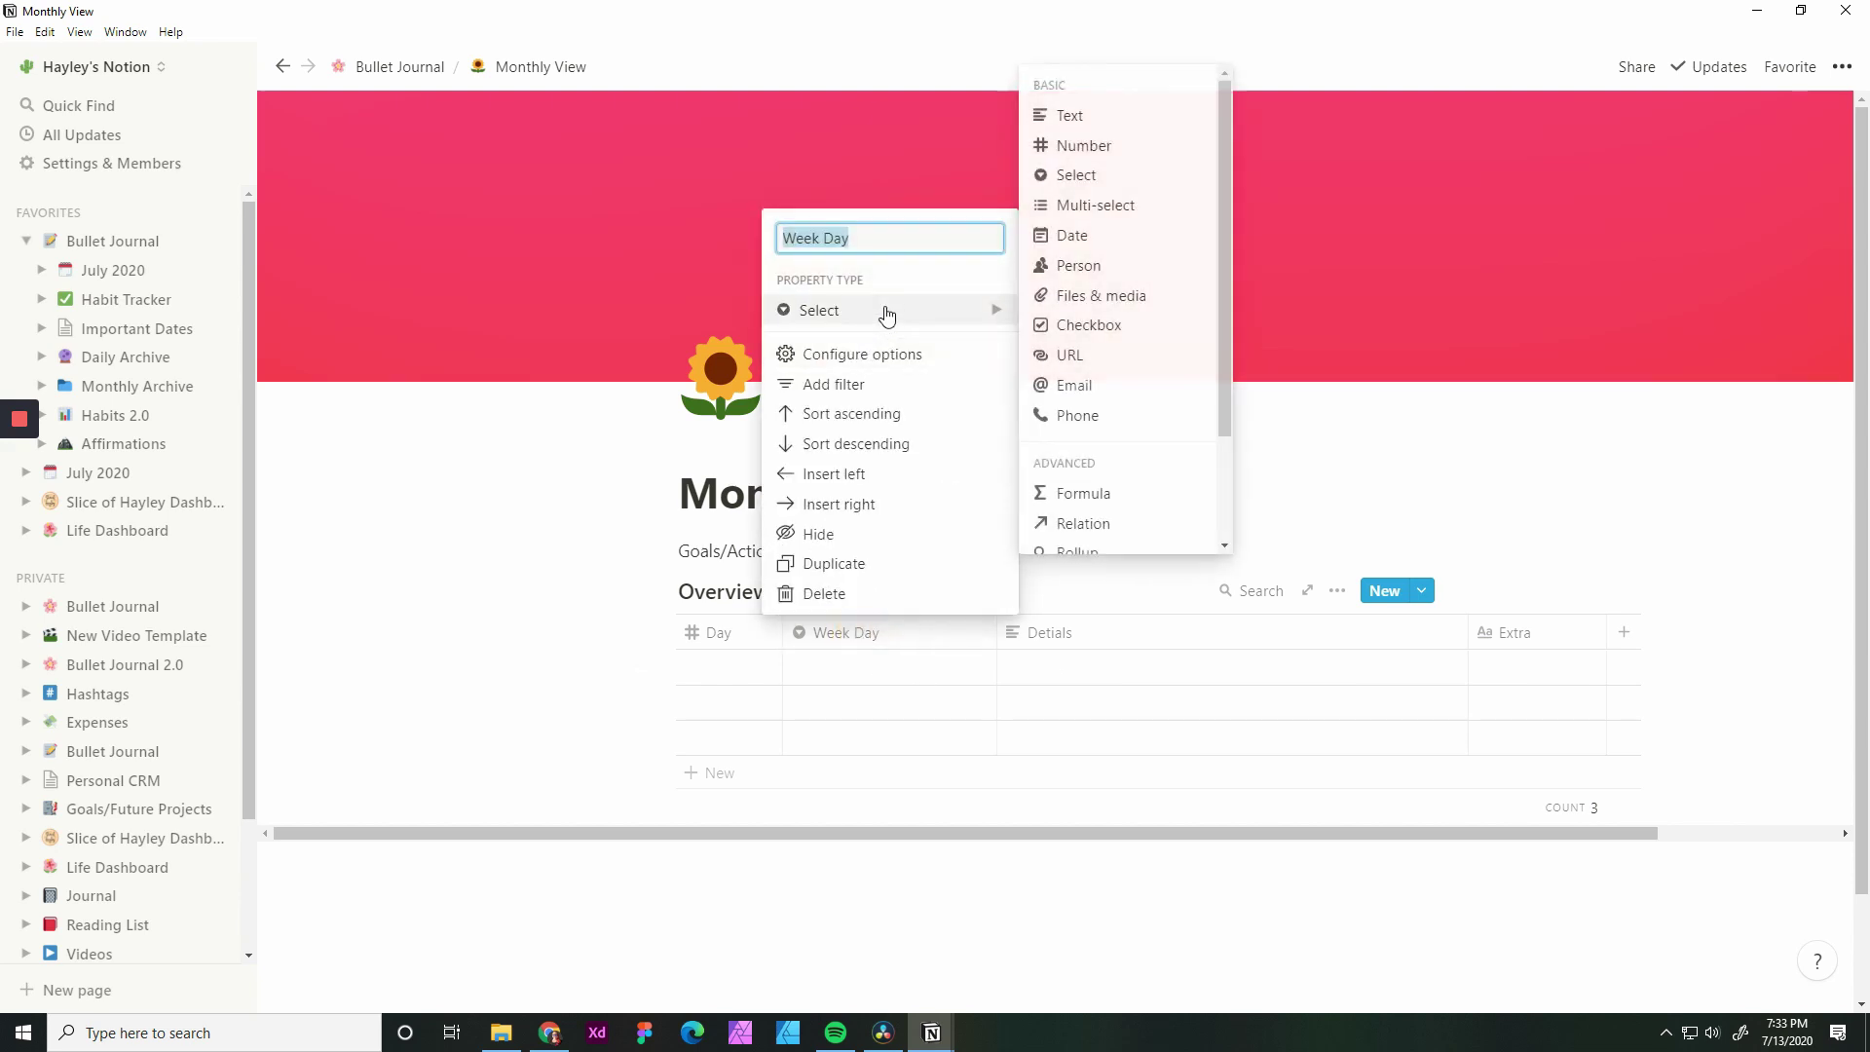
{"action": "left_click", "coordinate": [1070, 115]}
{"action": "left_click", "coordinate": [821, 664]}
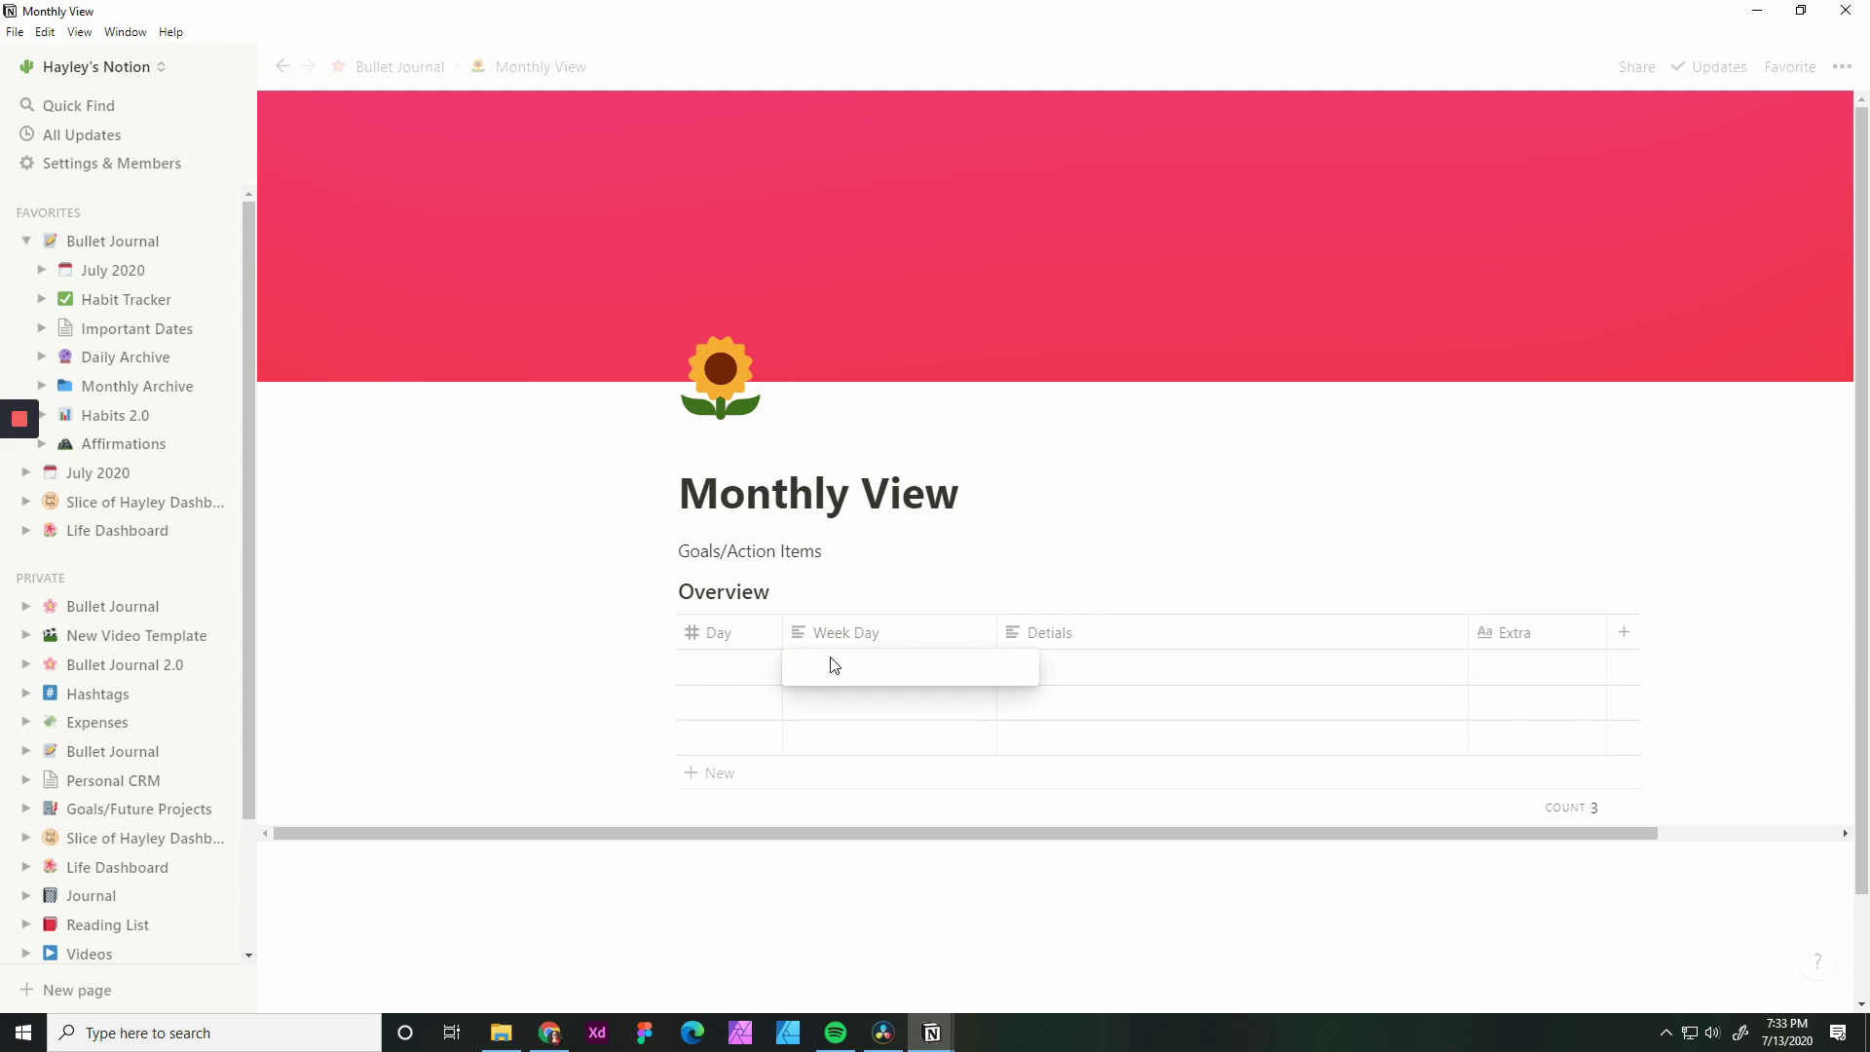
{"action": "type", "text": "Mon"}
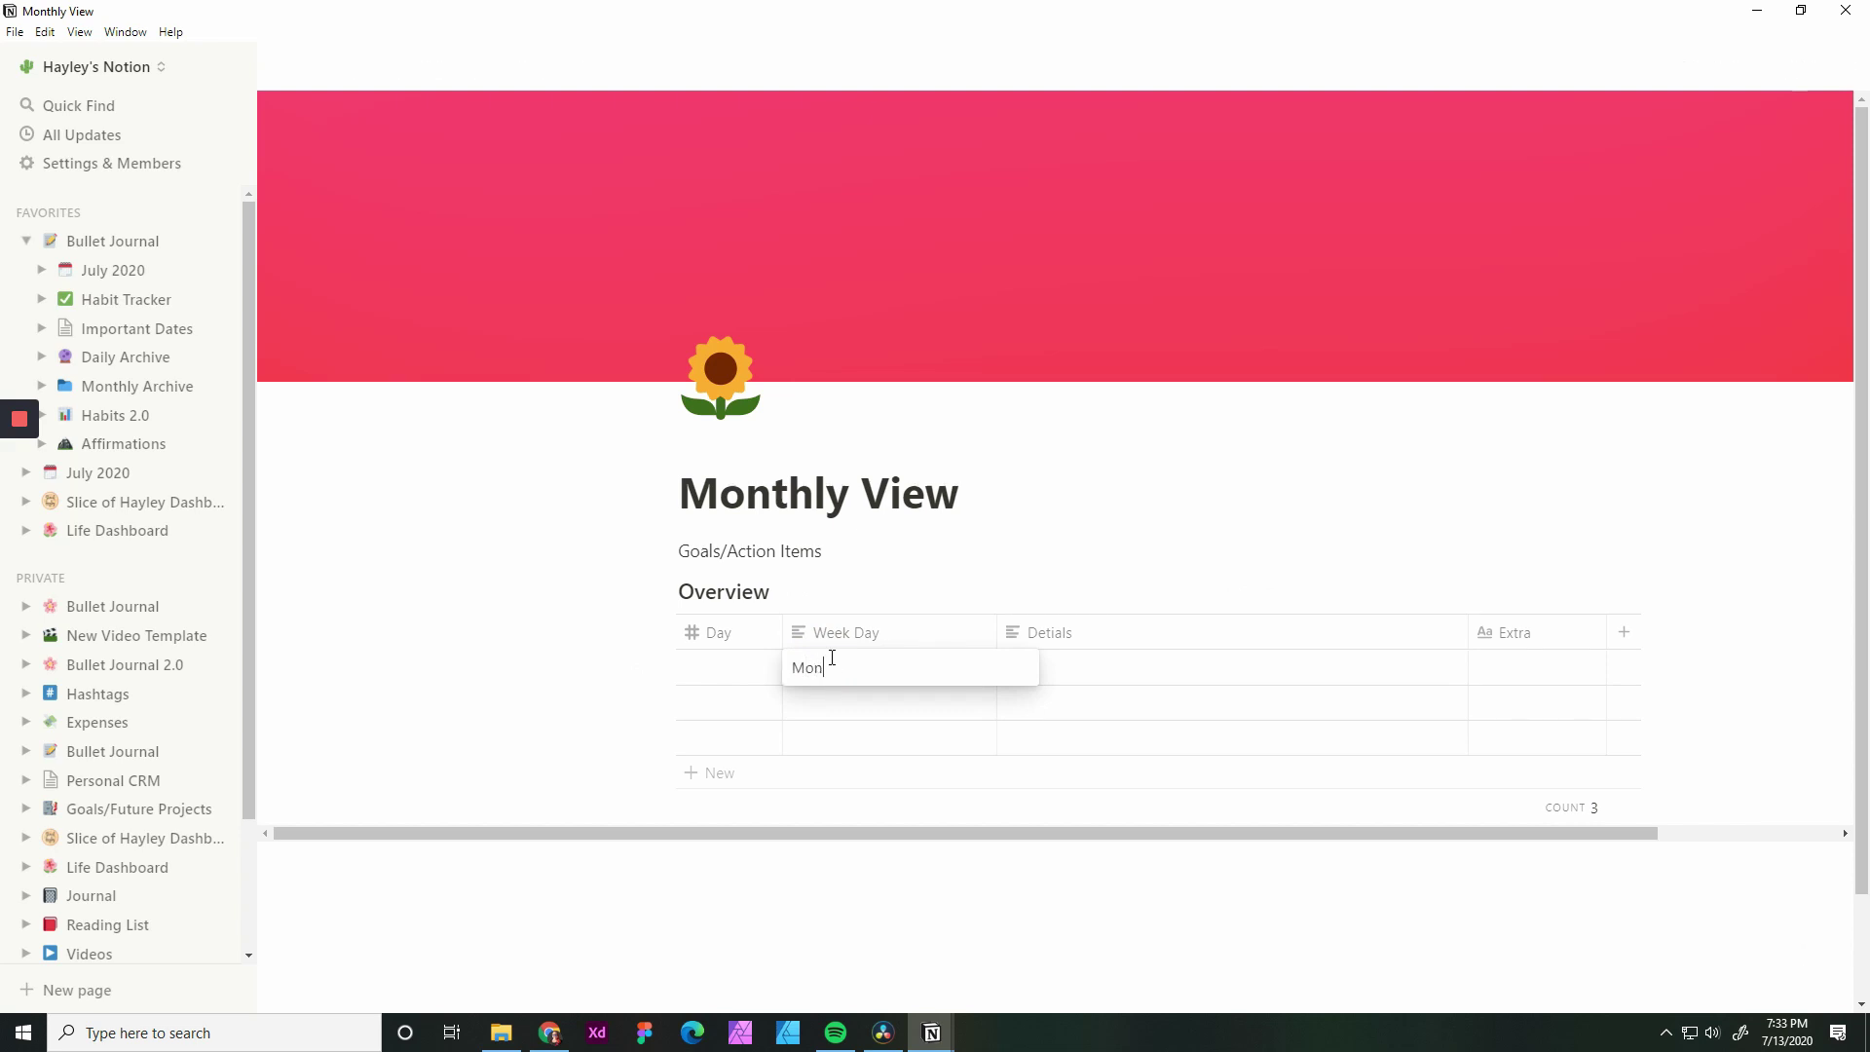
{"action": "type", "text": "day, Tuesday, WEdnesday"}
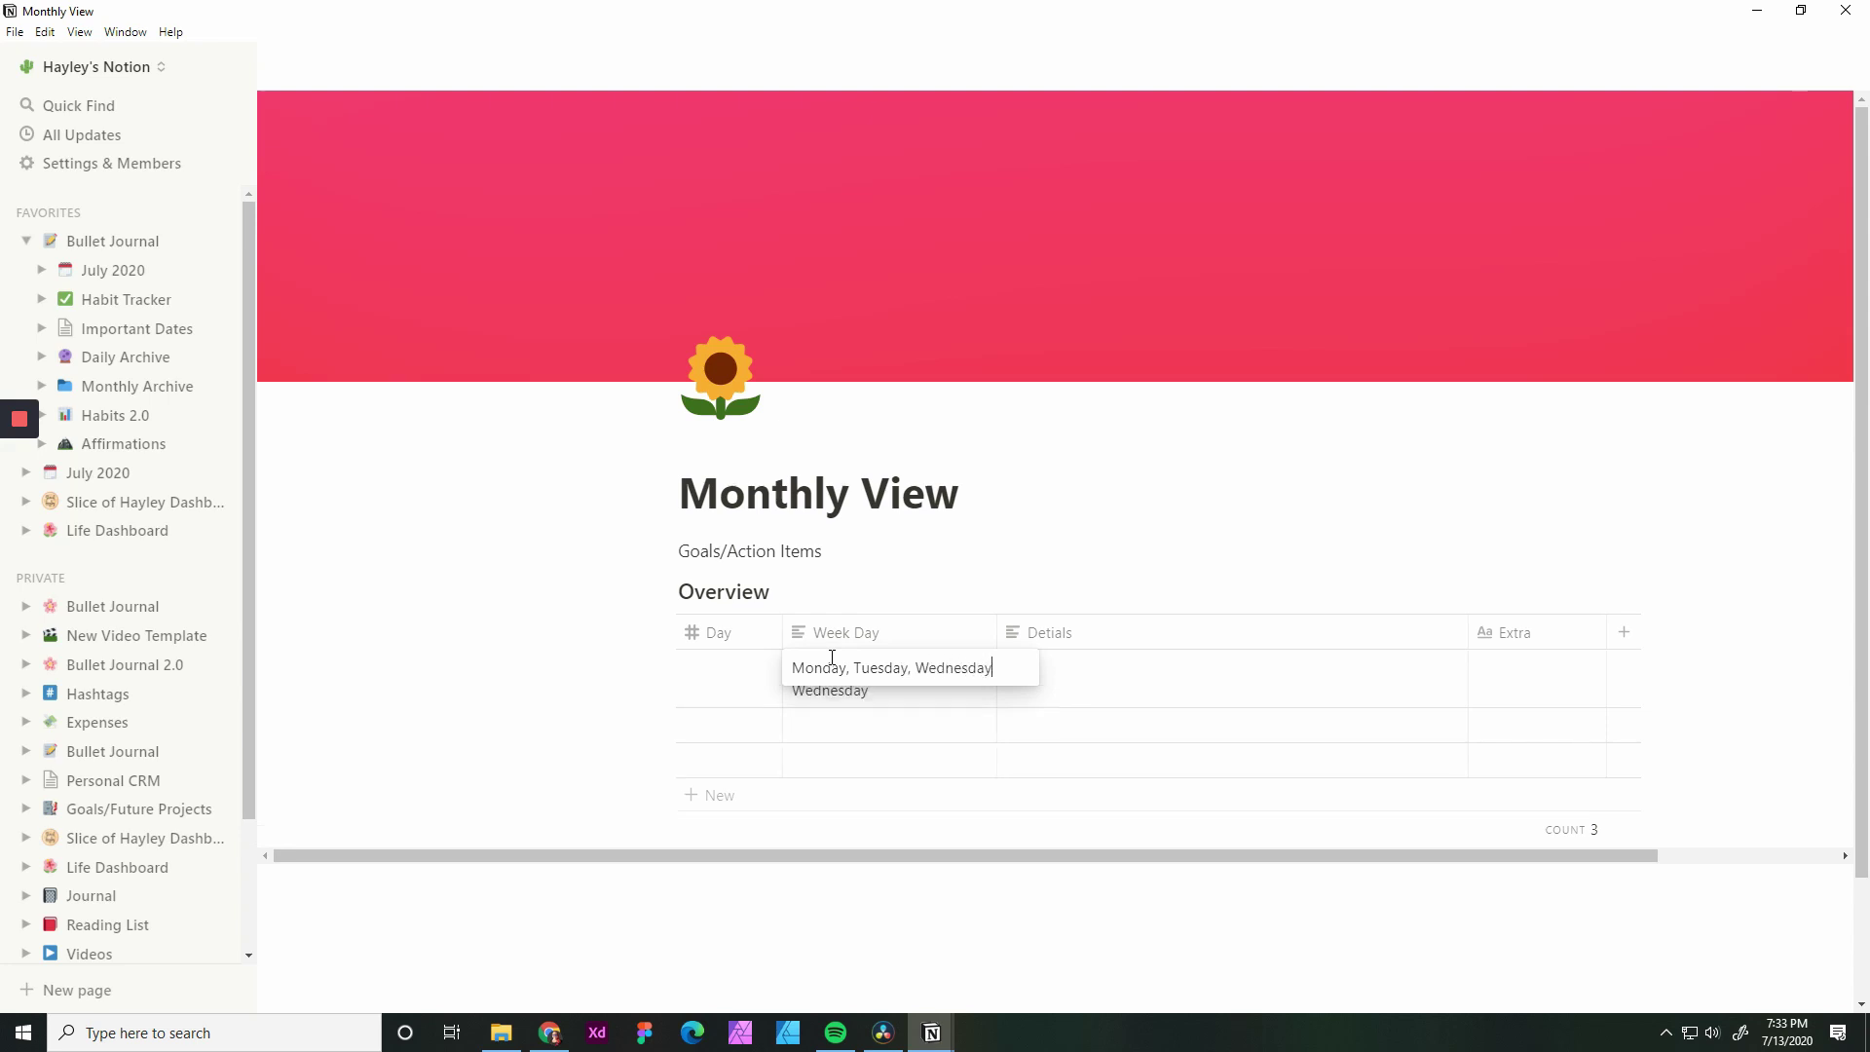
{"action": "type", "text": ", Thursday"}
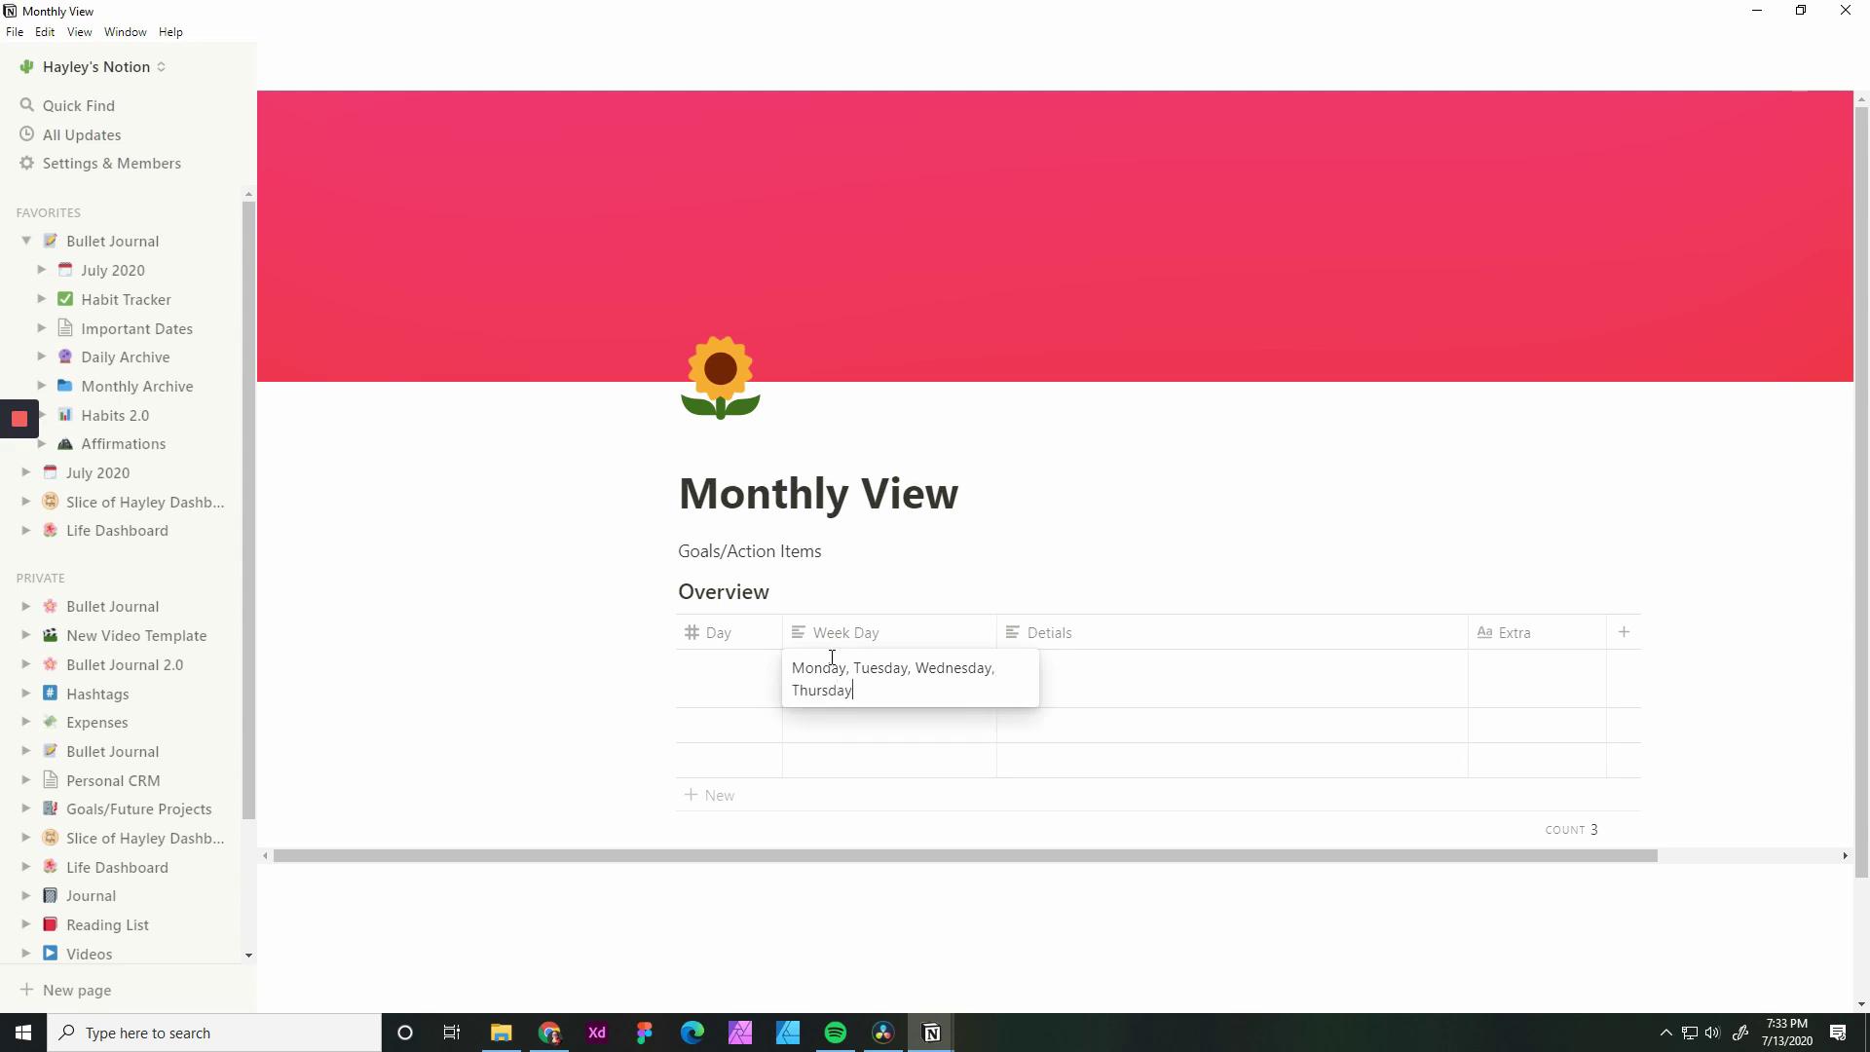
{"action": "type", "text": ", Friday, Saturday"}
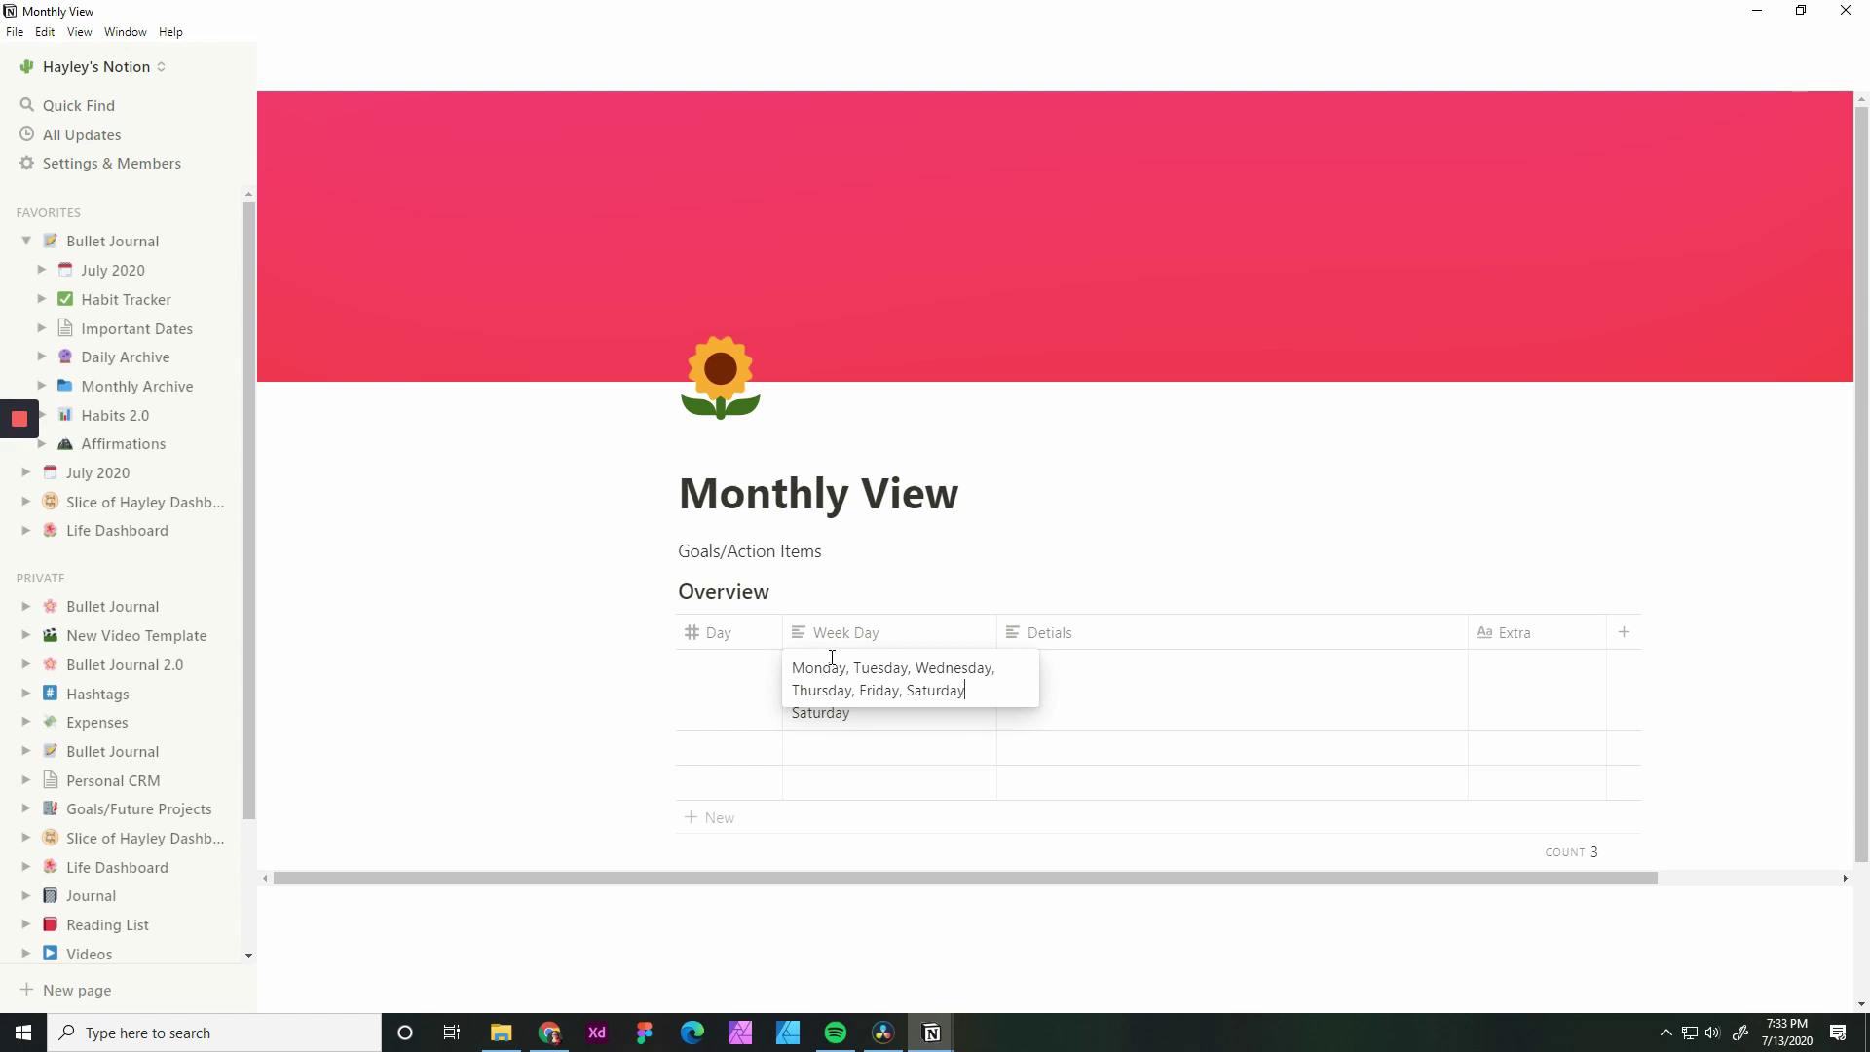
{"action": "type", "text": ", su"}
{"action": "key", "text": "BackSpace"}
{"action": "type", "text": "Sundat"}
{"action": "key", "text": "BackSpace"}
Convert Week Day back to Select so the weekdays become options, leaving Monday in row one
{"action": "type", "text": "y"}
{"action": "left_click", "coordinate": [1098, 681]}
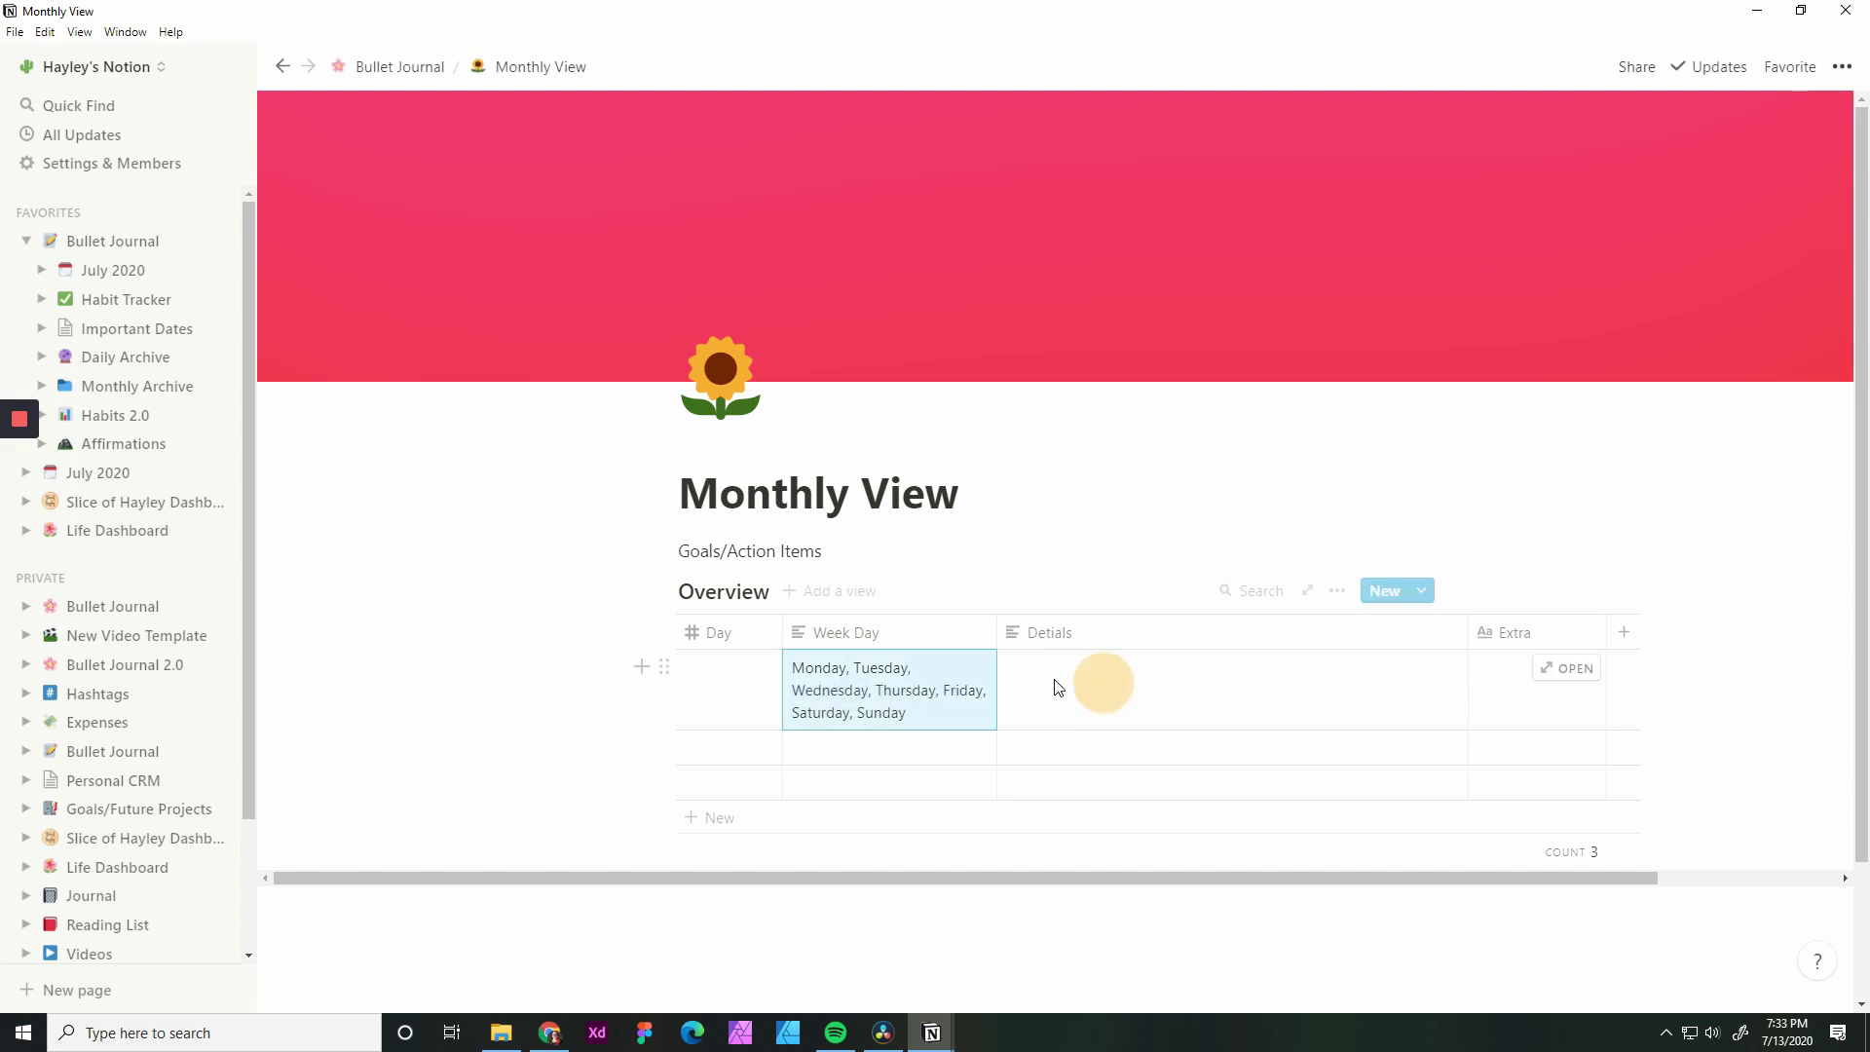
{"action": "left_click", "coordinate": [914, 635]}
{"action": "left_click", "coordinate": [941, 338]}
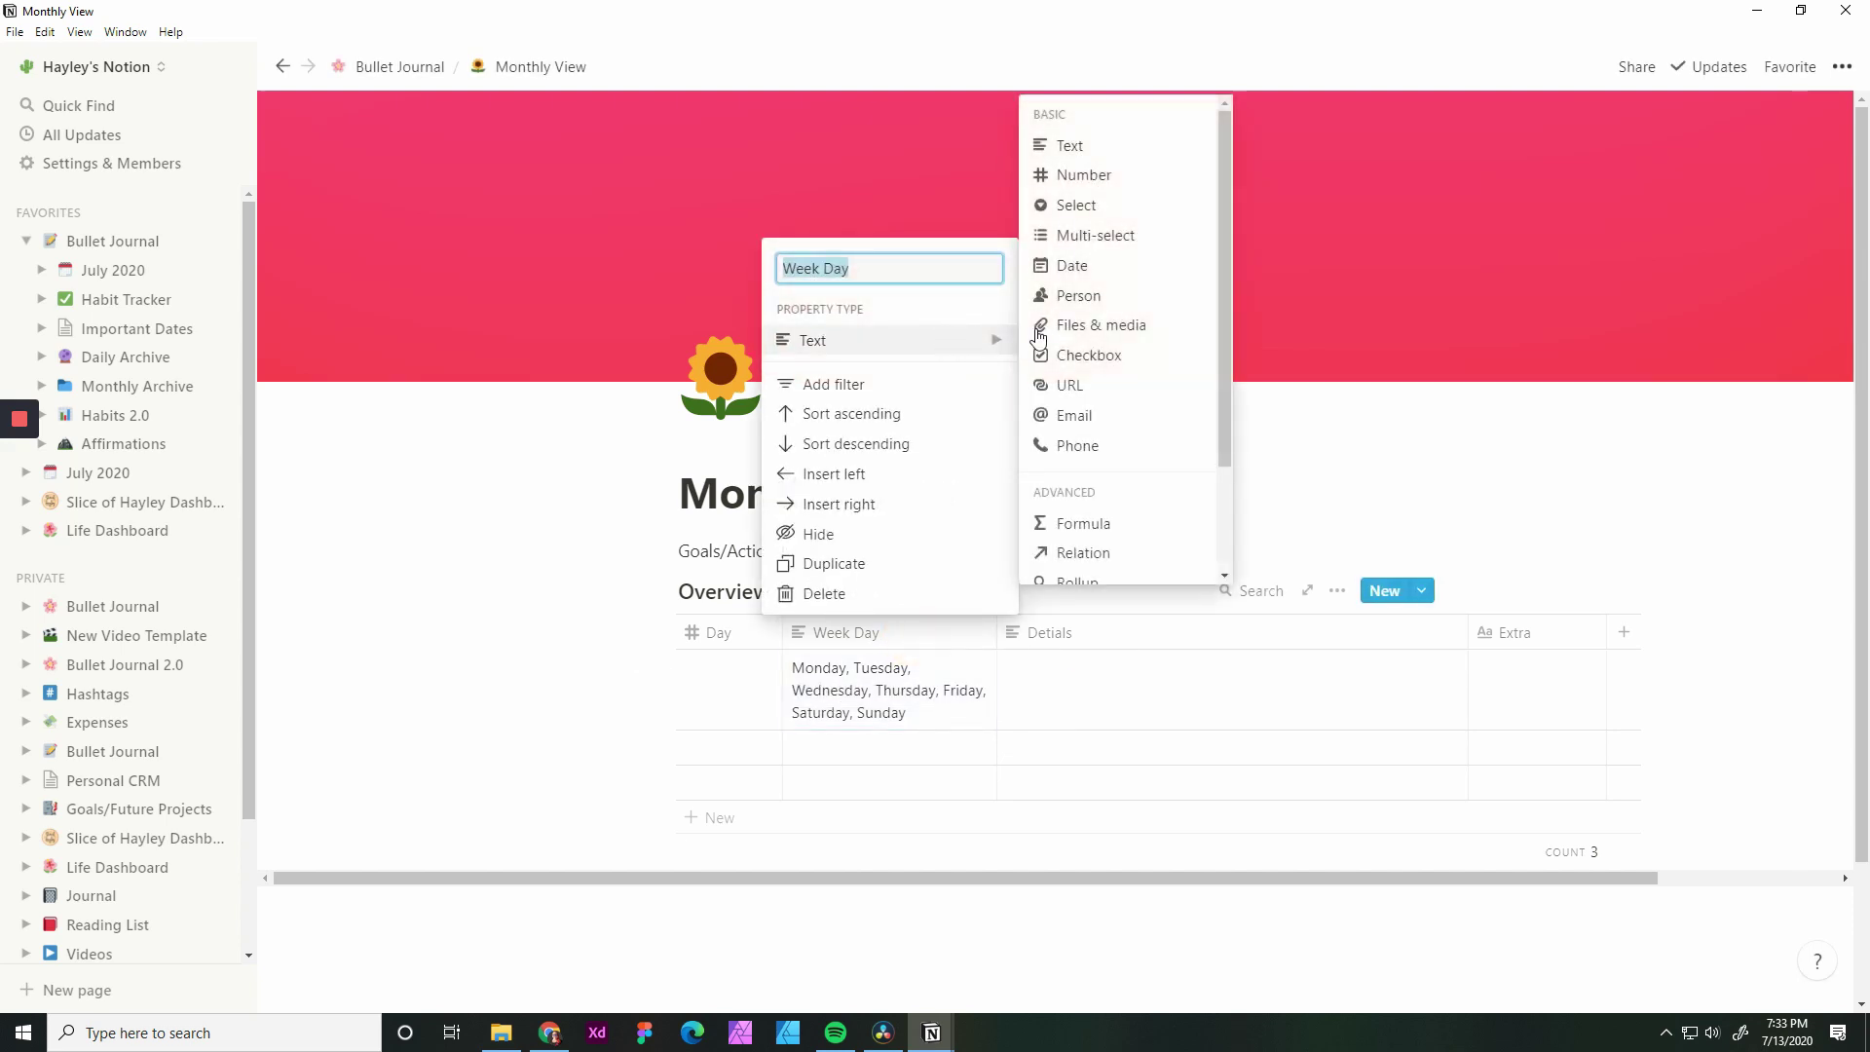
{"action": "left_click", "coordinate": [1089, 206]}
{"action": "left_click", "coordinate": [873, 670]}
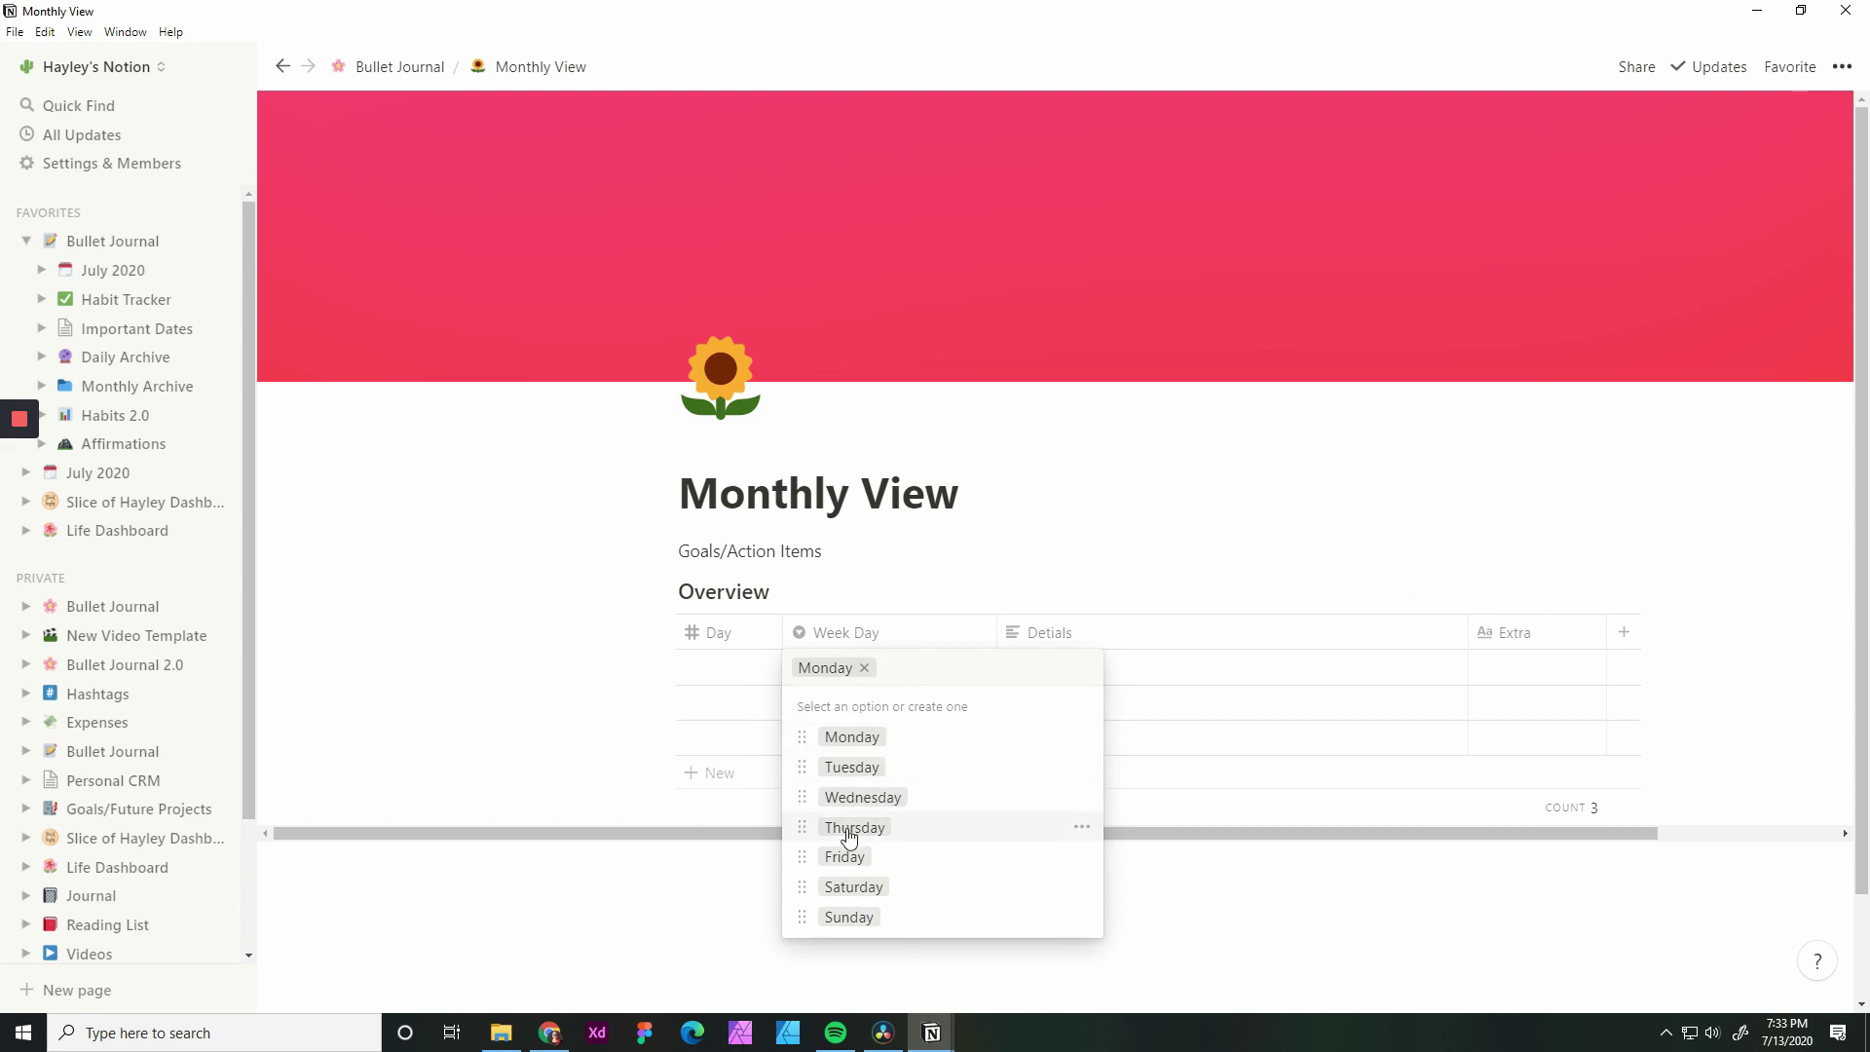
{"action": "left_click", "coordinate": [721, 672]}
{"action": "left_click", "coordinate": [722, 667]}
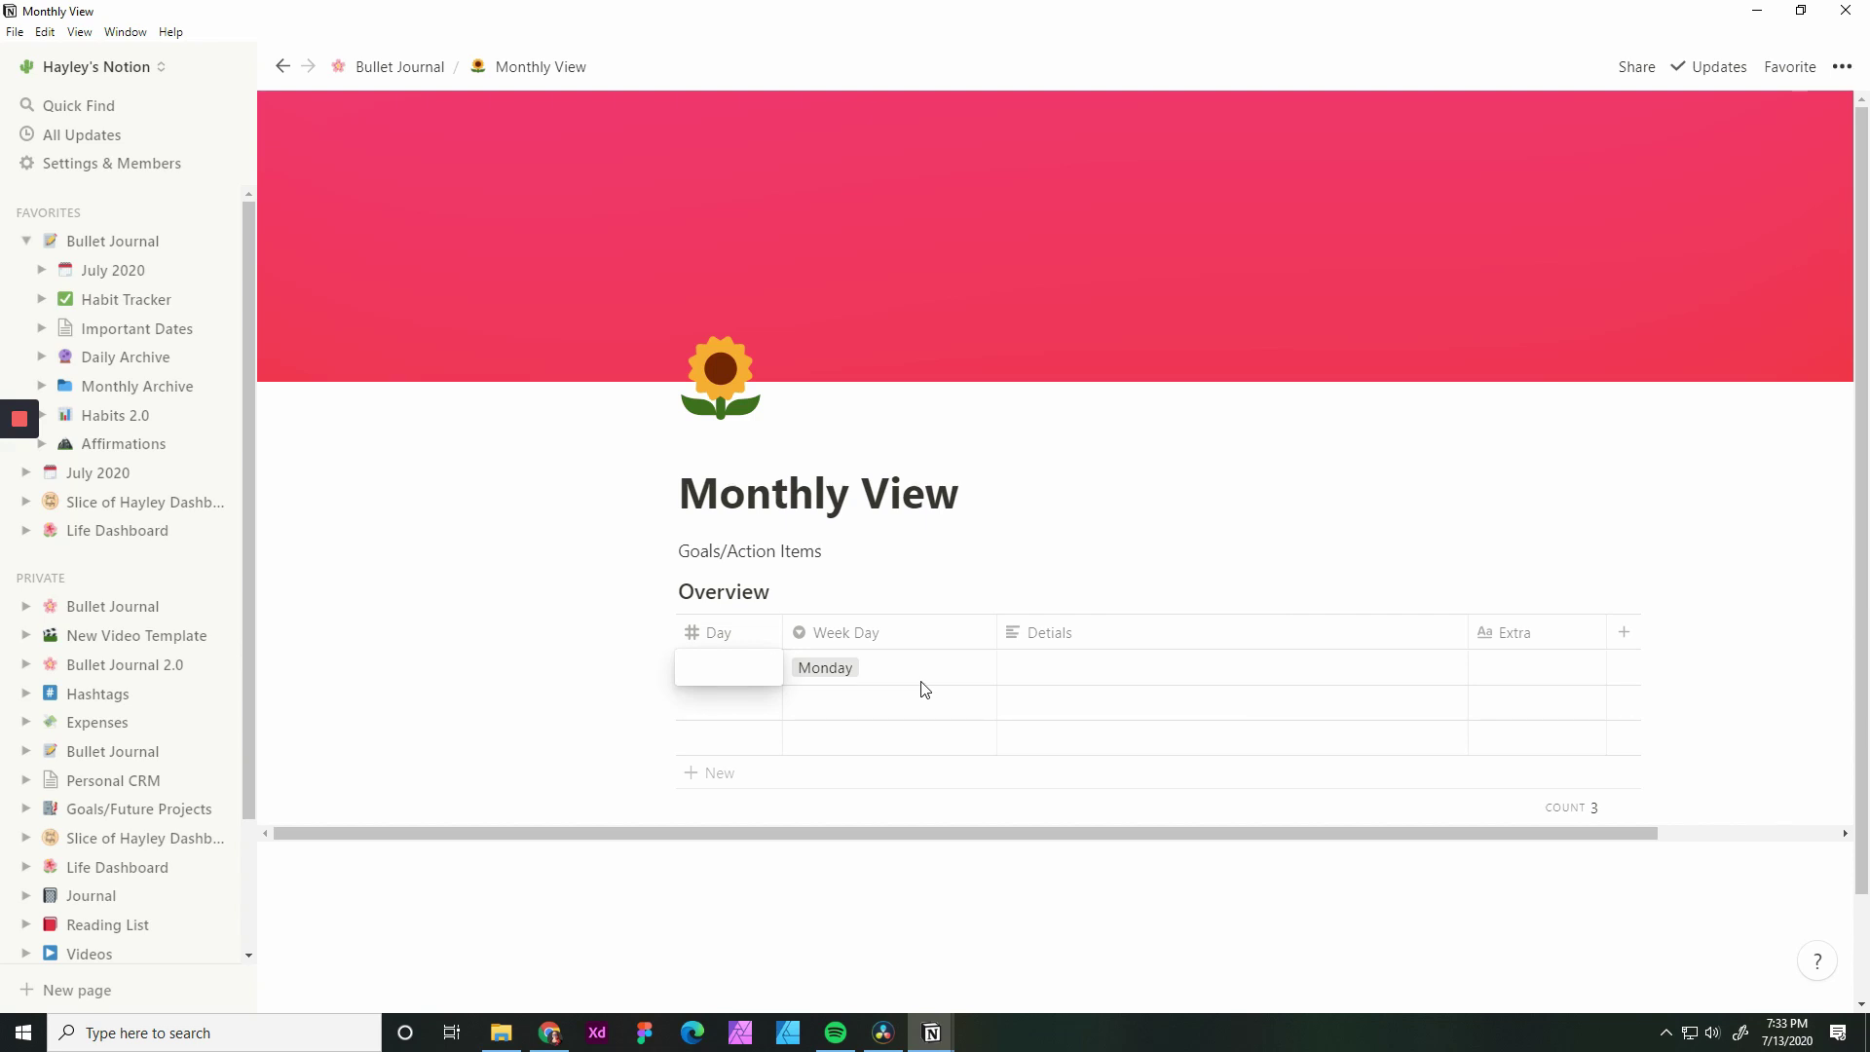
Enter the first Day numbers (1, 2, 3, and onward to 13), adding a row for each
{"action": "type", "text": "1"}
{"action": "key", "text": "Return"}
{"action": "key", "text": "Down"}
{"action": "key", "text": "Return"}
{"action": "type", "text": "2"}
{"action": "key", "text": "Return"}
{"action": "key", "text": "Down"}
{"action": "key", "text": "Return"}
{"action": "type", "text": "3"}
{"action": "key", "text": "Return"}
{"action": "key", "text": "Down"}
{"action": "key", "text": "Return"}
{"action": "type", "text": "4"}
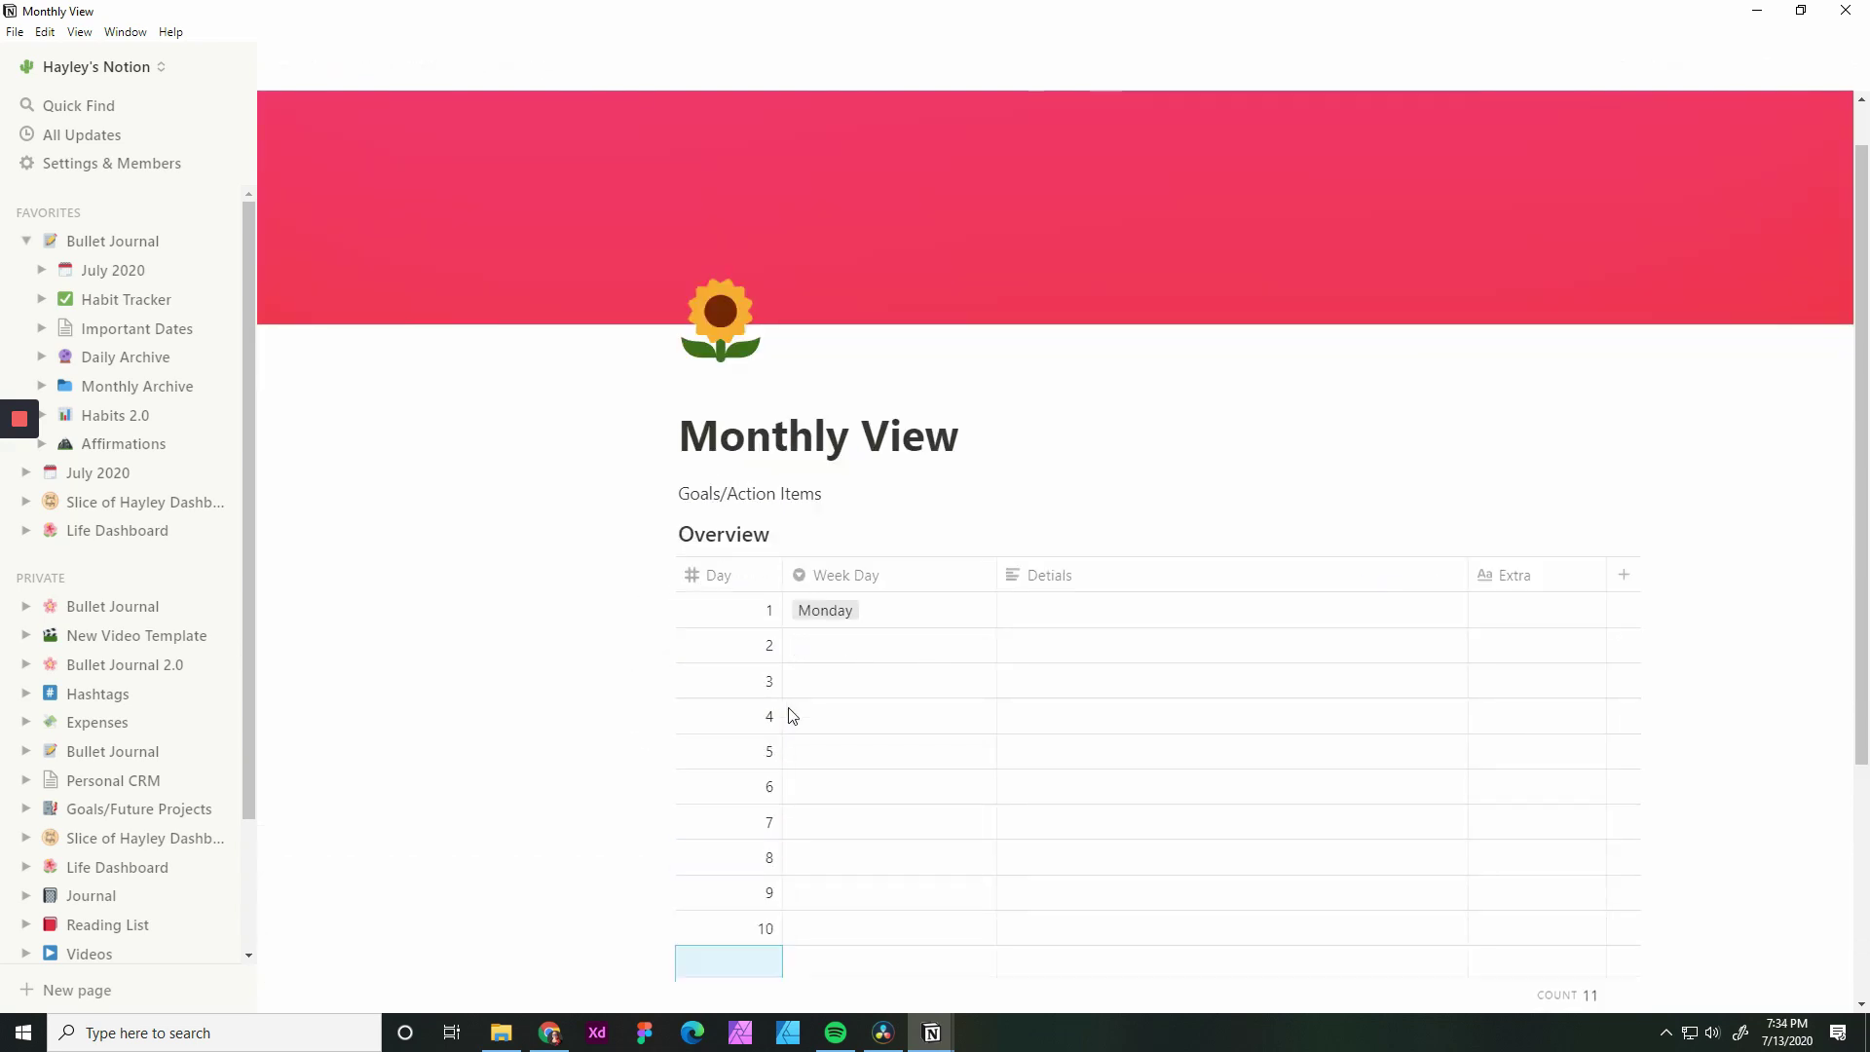
{"action": "type", "text": "11"}
Continue the Day numbers from 14 up to 31, completing one row per day
{"action": "key", "text": "Return"}
{"action": "key", "text": "Down"}
{"action": "key", "text": "Return"}
{"action": "type", "text": "12"}
{"action": "key", "text": "Return"}
{"action": "key", "text": "Down"}
{"action": "key", "text": "Return"}
{"action": "type", "text": "13"}
{"action": "key", "text": "Return"}
{"action": "key", "text": "Down"}
{"action": "key", "text": "Return"}
{"action": "type", "text": "14"}
{"action": "key", "text": "Return"}
{"action": "key", "text": "Down"}
{"action": "key", "text": "Return"}
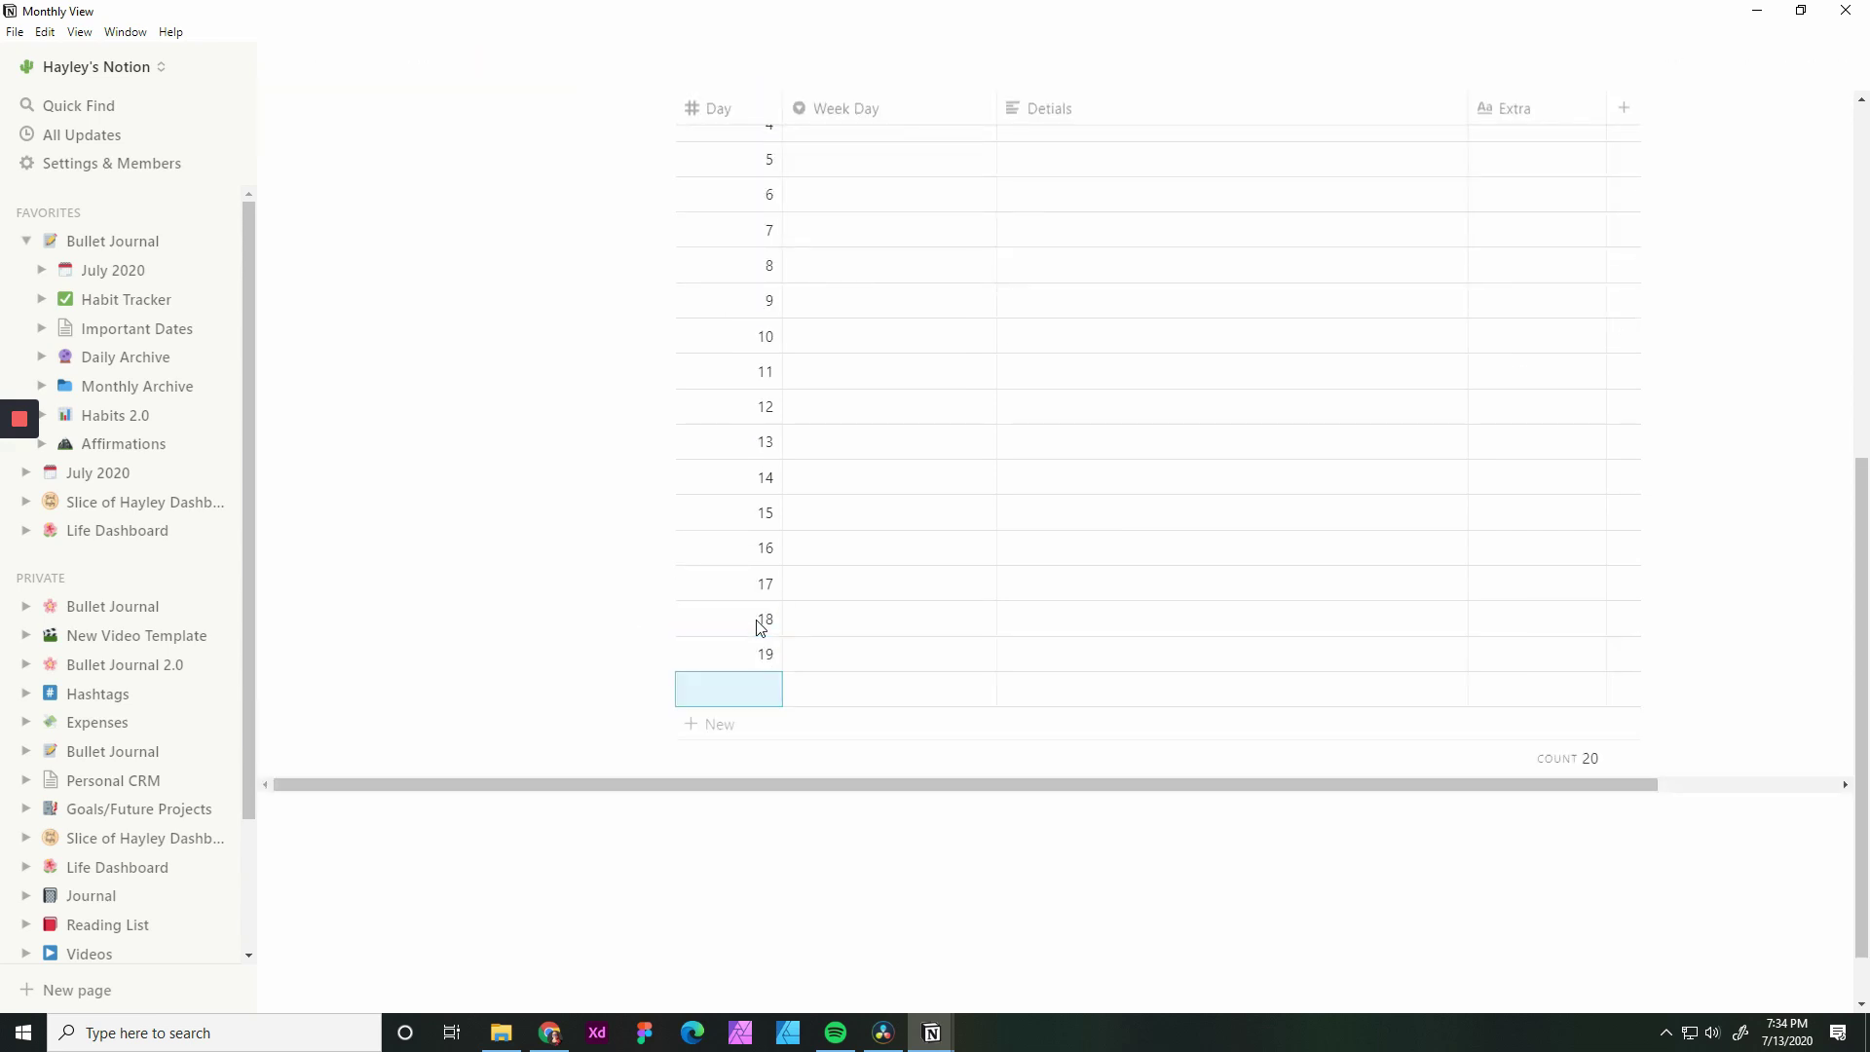
{"action": "type", "text": "20"}
{"action": "key", "text": "Return"}
{"action": "key", "text": "Down"}
{"action": "key", "text": "Return"}
{"action": "type", "text": "21"}
{"action": "key", "text": "Return"}
{"action": "key", "text": "Down"}
{"action": "key", "text": "Return"}
{"action": "type", "text": "22"}
{"action": "key", "text": "Return"}
{"action": "key", "text": "Down"}
{"action": "key", "text": "Return"}
{"action": "type", "text": "23"}
{"action": "key", "text": "Return"}
{"action": "key", "text": "Down"}
{"action": "key", "text": "Return"}
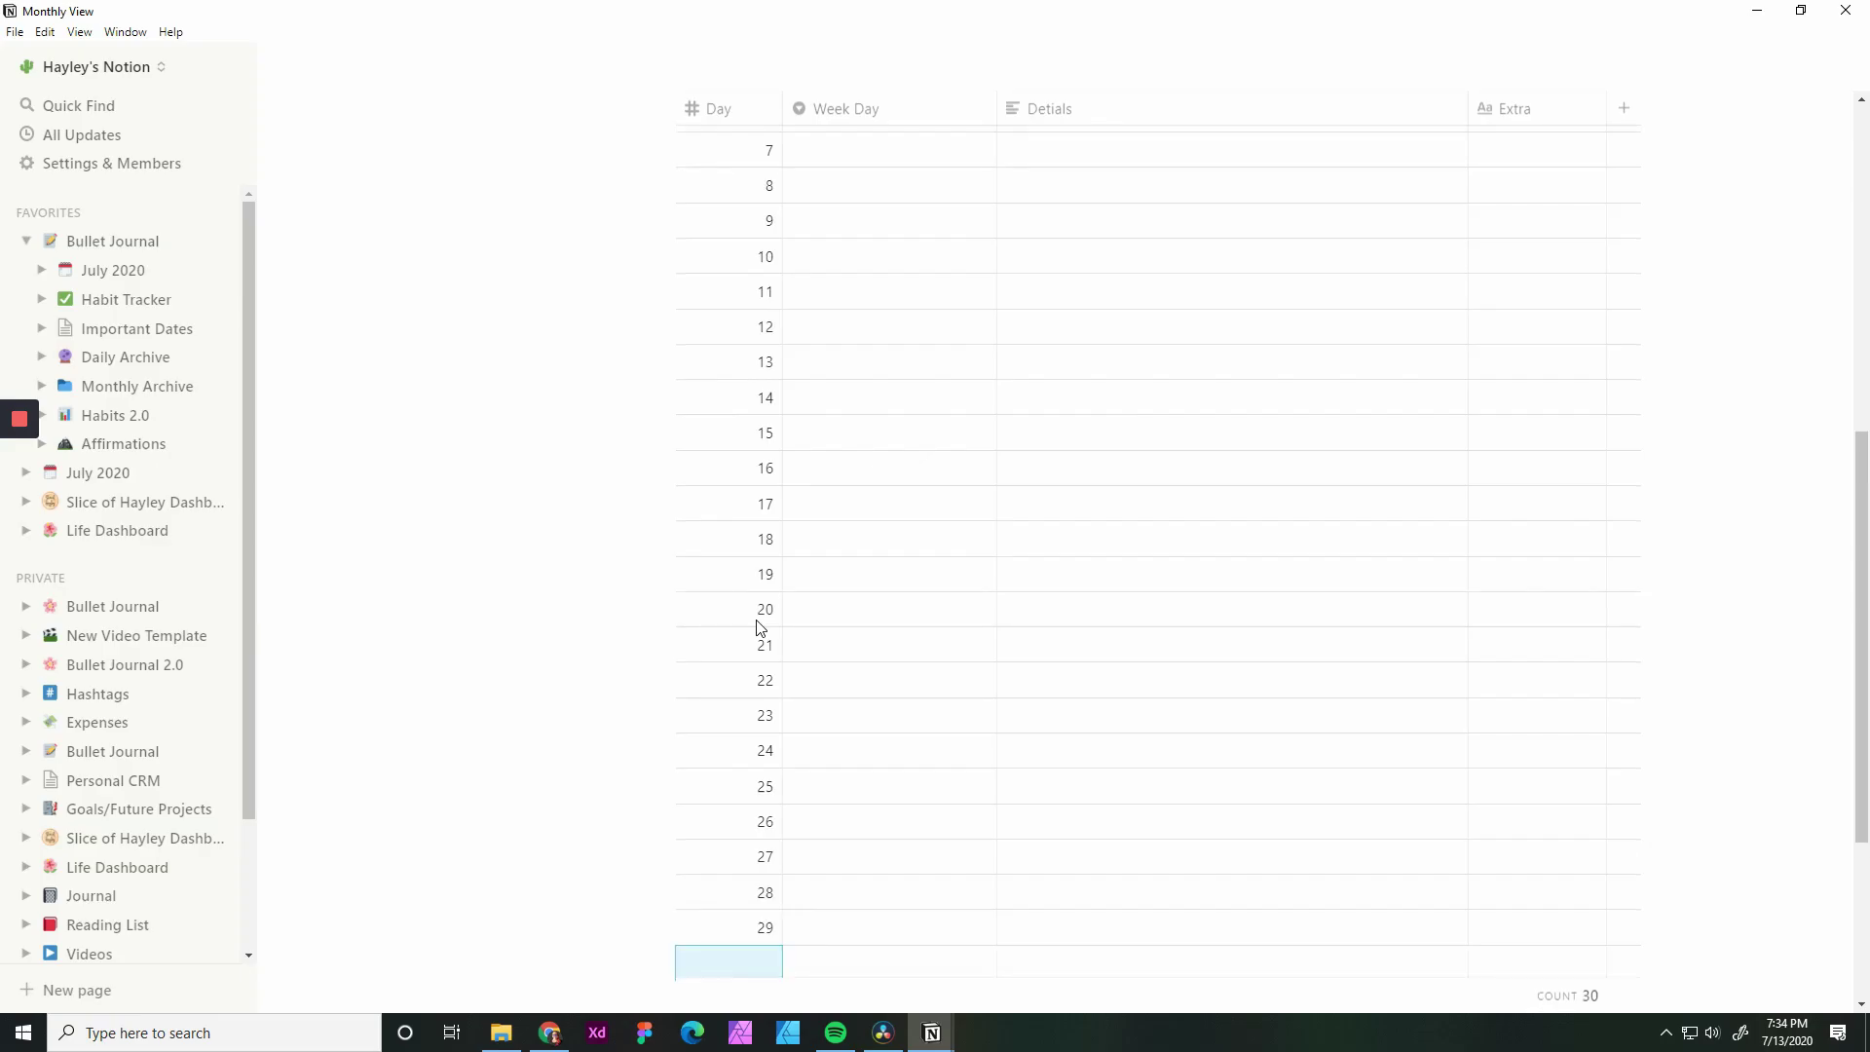
{"action": "key", "text": "Return"}
{"action": "type", "text": "30"}
{"action": "key", "text": "Return"}
{"action": "key", "text": "Down"}
{"action": "key", "text": "Return"}
{"action": "type", "text": "31"}
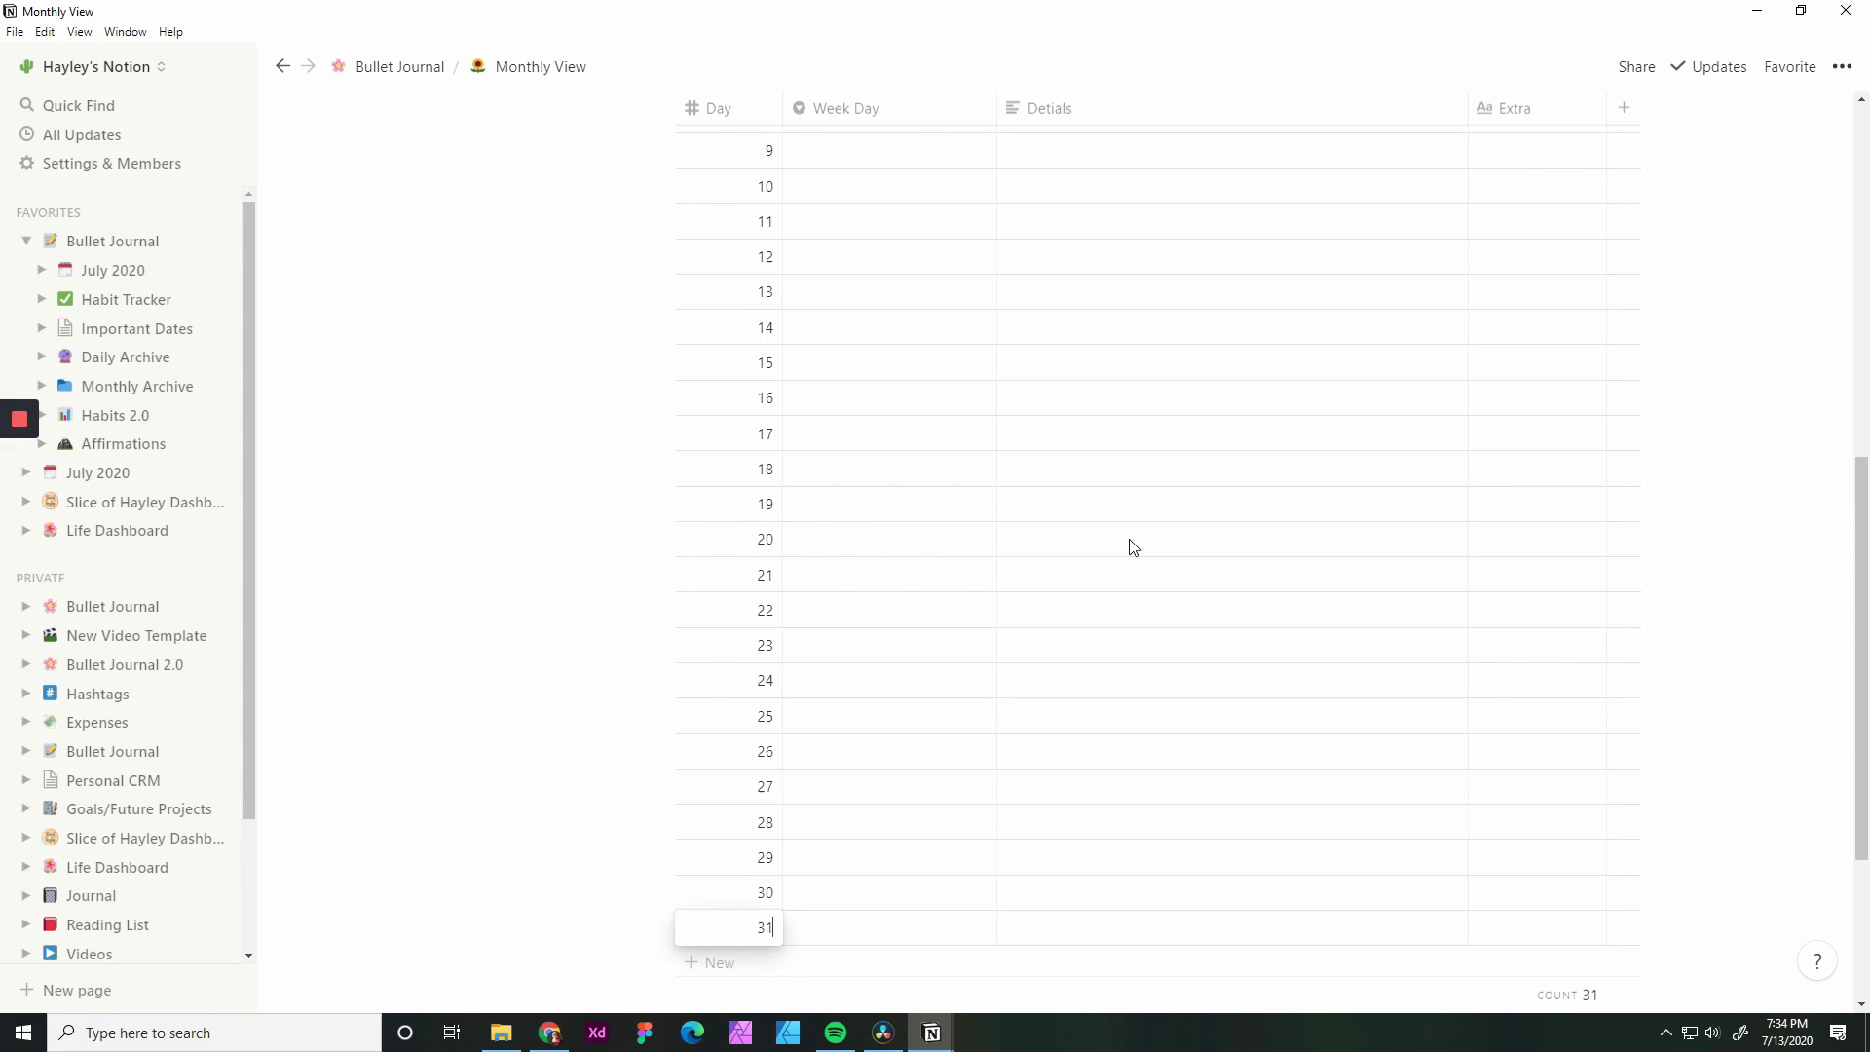
{"action": "left_click", "coordinate": [650, 935]}
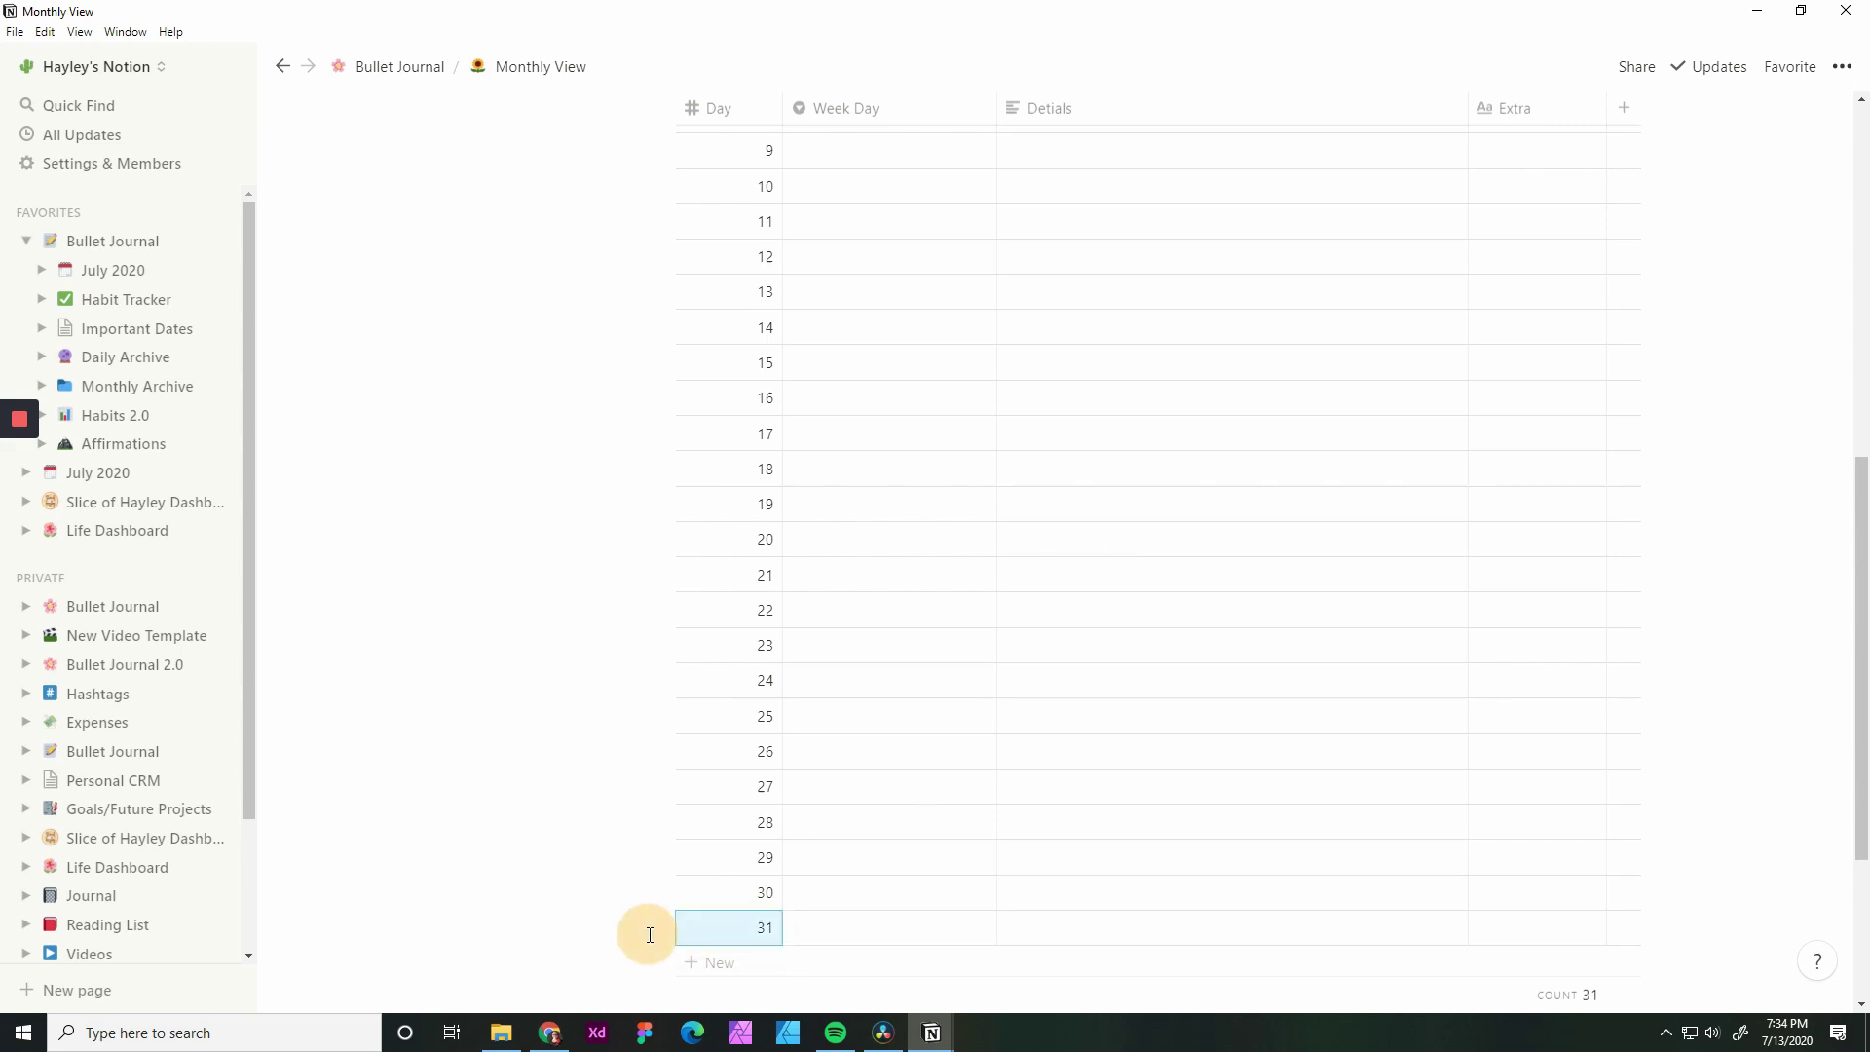
{"action": "left_click", "coordinate": [660, 928]}
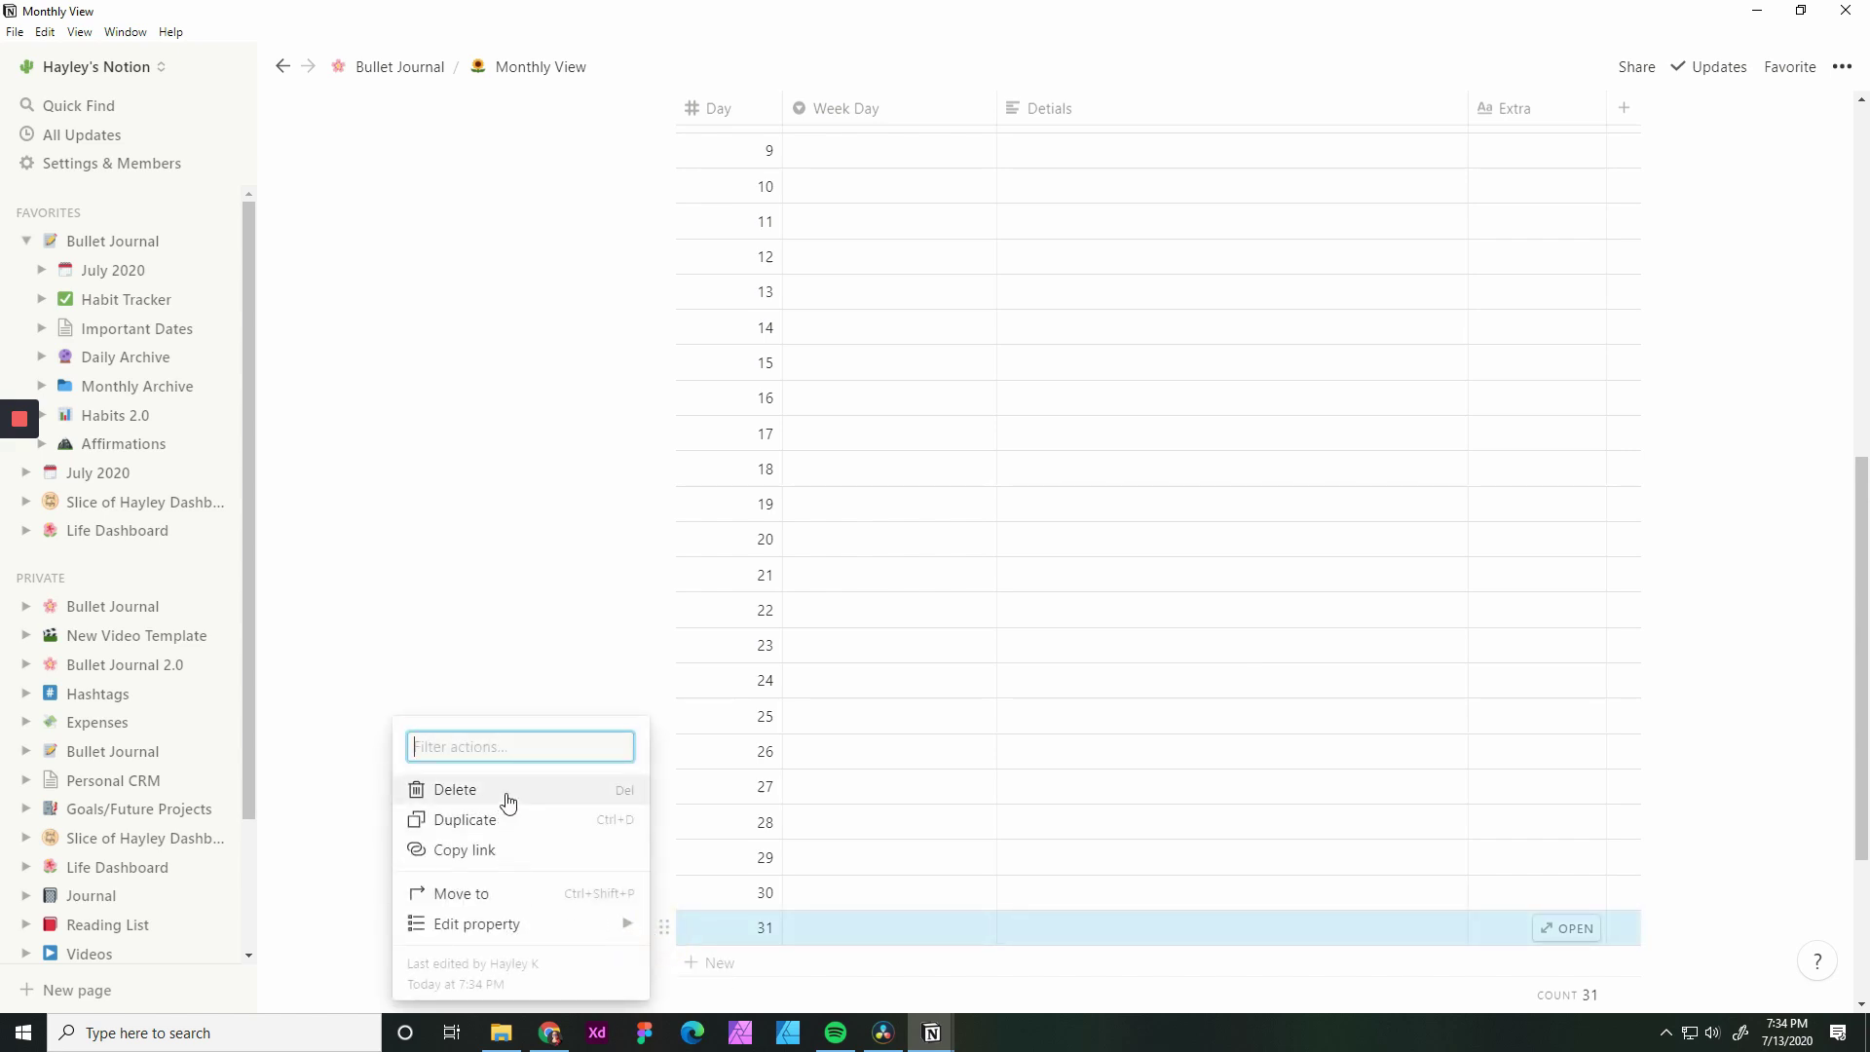
{"action": "left_click", "coordinate": [1306, 893]}
{"action": "scroll", "coordinate": [1303, 889], "scroll_direction": "up", "scroll_amount": 5}
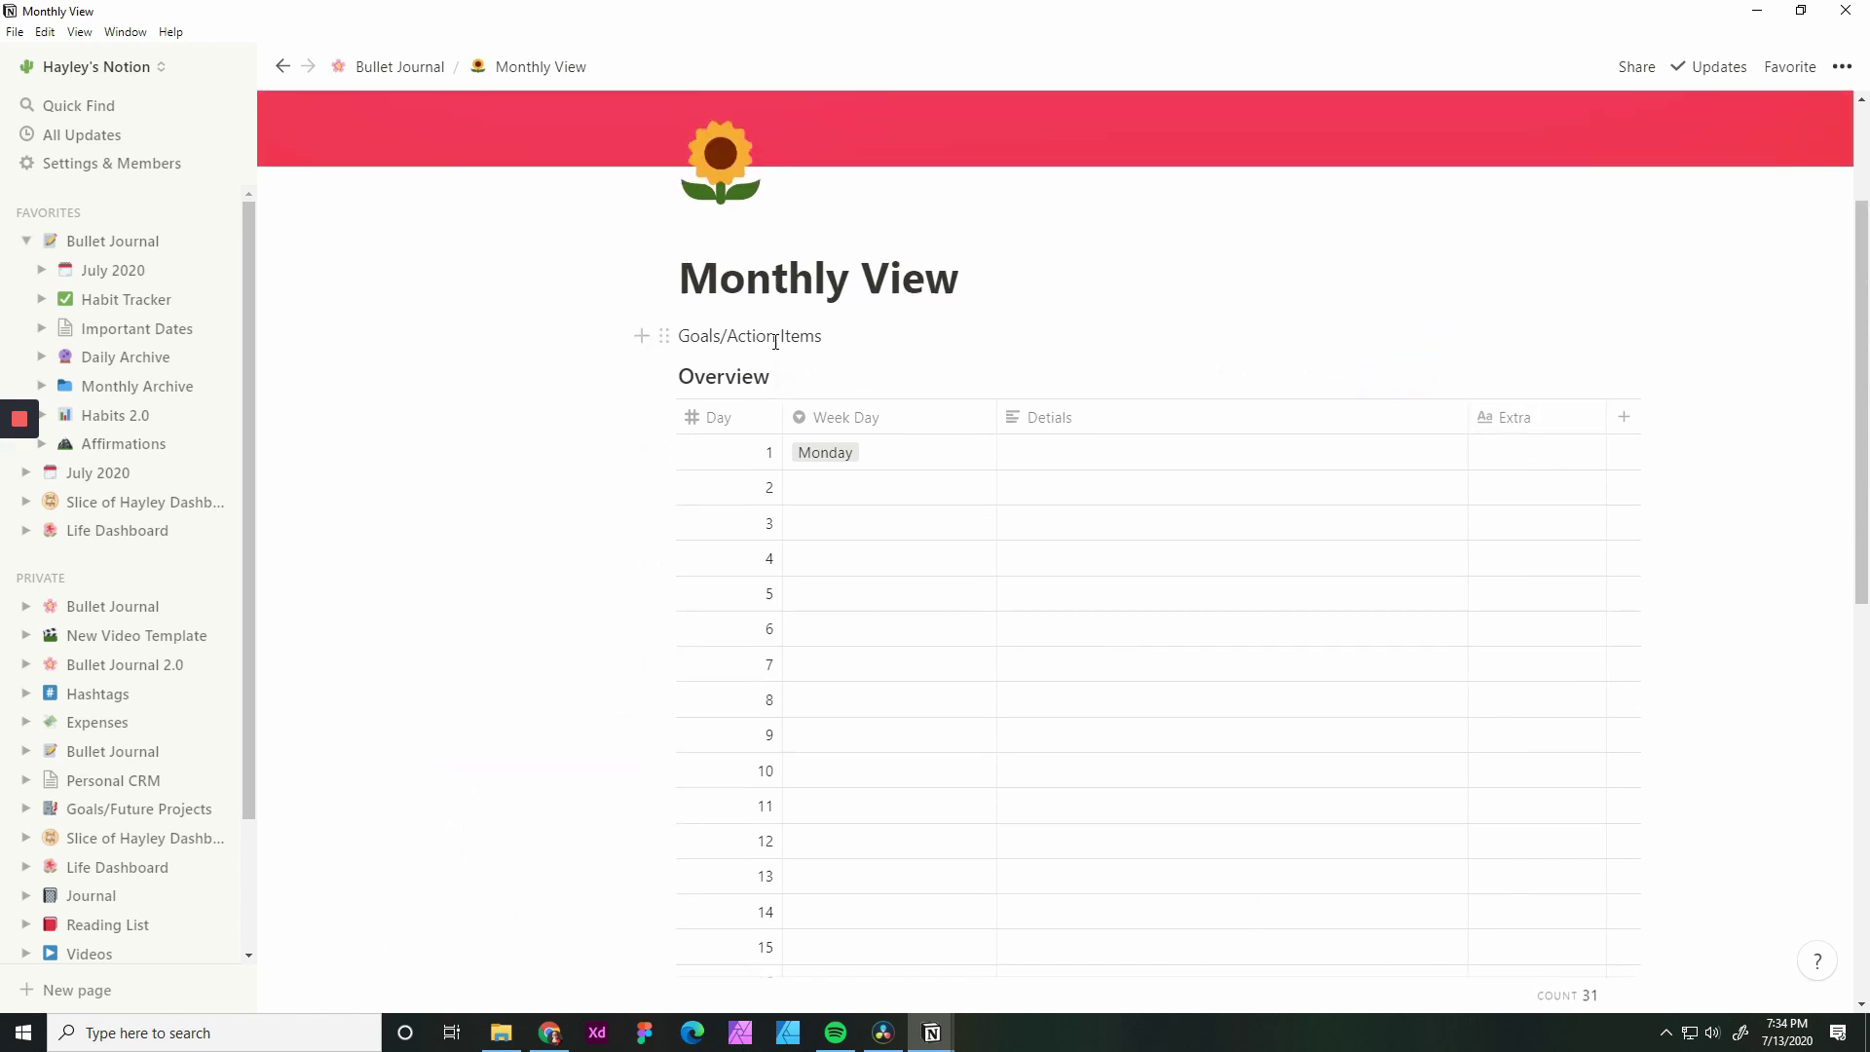
Turn Goals/Action Items into a Heading 2 and start a new block beneath it
{"action": "left_click", "coordinate": [665, 336]}
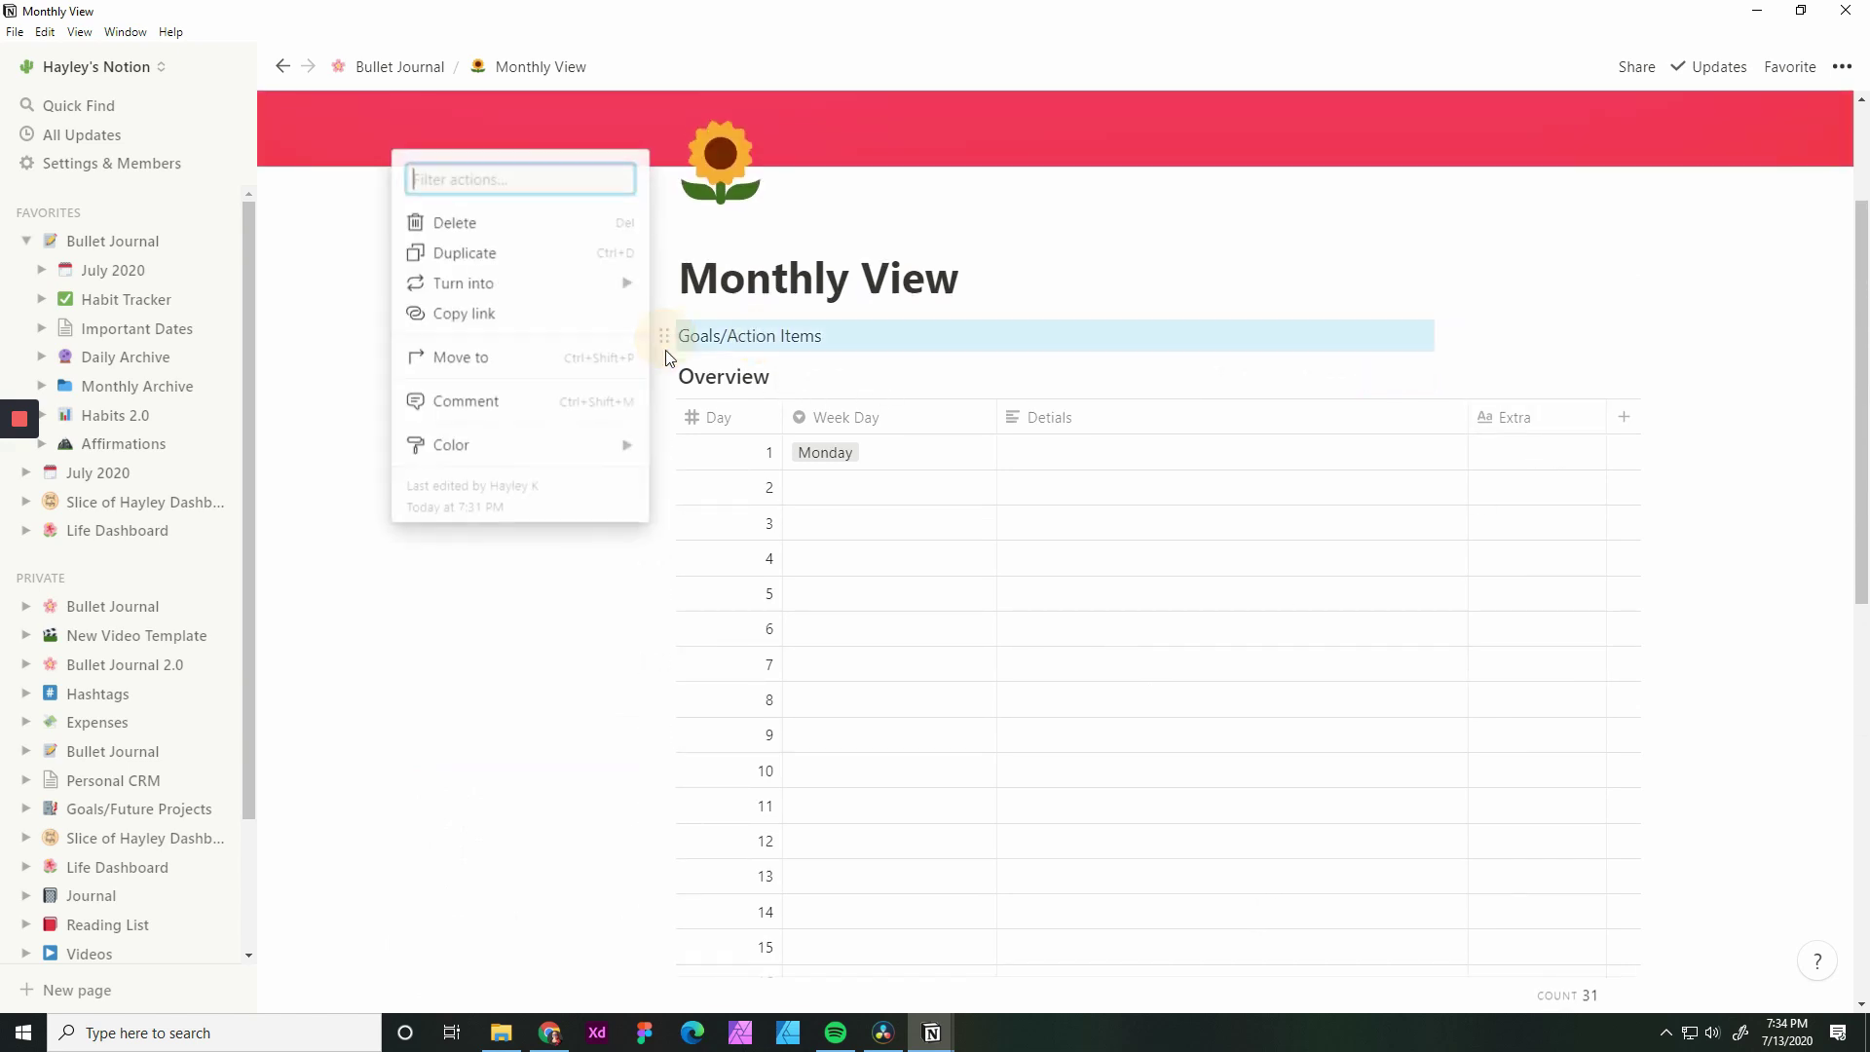
{"action": "mouse_move", "coordinate": [519, 282]}
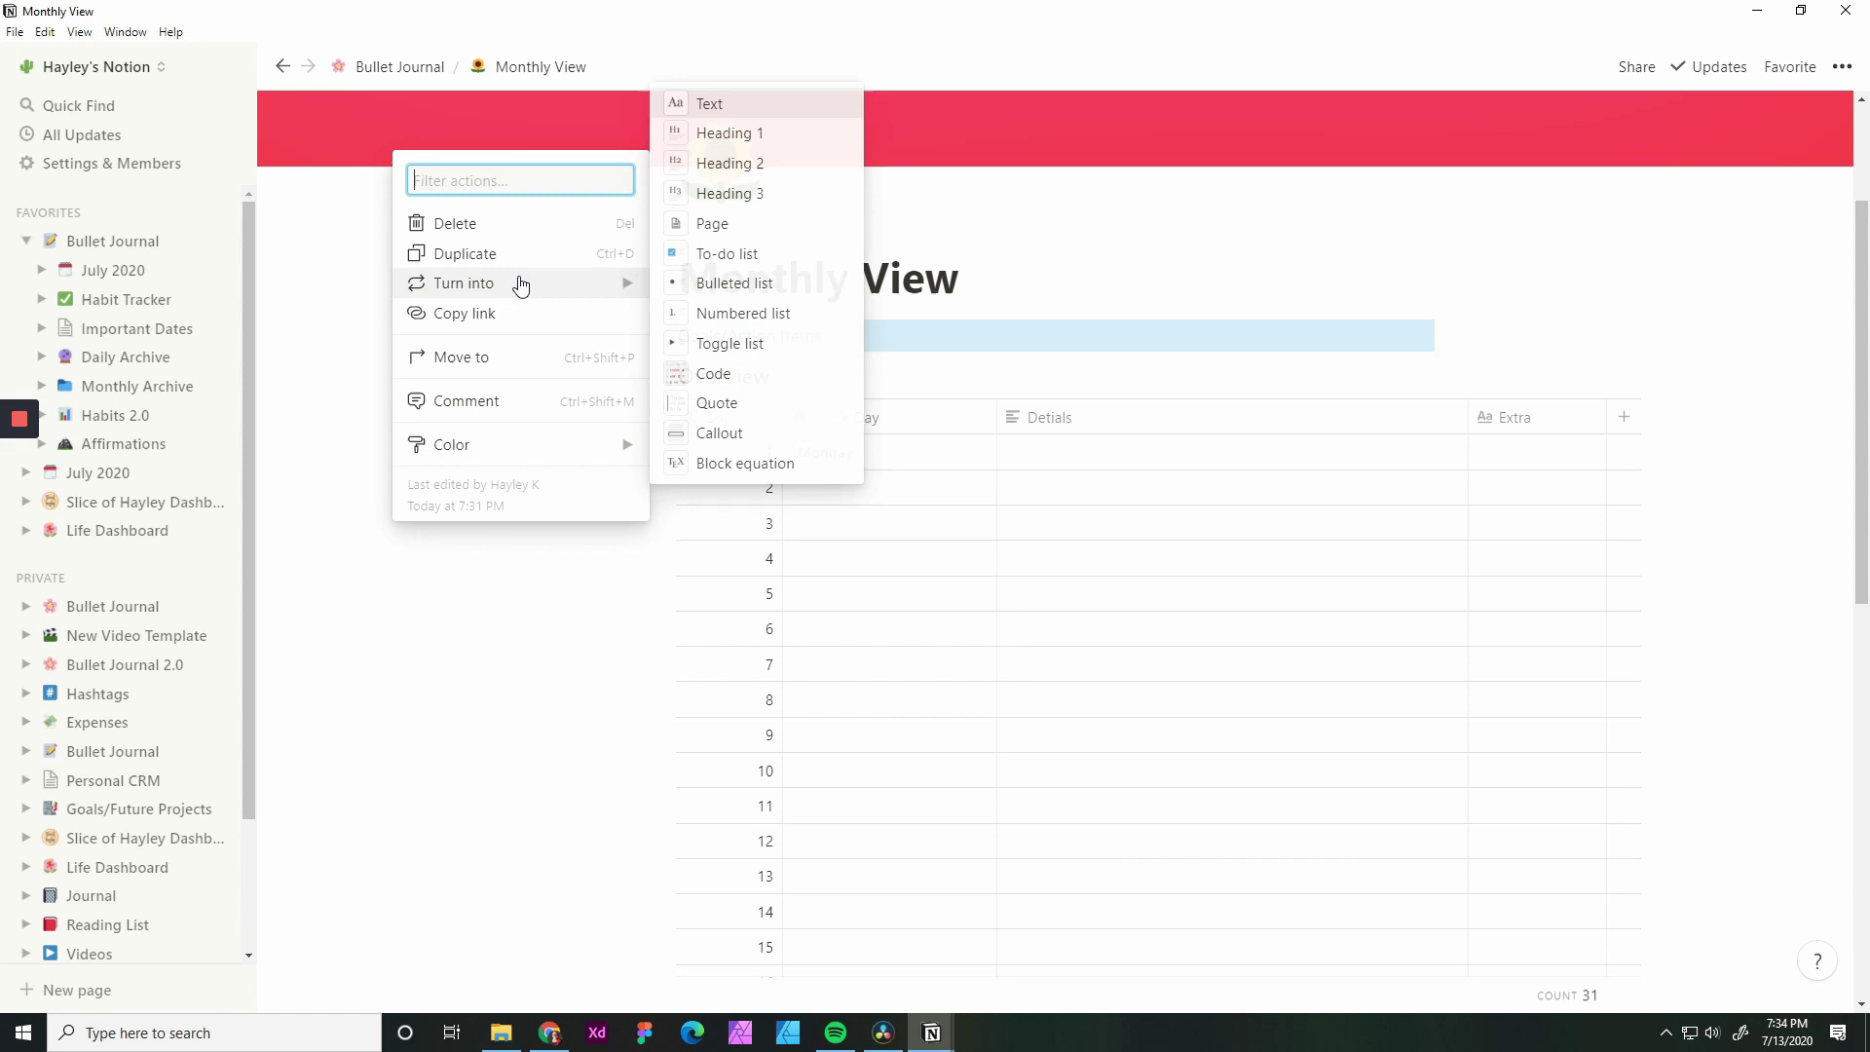
{"action": "left_click", "coordinate": [767, 171]}
{"action": "left_click", "coordinate": [928, 342]}
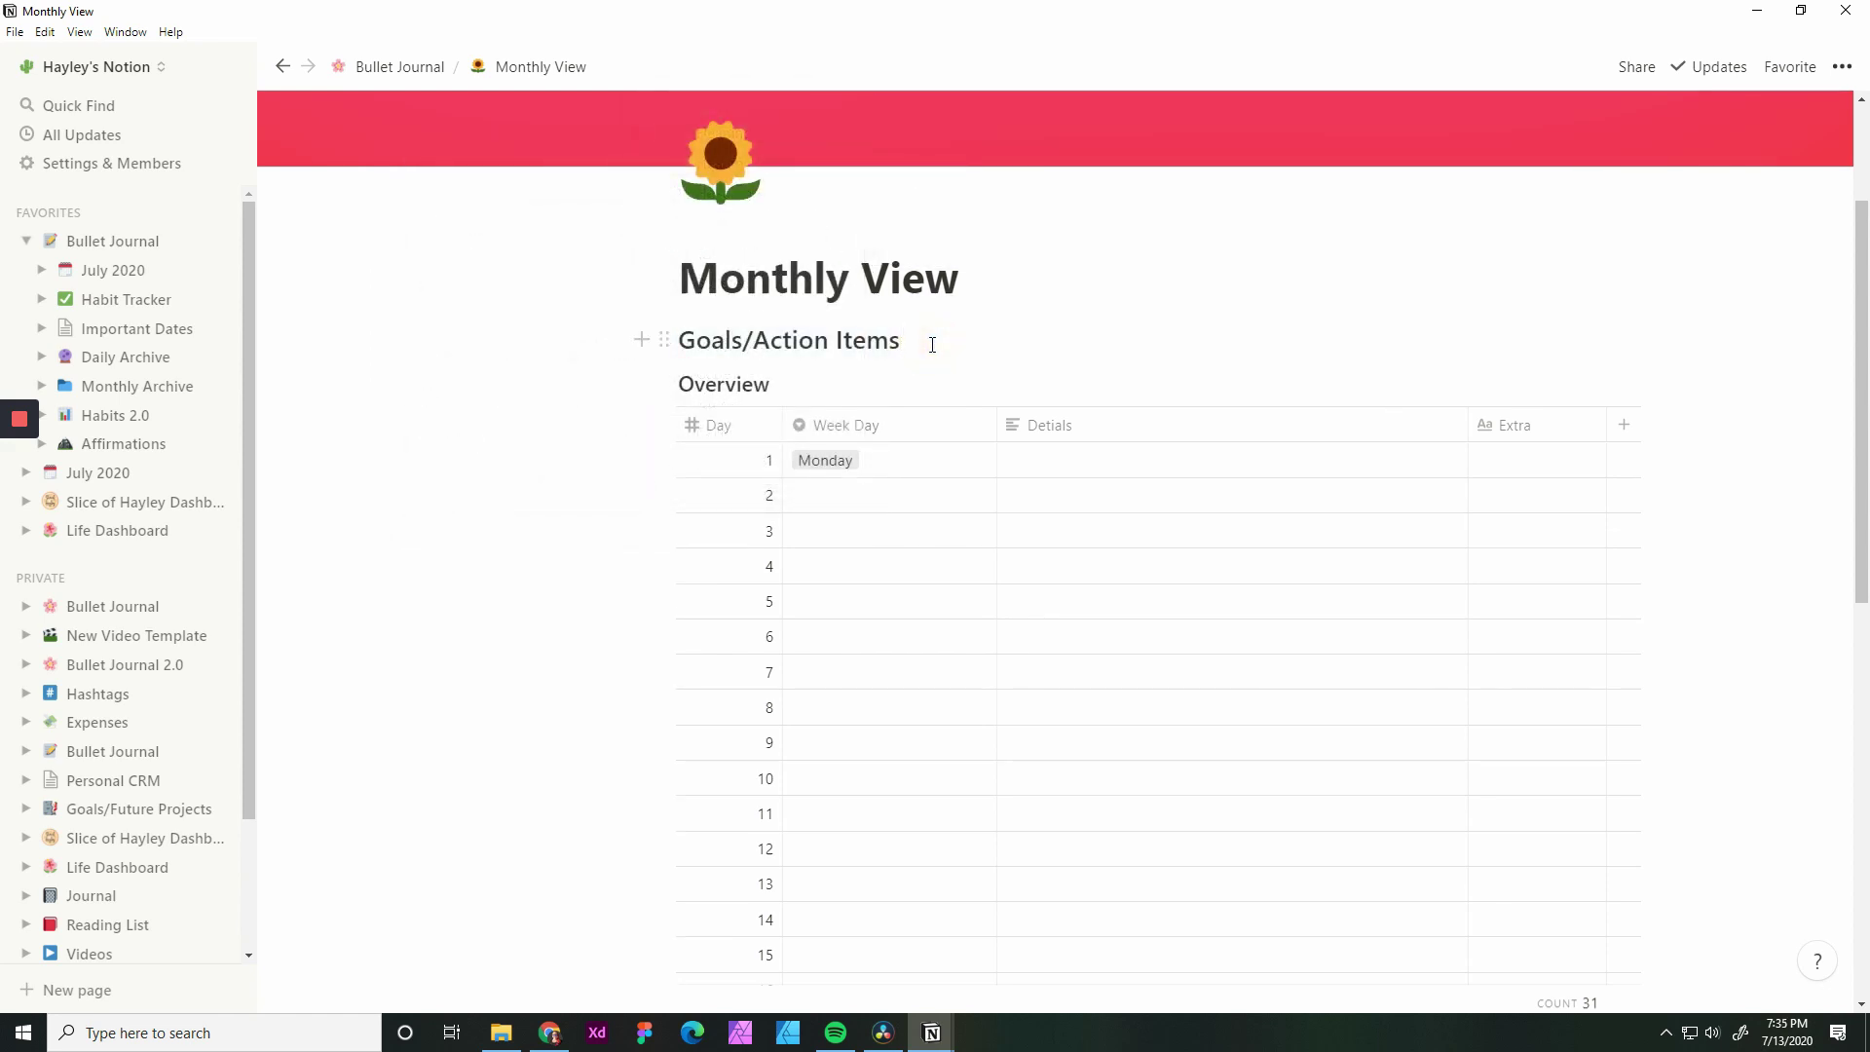
{"action": "key", "text": "Return"}
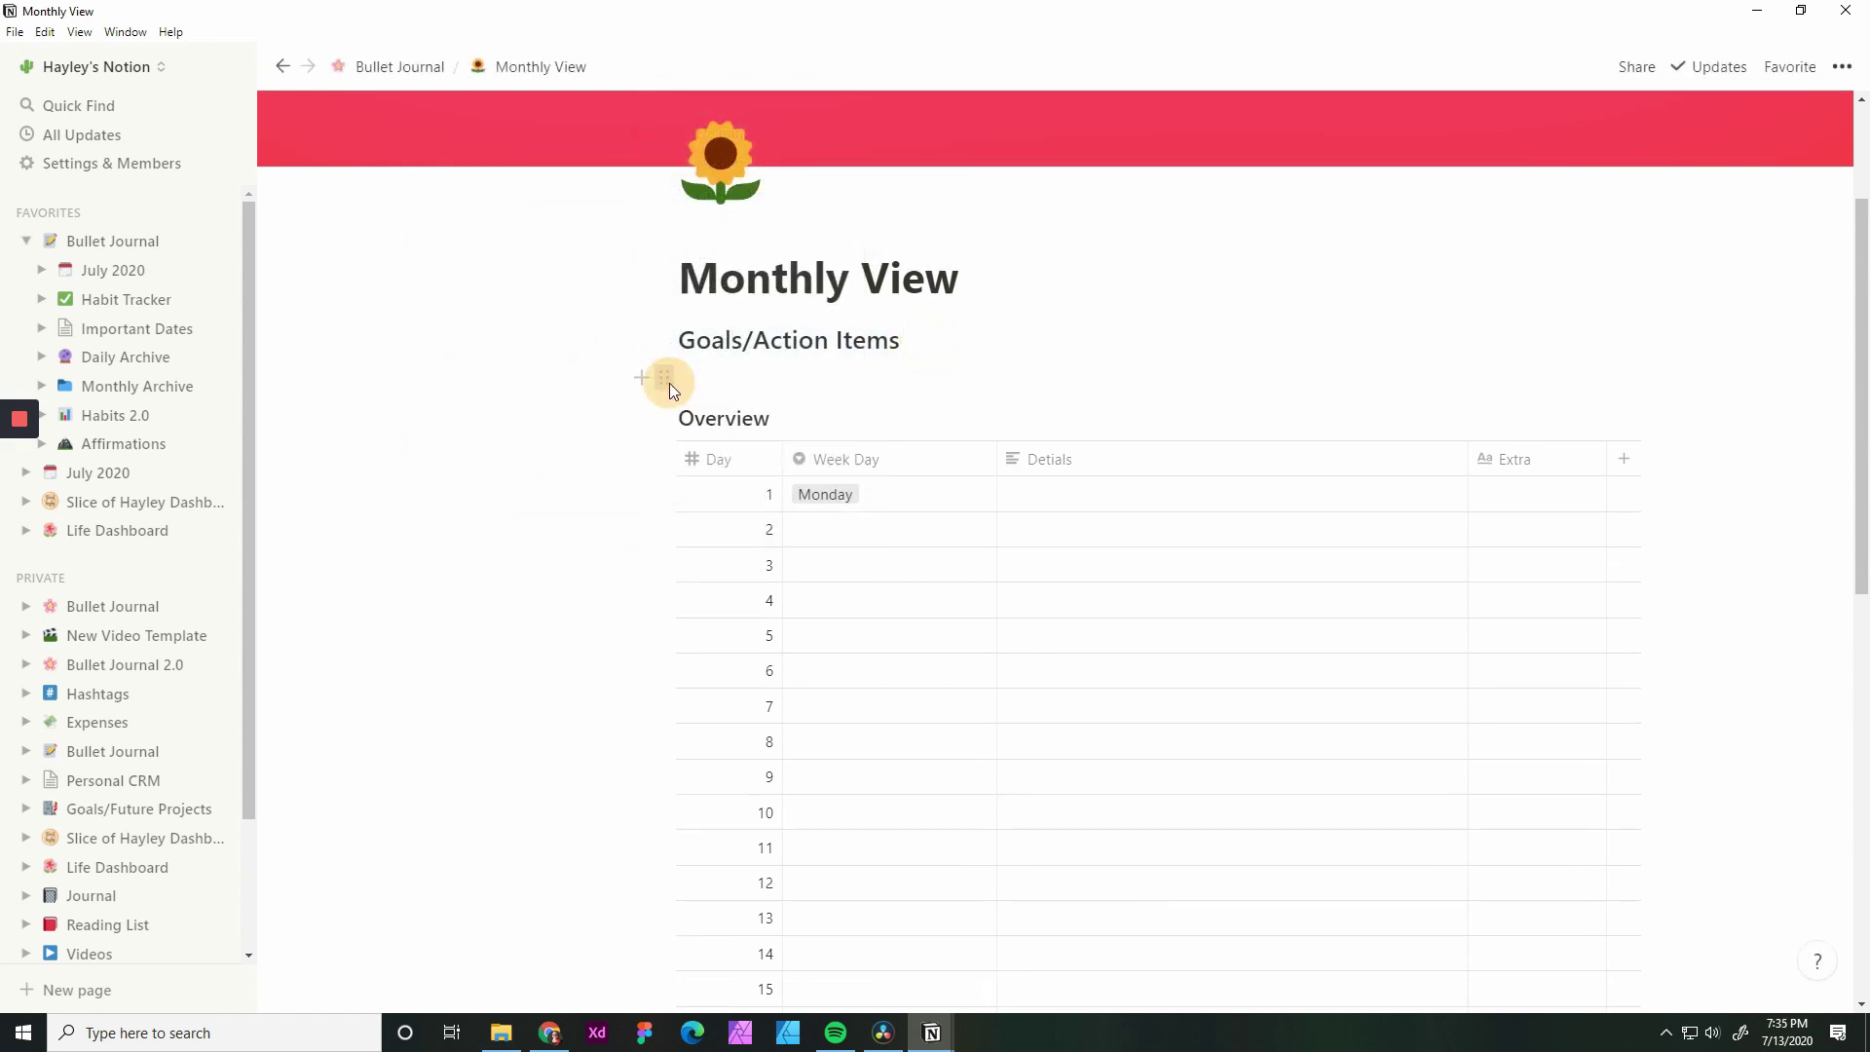
Turn the empty block under the heading into a toggle list
{"action": "left_click", "coordinate": [664, 378]}
{"action": "mouse_move", "coordinate": [604, 324]}
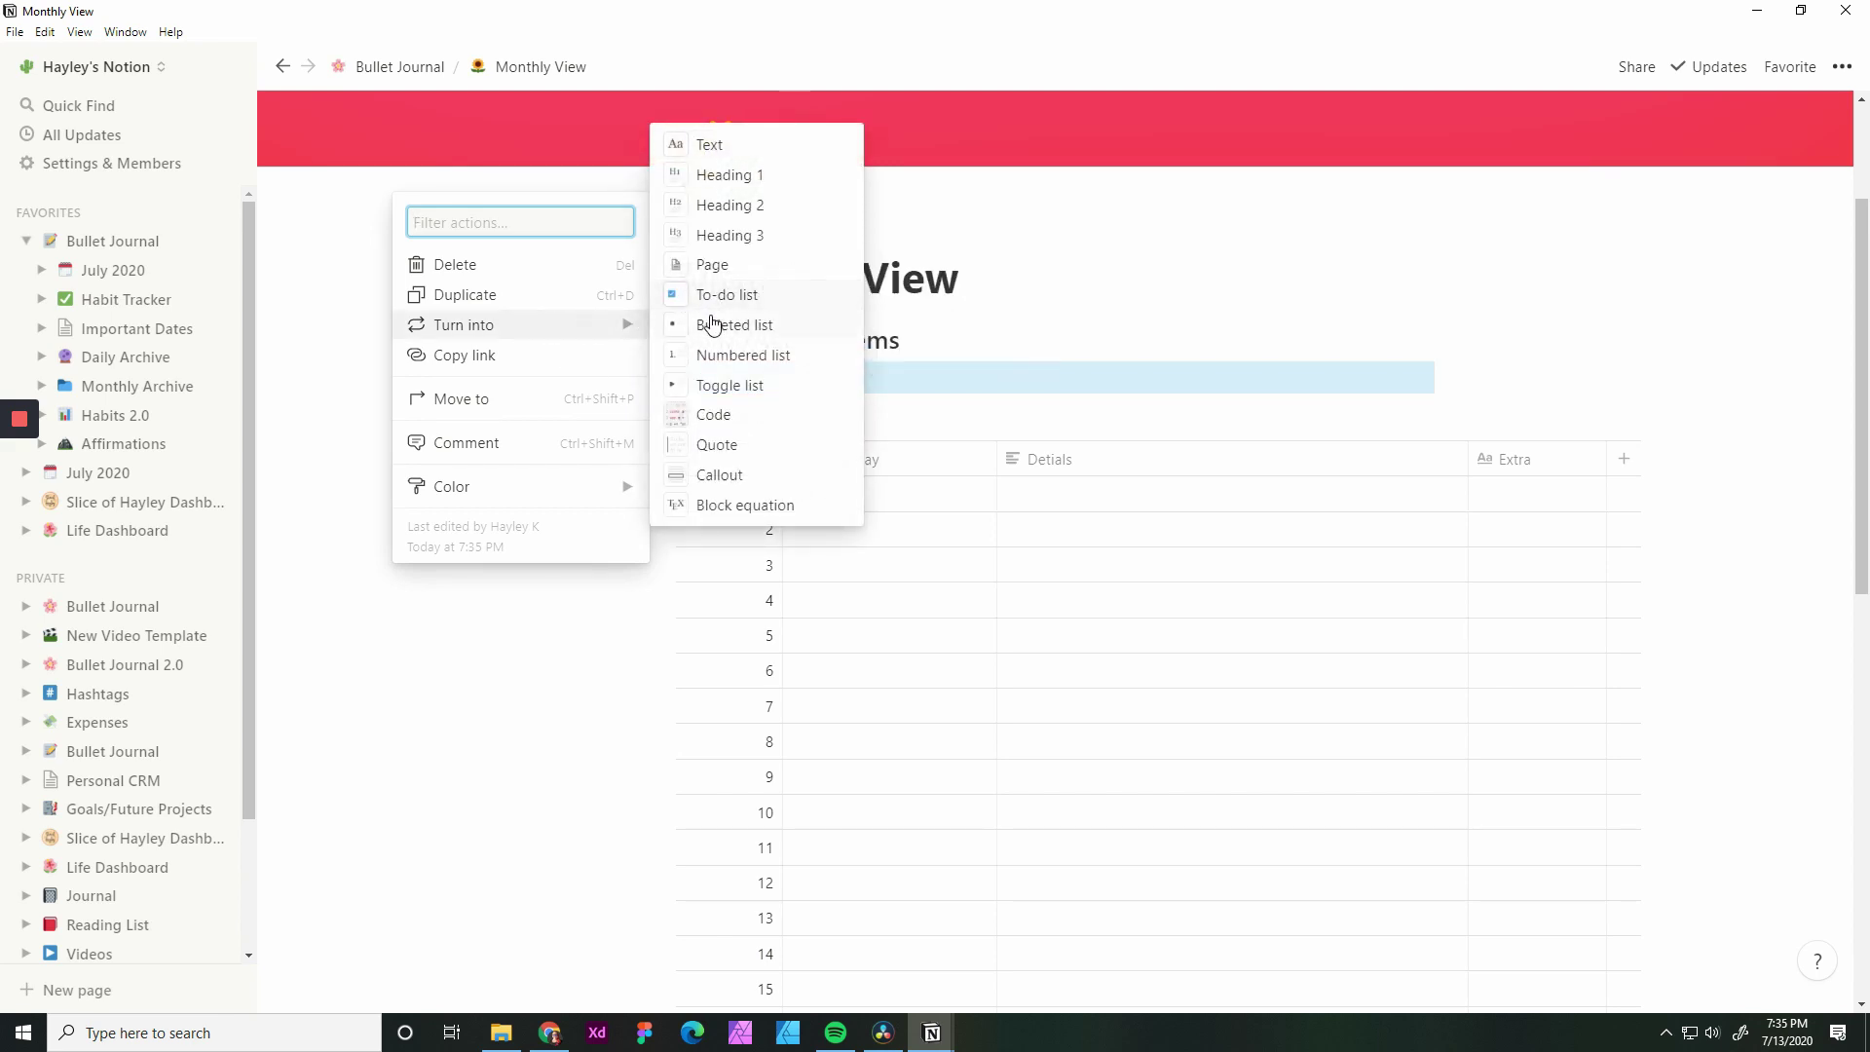
{"action": "left_click", "coordinate": [716, 390]}
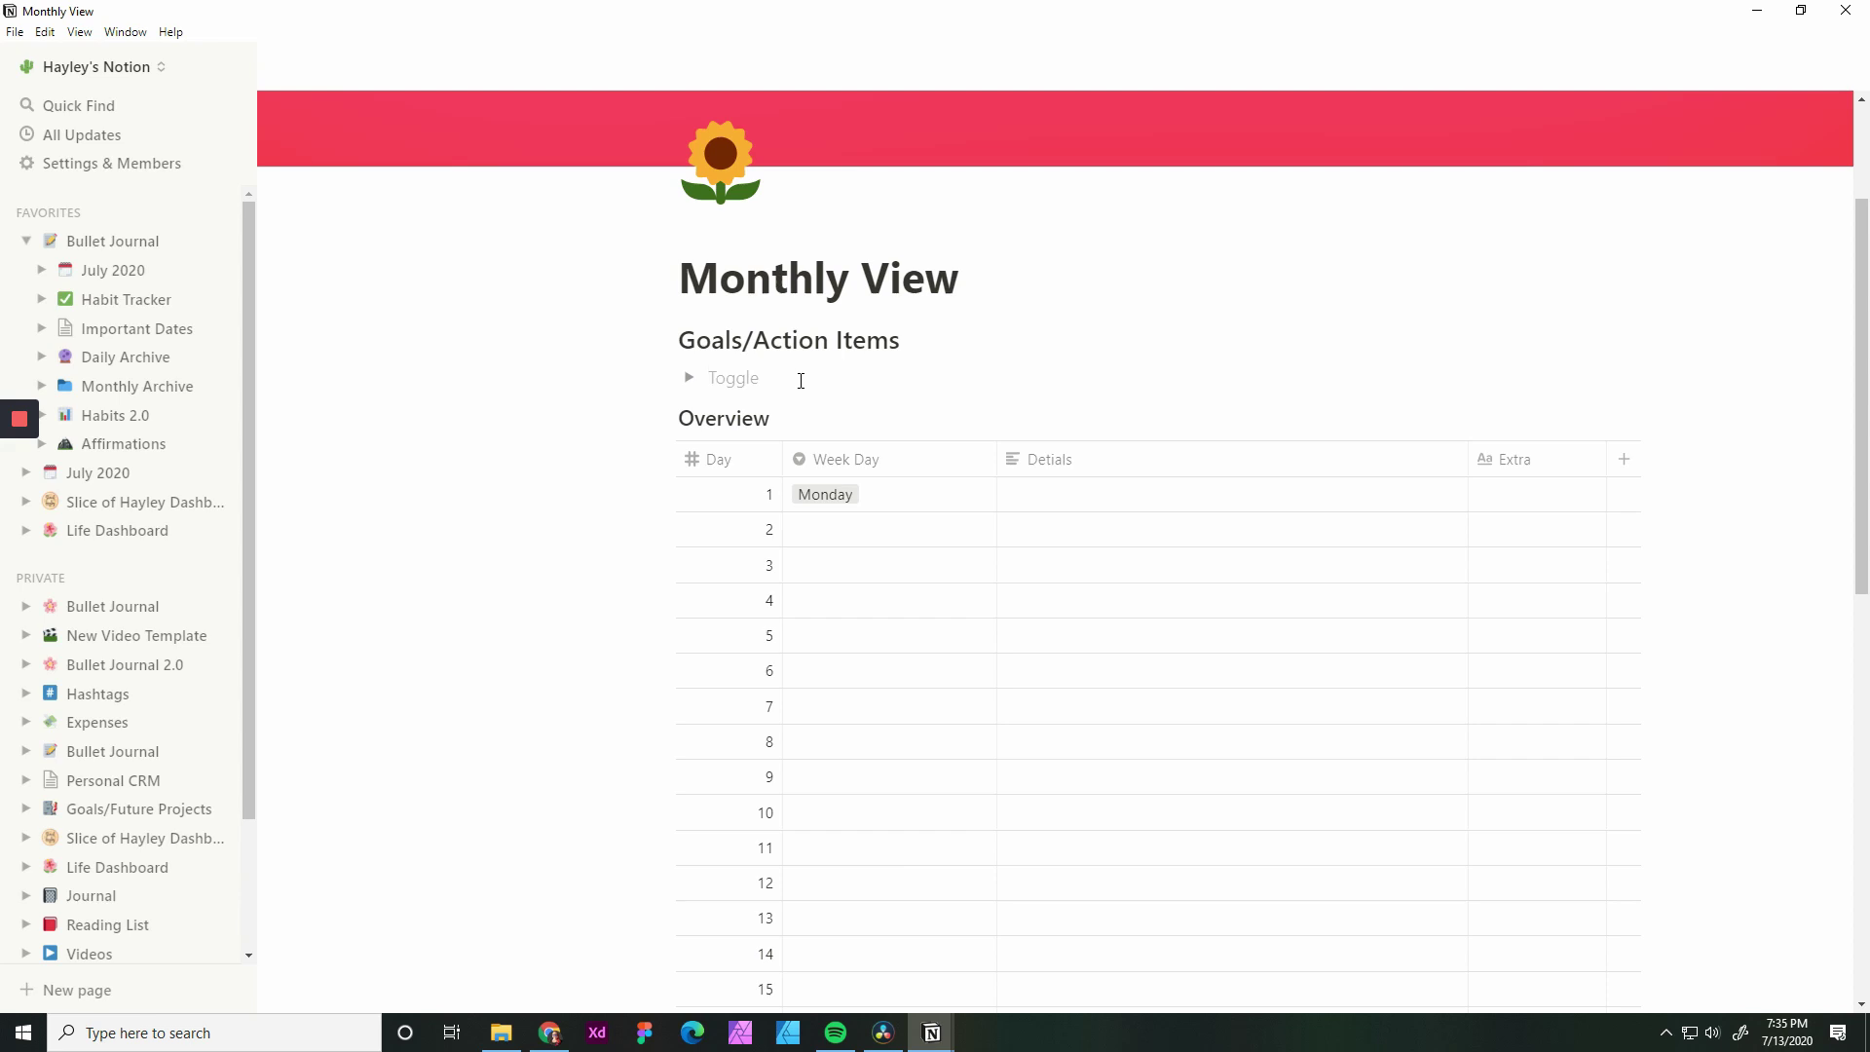
Fill the toggle with 'Focus Area' and add a second toggle named 'Focus 2'
{"action": "type", "text": "Focus Area"}
{"action": "key", "text": "Return"}
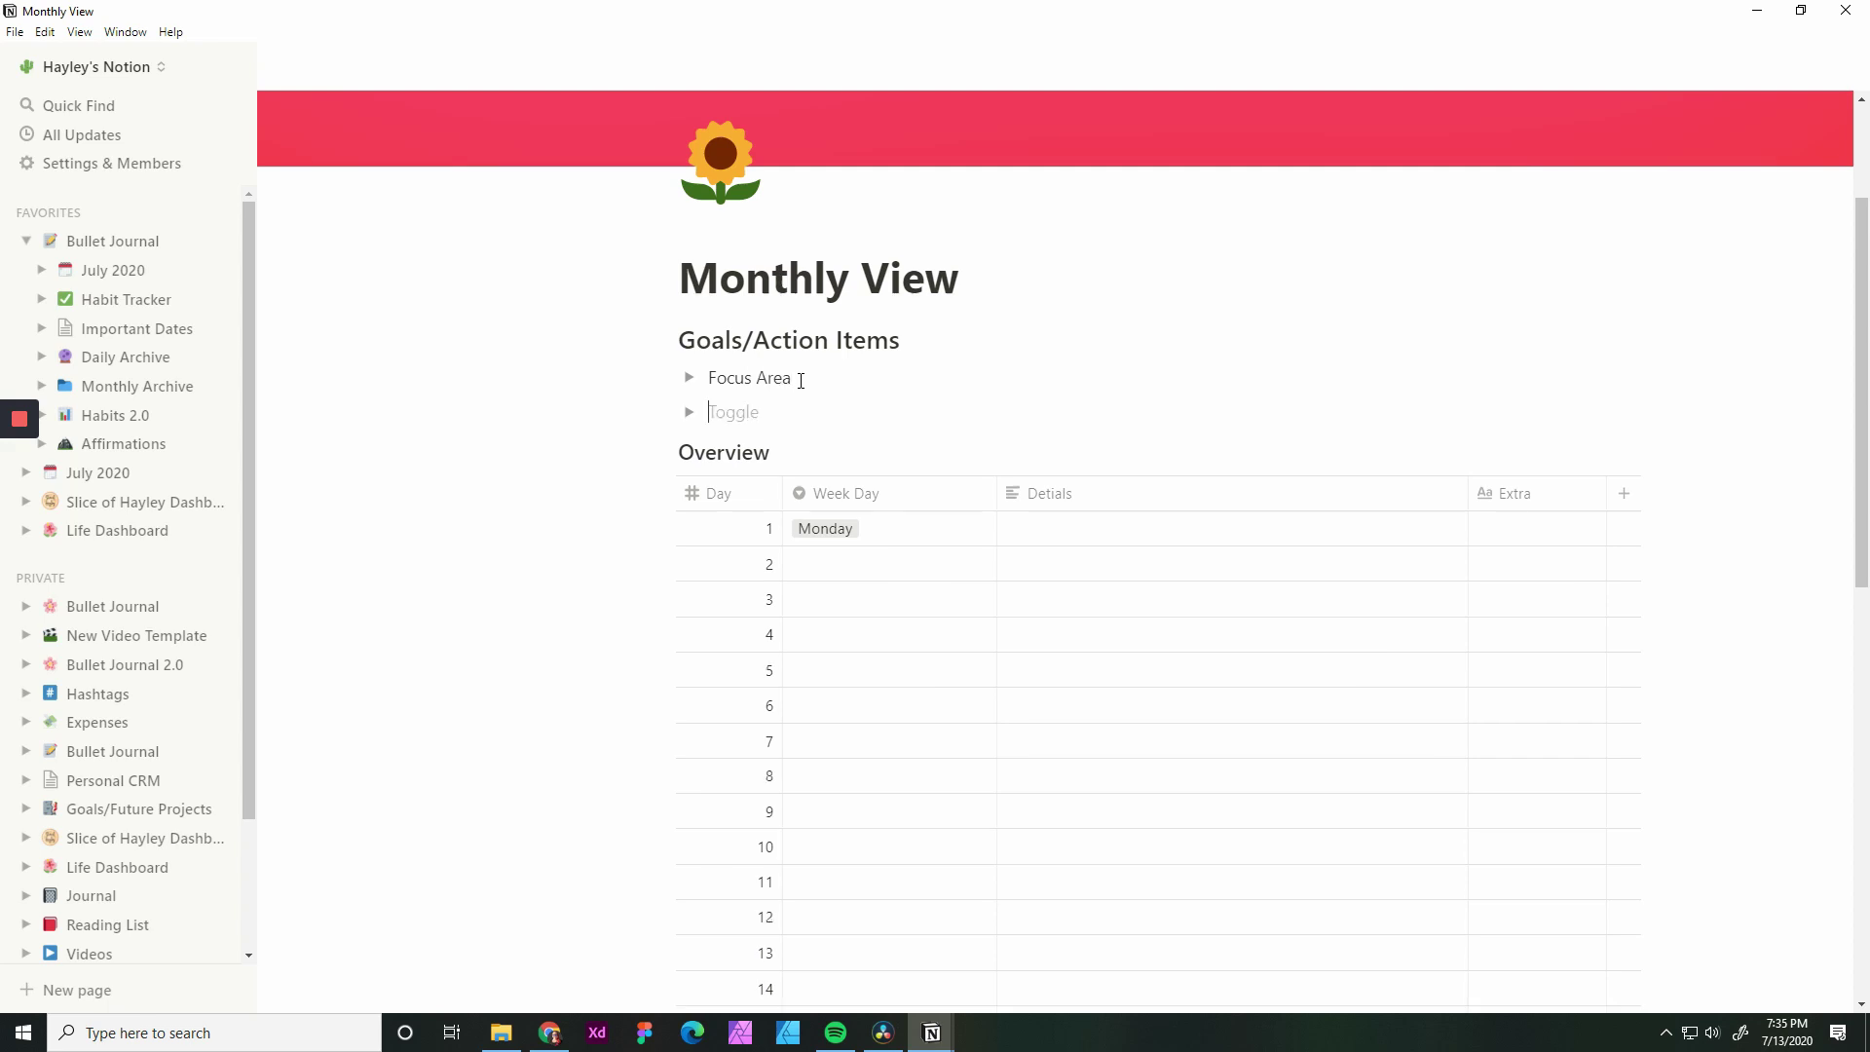
{"action": "type", "text": "Focus 2"}
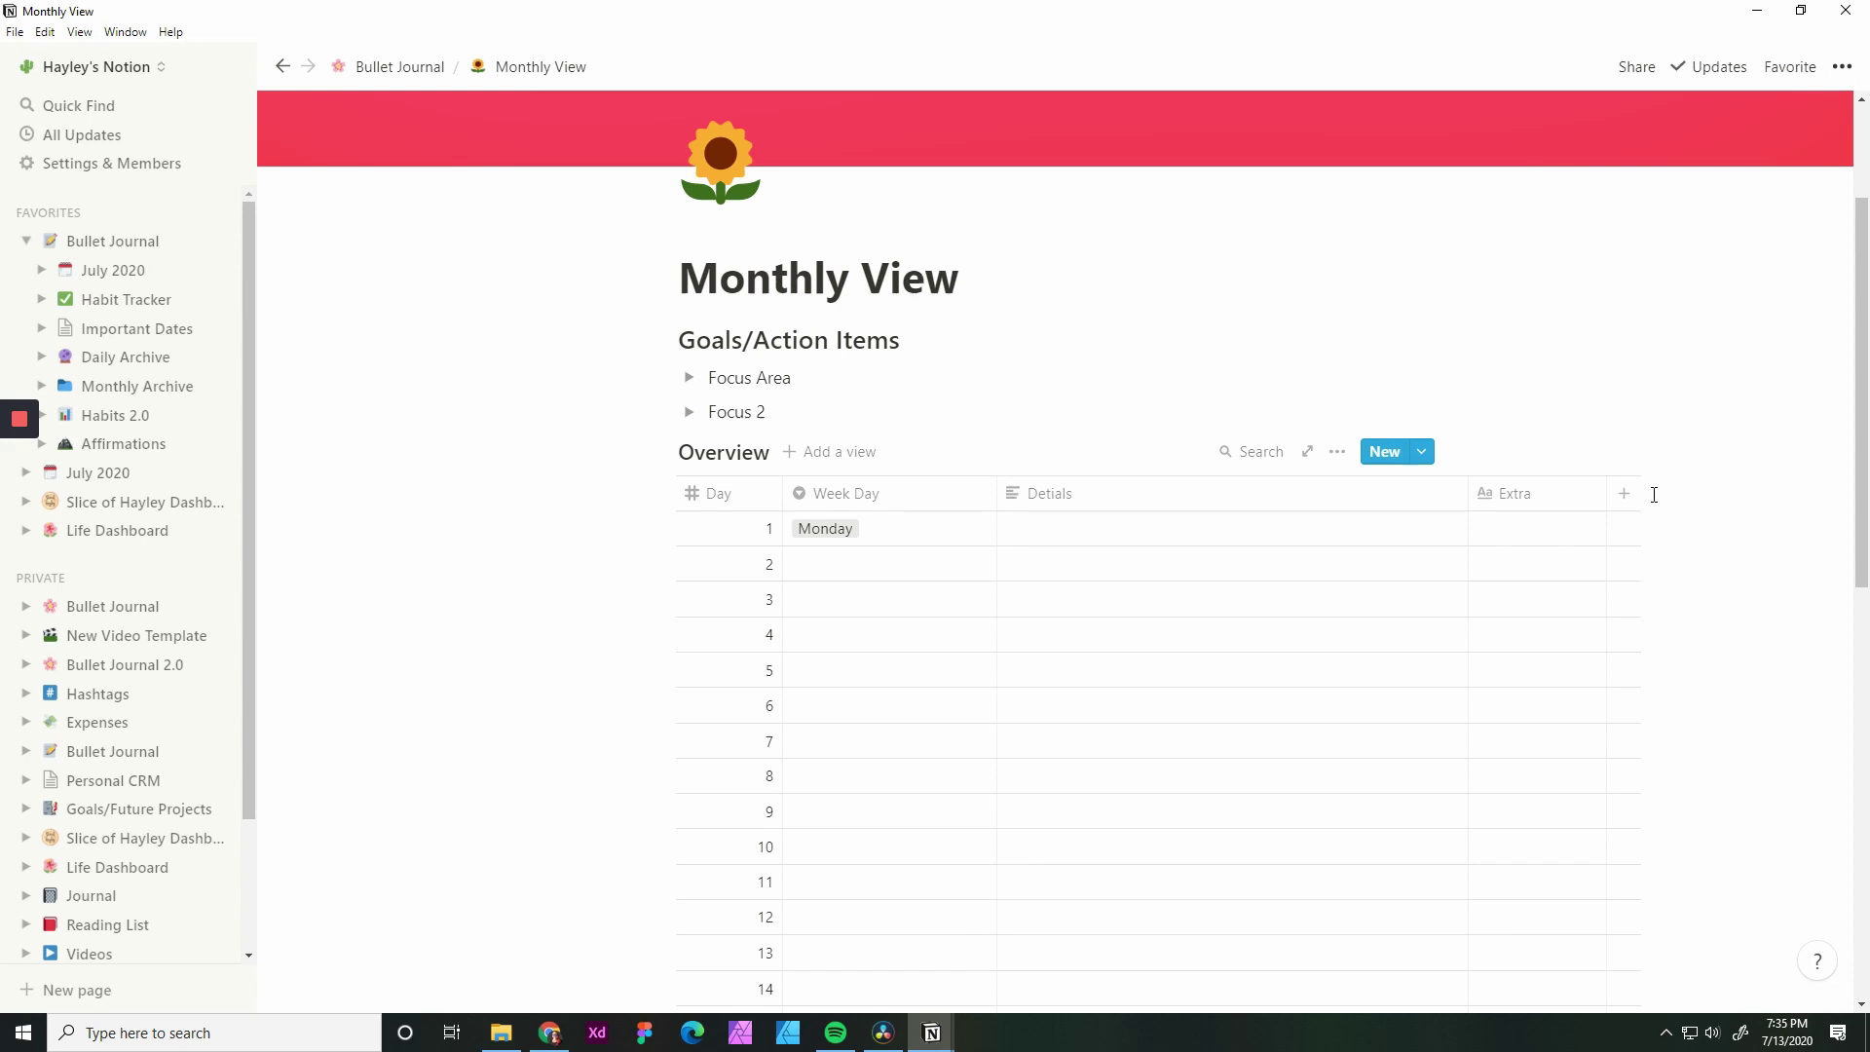
{"action": "scroll", "coordinate": [1651, 496], "scroll_direction": "down", "scroll_amount": 9}
{"action": "scroll", "coordinate": [1648, 498], "scroll_direction": "up", "scroll_amount": 6}
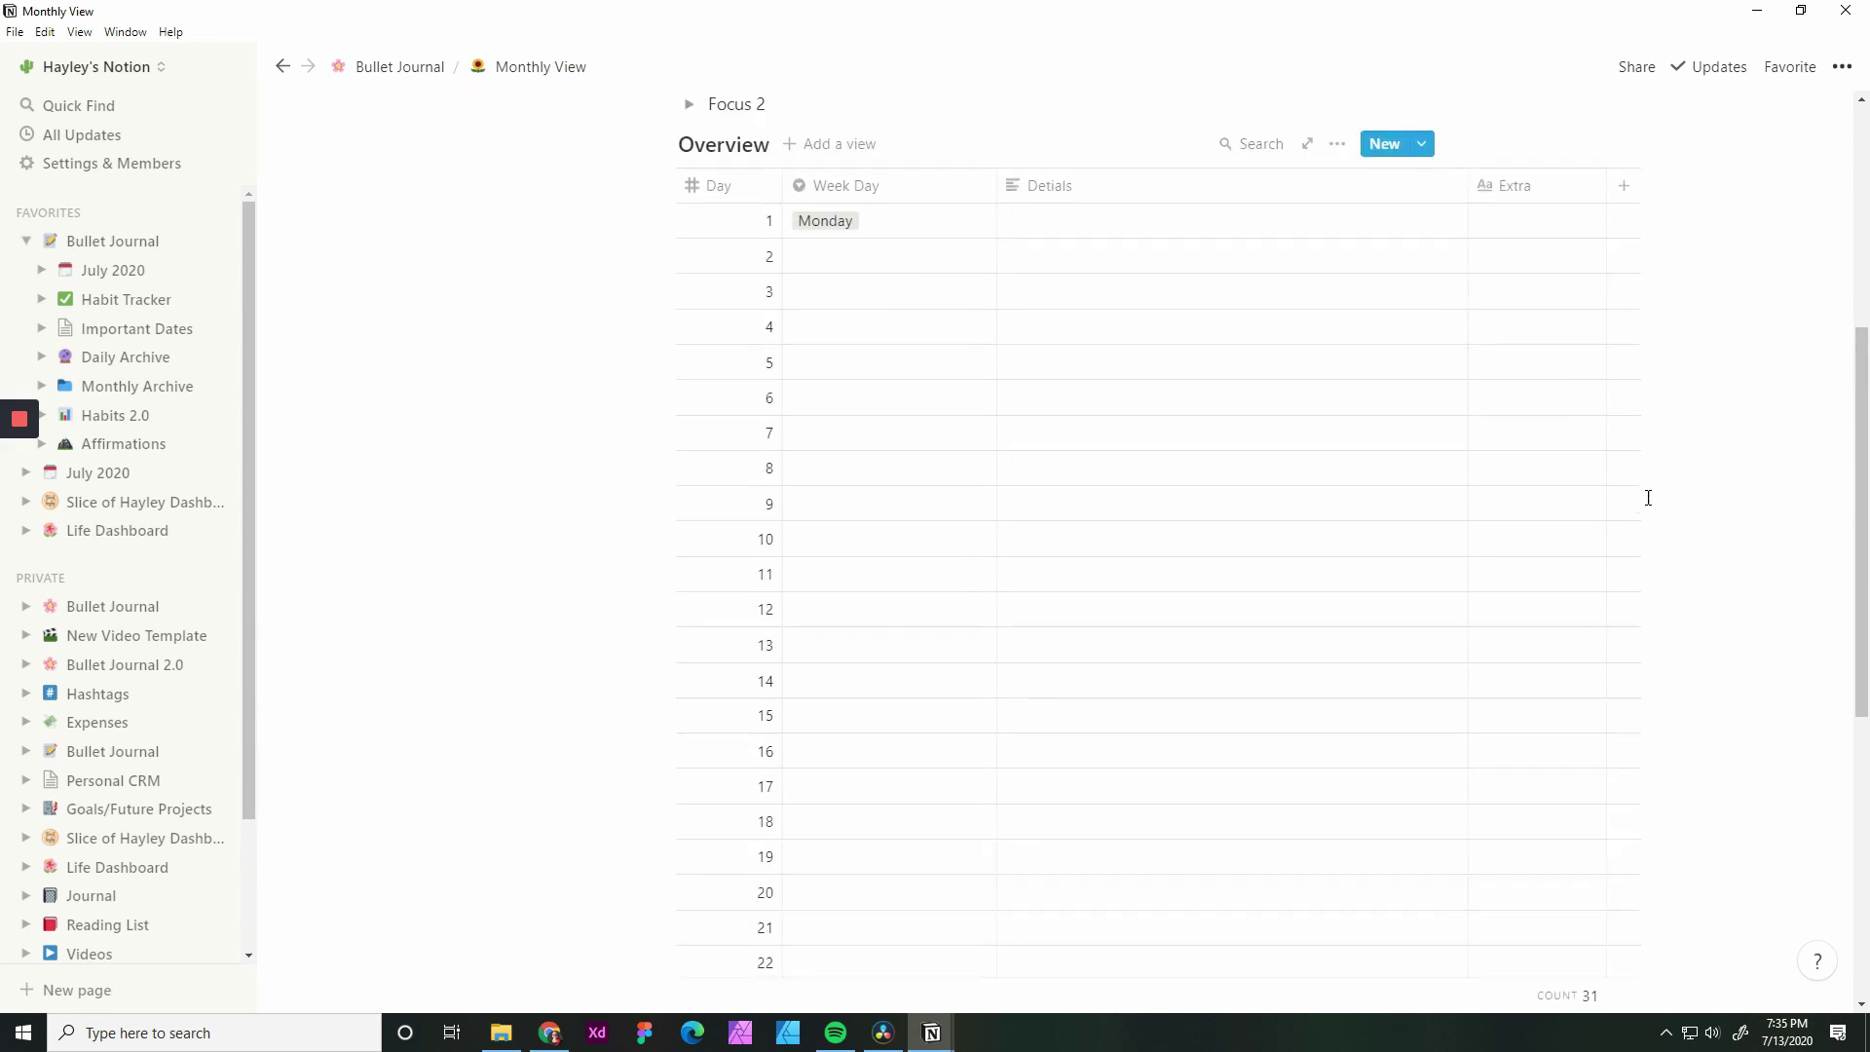
{"action": "scroll", "coordinate": [1648, 498], "scroll_direction": "up", "scroll_amount": 5}
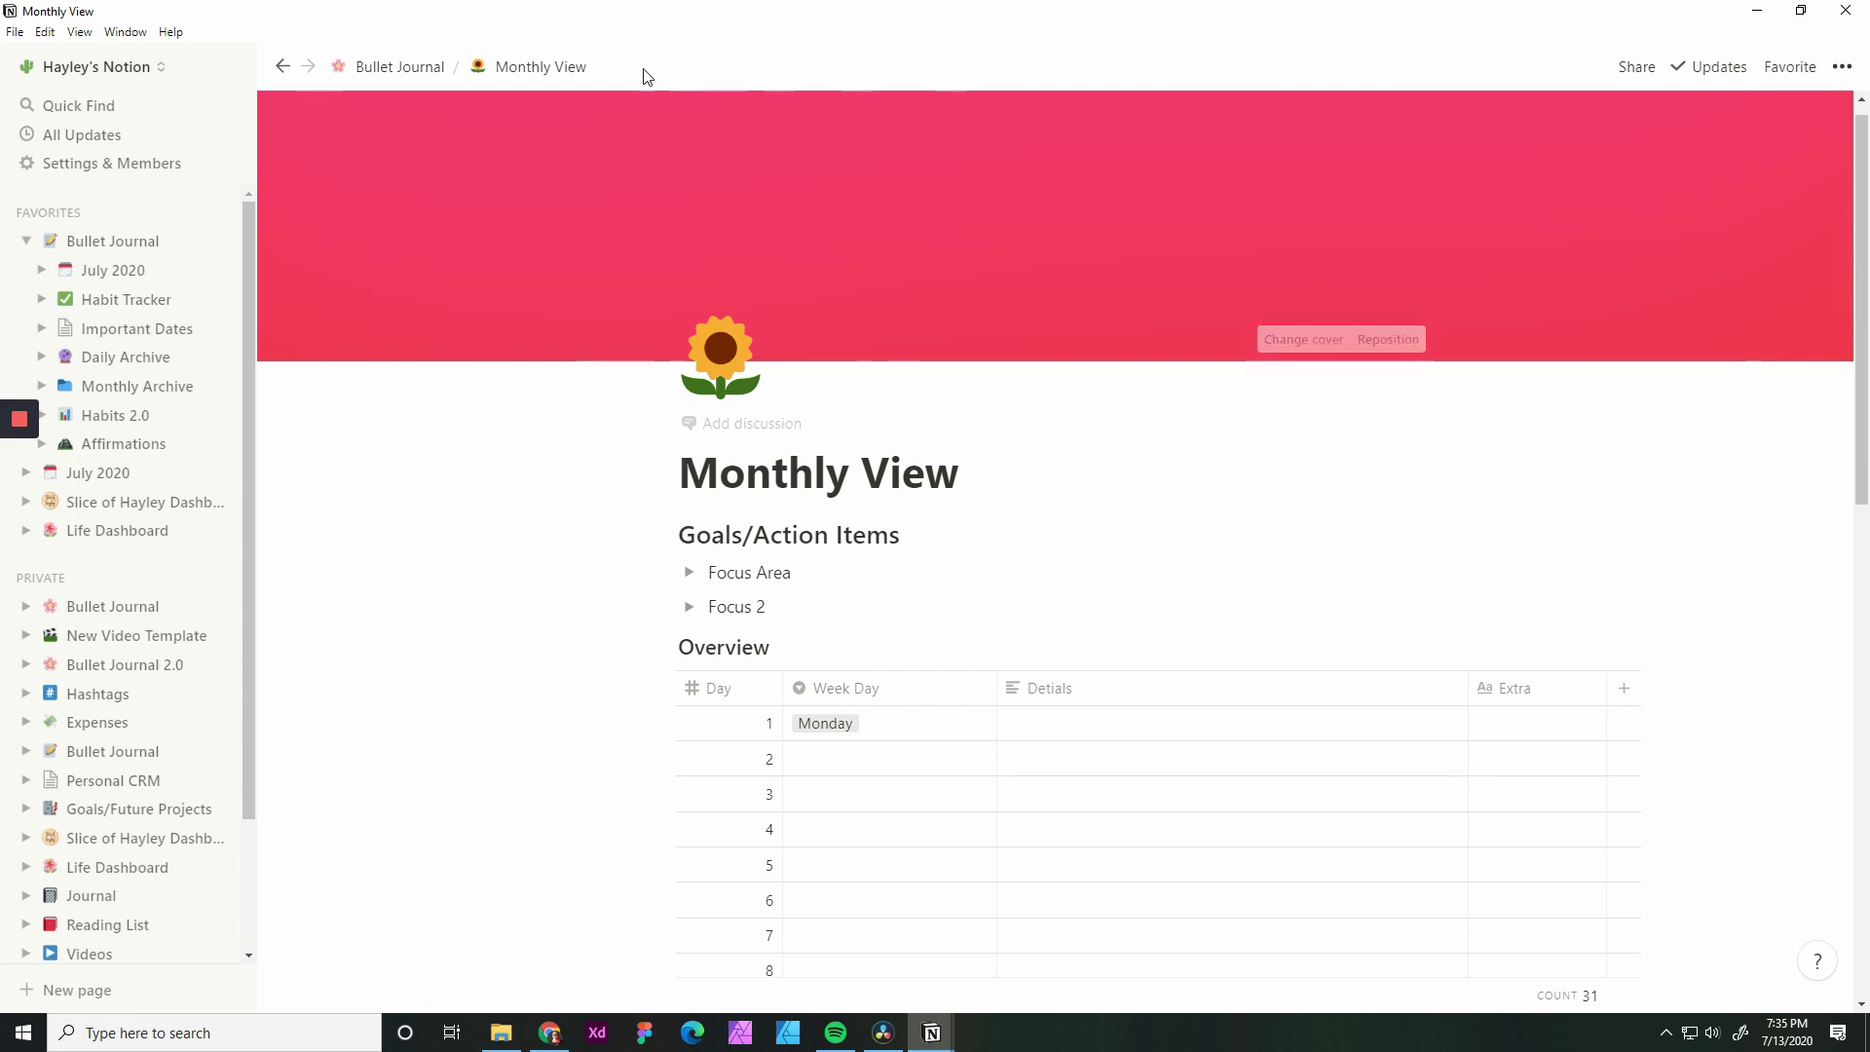
Return to Bullet Journal through the breadcrumb and open the Daily View page
{"action": "left_click", "coordinate": [397, 67]}
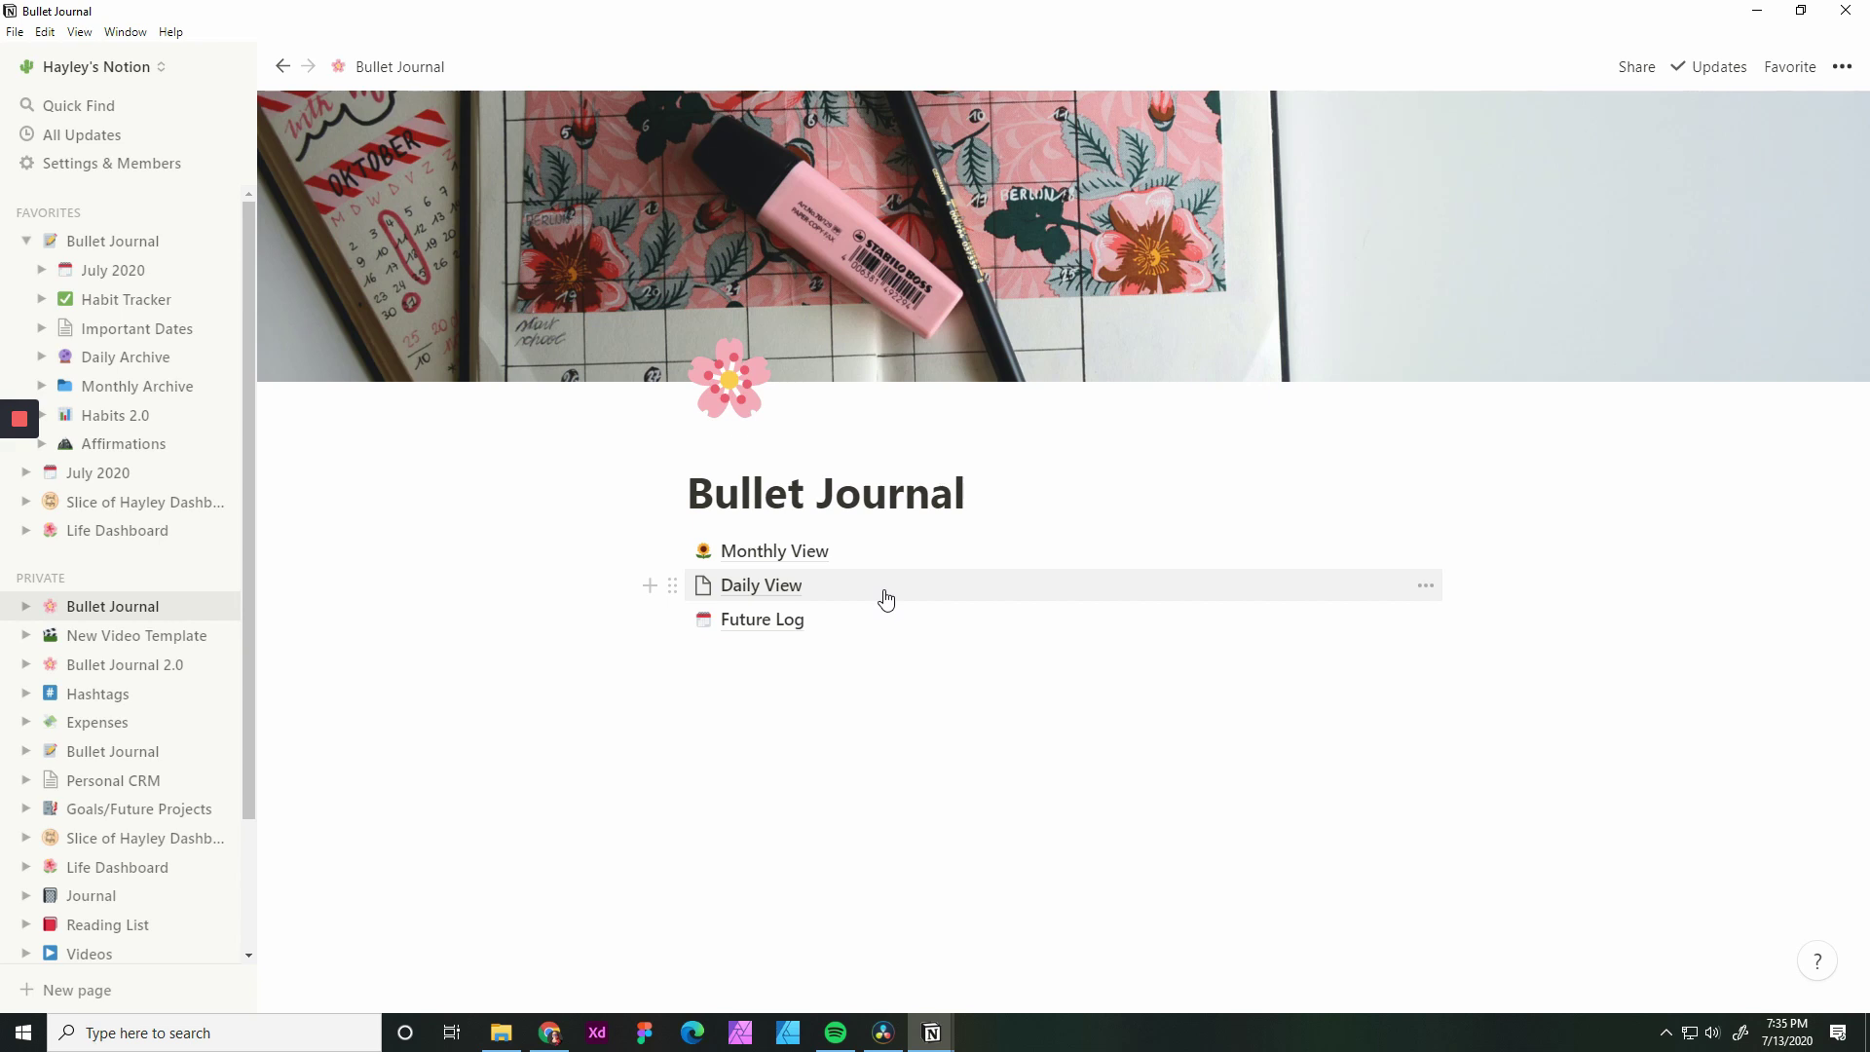
{"action": "left_click", "coordinate": [770, 589]}
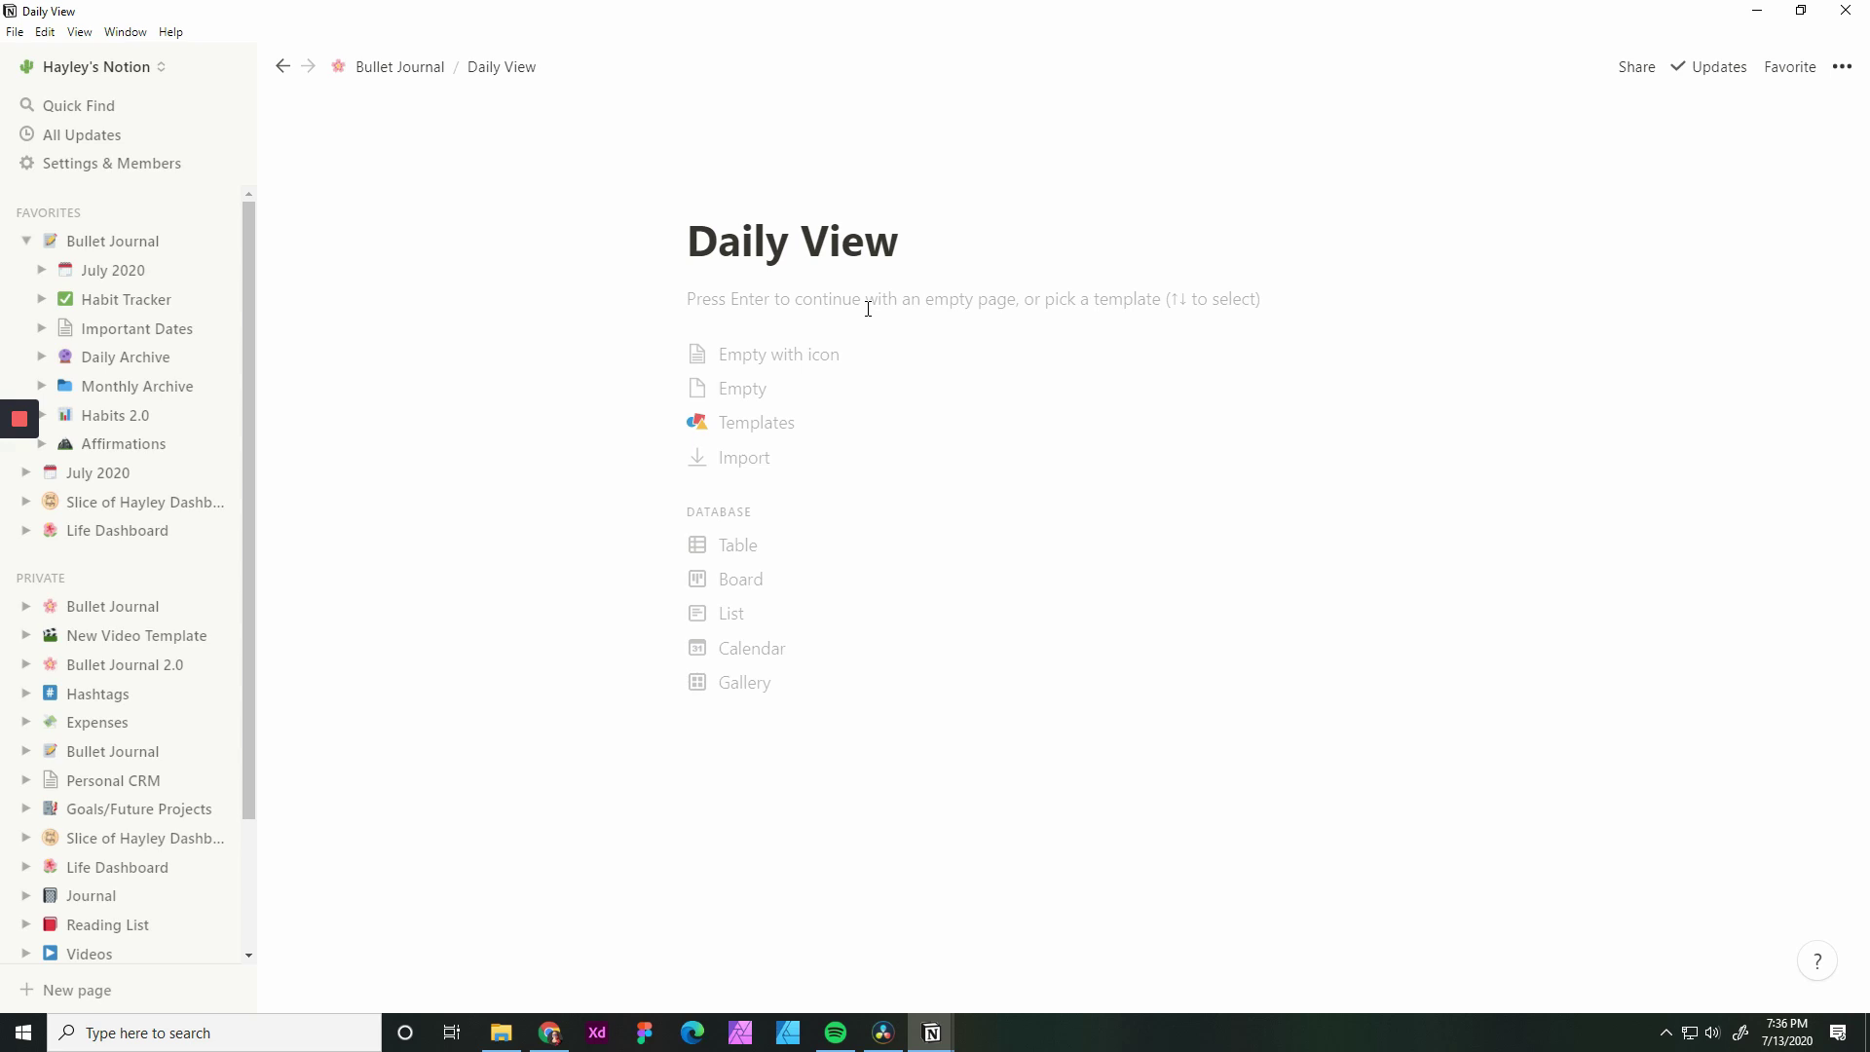
{"action": "left_click", "coordinate": [663, 565]}
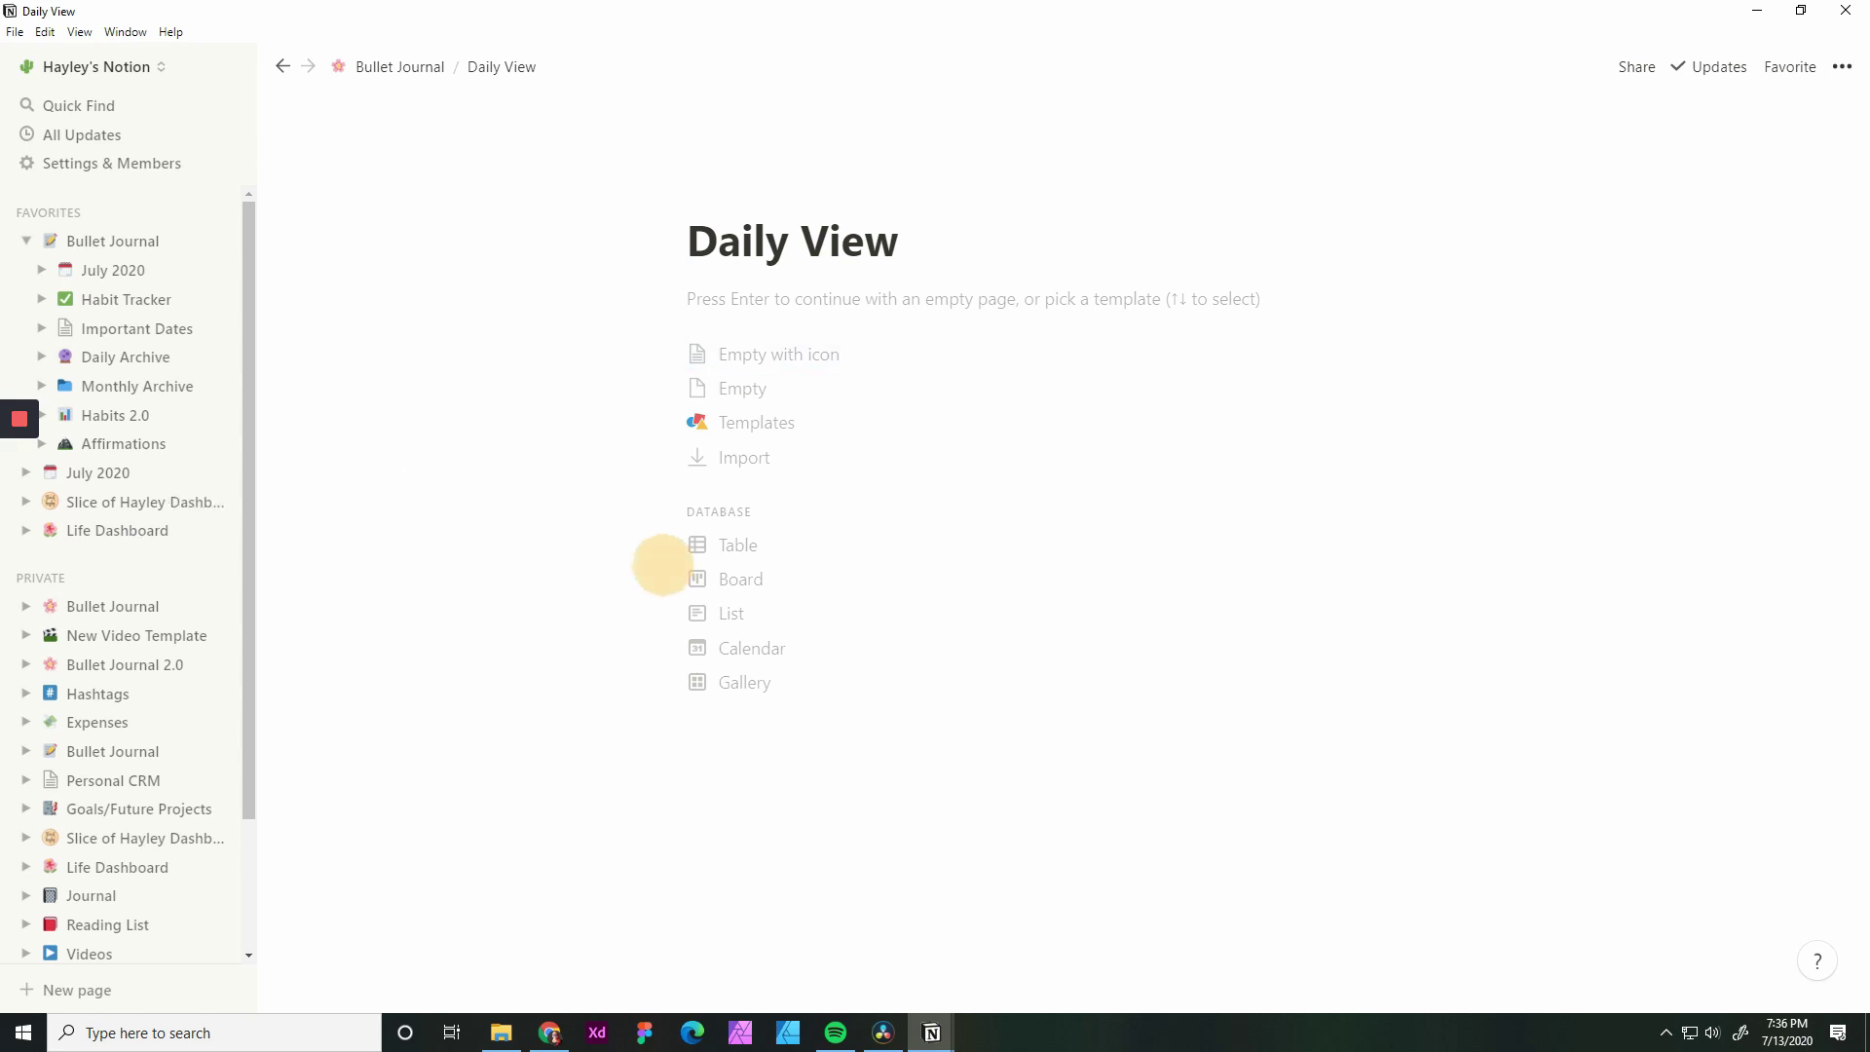
{"action": "left_click", "coordinate": [1031, 622]}
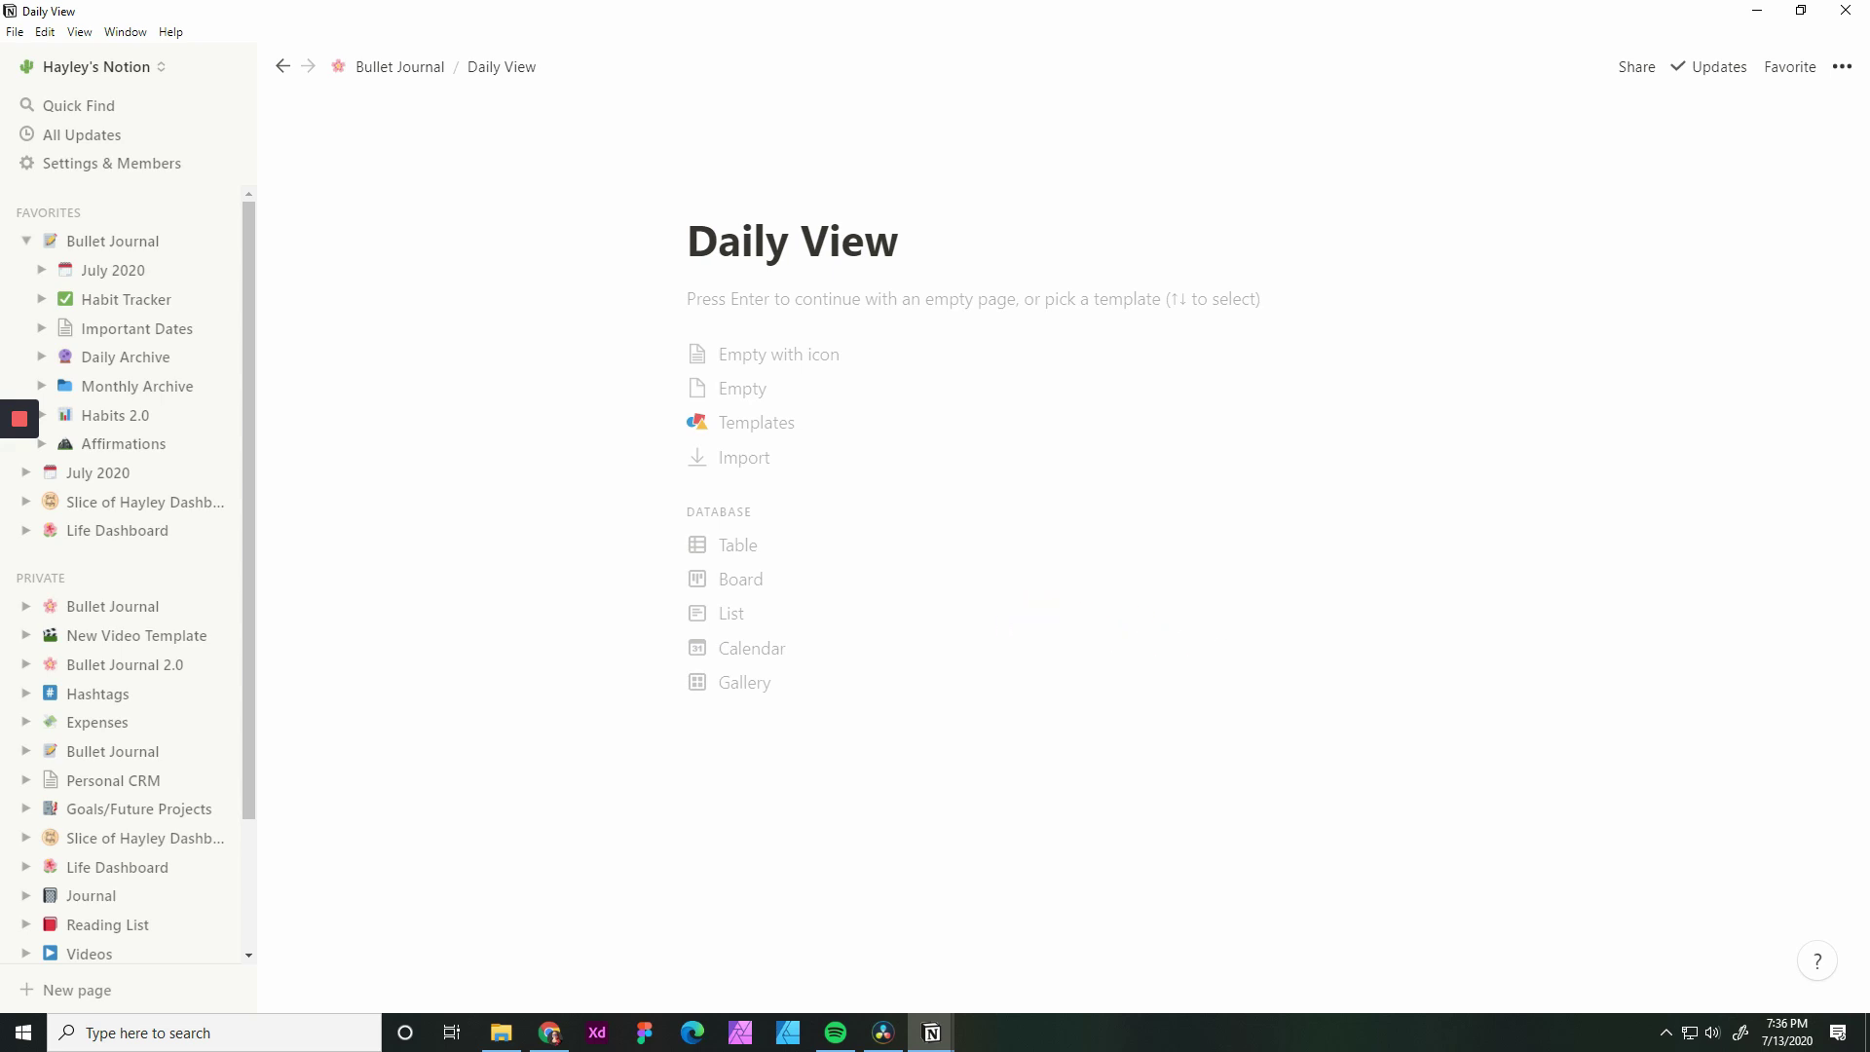
Start Daily View as an empty page with the lines Notable News, Mood: and Weather:
{"action": "left_click", "coordinate": [746, 307]}
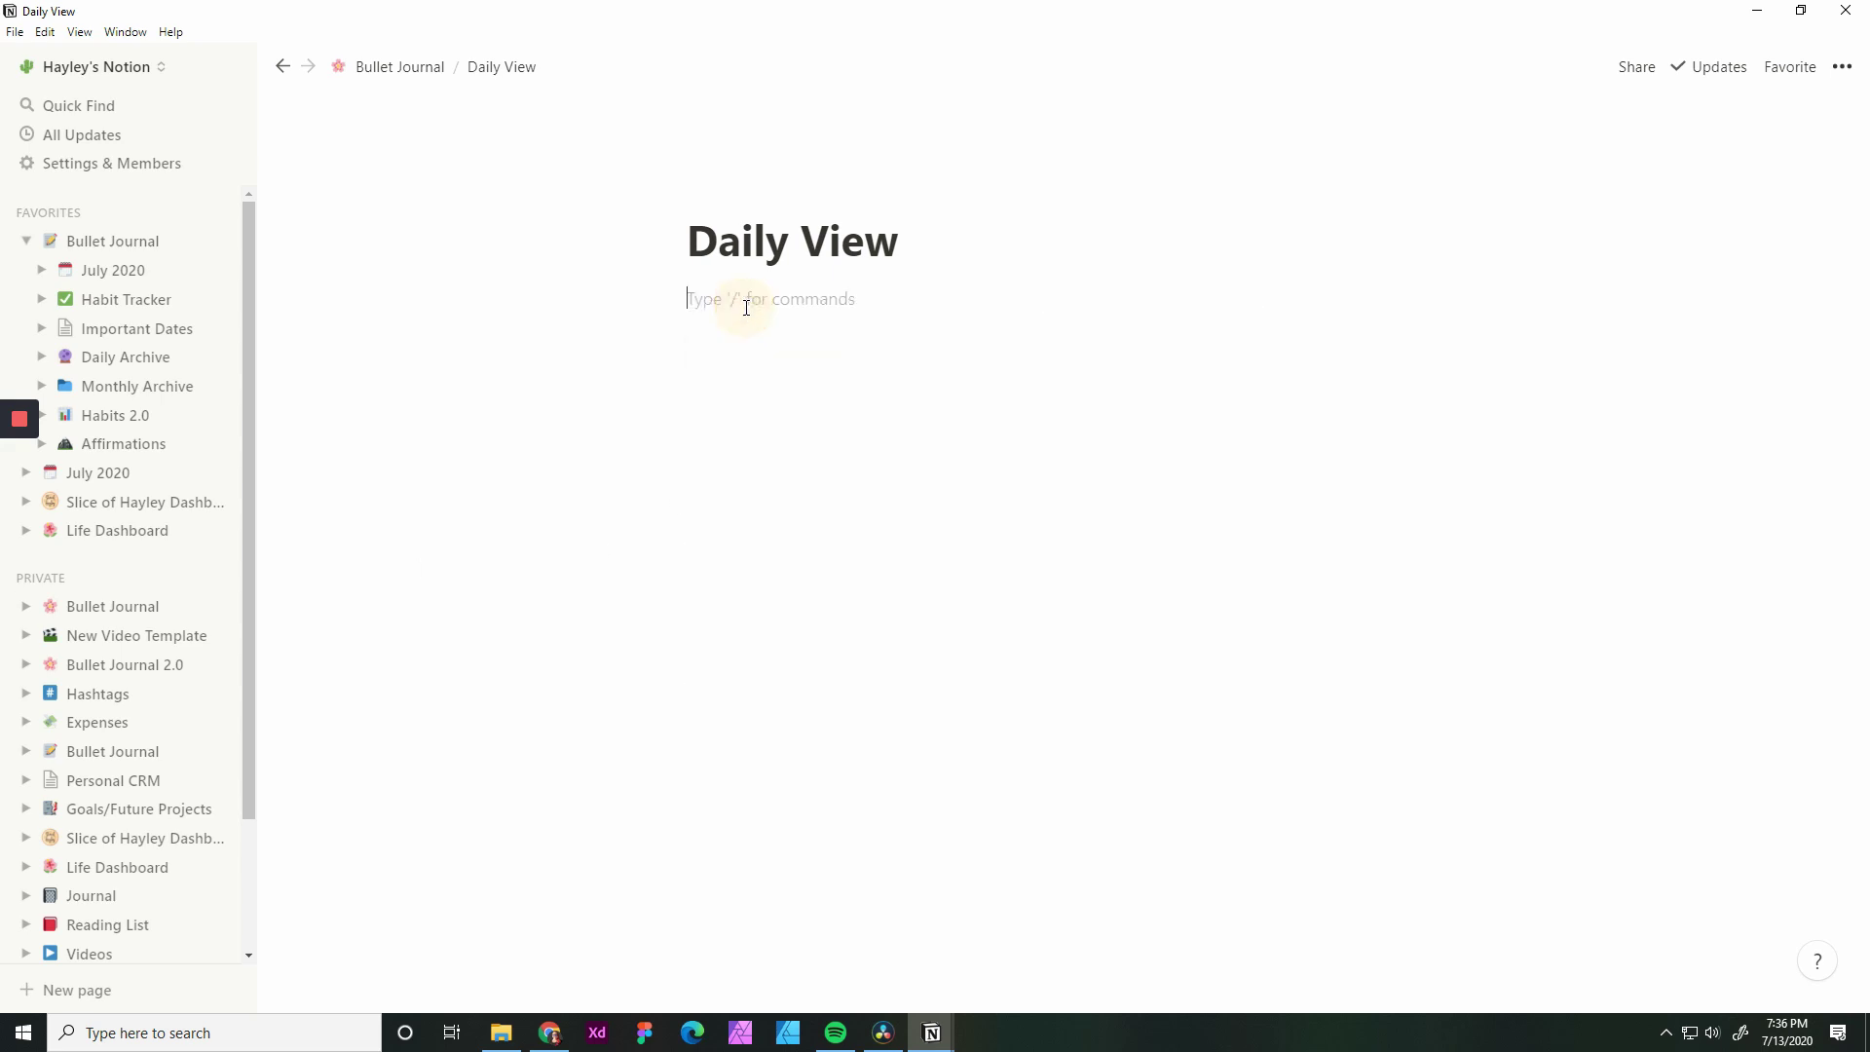
{"action": "type", "text": "Notable"}
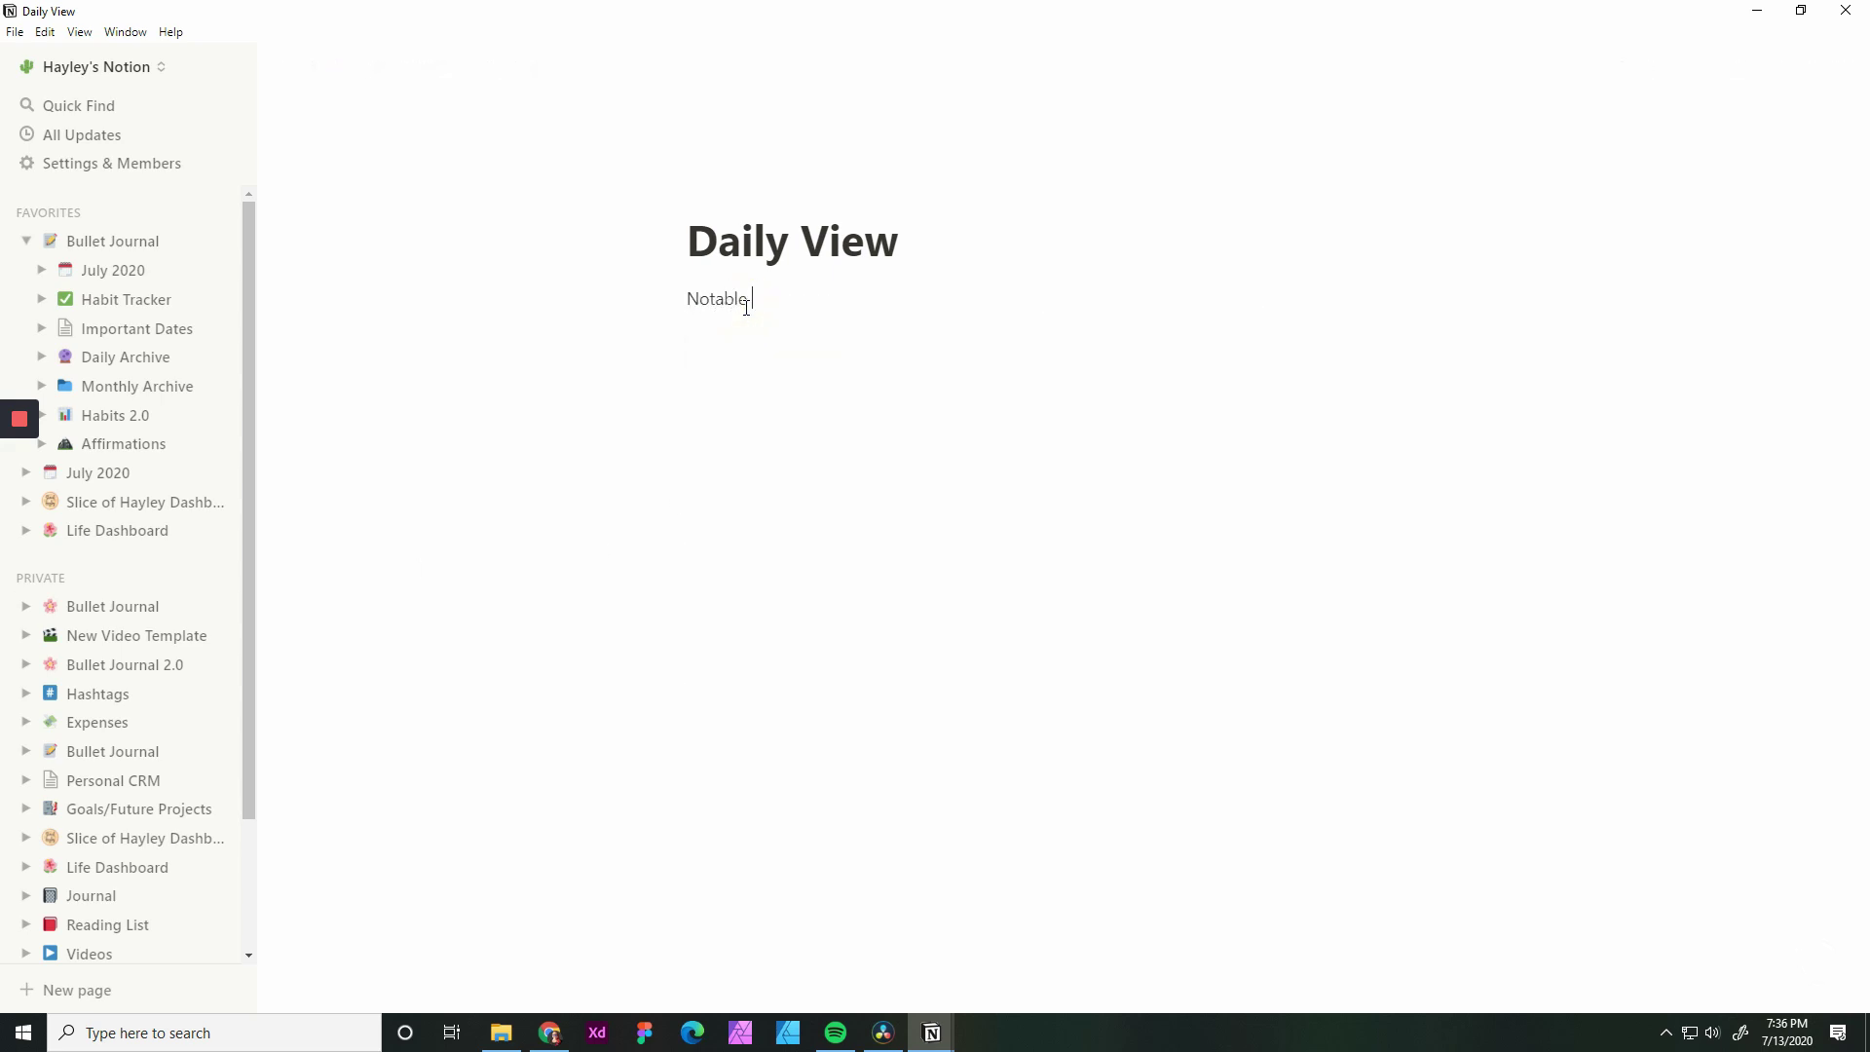
{"action": "type", "text": " News"}
{"action": "key", "text": "Return"}
{"action": "type", "text": "Mood:"}
{"action": "key", "text": "Return"}
{"action": "type", "text": "WeatherL:"}
{"action": "key", "text": "Return"}
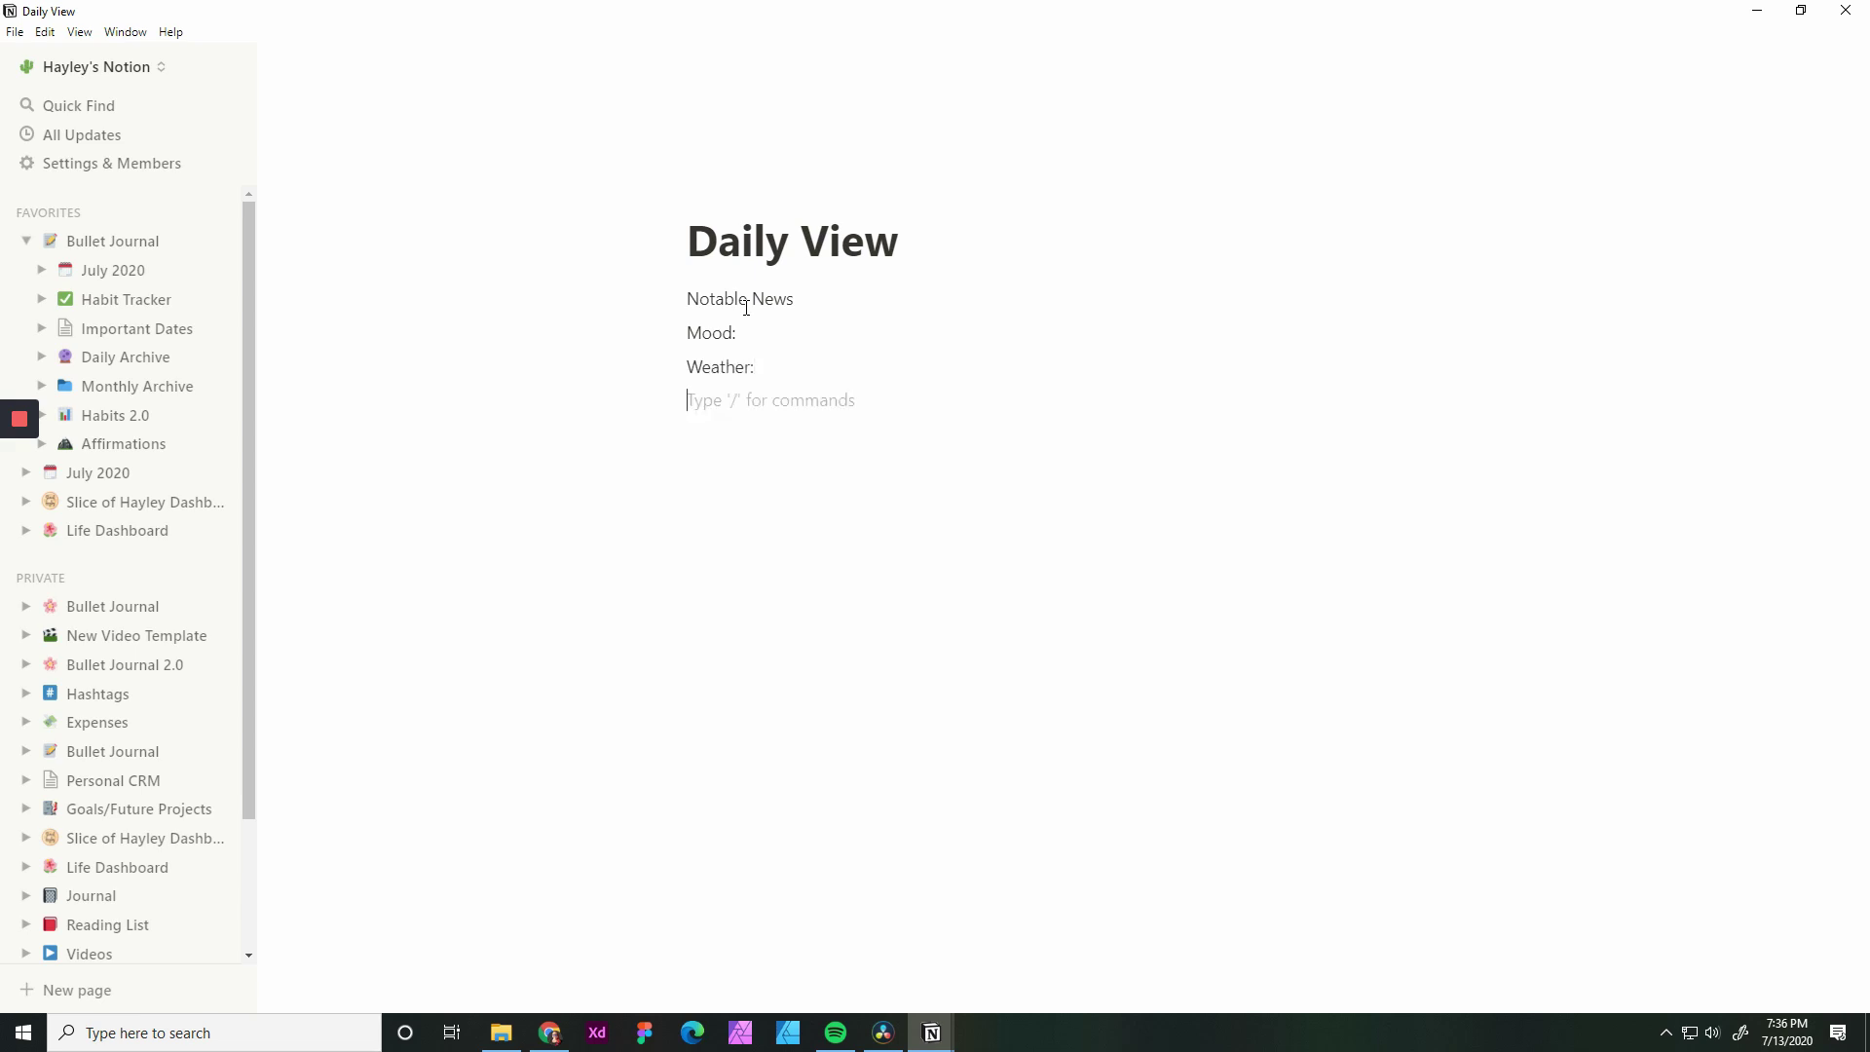
Add the lines Meal, Appointments, Gratitude and Journal Entry below them
{"action": "type", "text": "Meal:"}
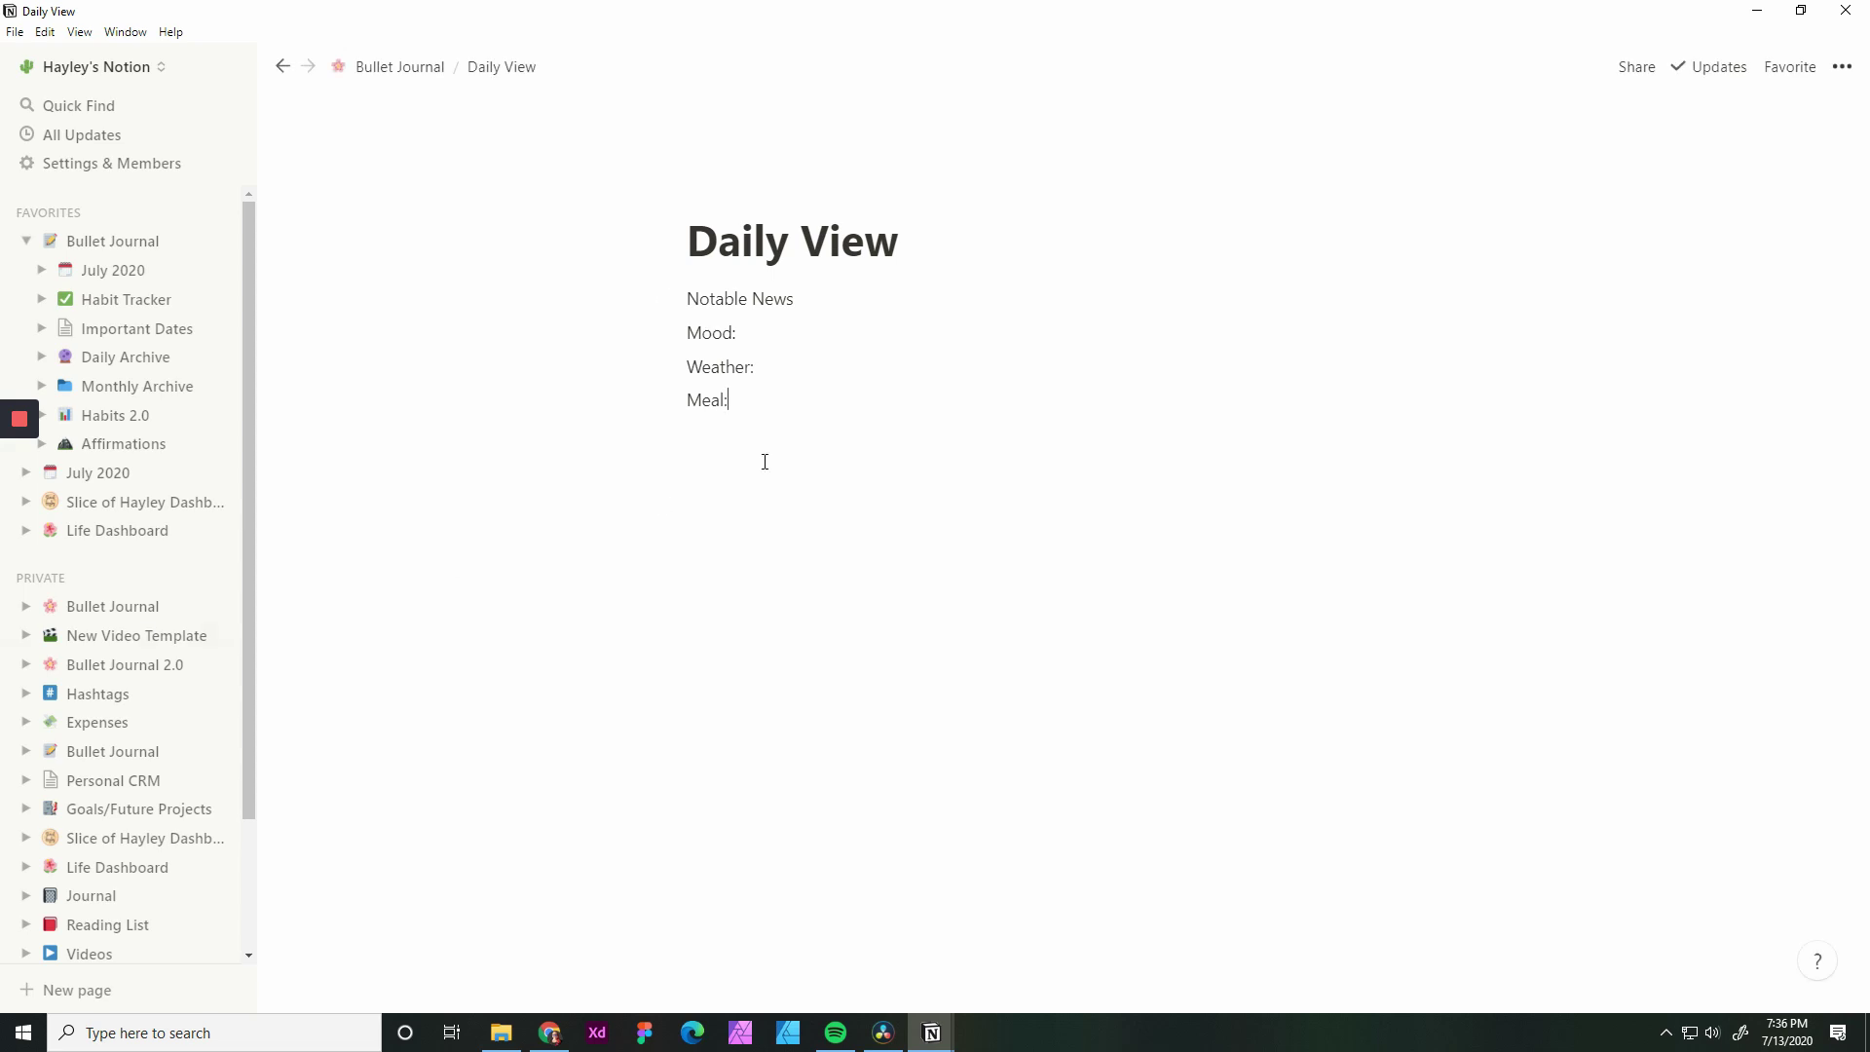
{"action": "key", "text": "Return"}
{"action": "type", "text": "Aff"}
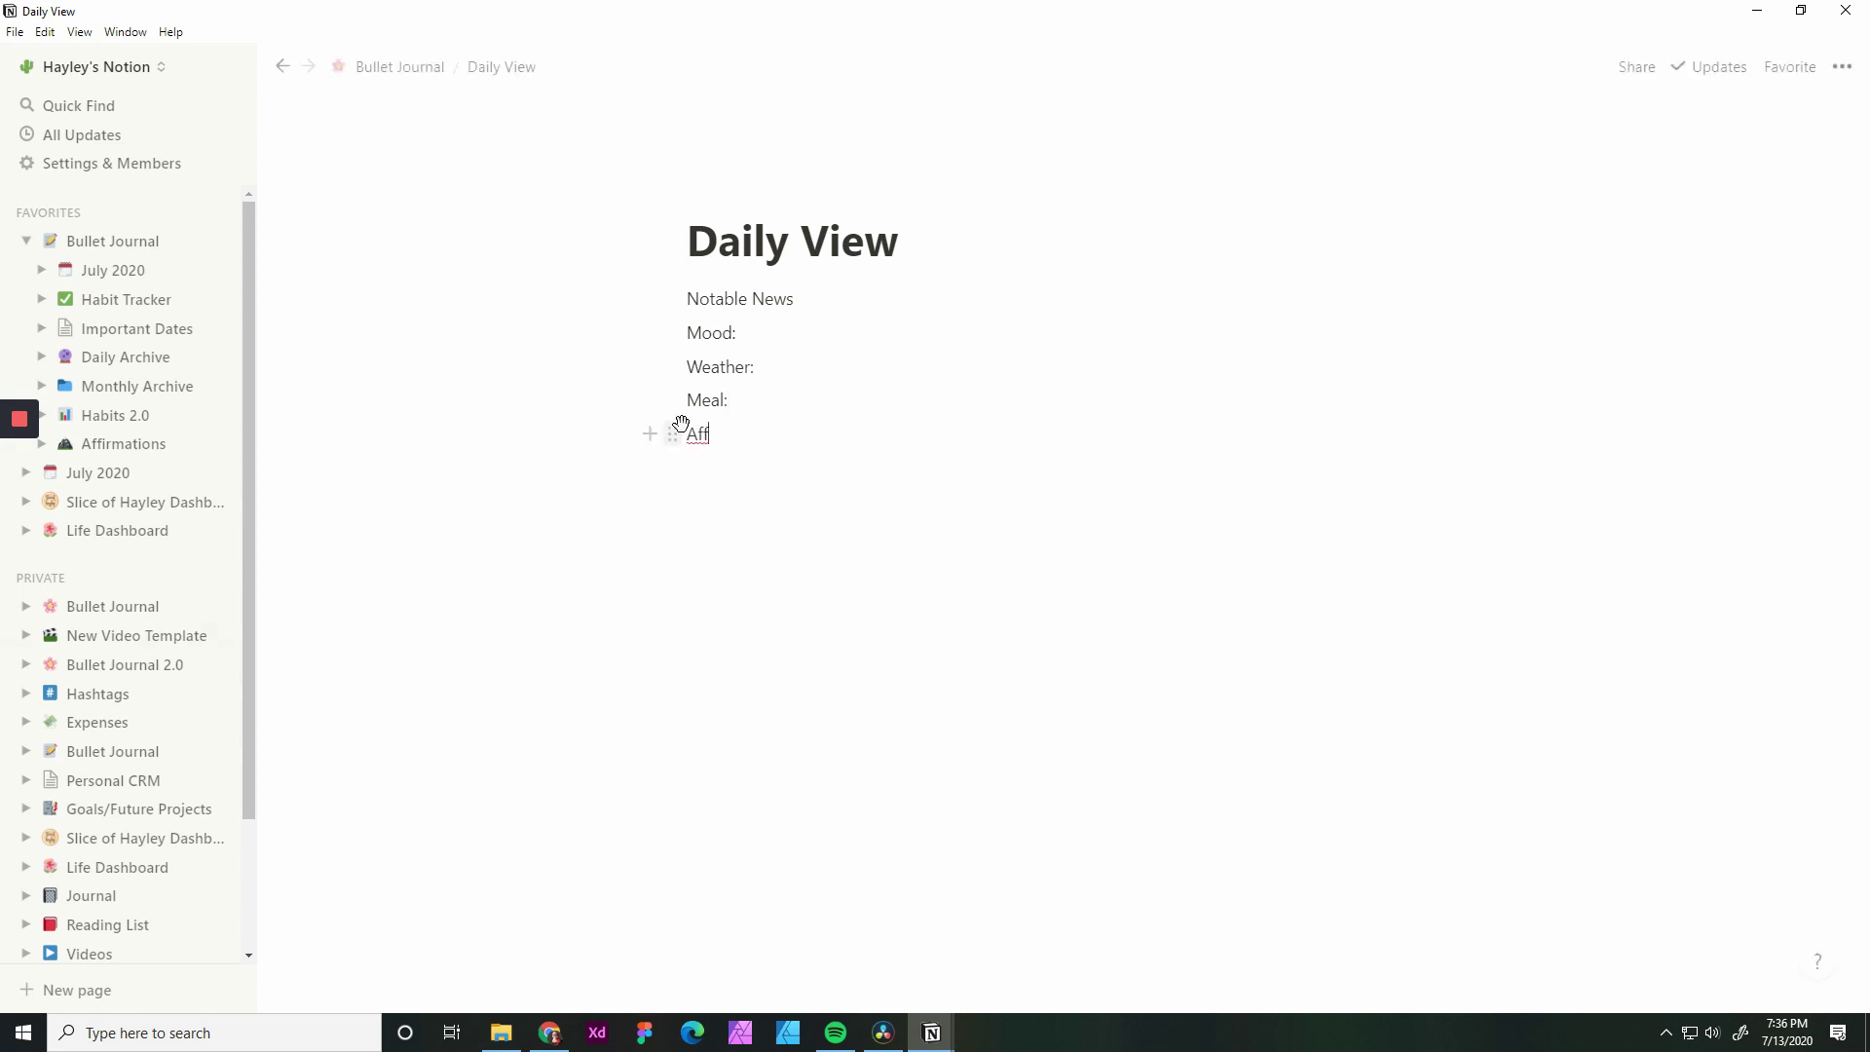
{"action": "key", "text": "BackSpace"}
{"action": "key", "text": "BackSpace"}
{"action": "type", "text": "ppointments"}
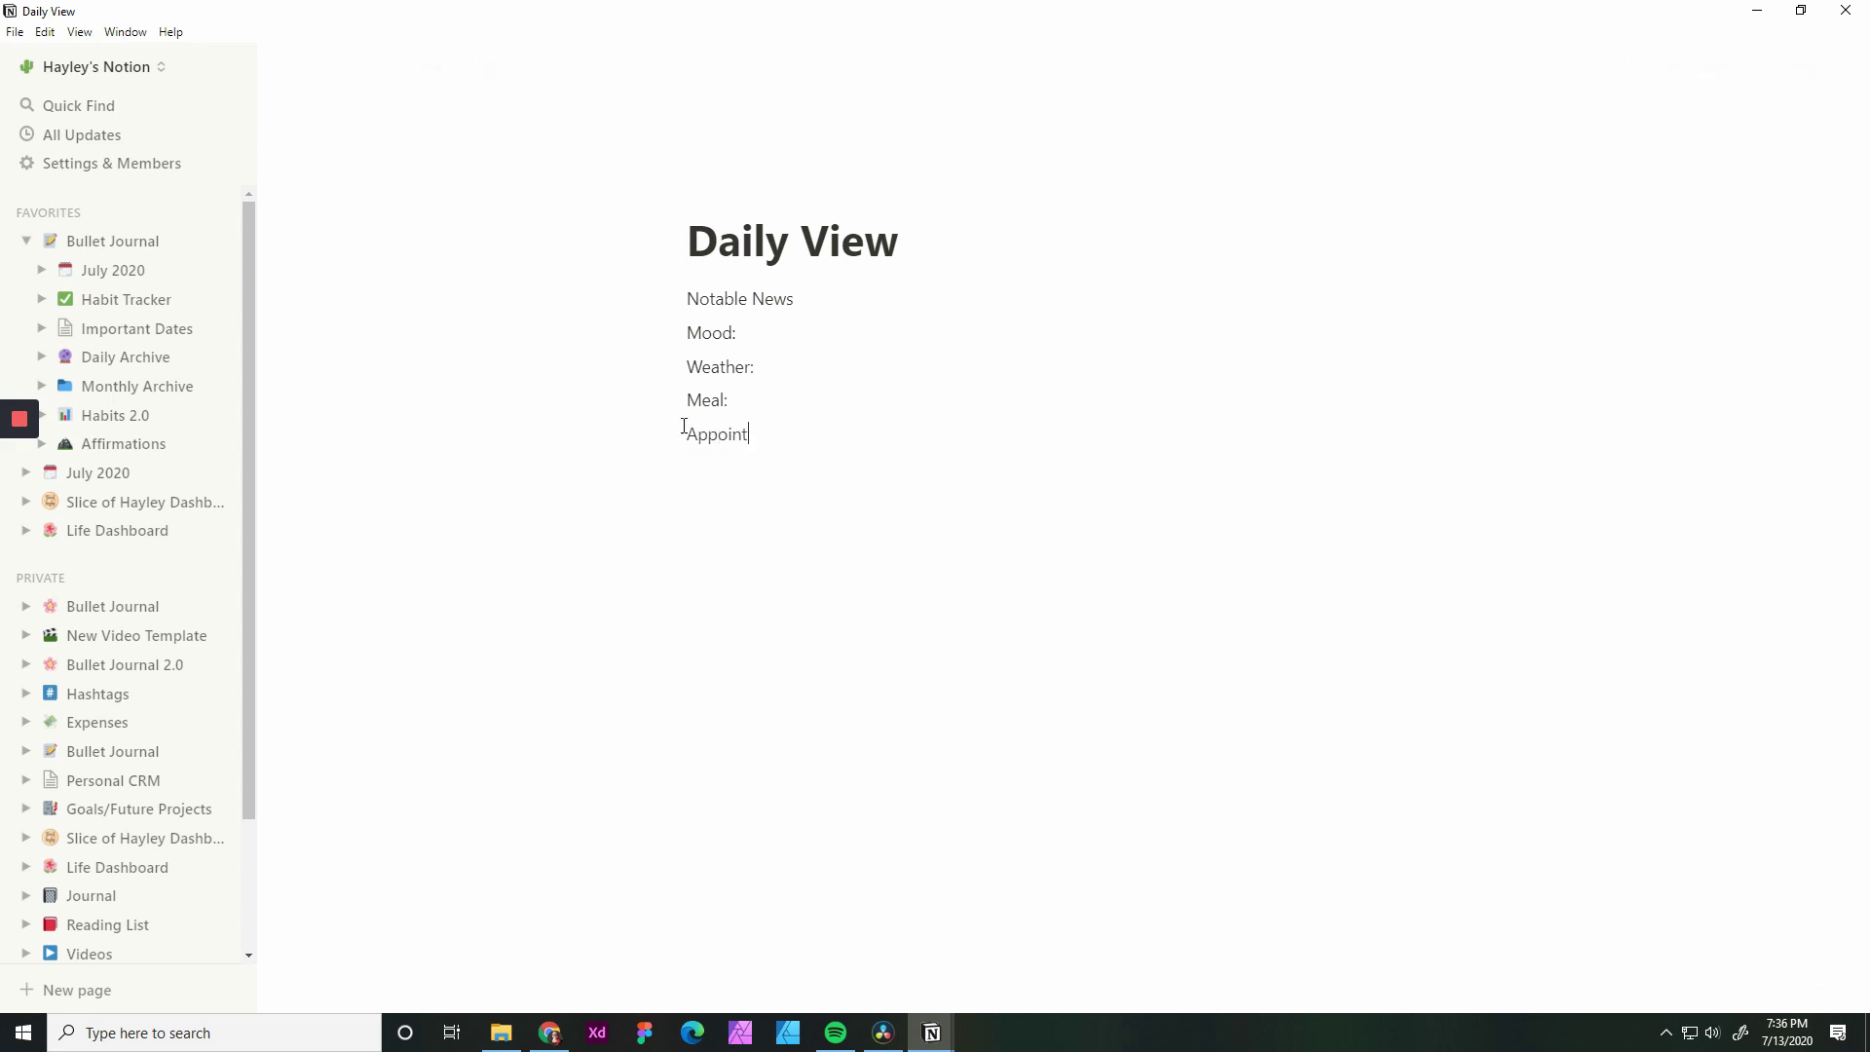
{"action": "key", "text": "Return"}
{"action": "type", "text": "Gratitude"}
{"action": "key", "text": "Return"}
{"action": "type", "text": "Journal Ent"}
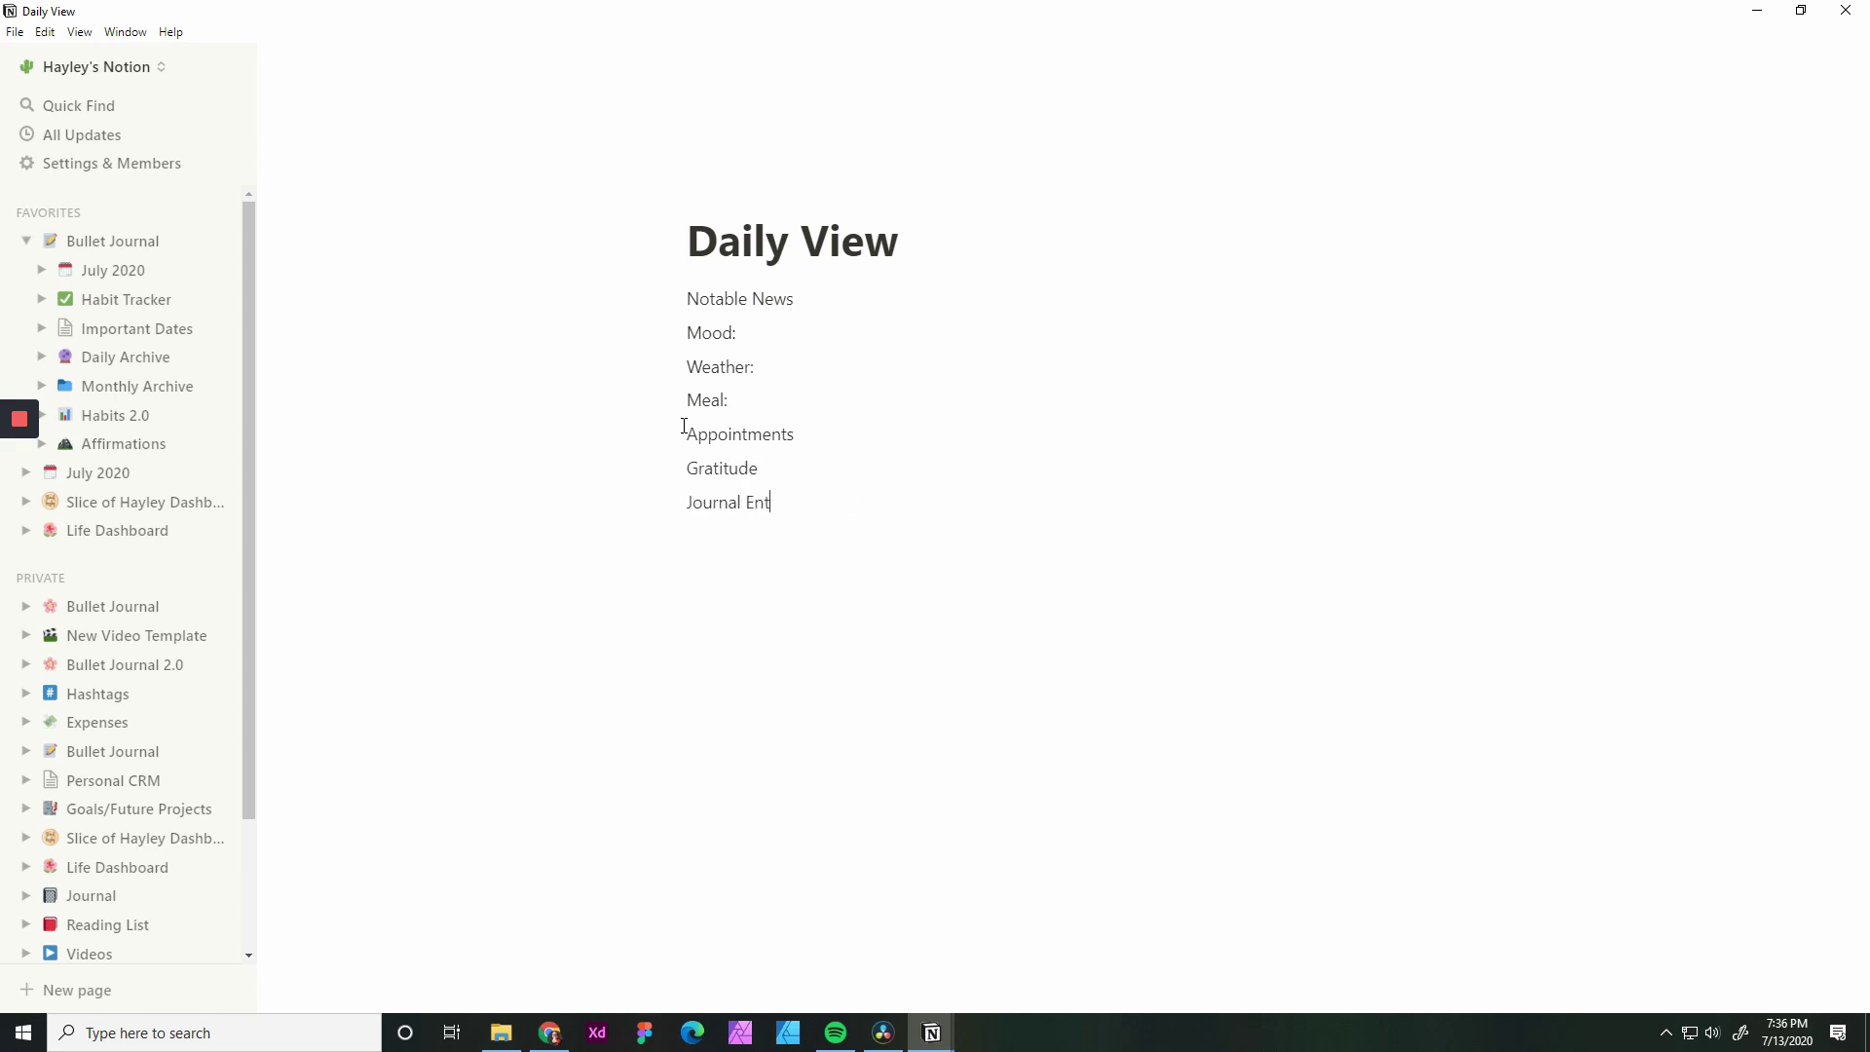
{"action": "type", "text": "ry"}
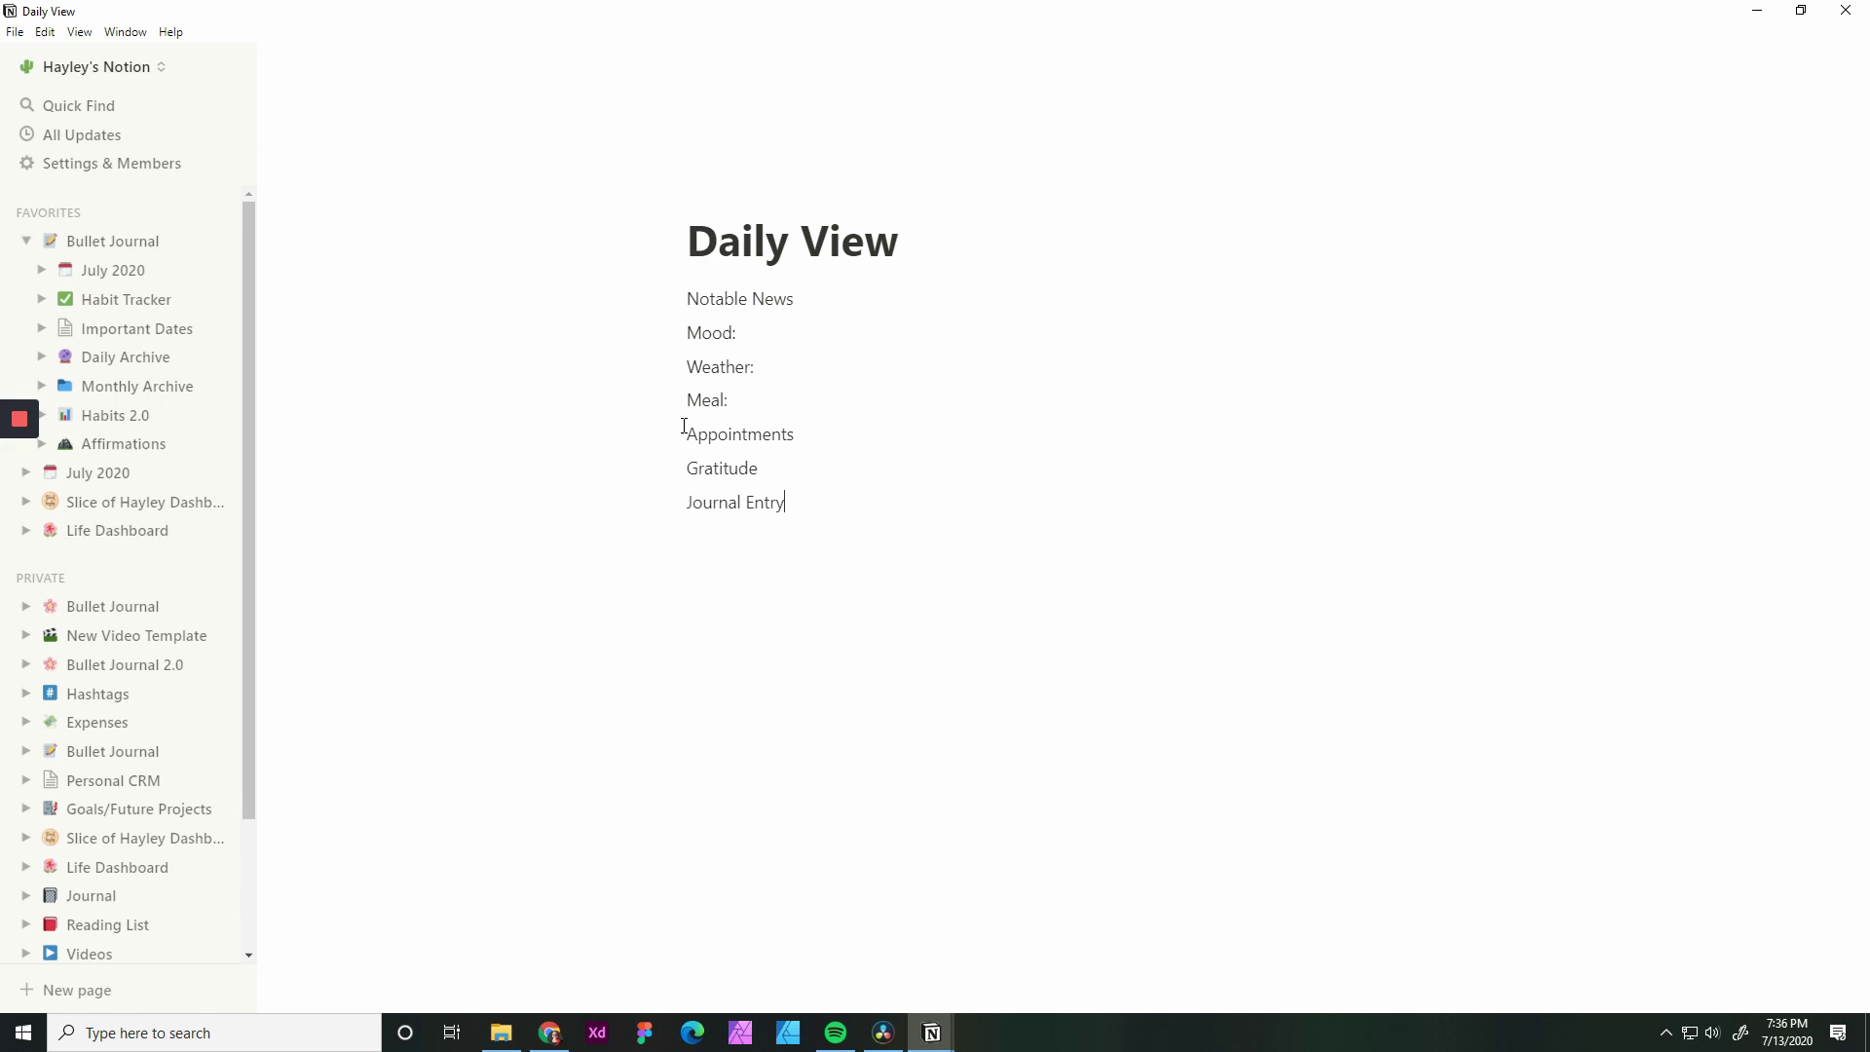
Append a colon to Appointments, Gratitude and Journal Entry
{"action": "left_click", "coordinate": [820, 436]}
{"action": "type", "text": ":"}
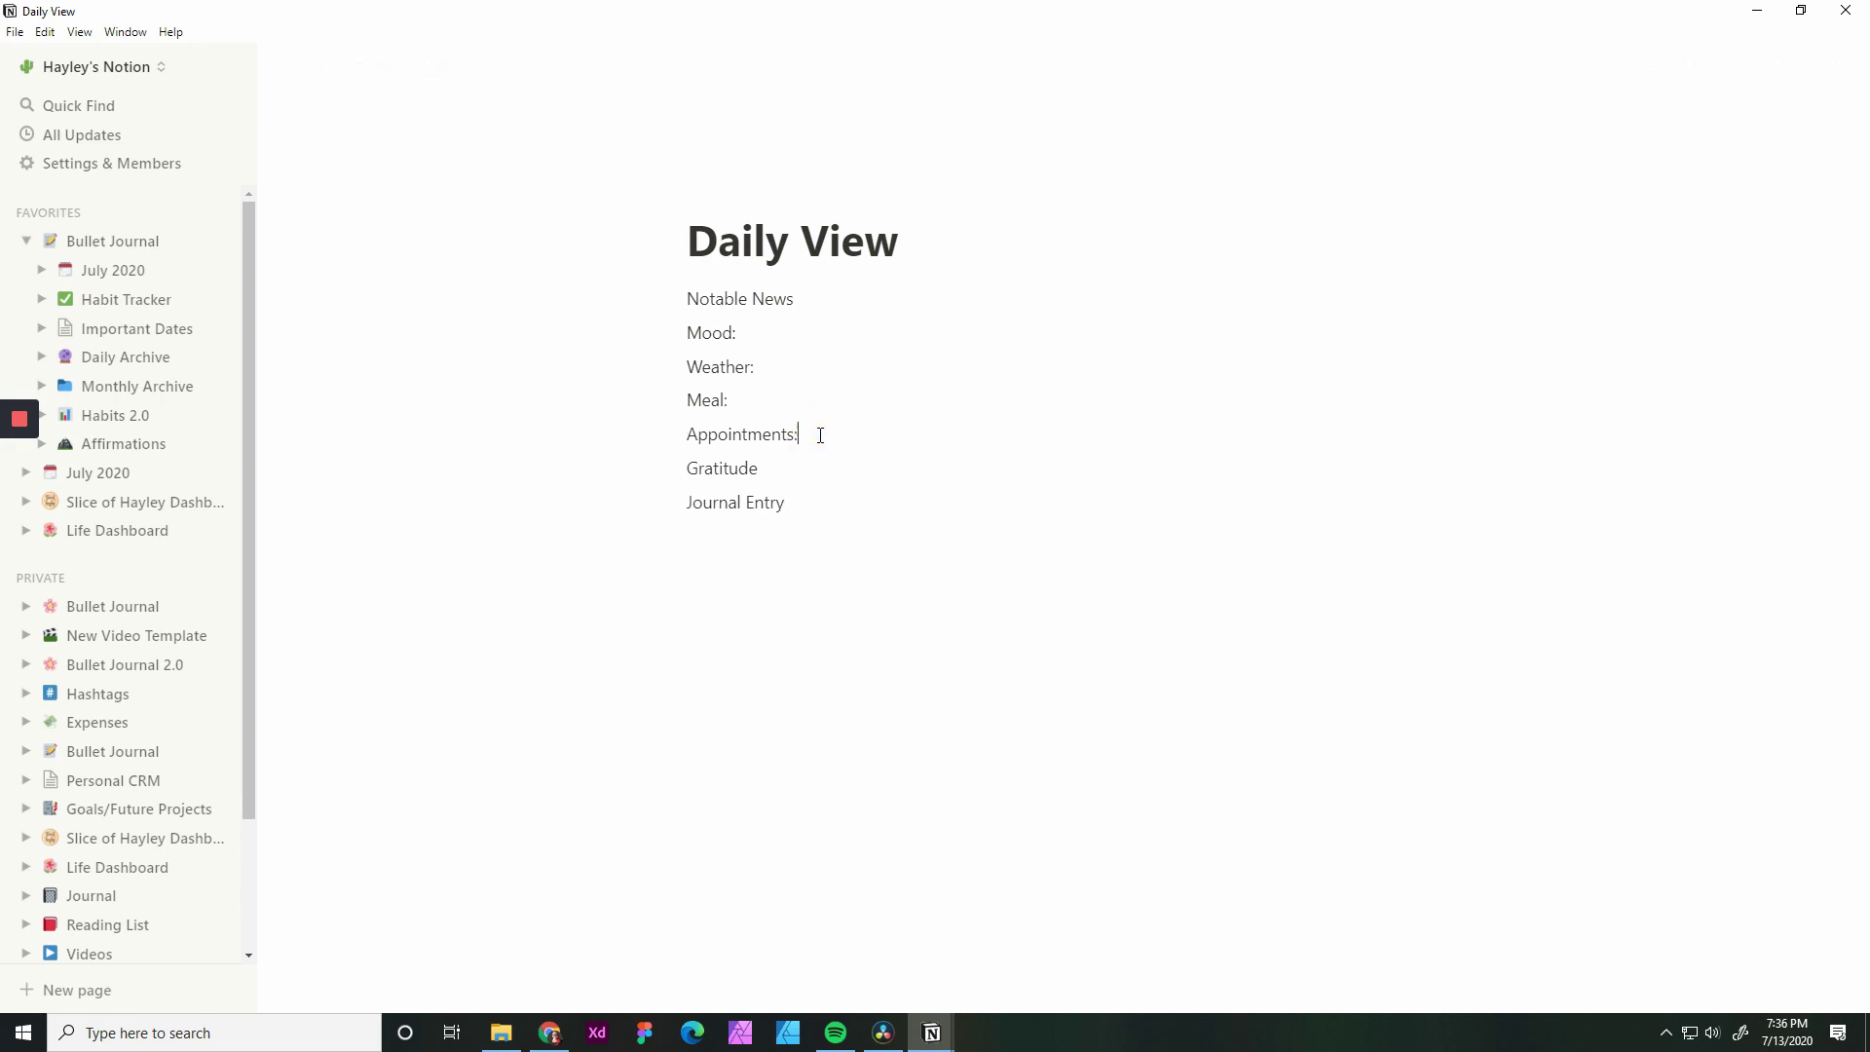
{"action": "left_click", "coordinate": [790, 456]}
{"action": "type", "text": ":"}
{"action": "left_click", "coordinate": [799, 503]}
{"action": "type", "text": ":"}
Move Mood:, Weather: and Meal: into a right-hand column beside Notable News
{"action": "left_click_drag", "start_coordinate": [670, 332], "coordinate": [1461, 306]}
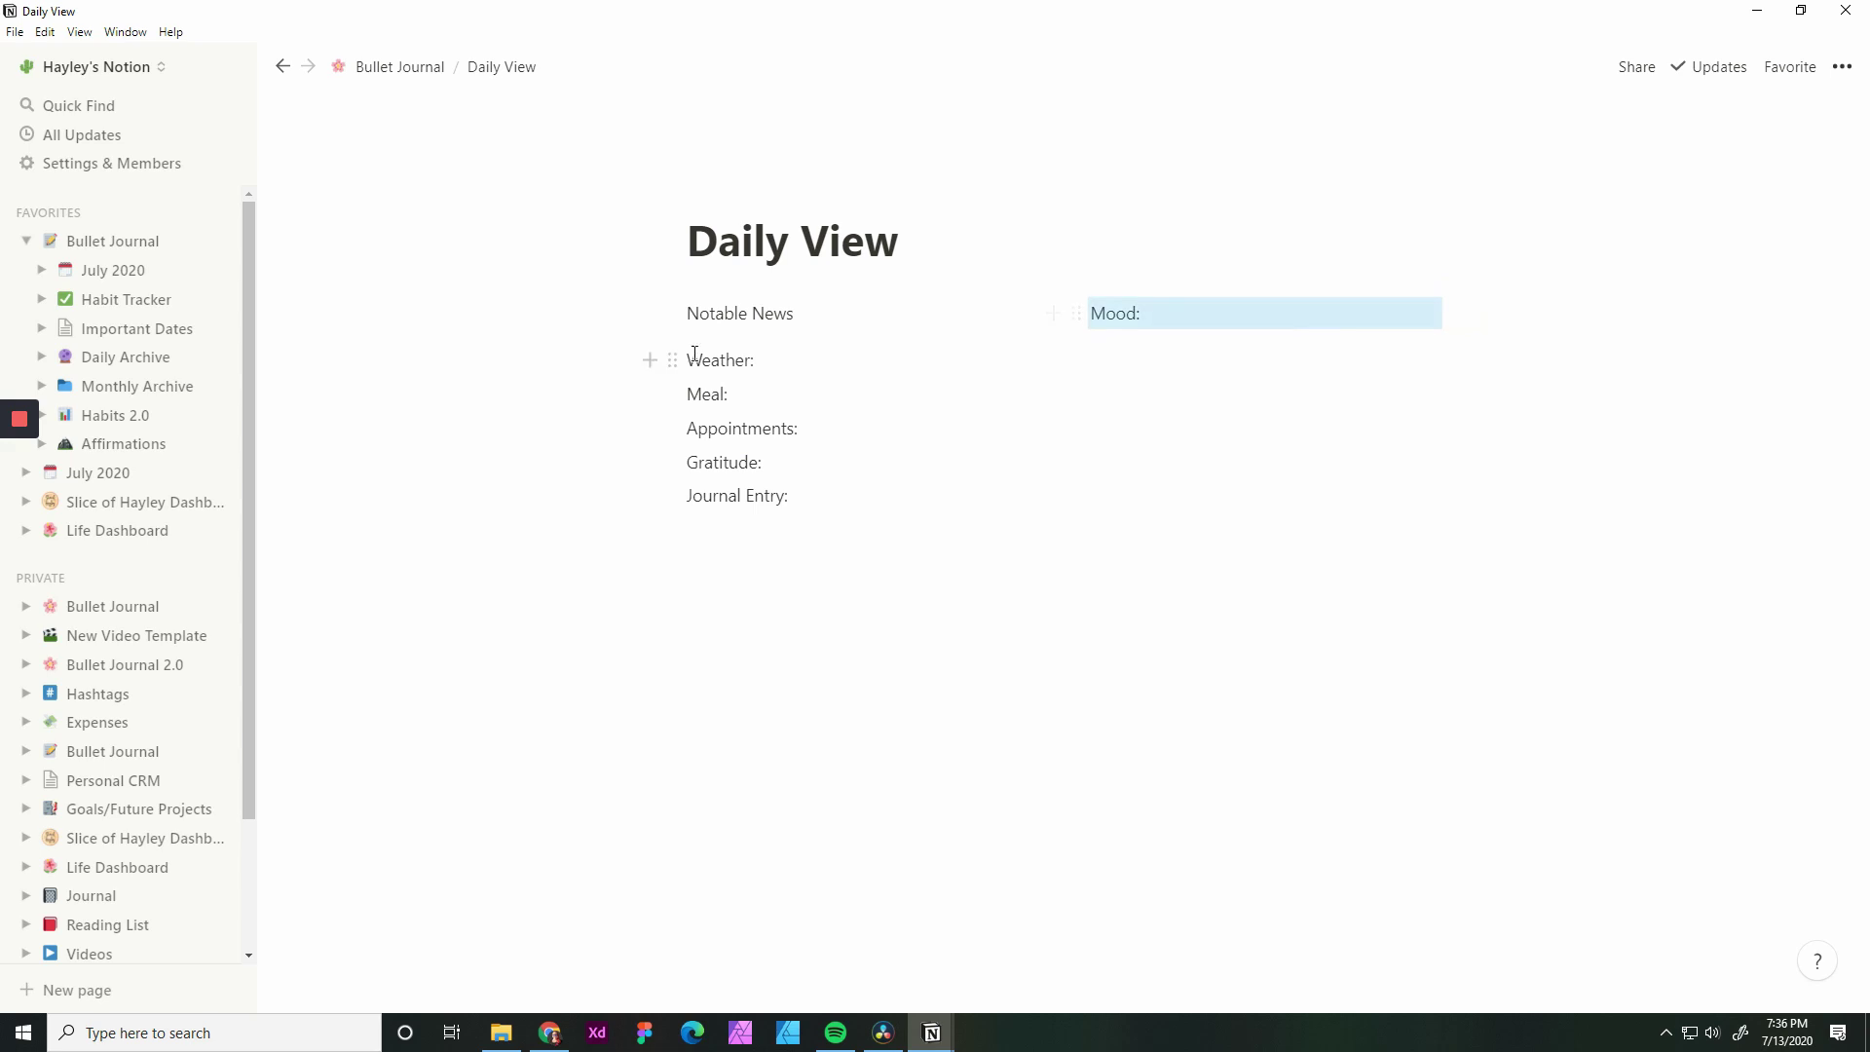
{"action": "left_click_drag", "start_coordinate": [670, 360], "coordinate": [1158, 336]}
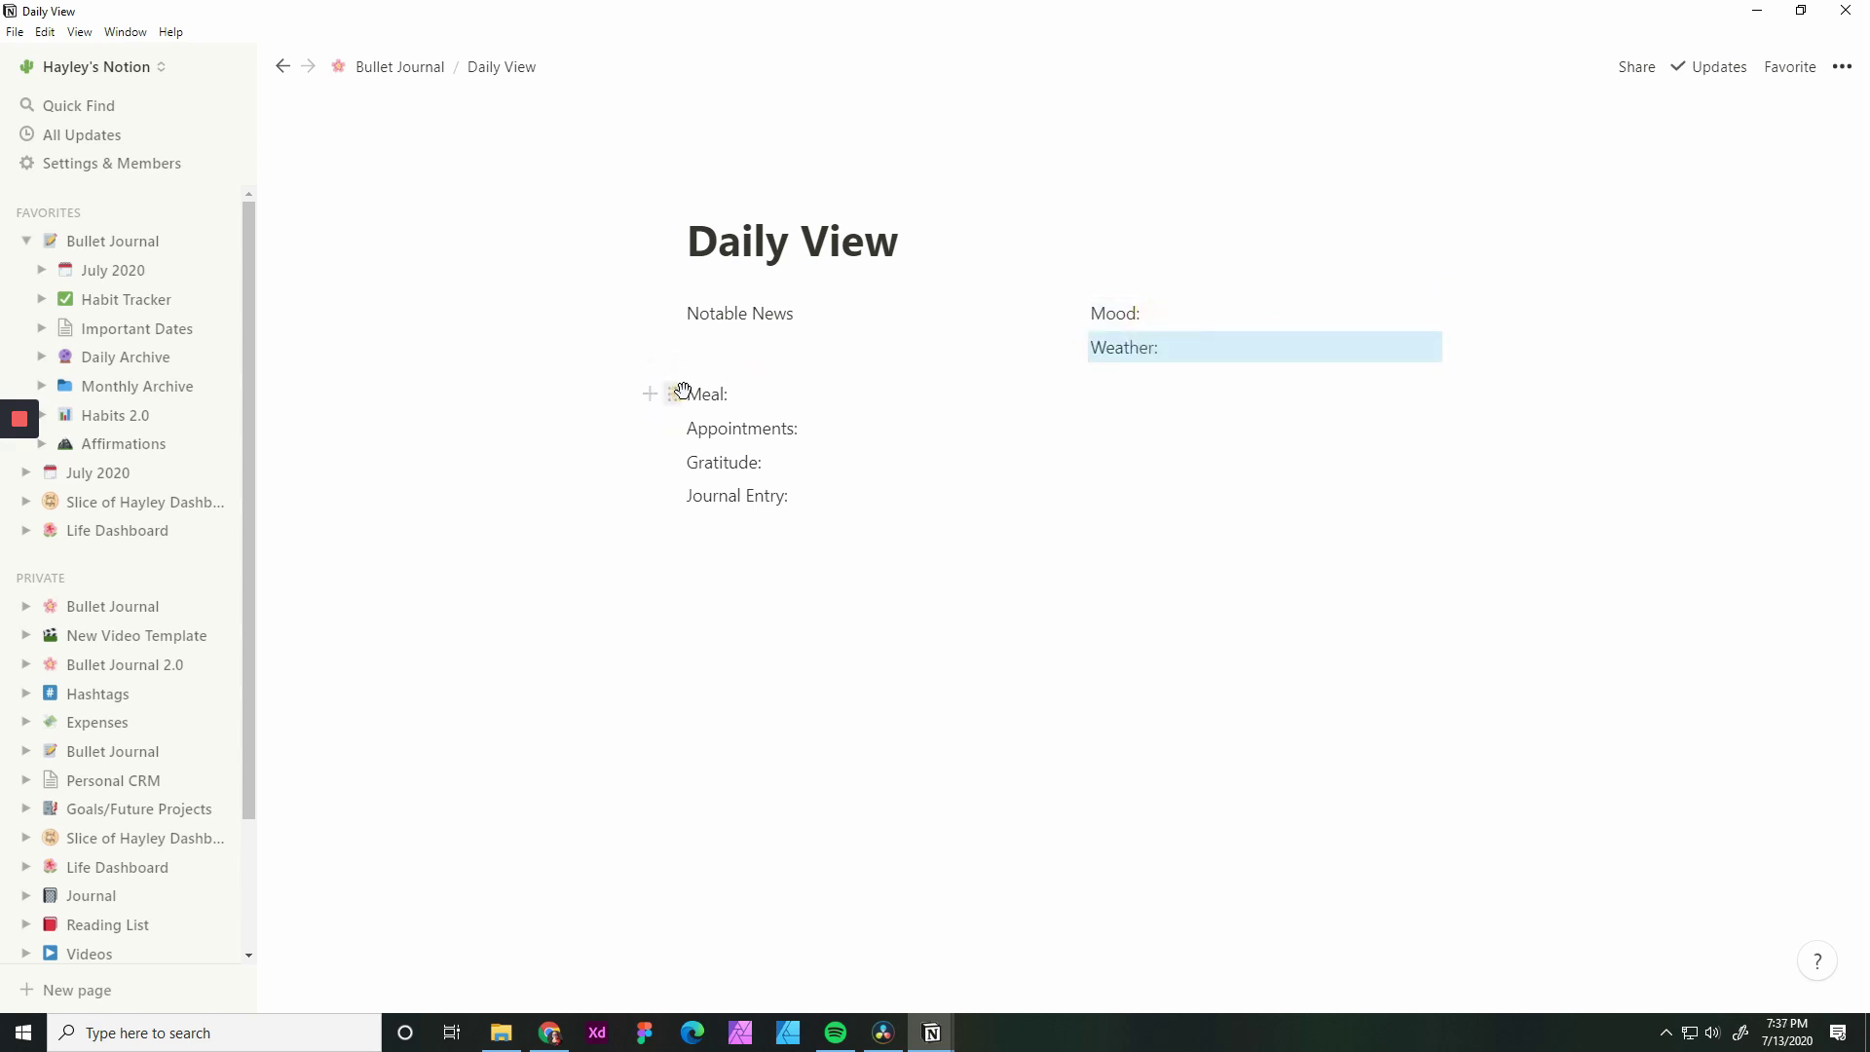
{"action": "left_click_drag", "start_coordinate": [670, 393], "coordinate": [1130, 380]}
Insert dividers below Appointments:, Gratitude: and Journal Entry: using /div
{"action": "left_click", "coordinate": [823, 426]}
{"action": "key", "text": "Return"}
{"action": "type", "text": "/div"}
{"action": "key", "text": "Return"}
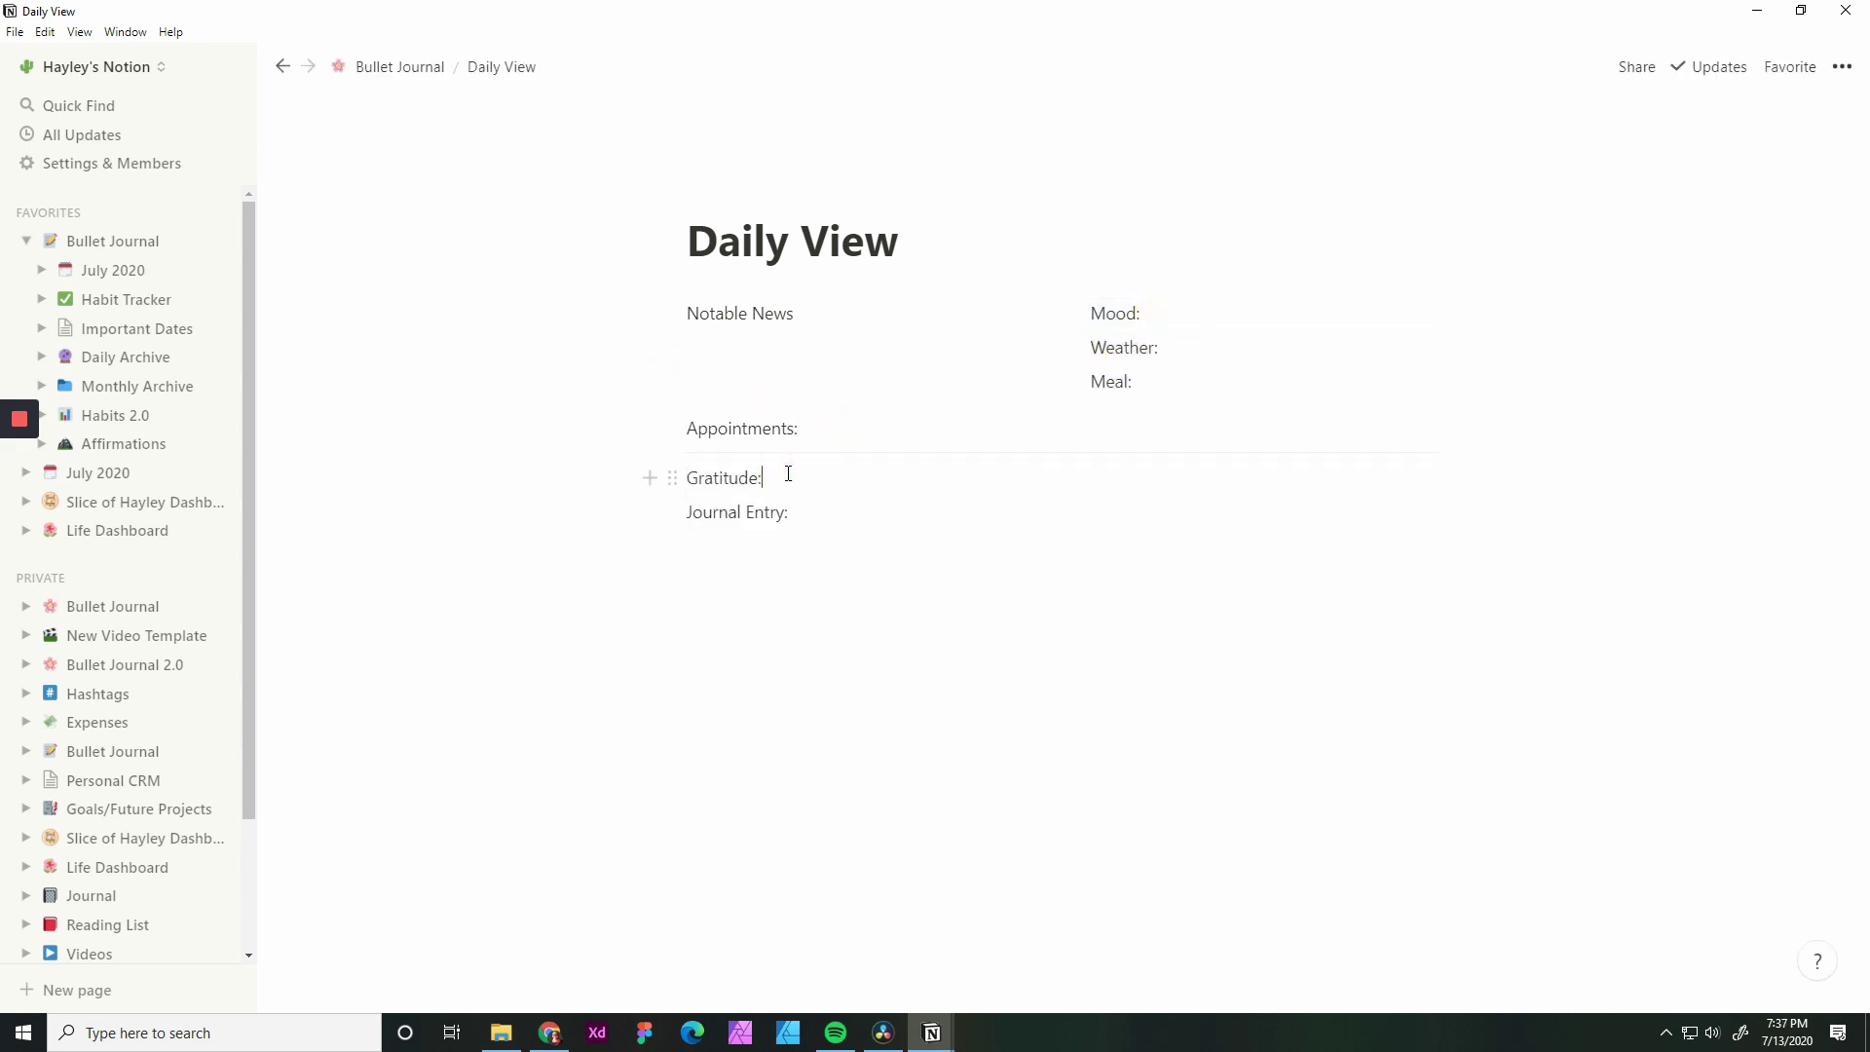
{"action": "left_click", "coordinate": [786, 476]}
{"action": "key", "text": "Return"}
{"action": "type", "text": "/div"}
{"action": "key", "text": "Return"}
{"action": "left_click", "coordinate": [800, 528]}
{"action": "key", "text": "Return"}
{"action": "type", "text": "/div"}
{"action": "key", "text": "Return"}
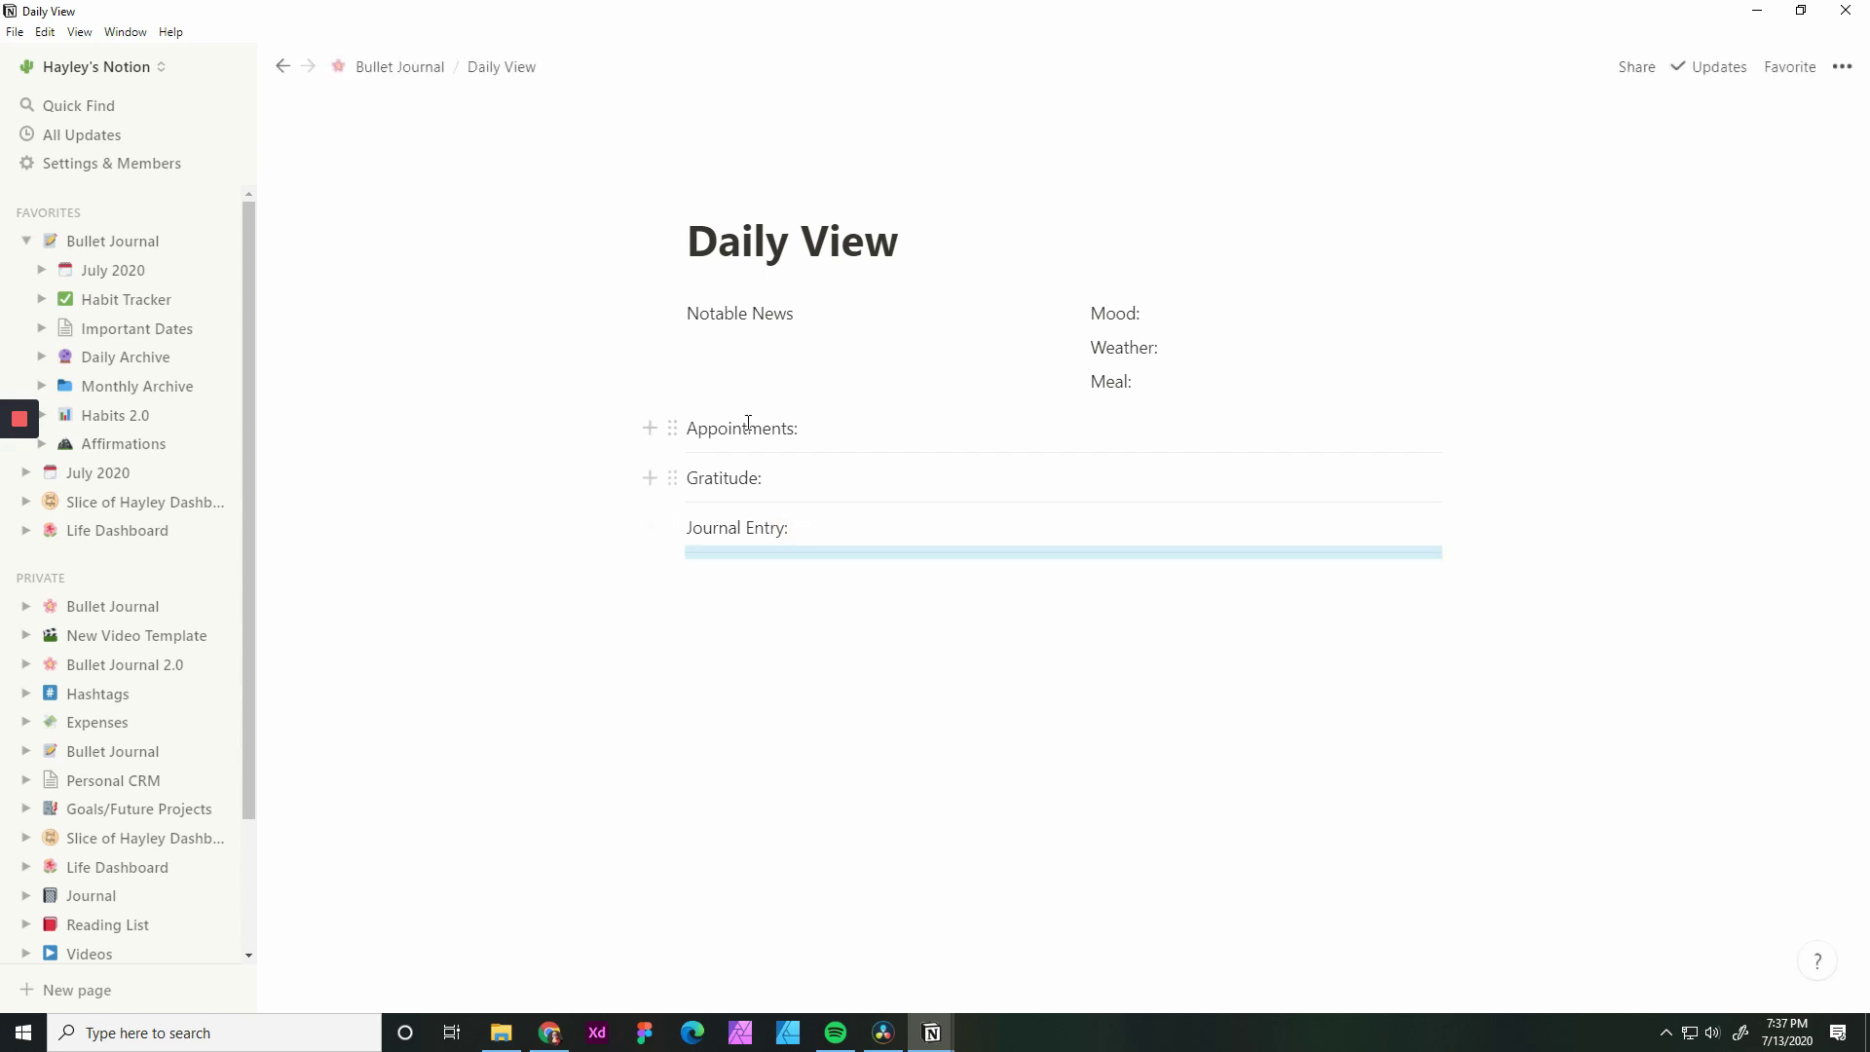
Place Gratitude: side by side with Journal Entry: in two columns
{"action": "left_click_drag", "start_coordinate": [672, 477], "coordinate": [1029, 501]}
{"action": "left_click_drag", "start_coordinate": [689, 478], "coordinate": [1056, 492]}
{"action": "left_click", "coordinate": [776, 471]}
Add a Tasks line with a divider and set it in a column beside Appointments:
{"action": "left_click", "coordinate": [750, 560]}
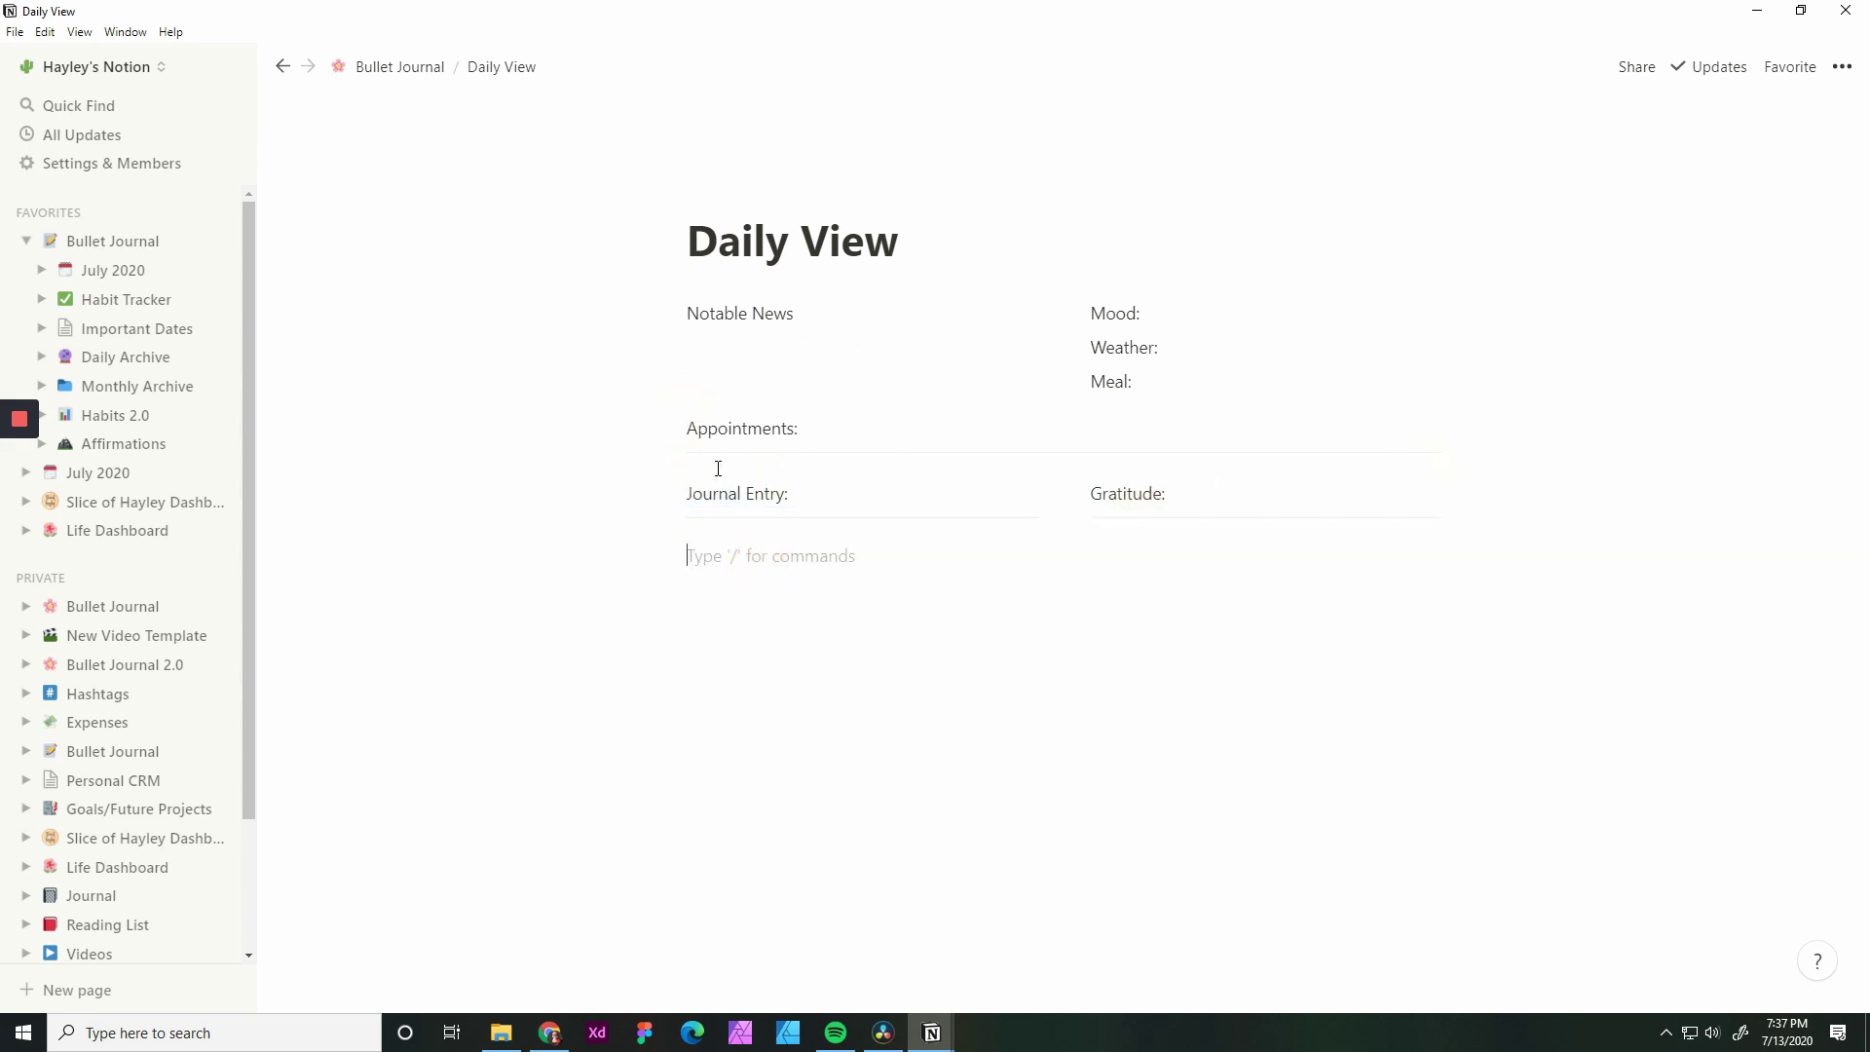
{"action": "type", "text": "Tasks/div"}
{"action": "key", "text": "Return"}
{"action": "left_click_drag", "start_coordinate": [669, 556], "coordinate": [1041, 504]}
{"action": "left_click", "coordinate": [1041, 504]}
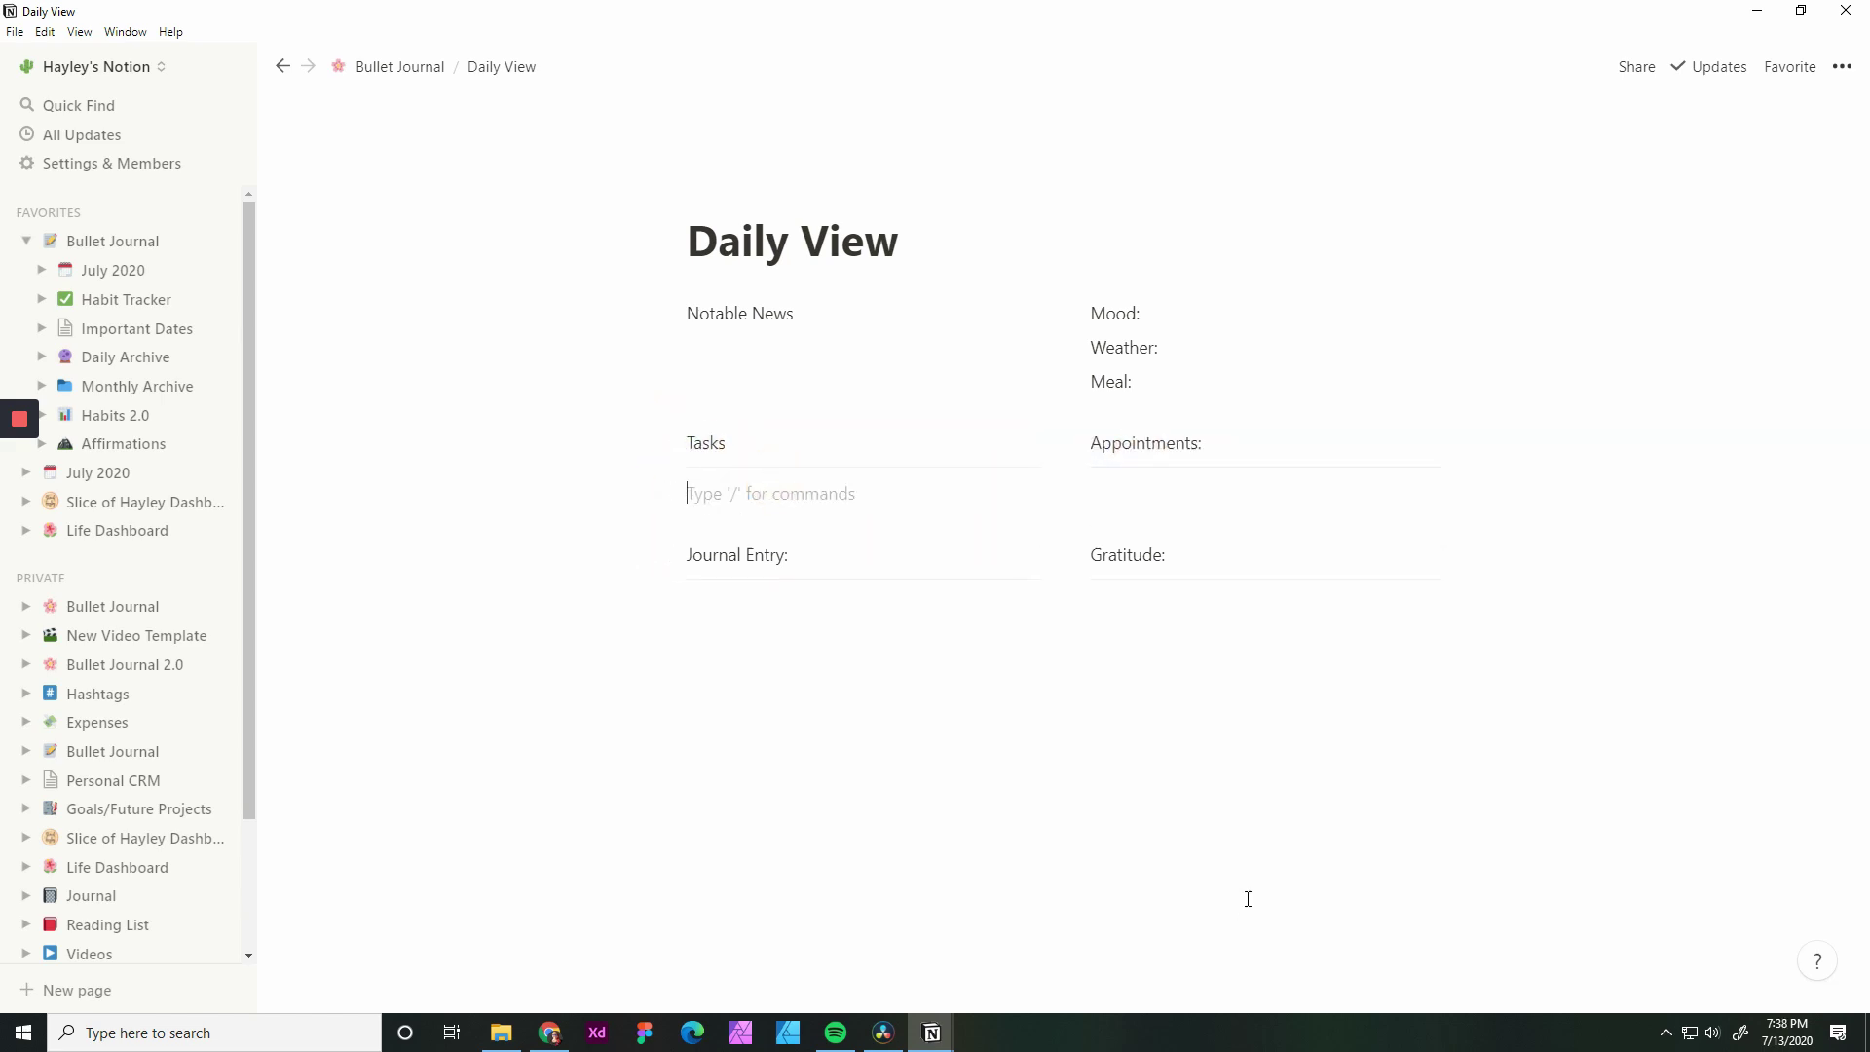
Add three empty to-do checkboxes under Tasks using /to
{"action": "type", "text": "/tod"}
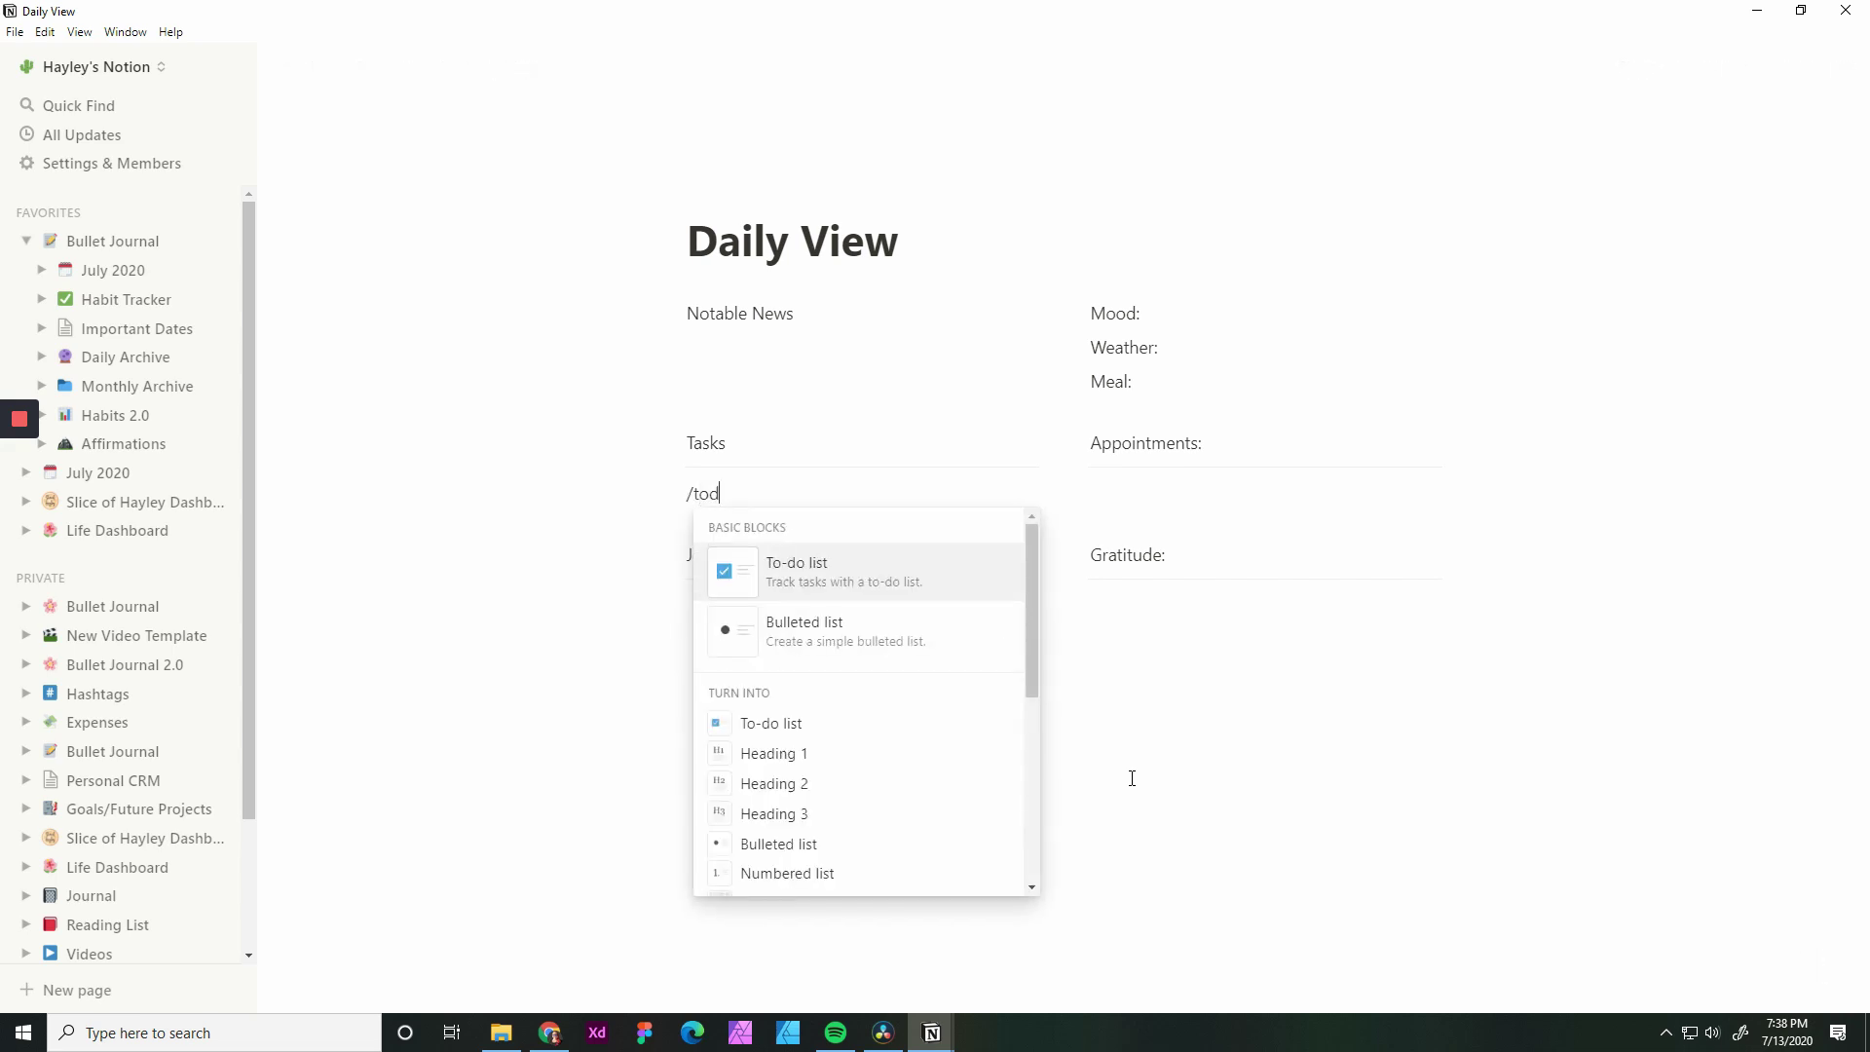
{"action": "key", "text": "Return"}
{"action": "key", "text": "Return"}
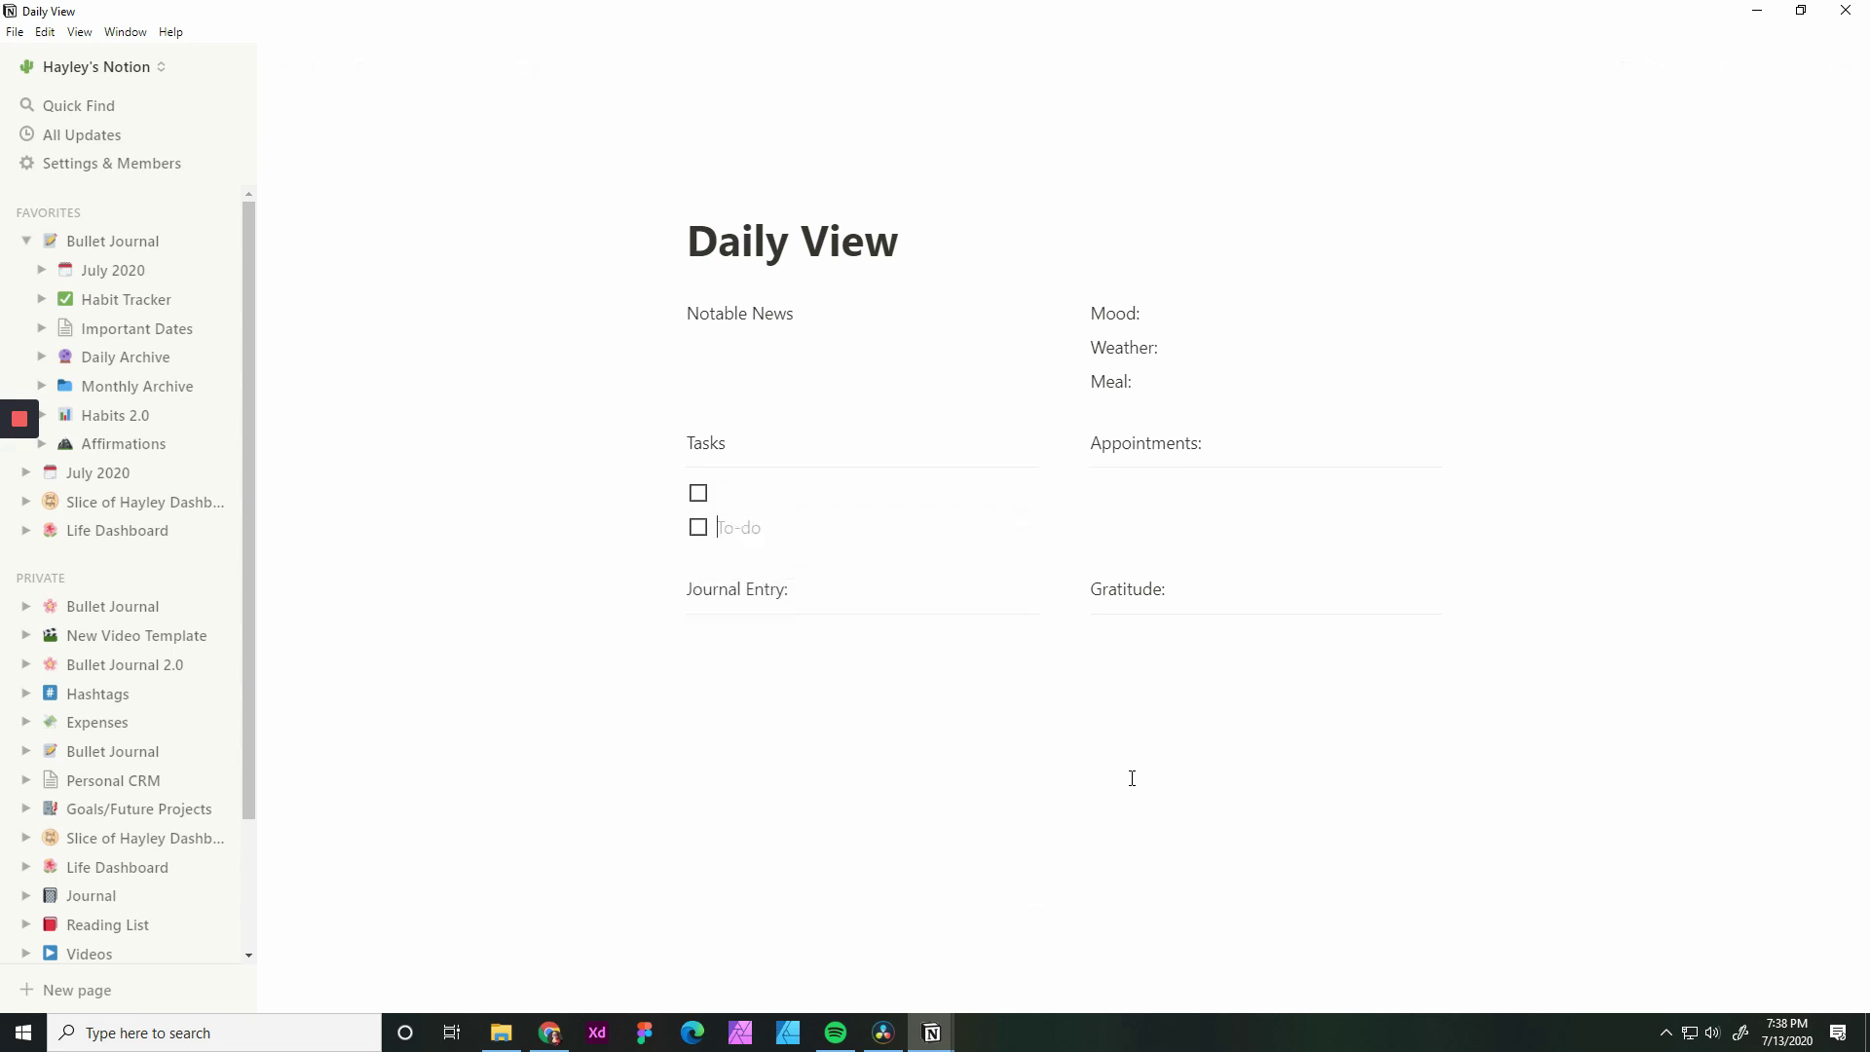
{"action": "key", "text": "Return"}
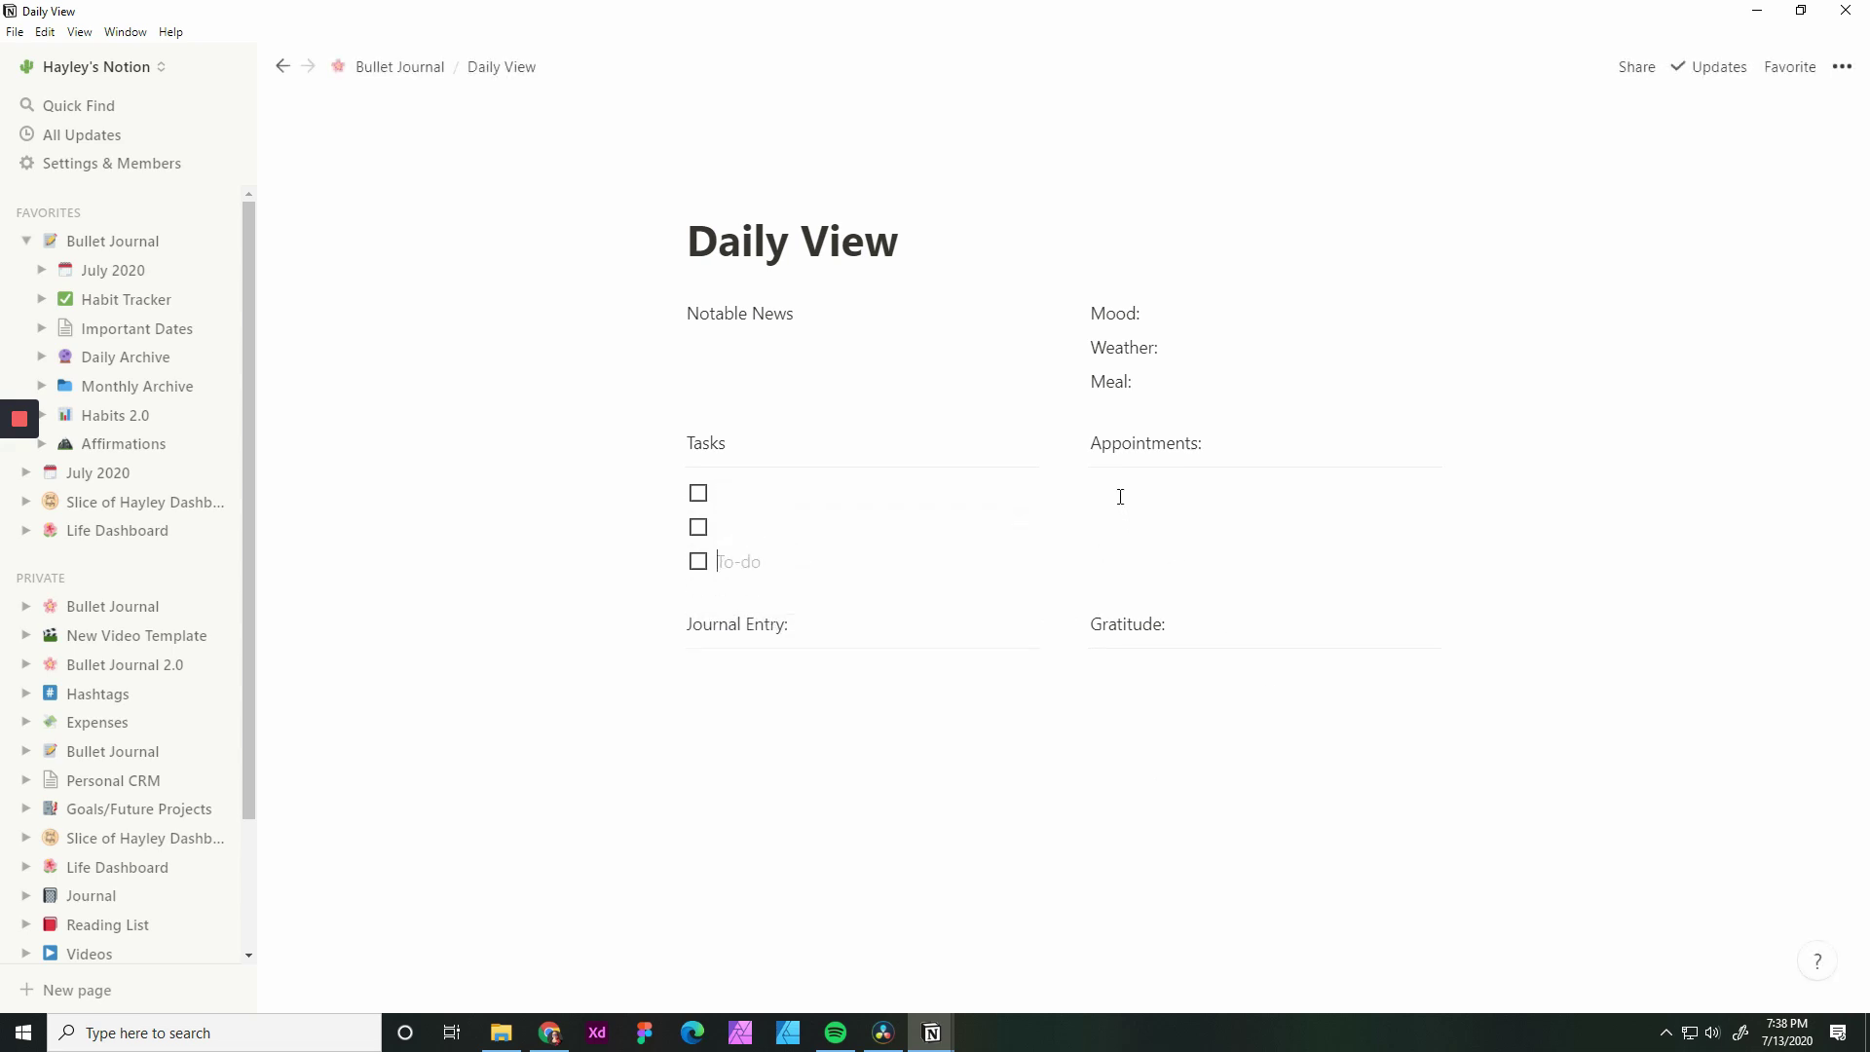
Add three empty bullet points under Appointments:
{"action": "left_click", "coordinate": [1121, 494]}
{"action": "type", "text": "-"}
{"action": "key", "text": "BackSpace"}
{"action": "type", "text": "-"}
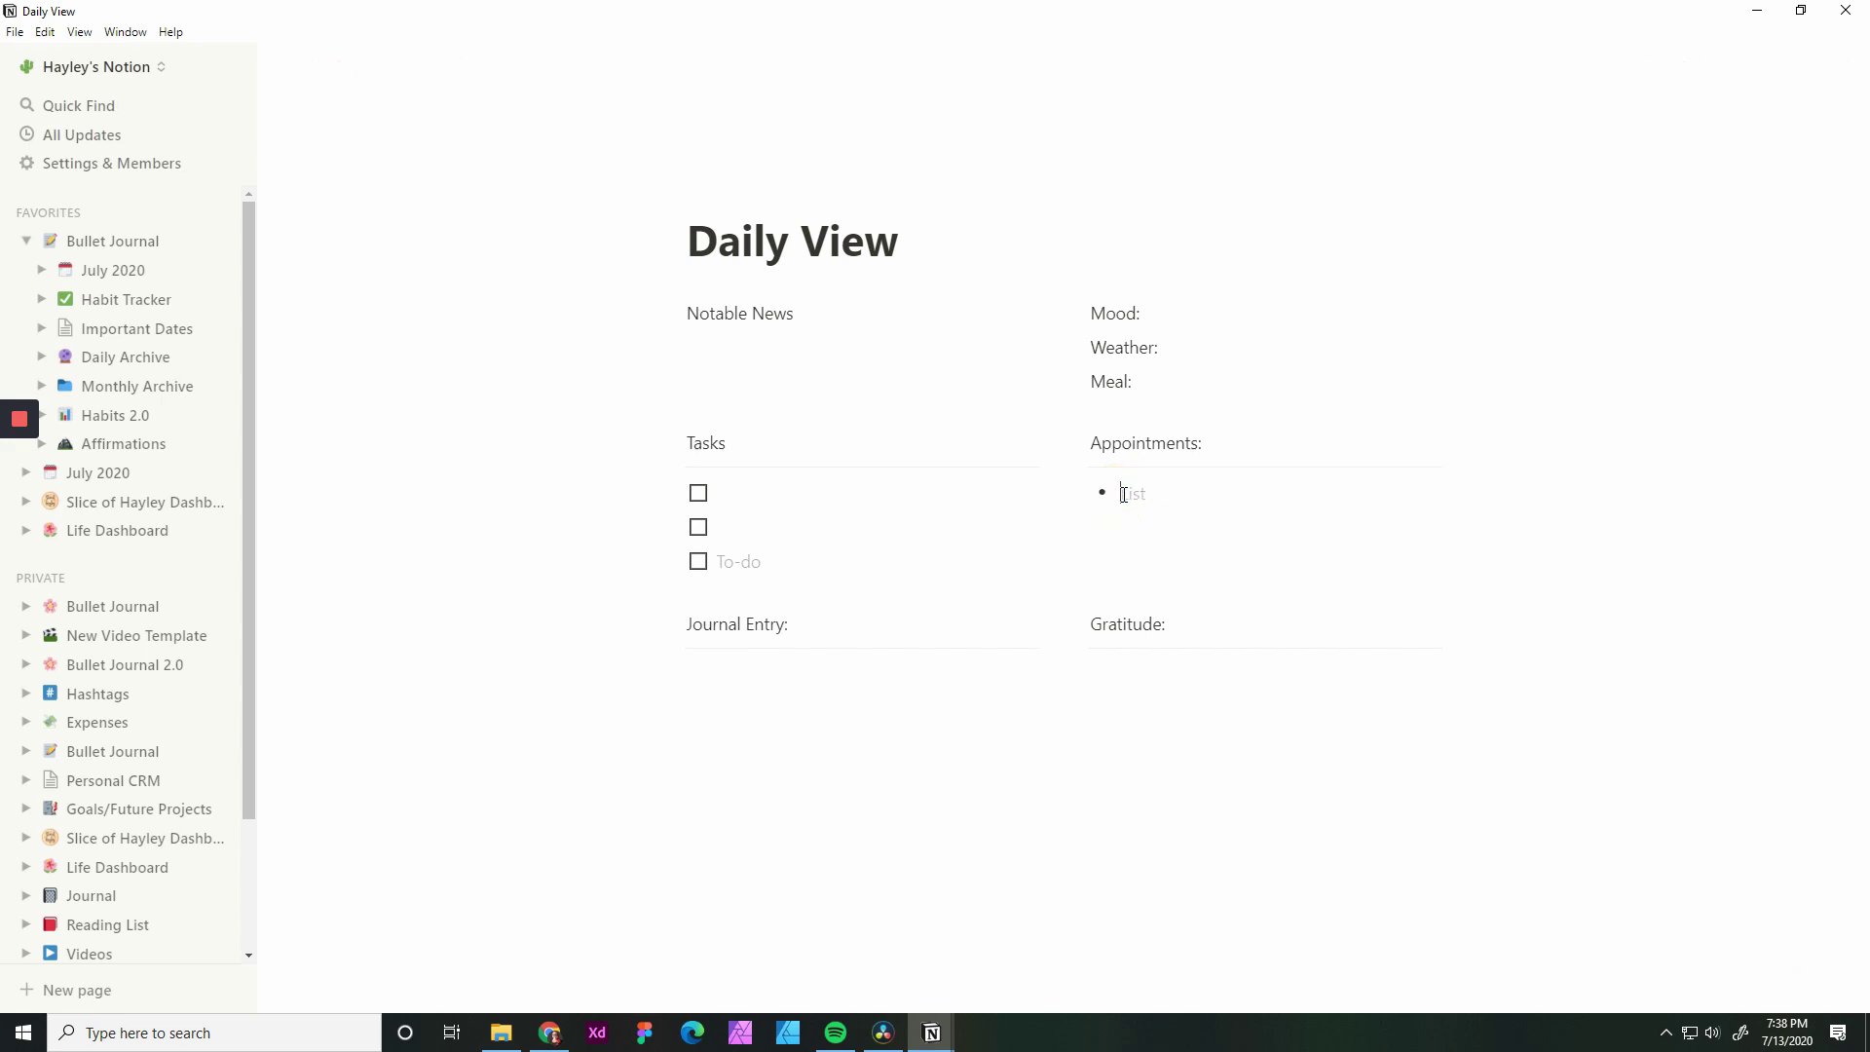
{"action": "key", "text": "Return"}
{"action": "key", "text": "Return"}
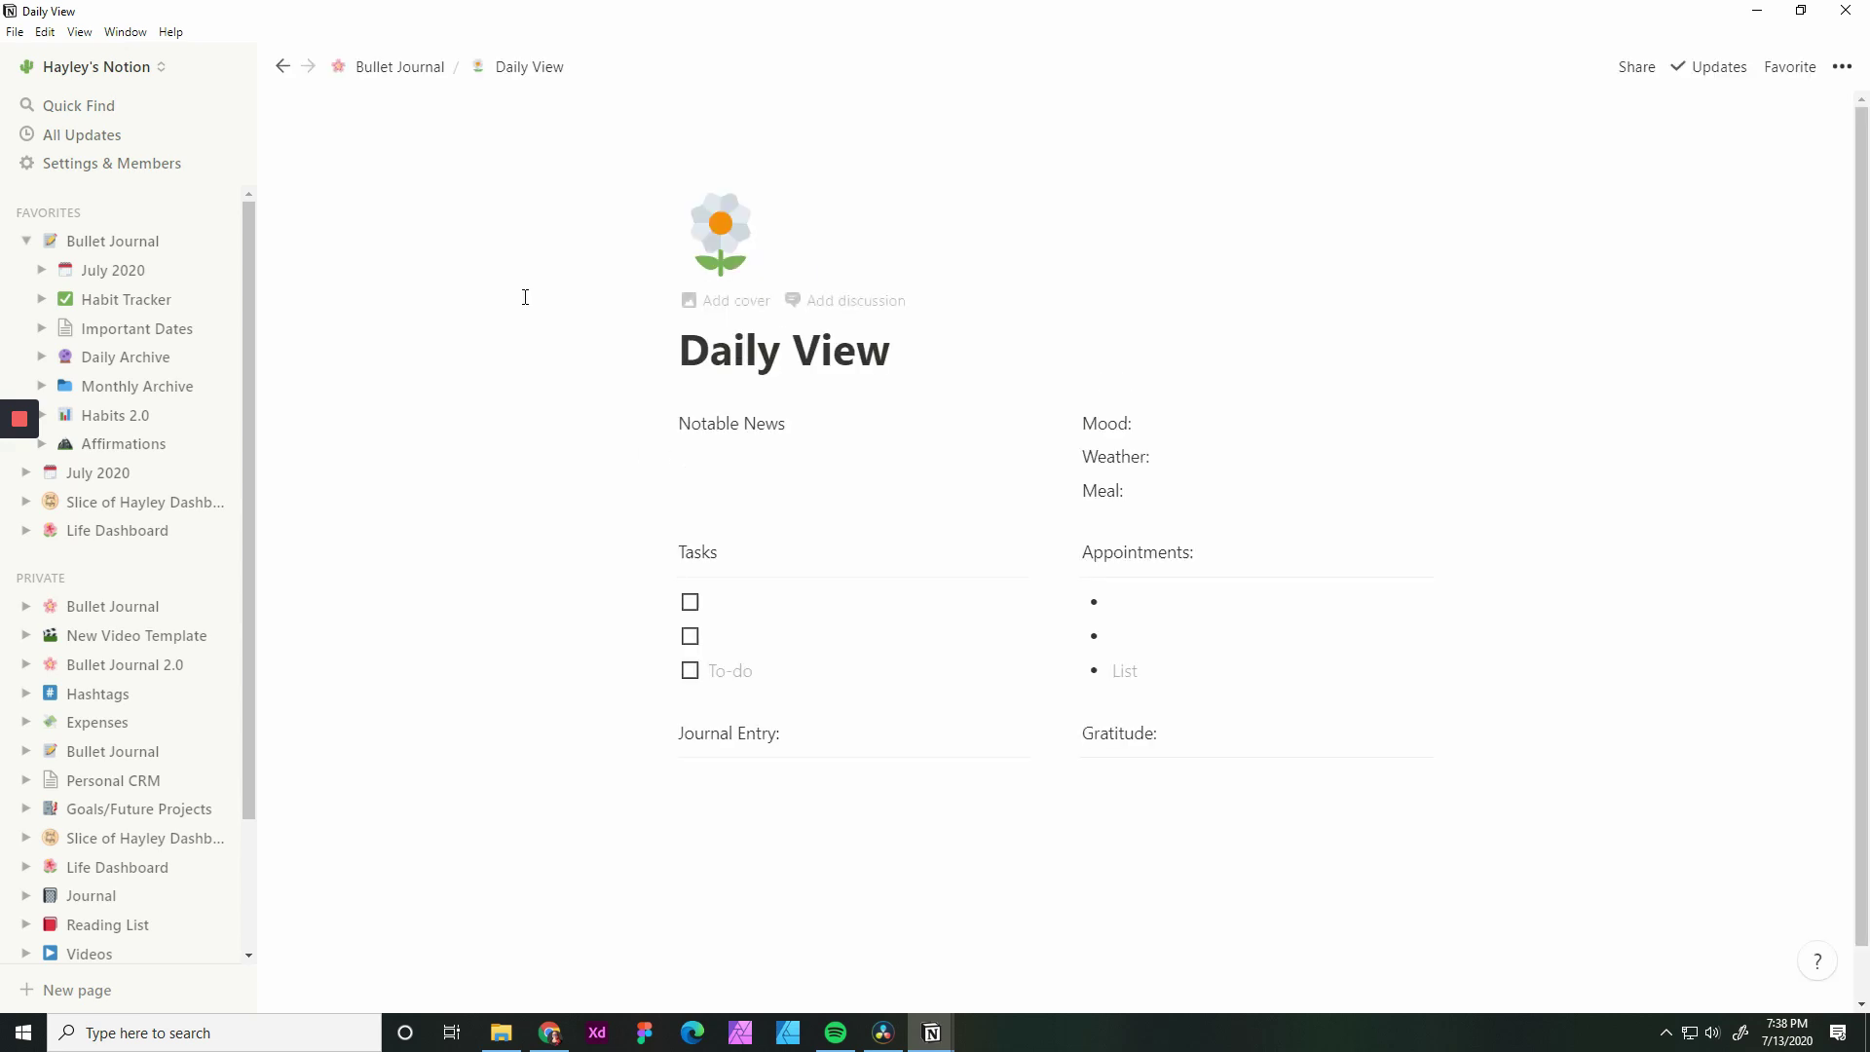
On the Bullet Journal page, insert a template button block below Future Log
{"action": "left_click", "coordinate": [380, 71]}
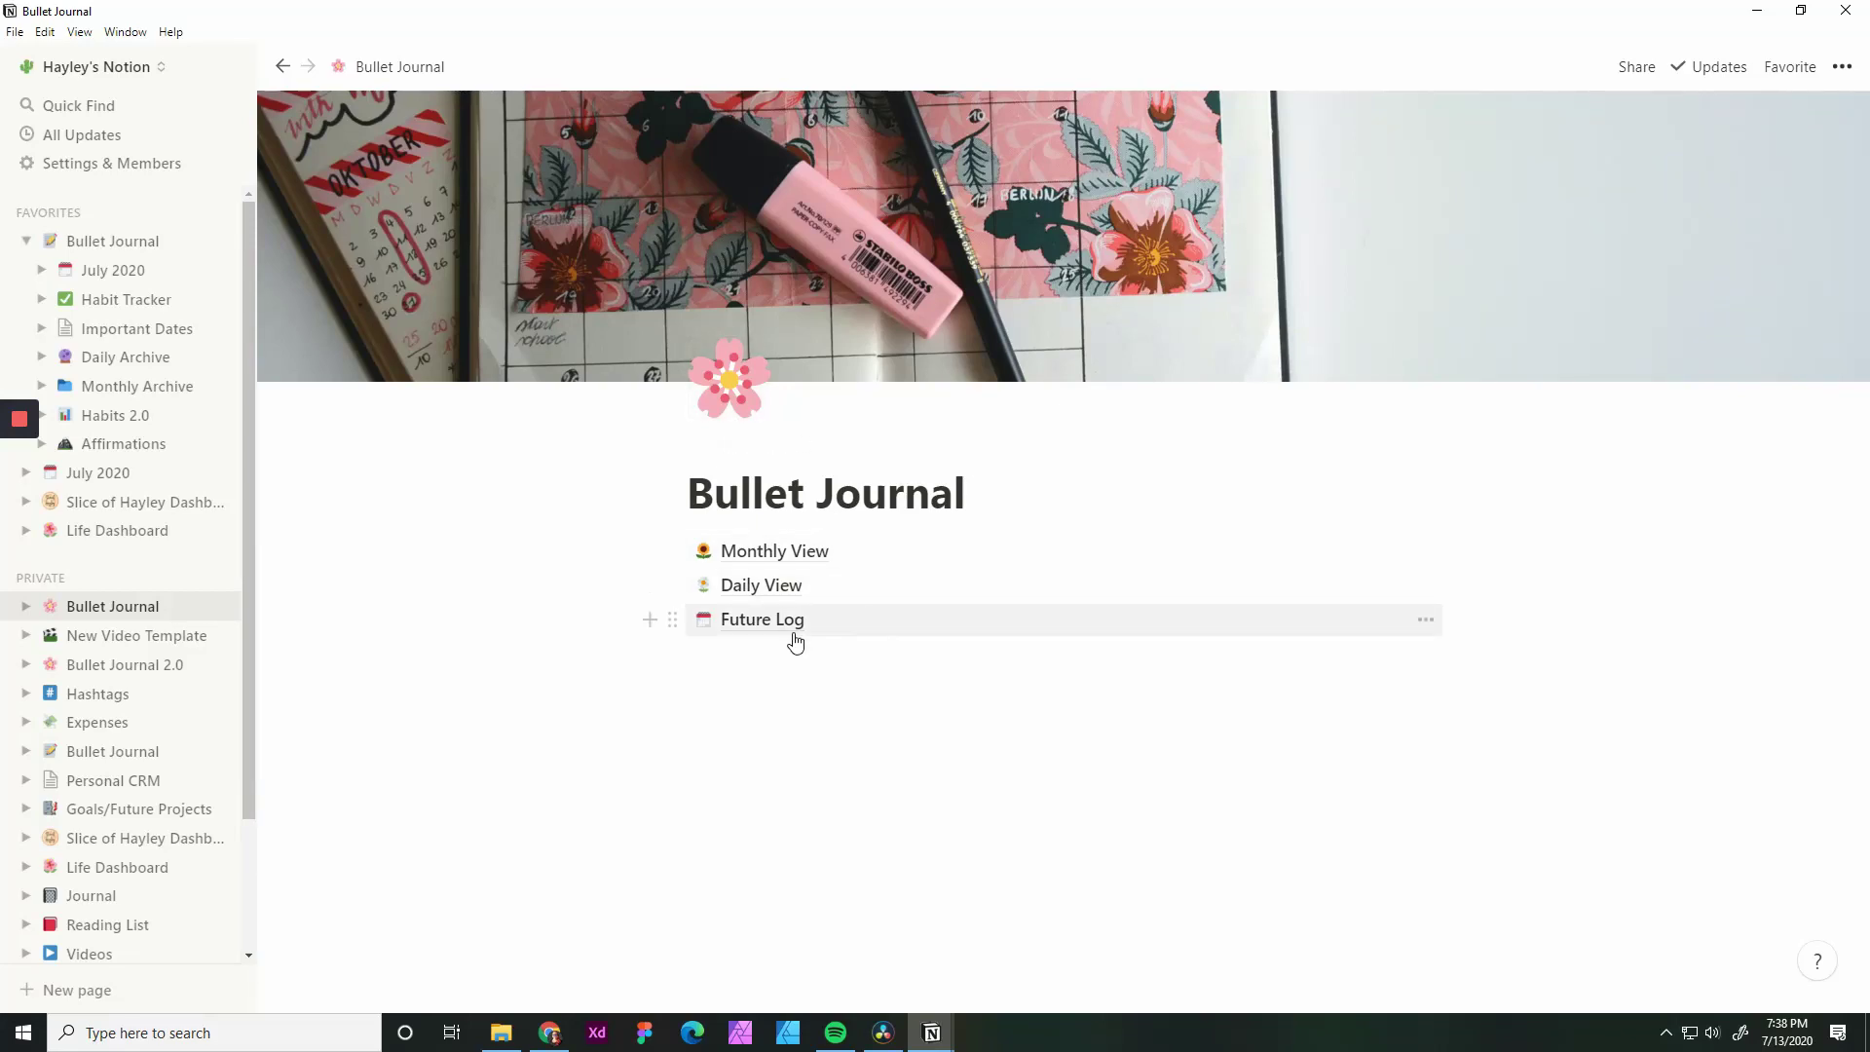
{"action": "left_click", "coordinate": [732, 688]}
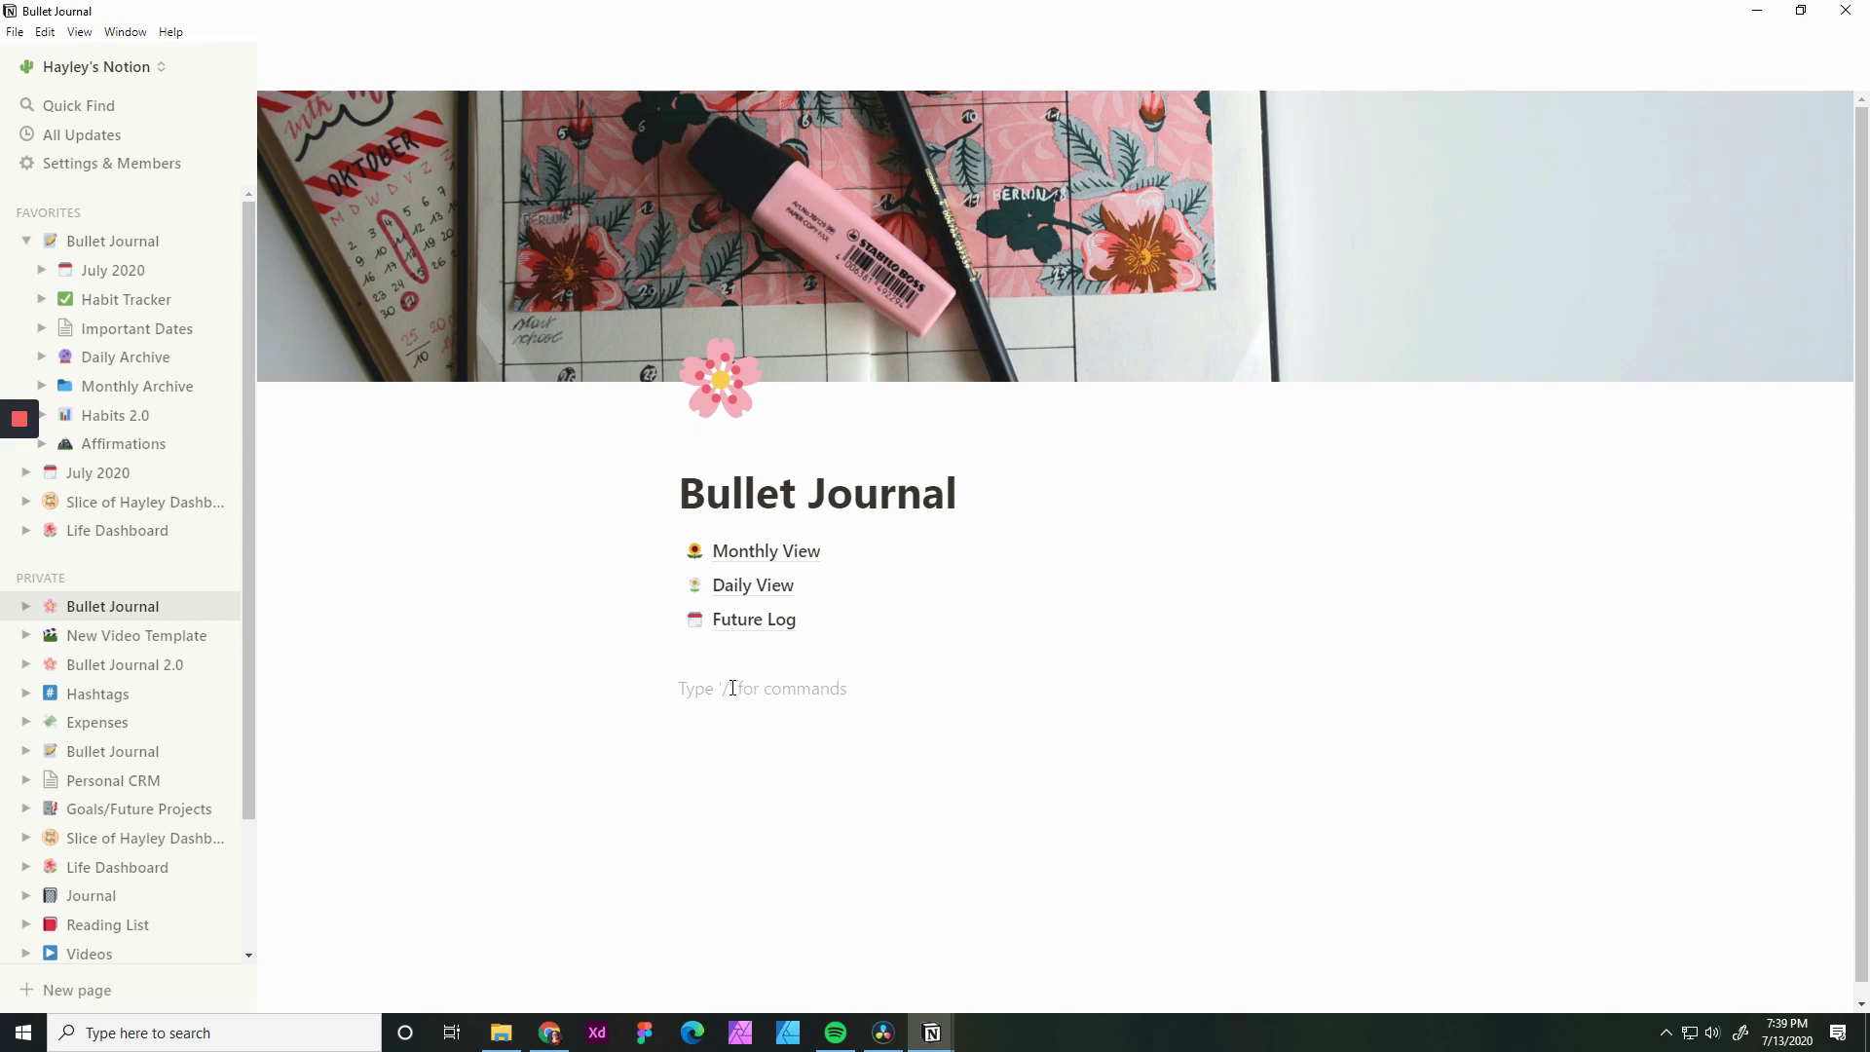
{"action": "type", "text": "/tem"}
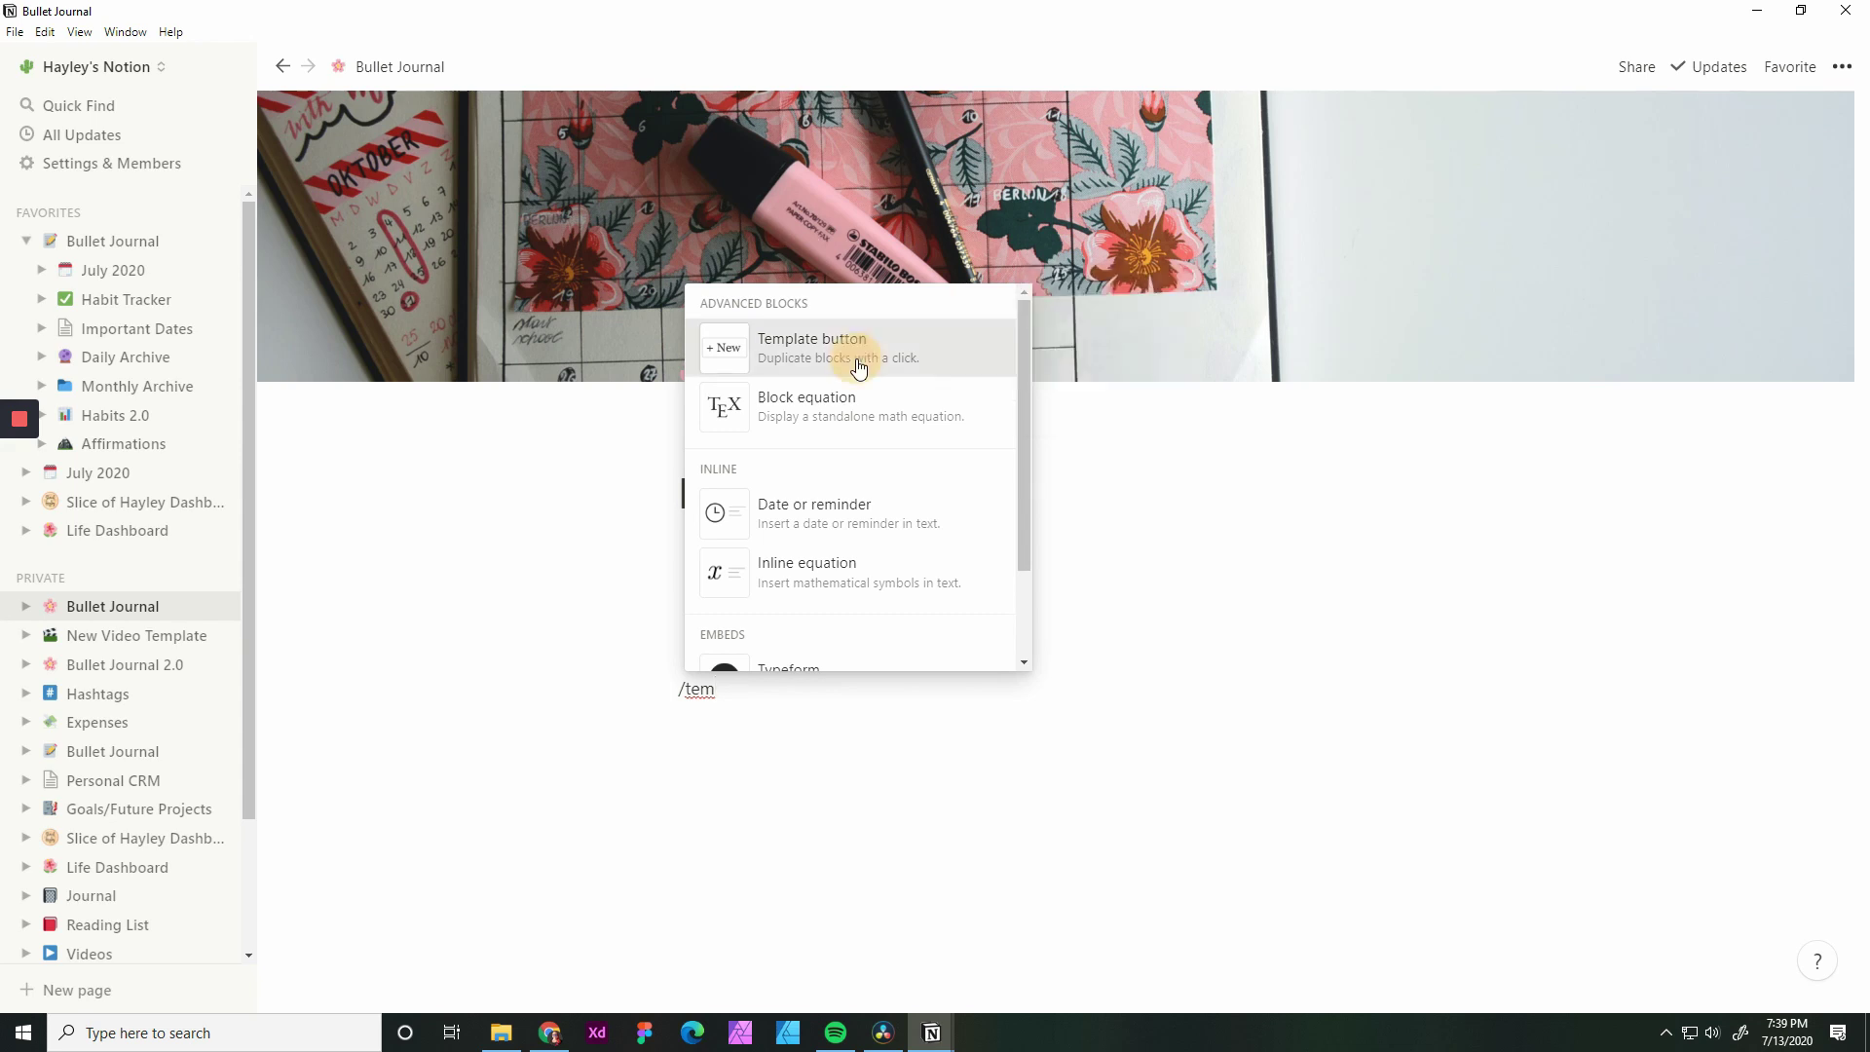
{"action": "left_click", "coordinate": [858, 366]}
Put Monthly View into the template, delete the placeholder to-do, and name the button 'Add New Month'
{"action": "scroll", "coordinate": [840, 701], "scroll_direction": "down", "scroll_amount": 3}
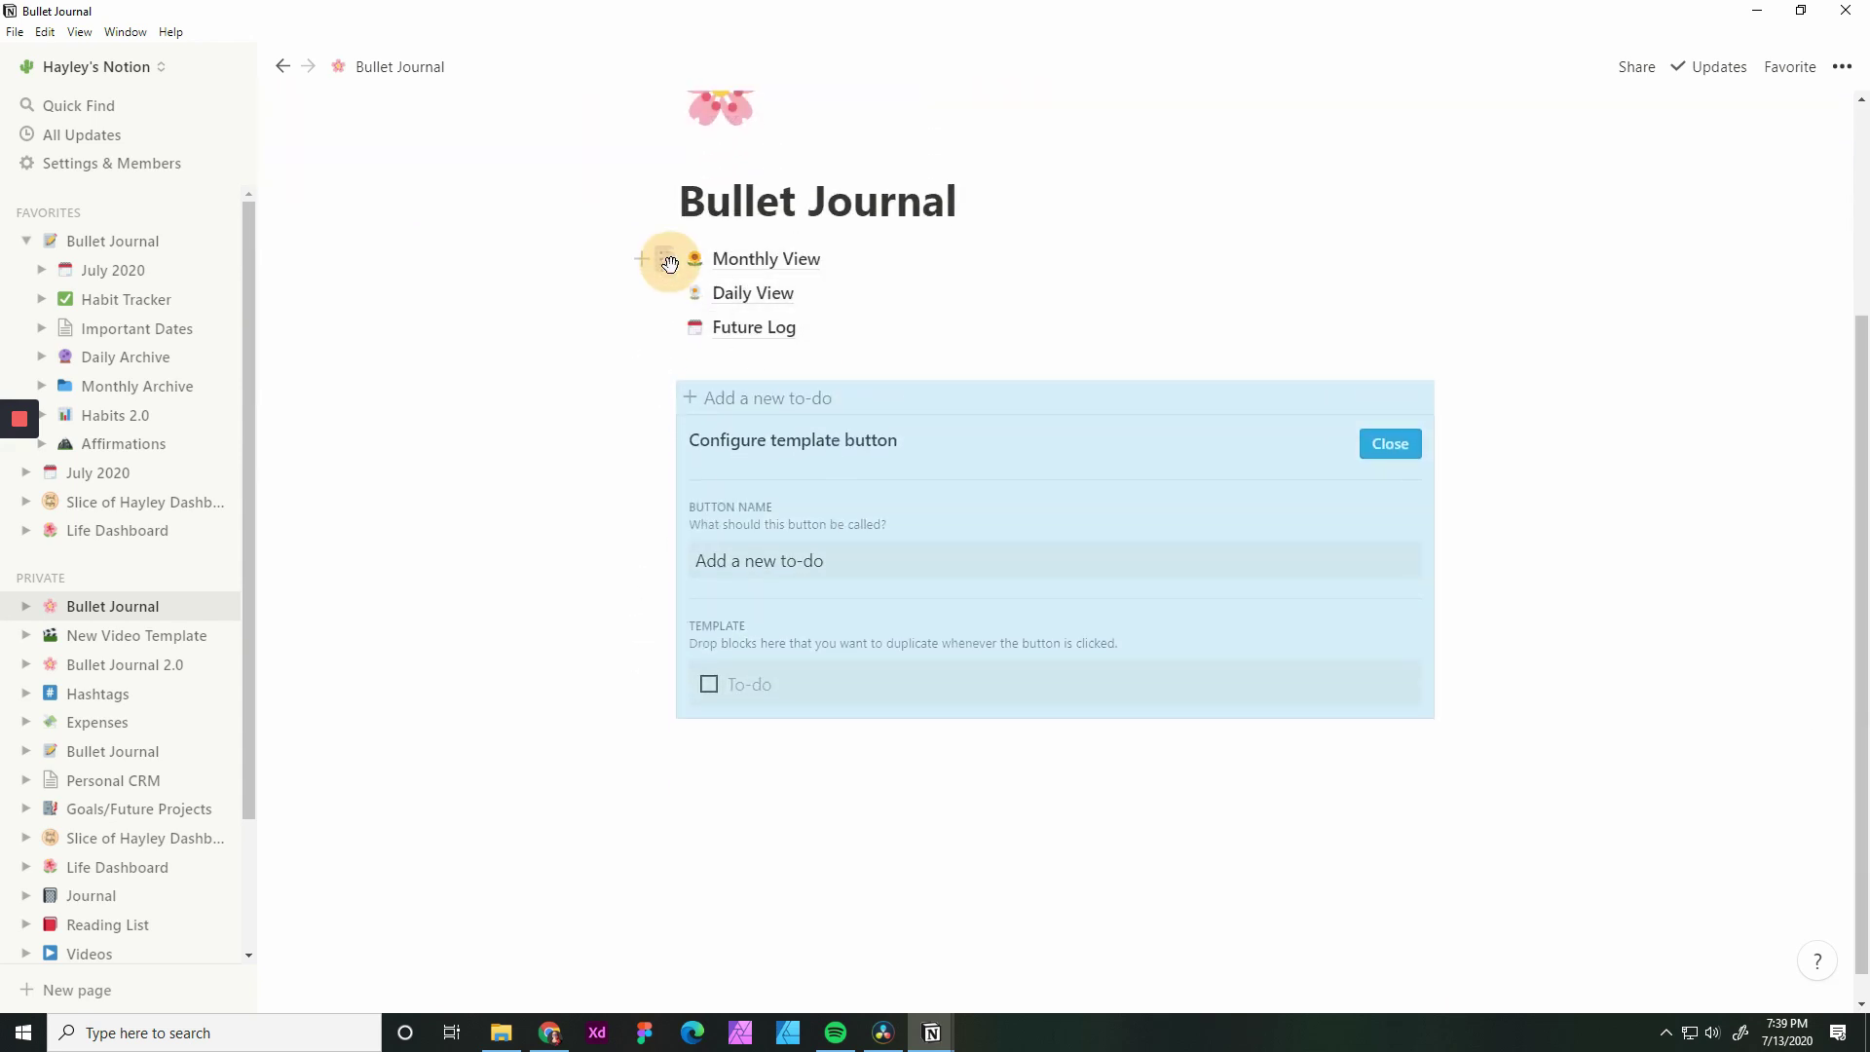
{"action": "left_click_drag", "start_coordinate": [661, 259], "coordinate": [738, 673]}
{"action": "left_click", "coordinate": [684, 683]}
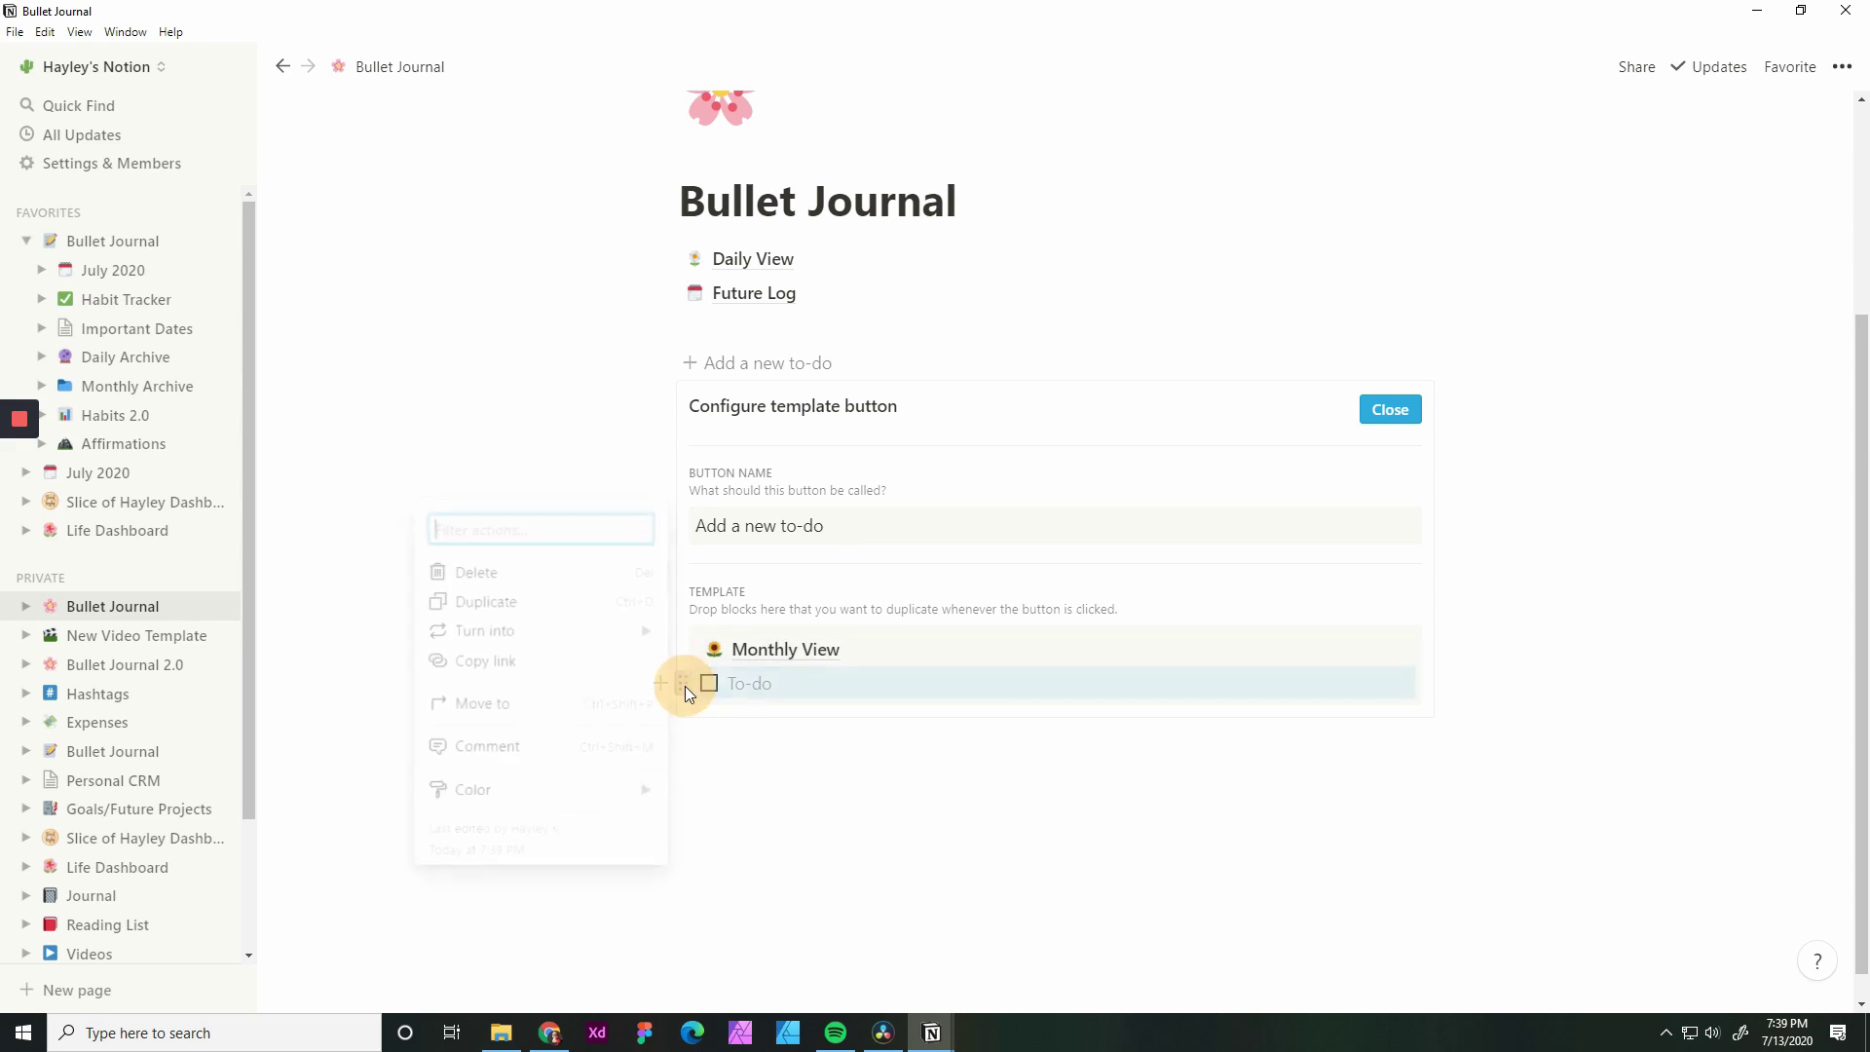
{"action": "left_click", "coordinate": [539, 572]}
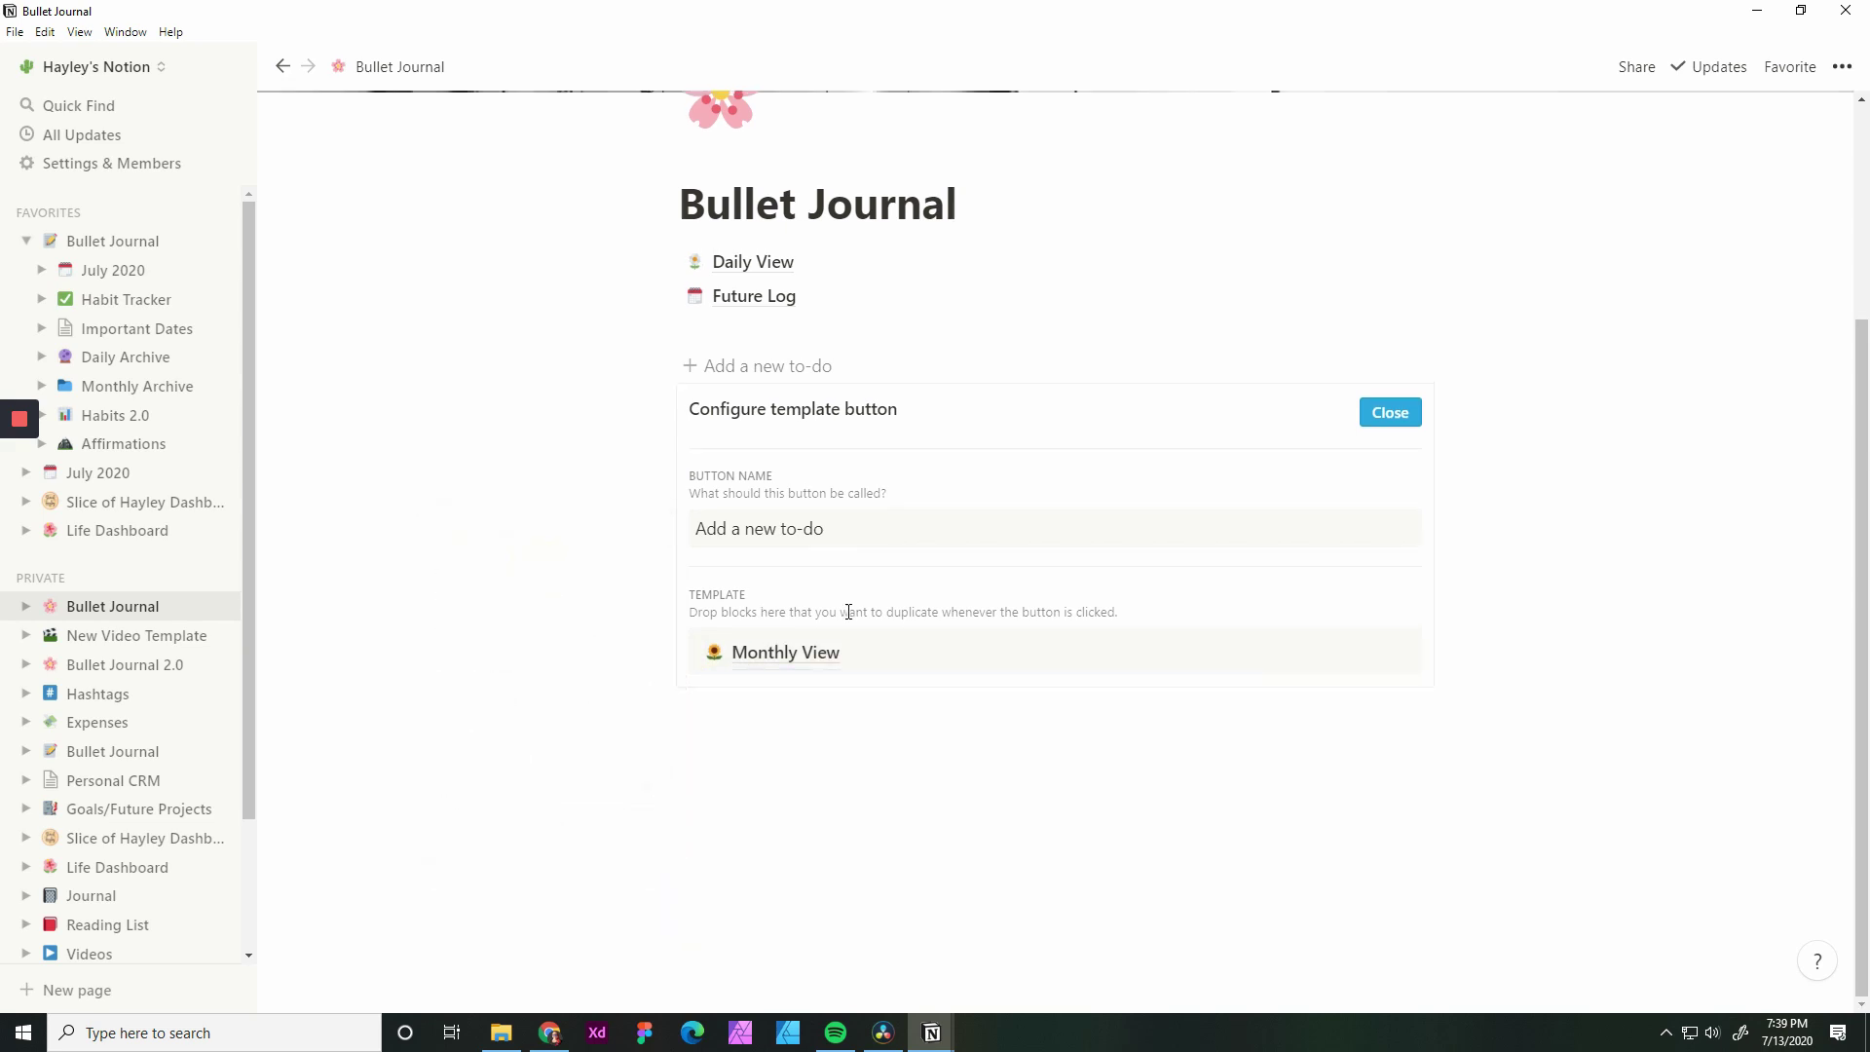
{"action": "triple_click", "coordinate": [848, 531]}
{"action": "type", "text": "Ad"}
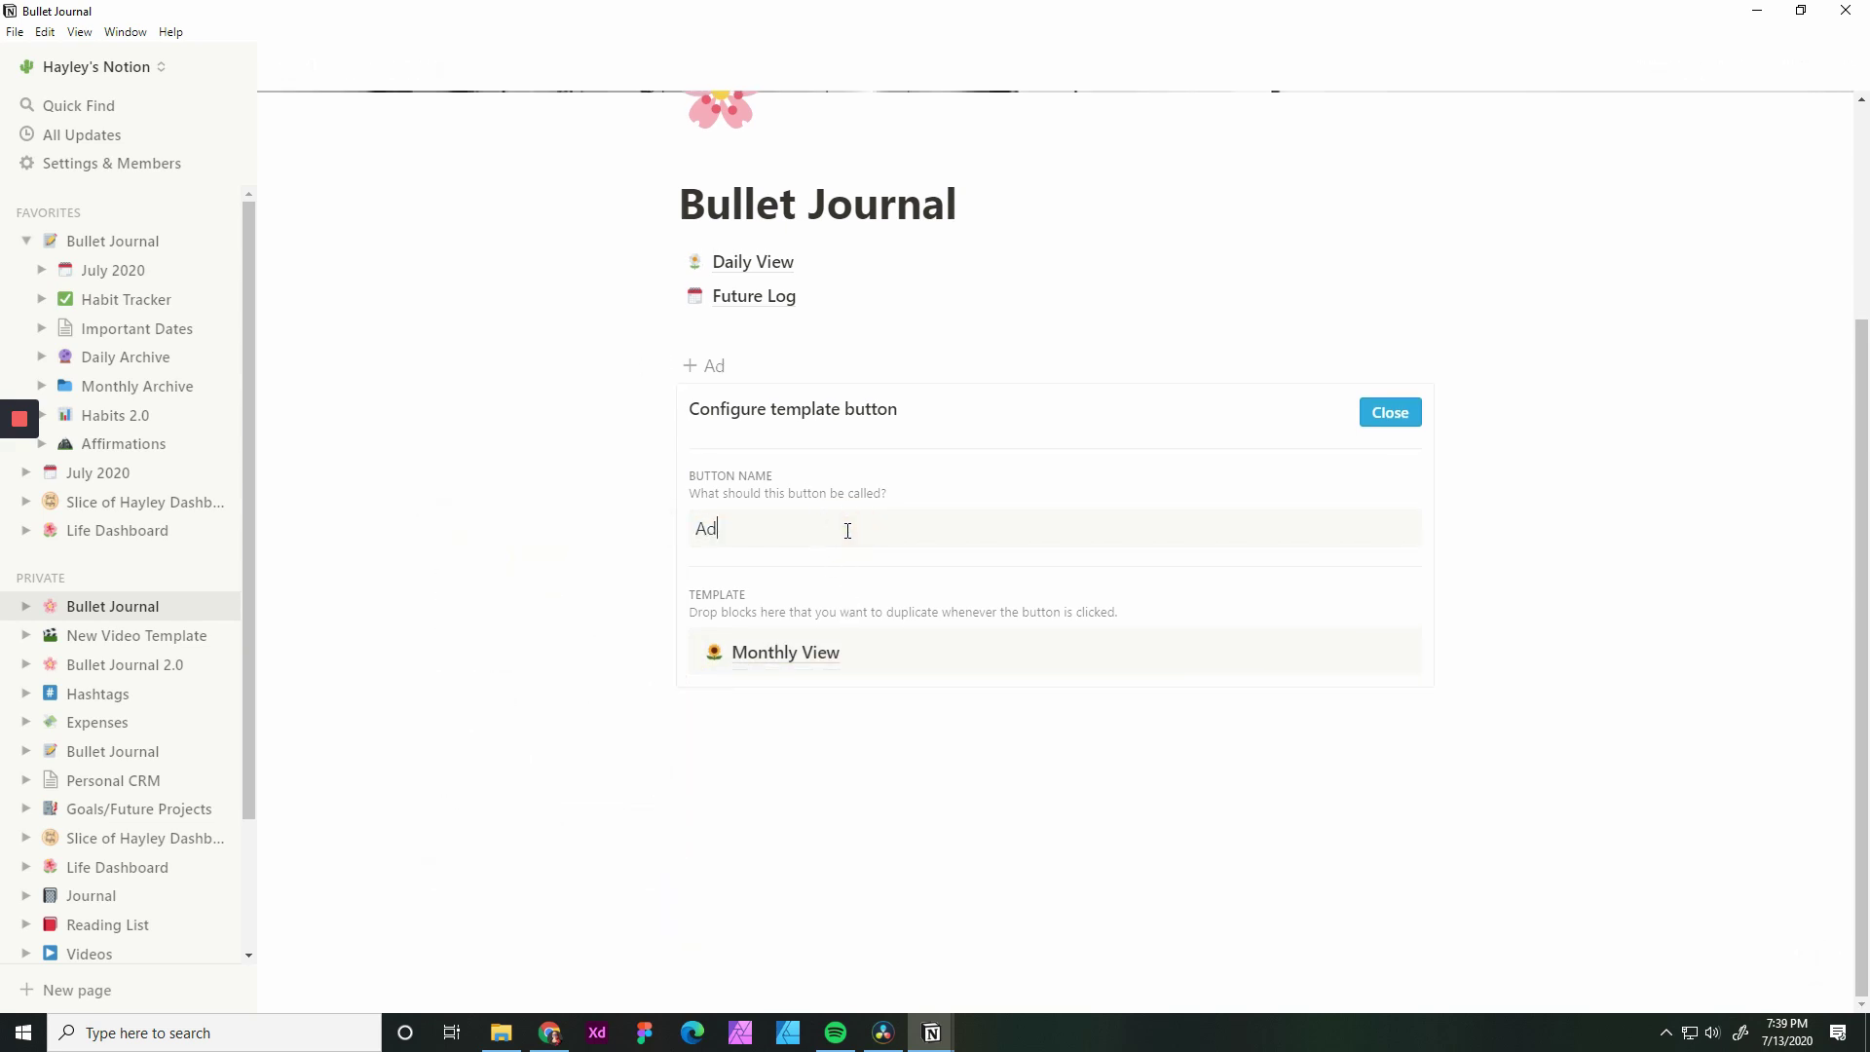
{"action": "type", "text": "d New Month"}
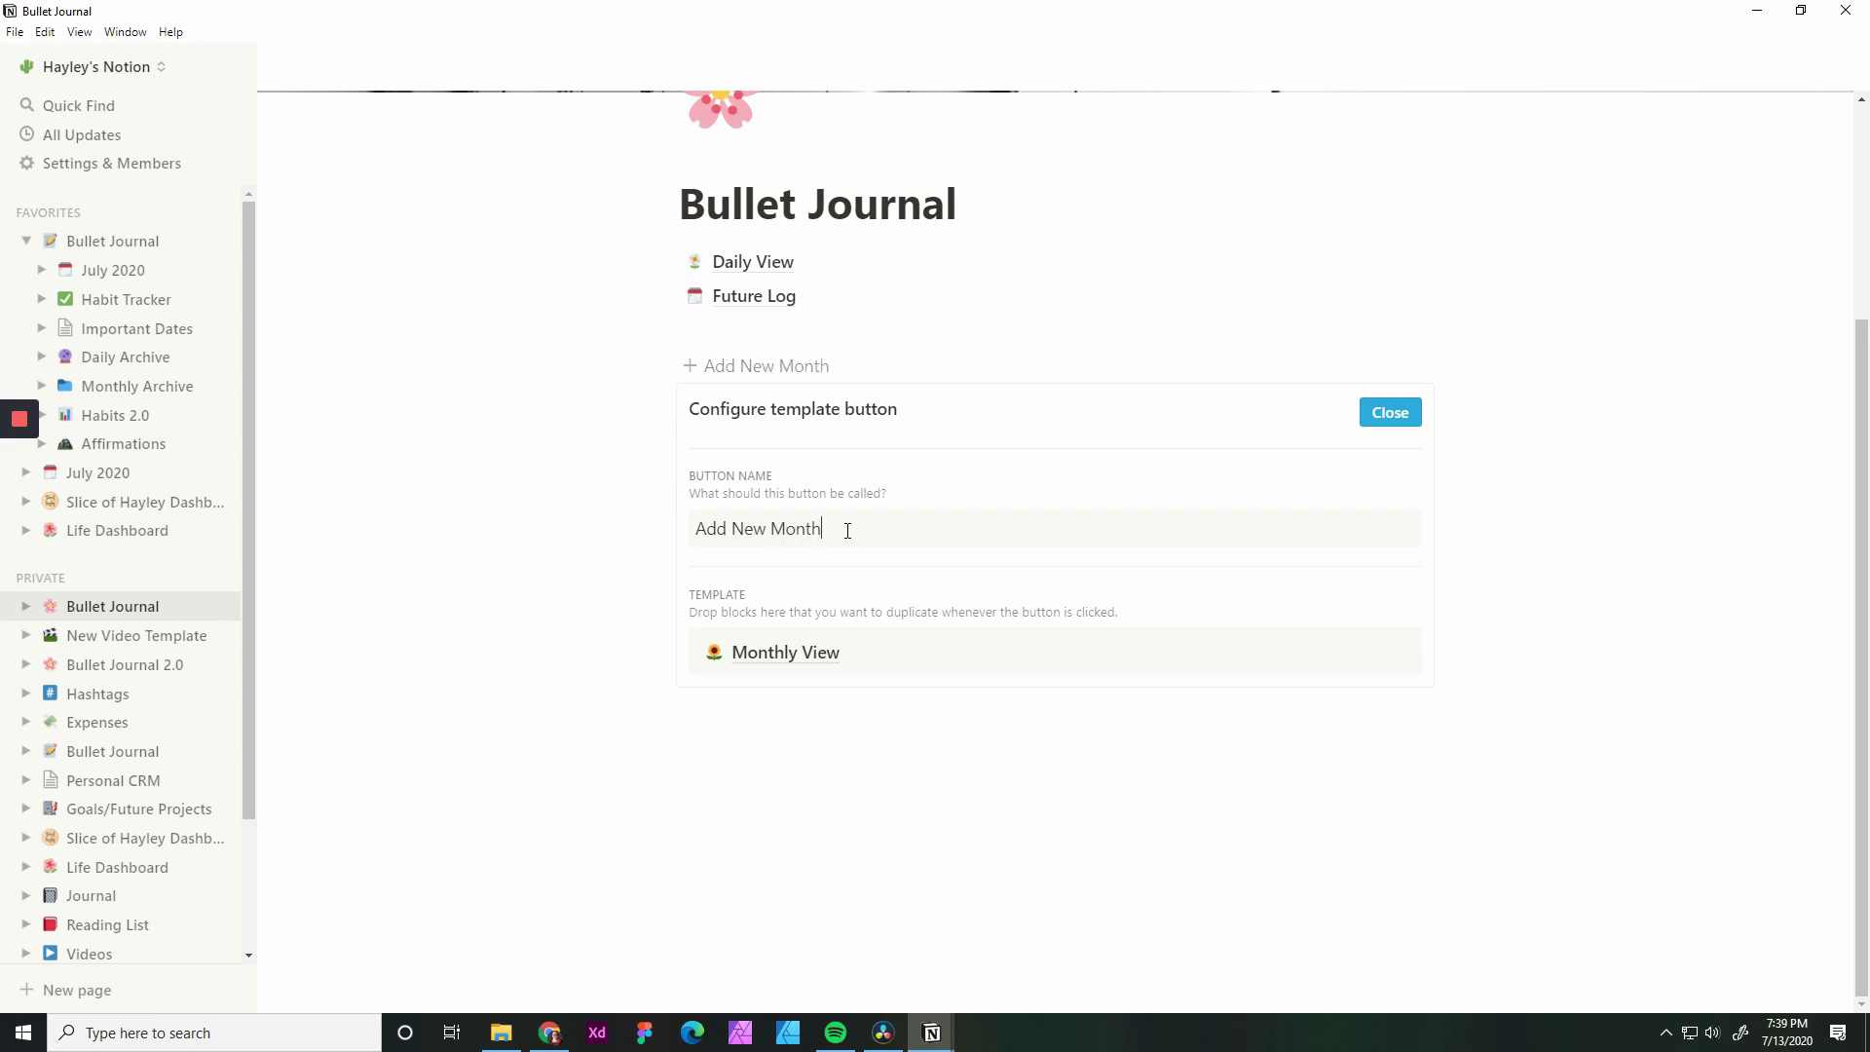
{"action": "left_click", "coordinate": [1391, 412]}
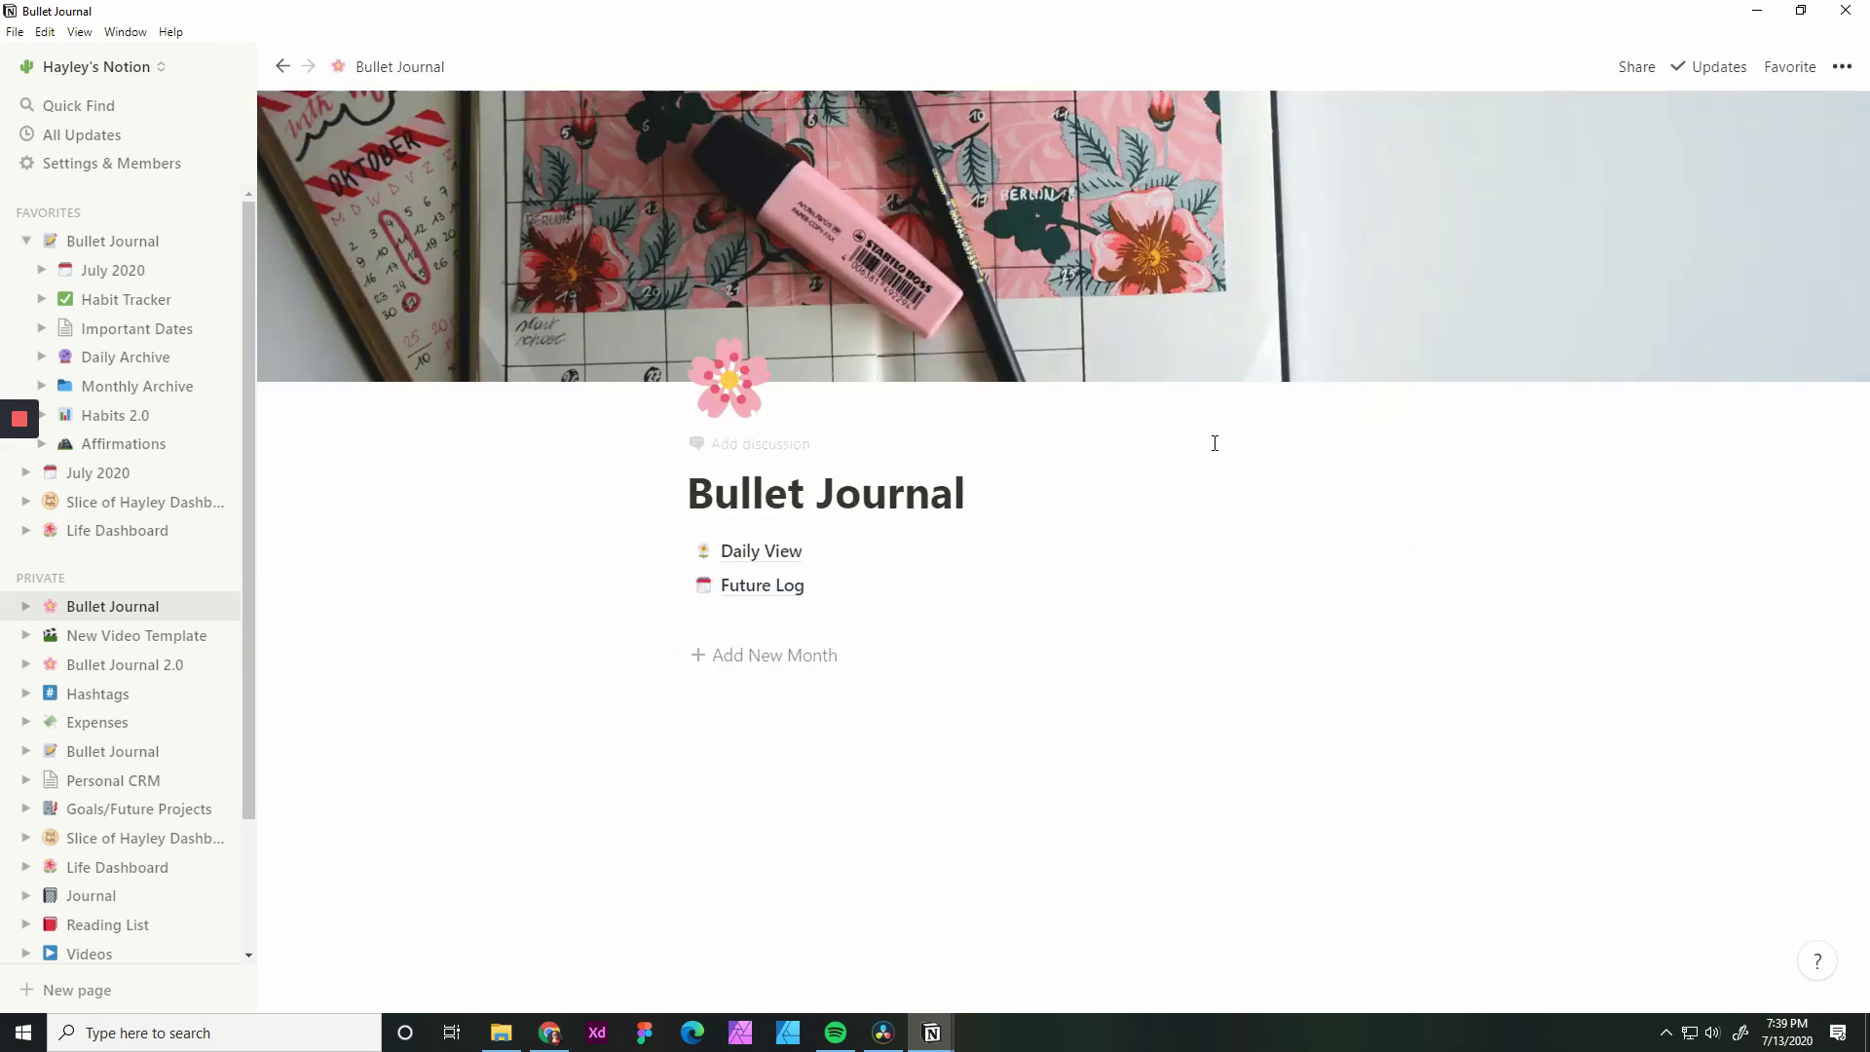
Insert a second template button block below Add New Month
{"action": "left_click", "coordinate": [782, 715]}
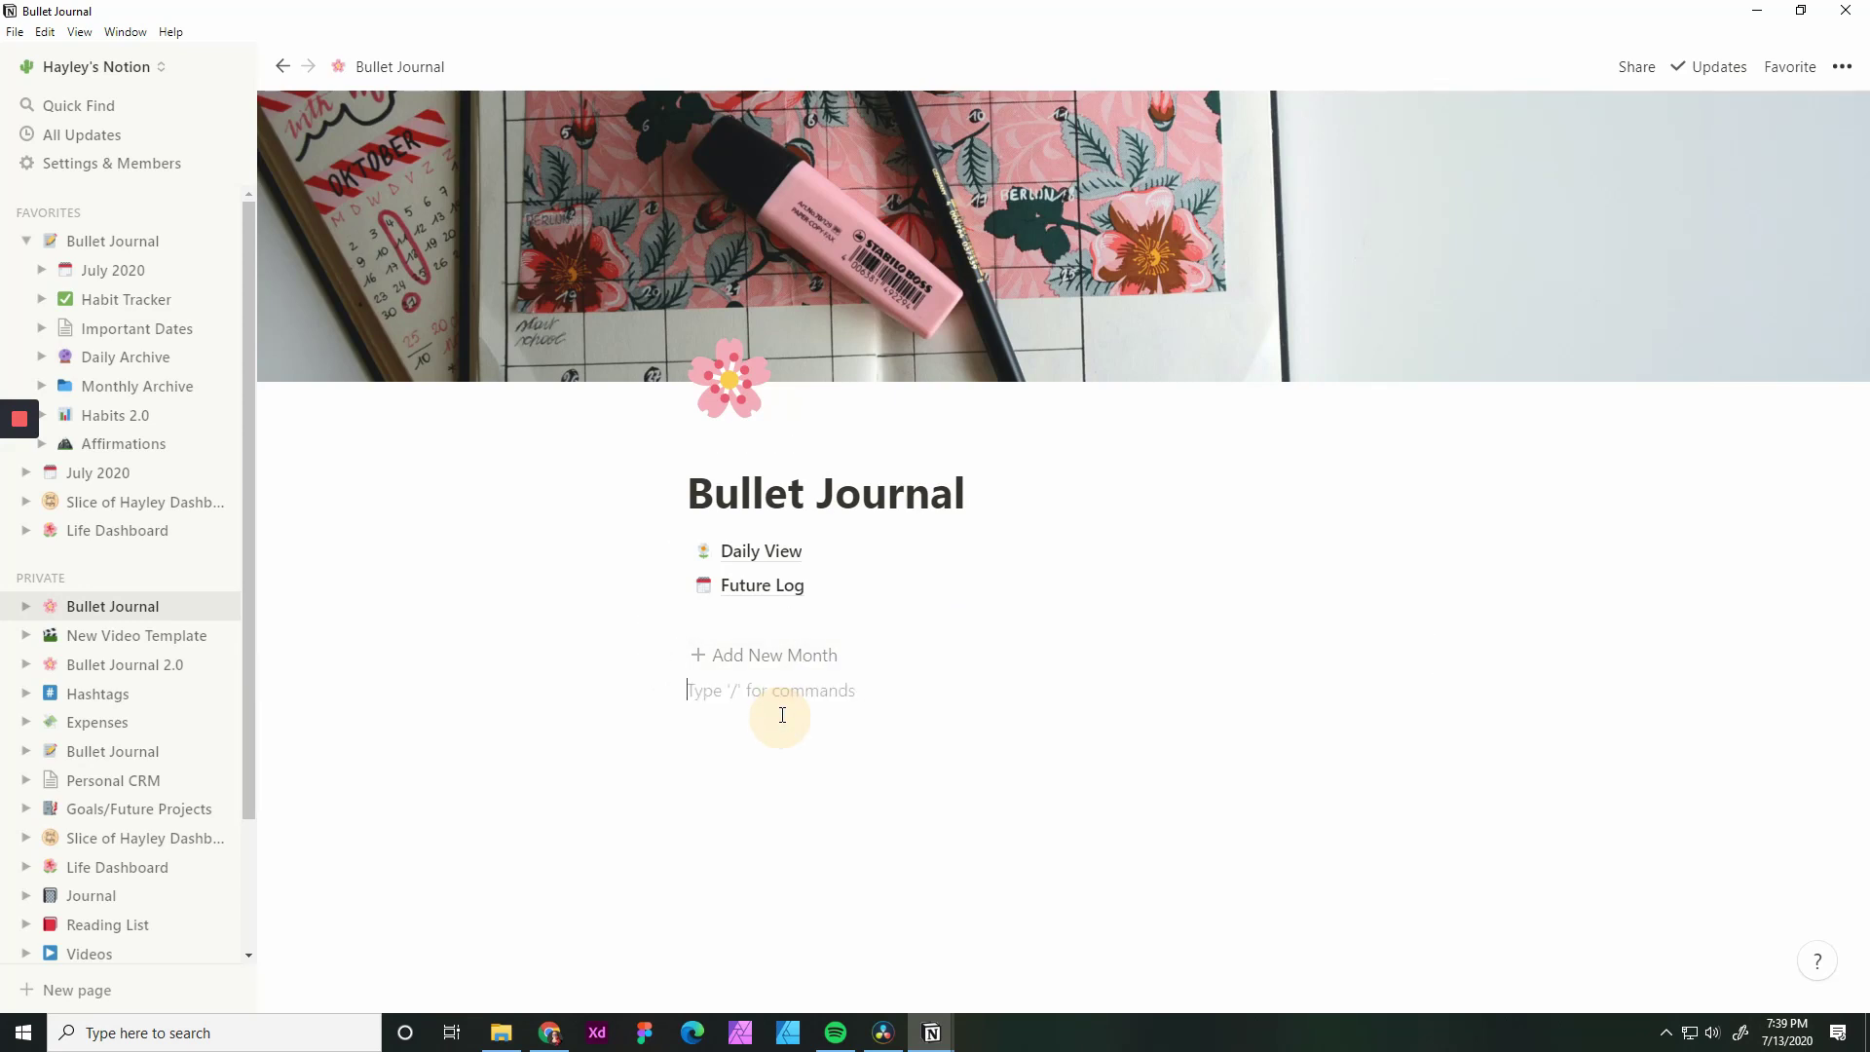
{"action": "type", "text": "/tem"}
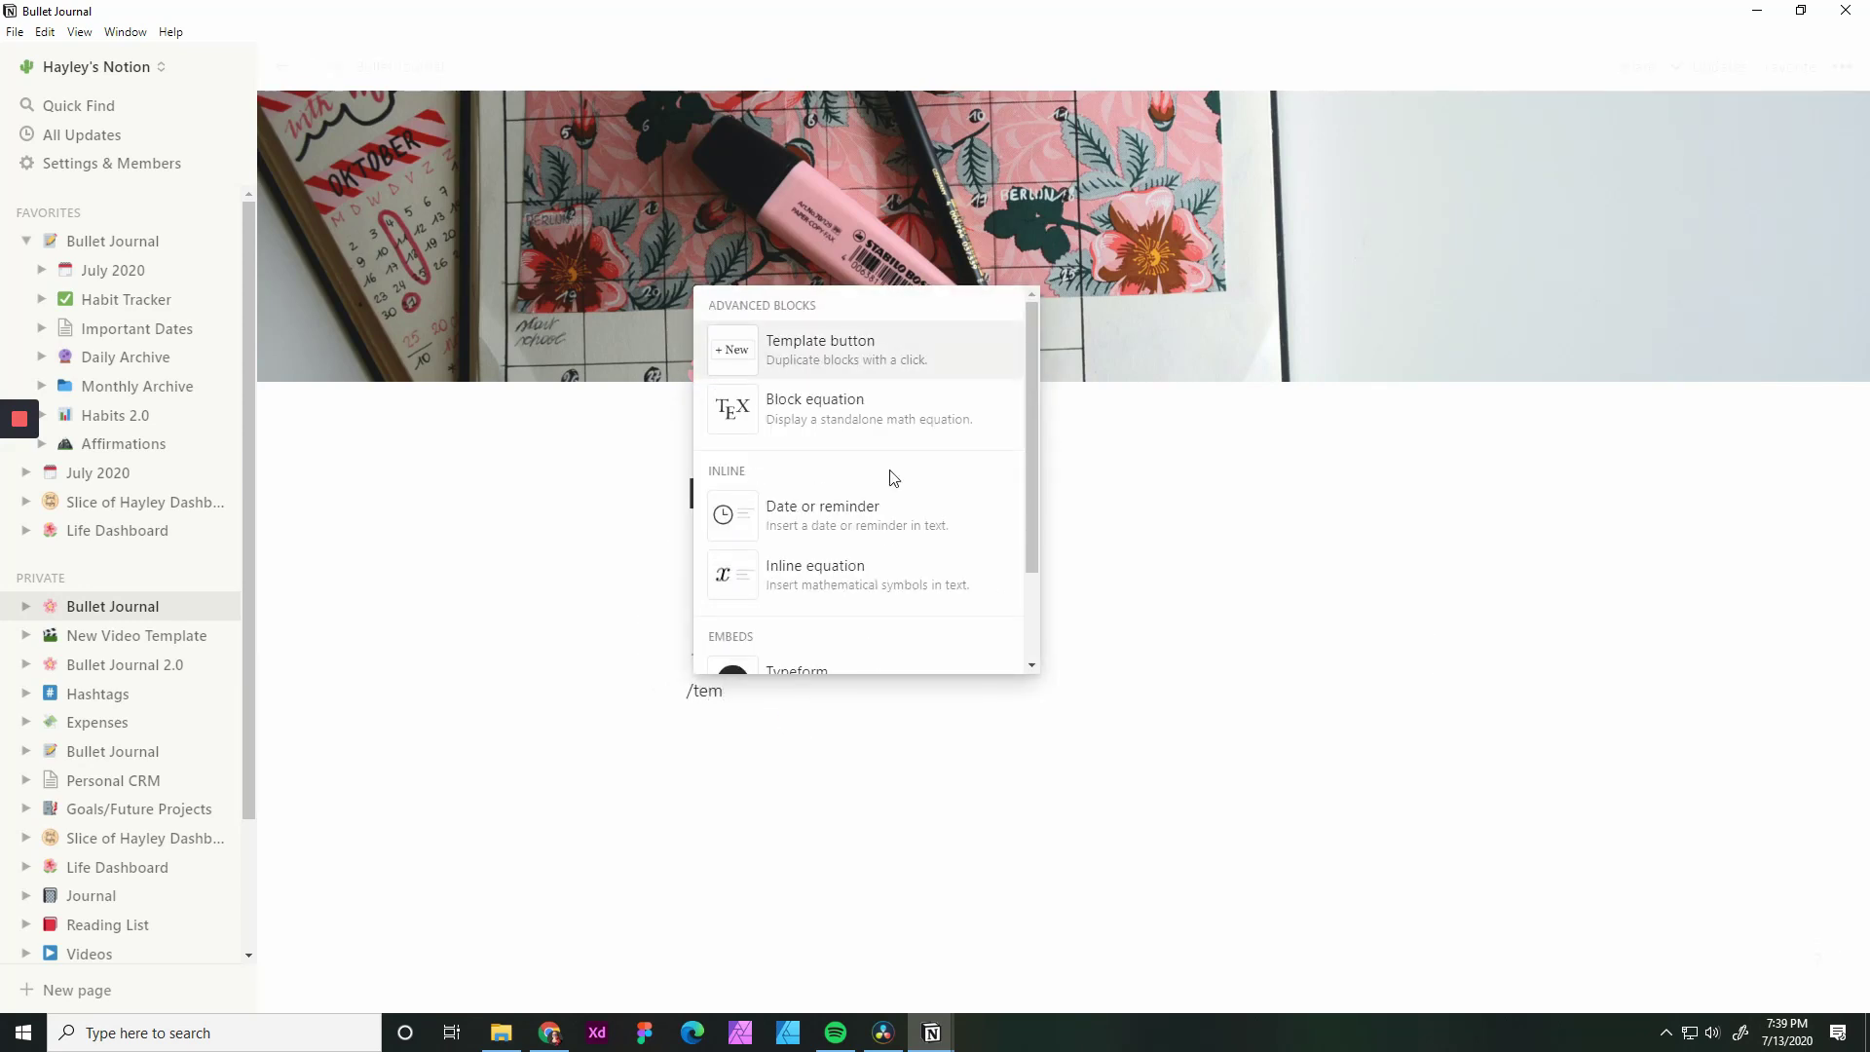
{"action": "left_click", "coordinate": [868, 363]}
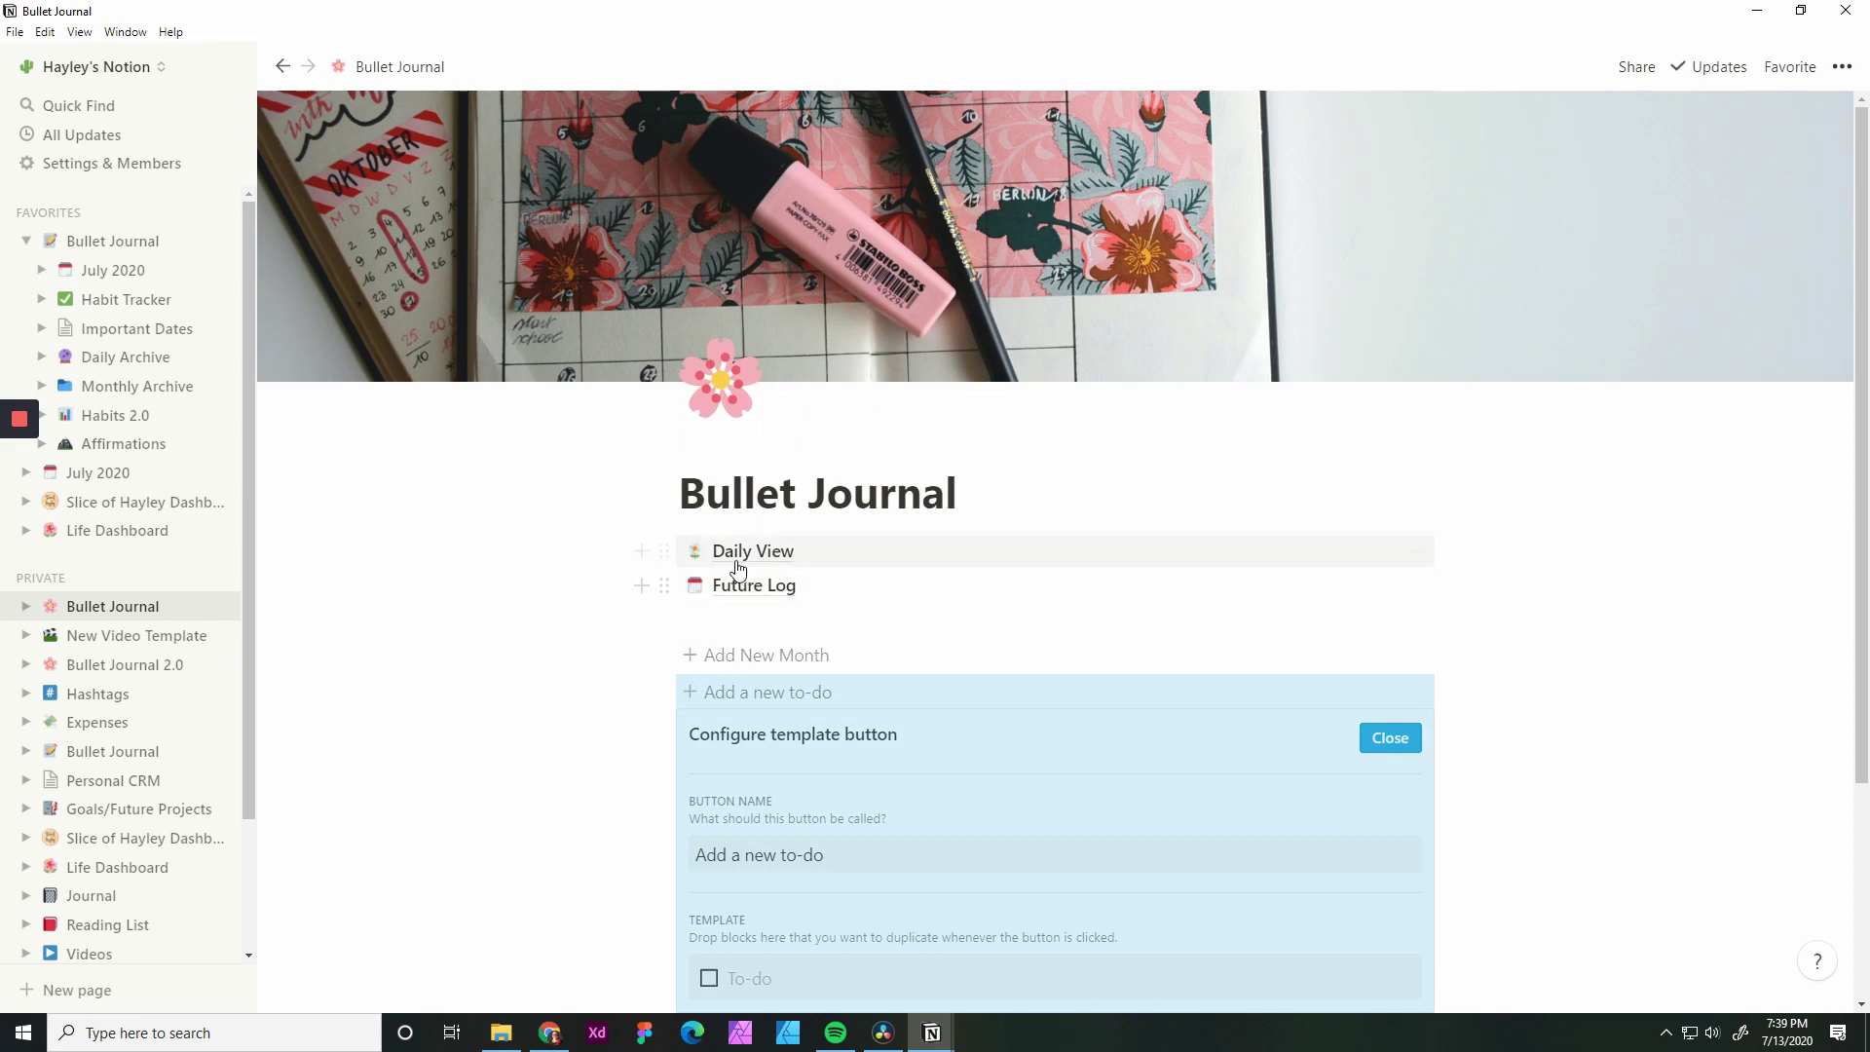
Put Daily View into the template, delete the placeholder to-do, and name the button 'Add New Daily'
{"action": "scroll", "coordinate": [737, 570], "scroll_direction": "down", "scroll_amount": 2}
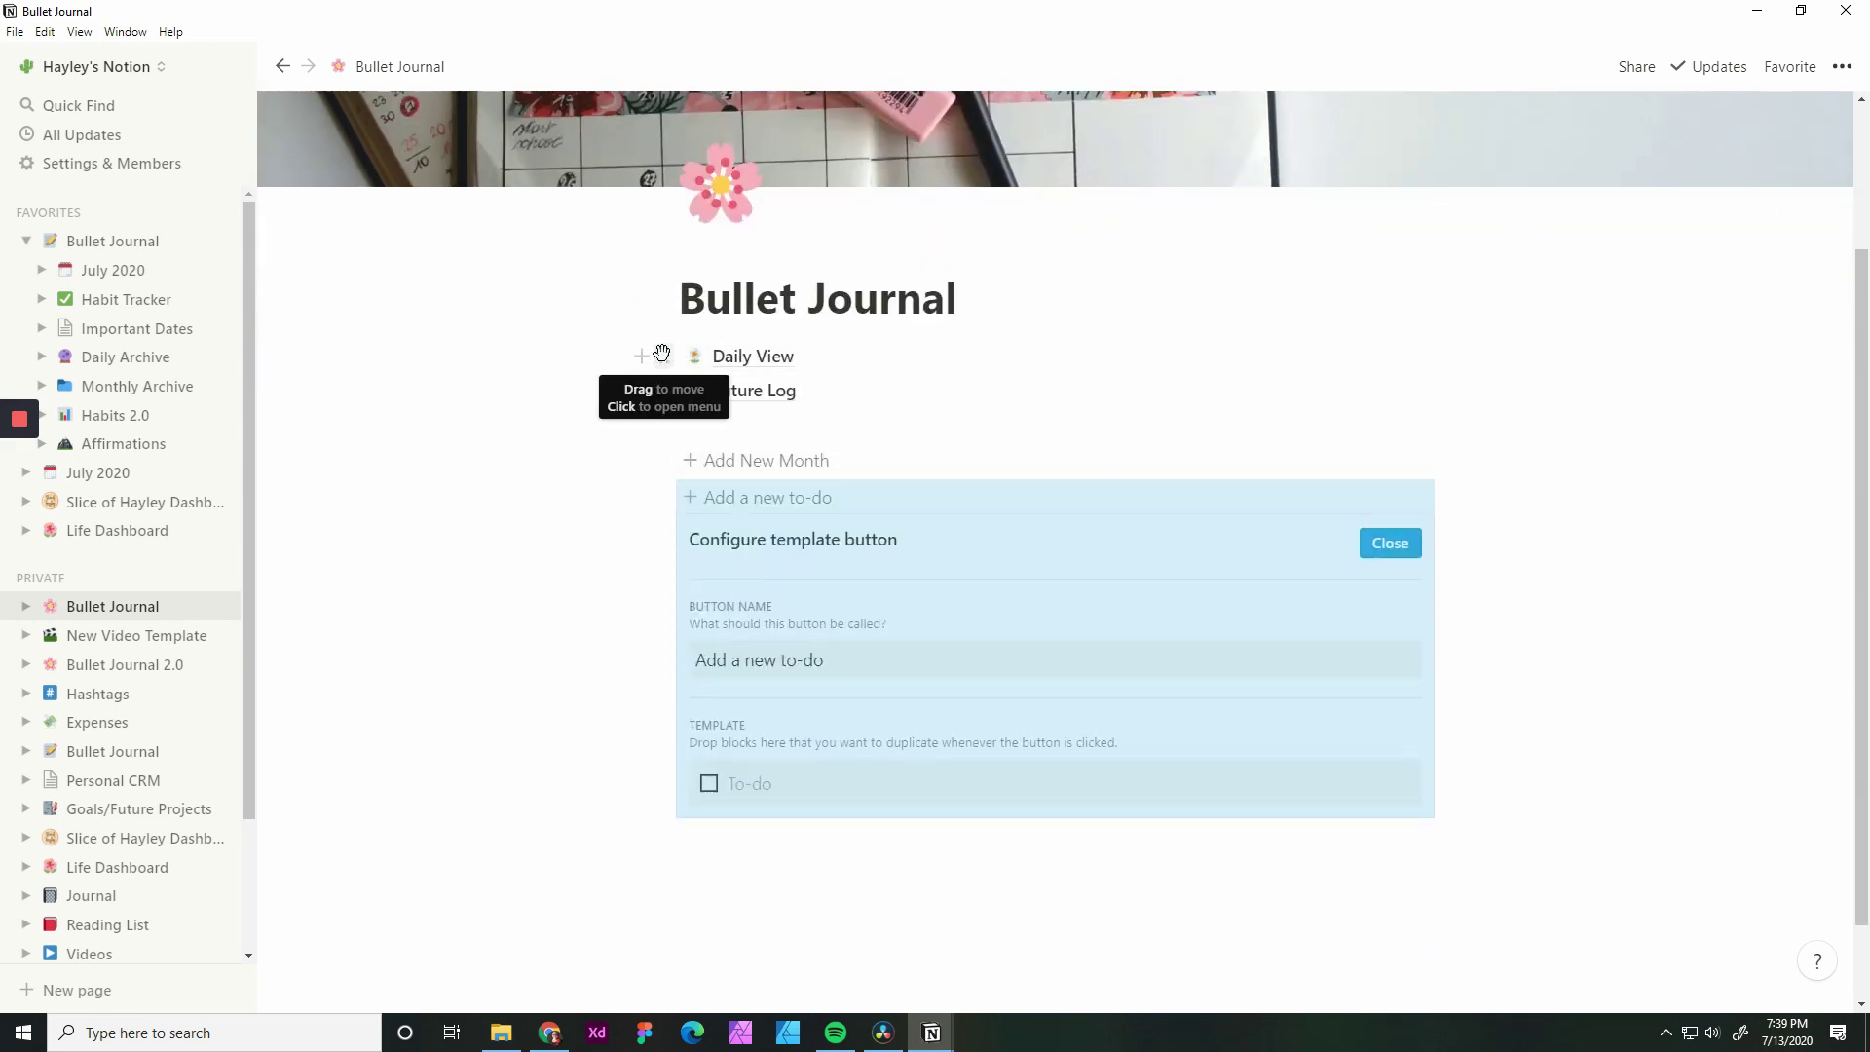
{"action": "left_click_drag", "start_coordinate": [662, 353], "coordinate": [753, 761]}
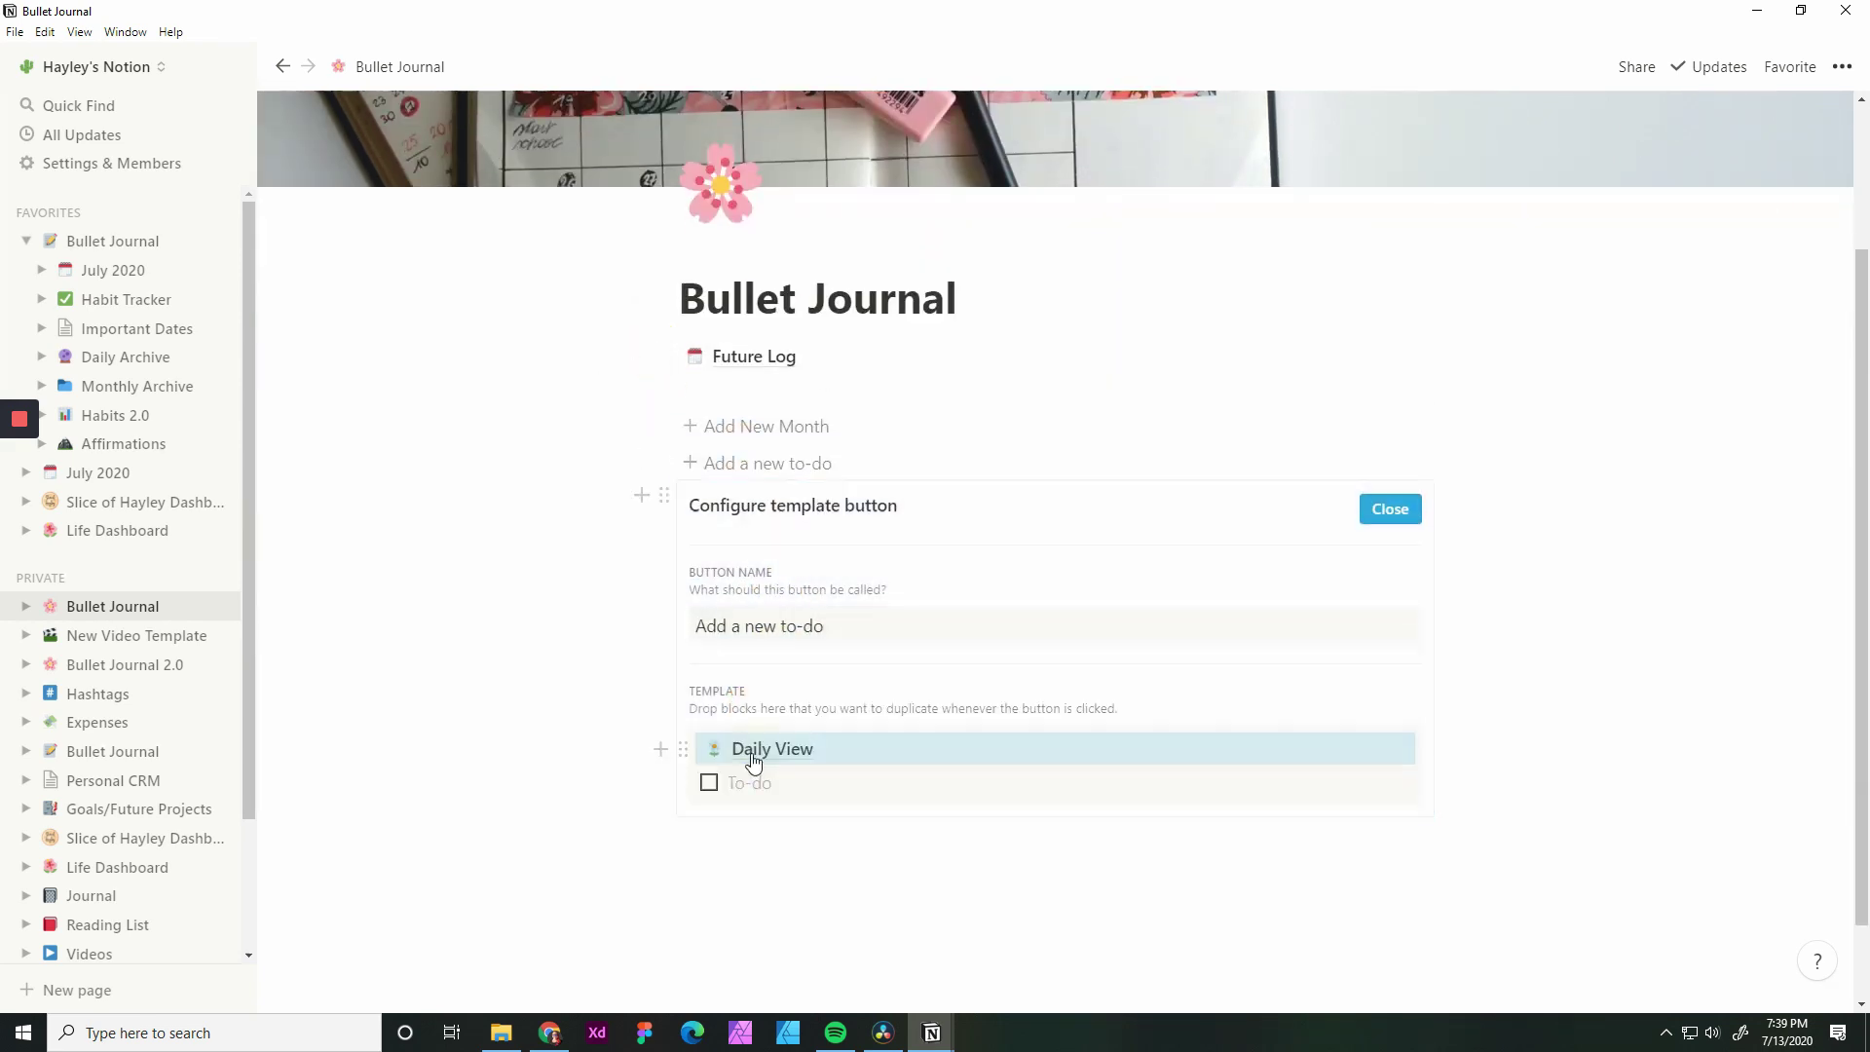
{"action": "left_click", "coordinate": [685, 781]}
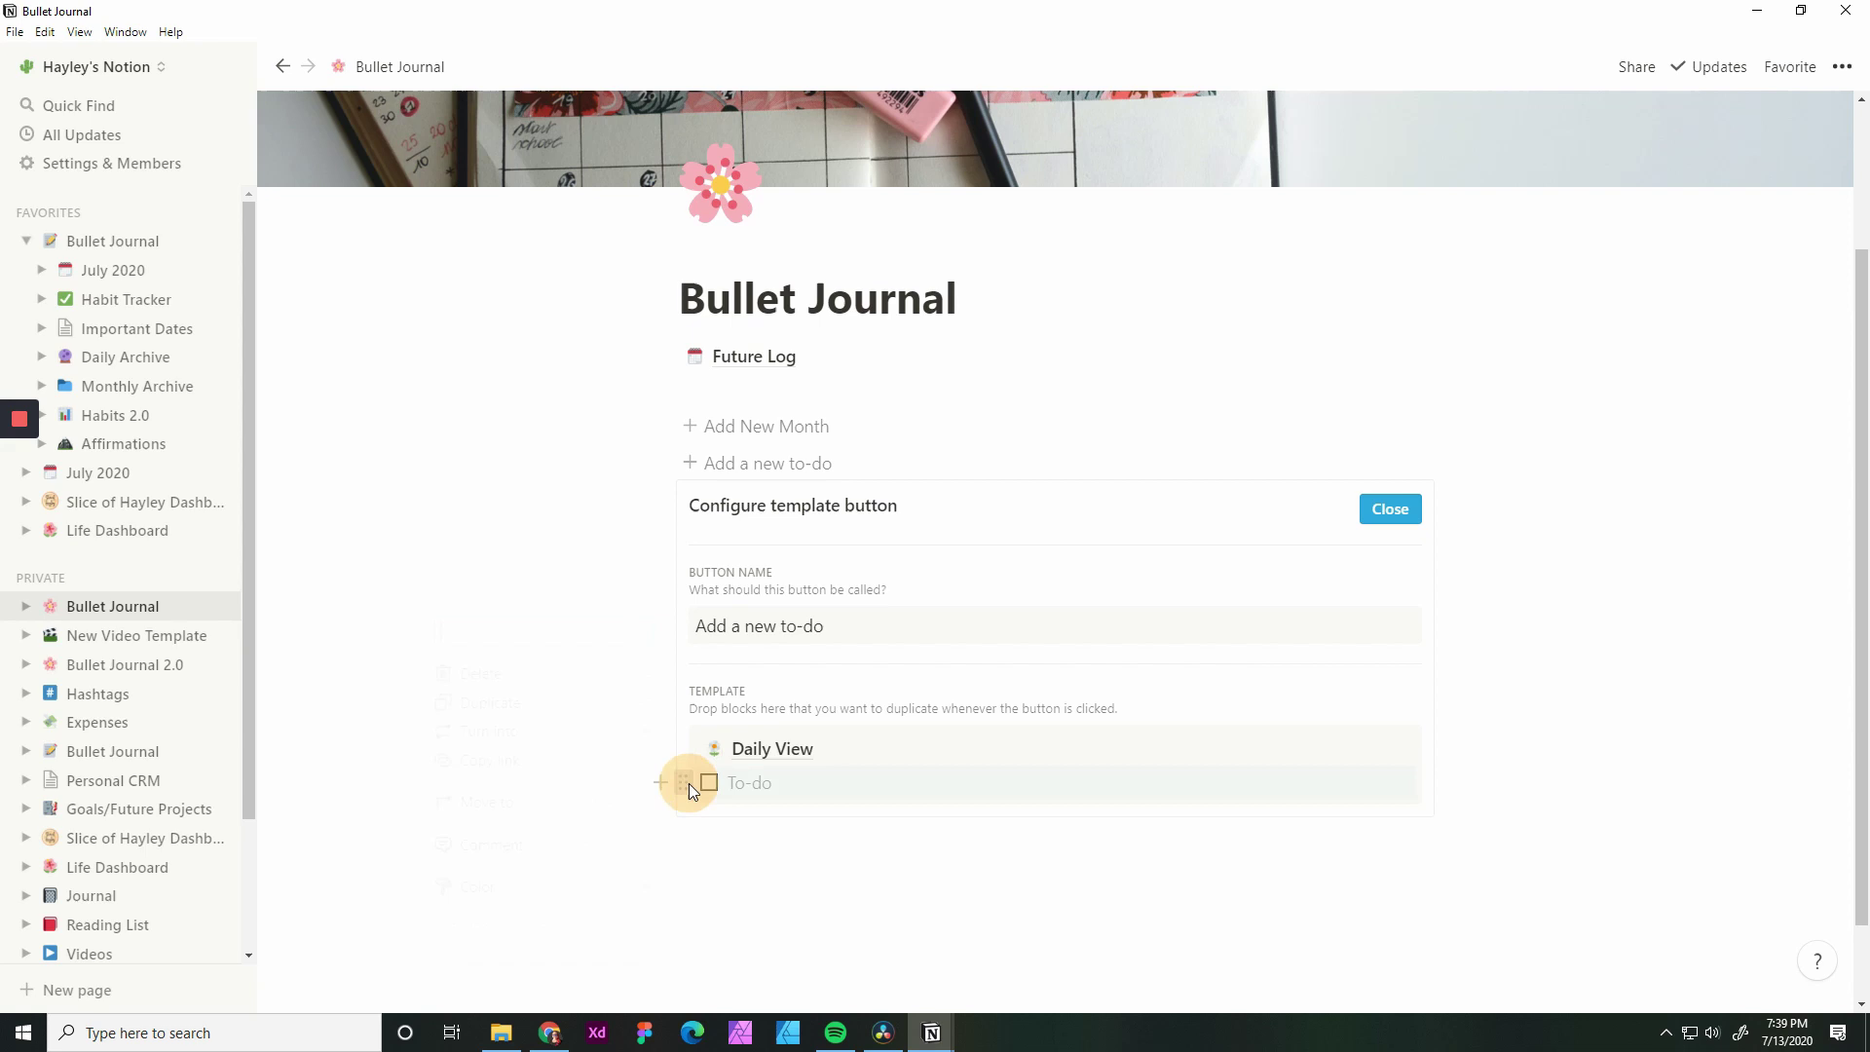
{"action": "left_click", "coordinate": [534, 675]}
{"action": "left_click", "coordinate": [846, 633]}
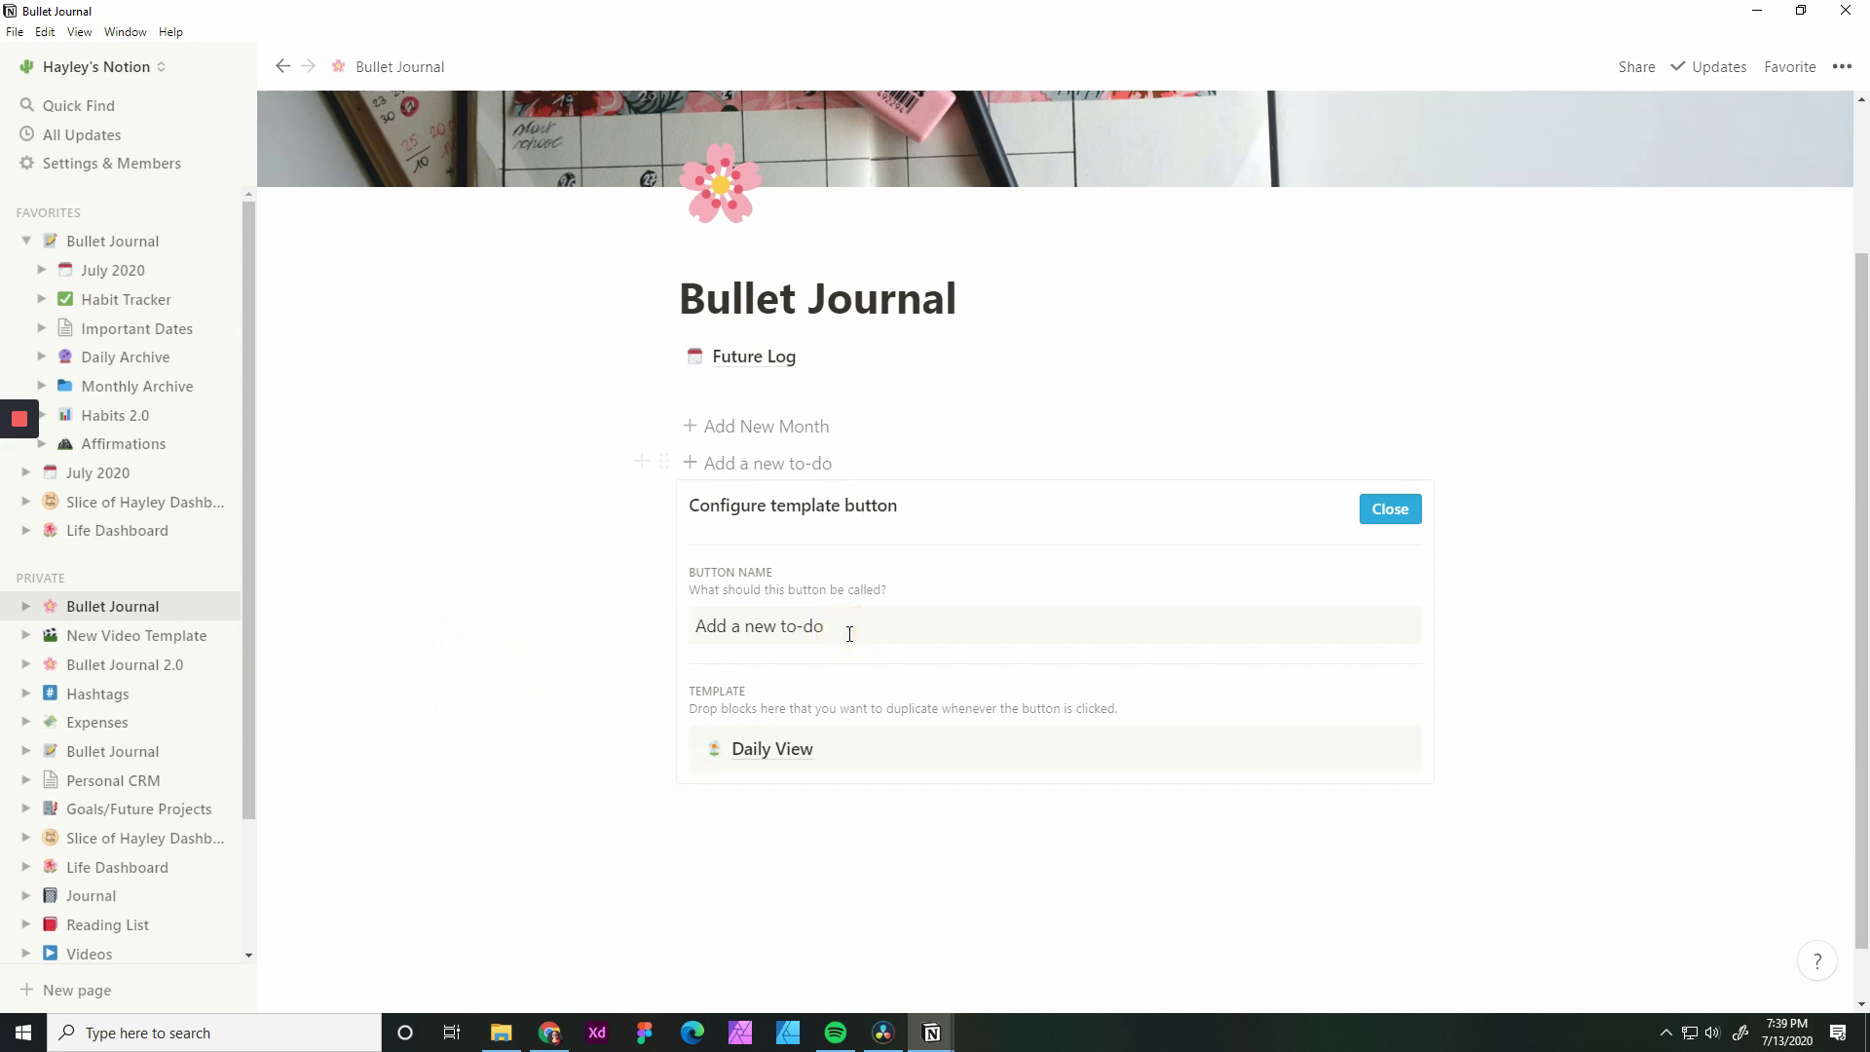
{"action": "key", "text": "ctrl+a"}
{"action": "type", "text": "Add New Daily"}
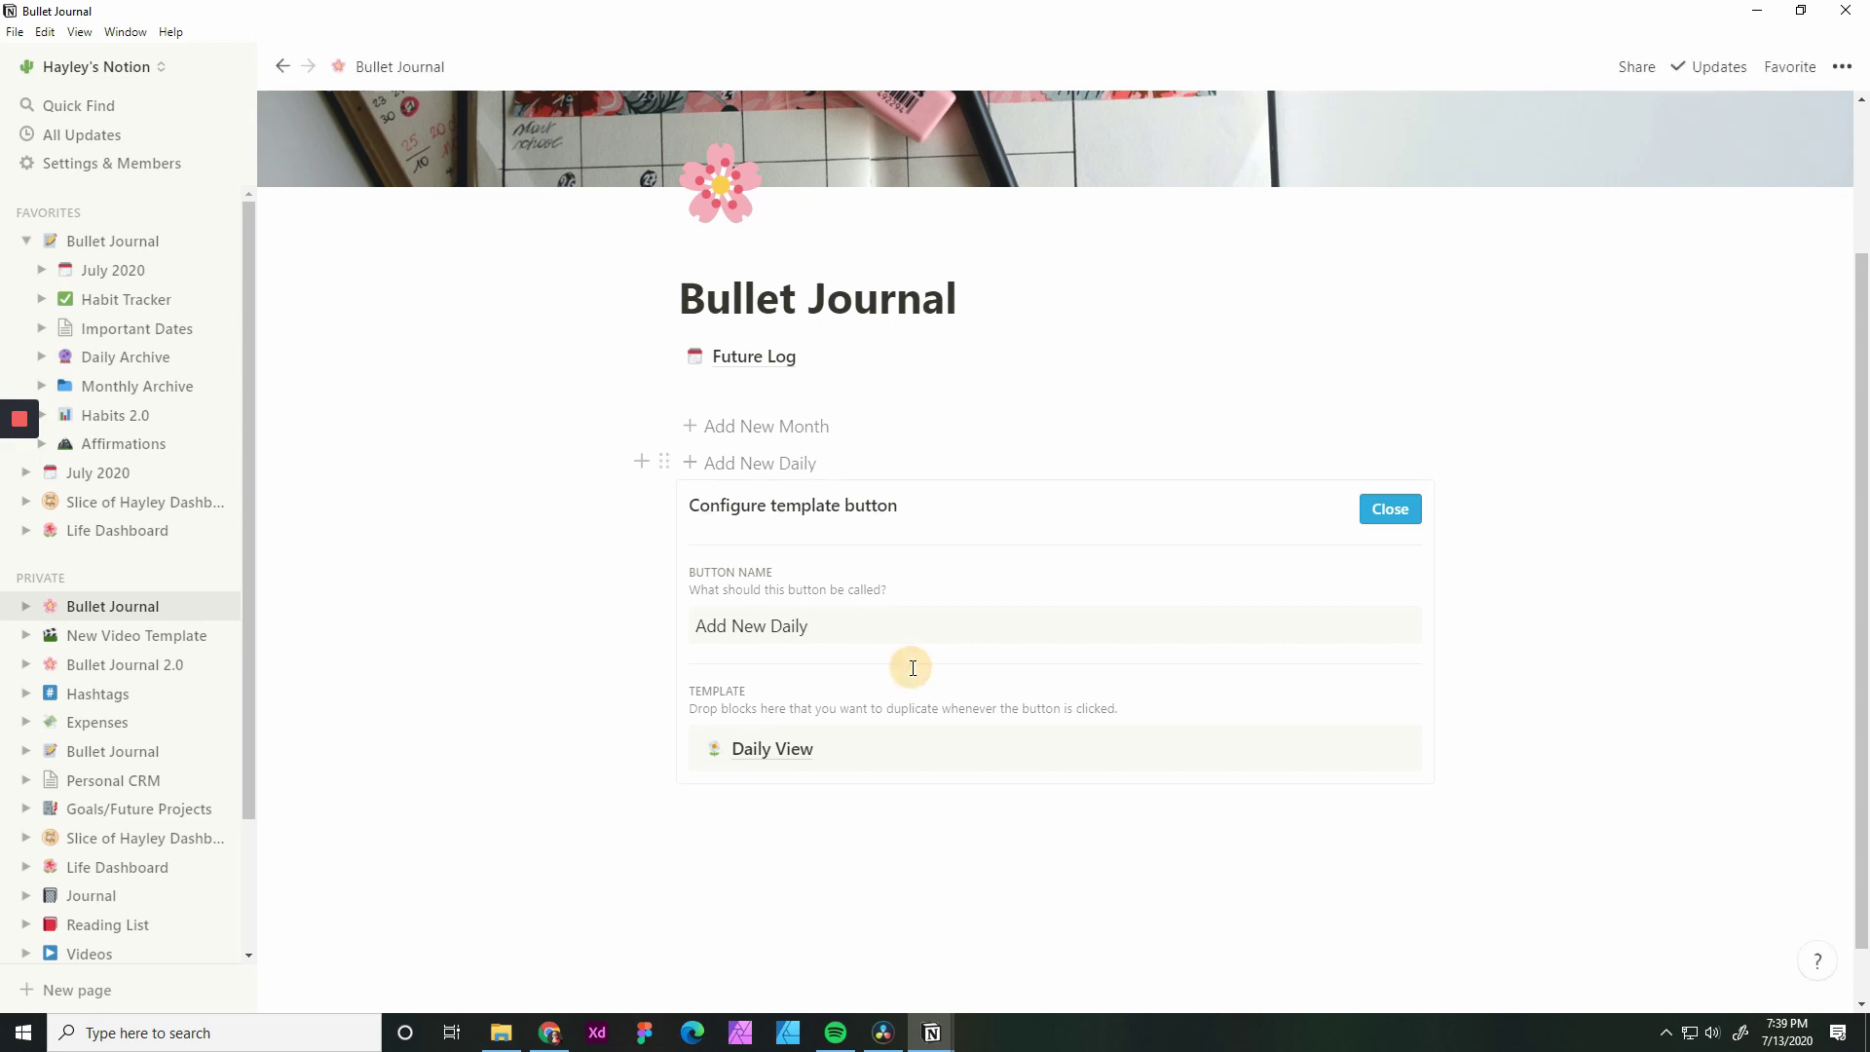
{"action": "key", "text": "Escape"}
{"action": "left_click", "coordinate": [1377, 509]}
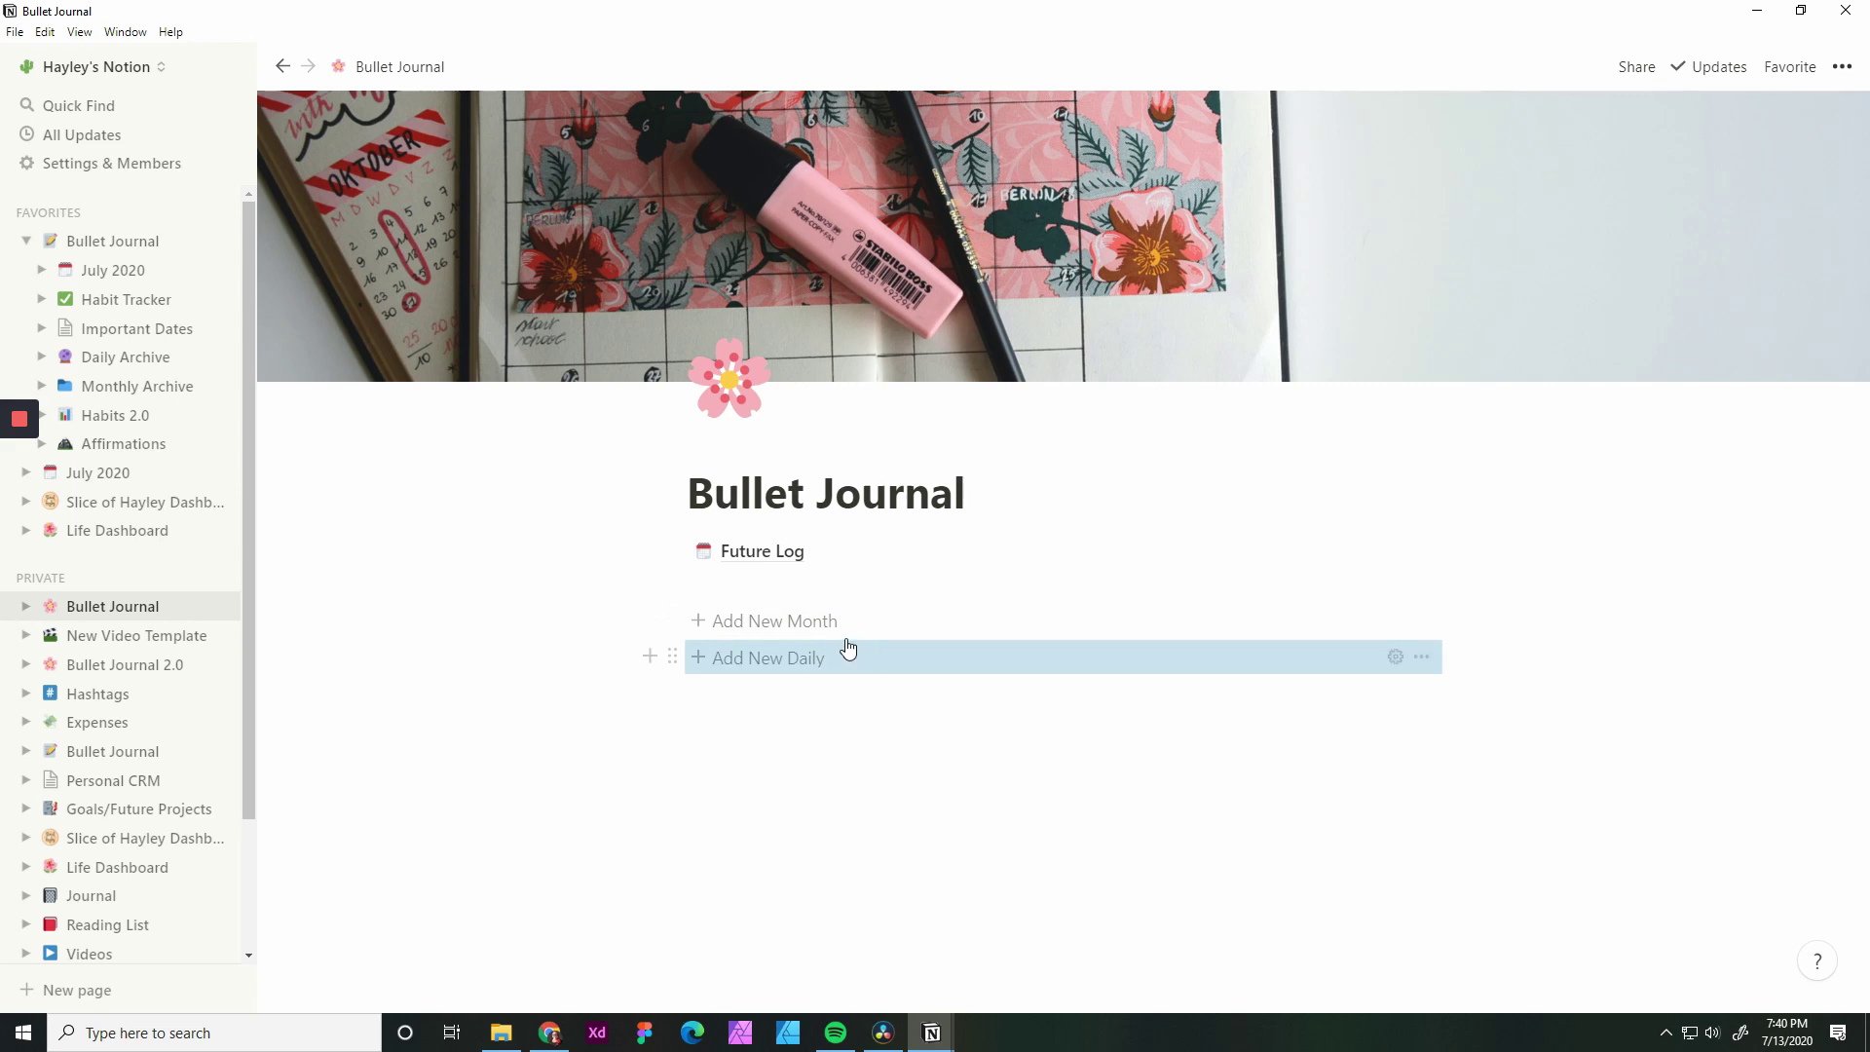
Use Add New Month to create a Monthly View copy, rename it 'July', and go back to Bullet Journal
{"action": "left_click", "coordinate": [773, 626]}
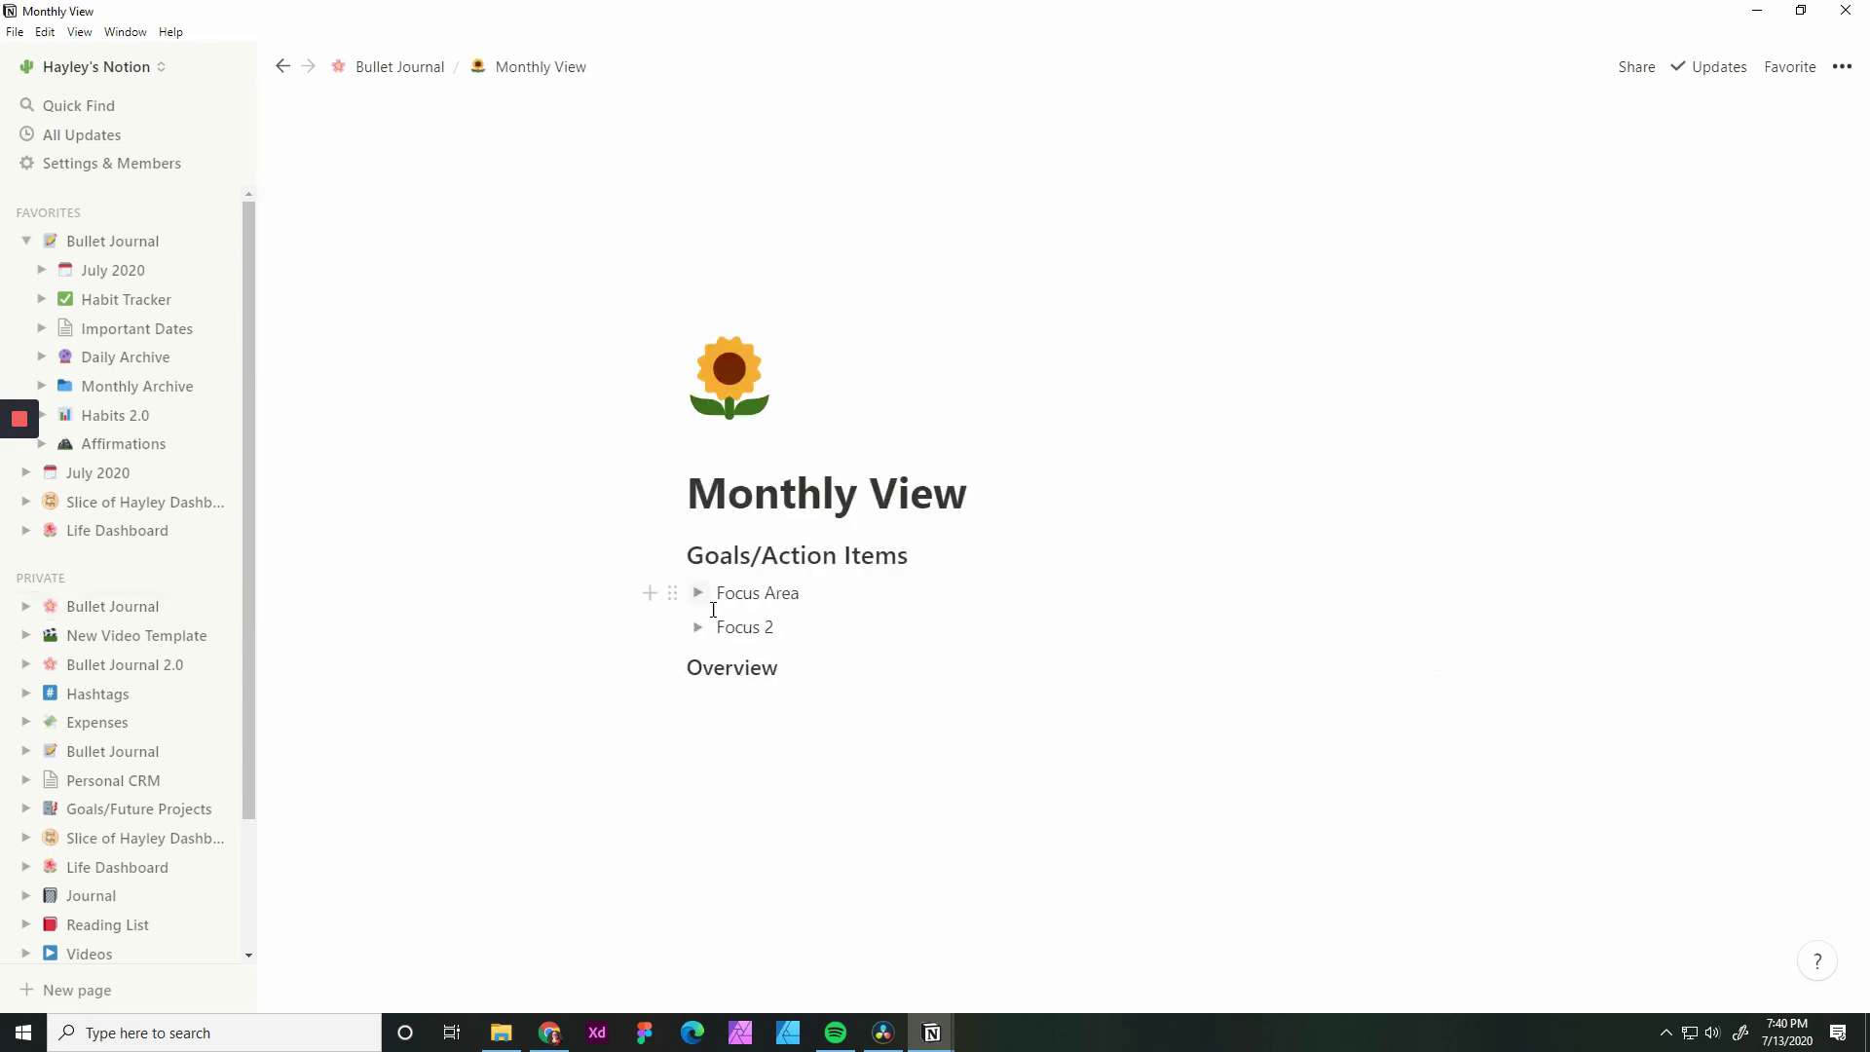
{"action": "triple_click", "coordinate": [787, 506]}
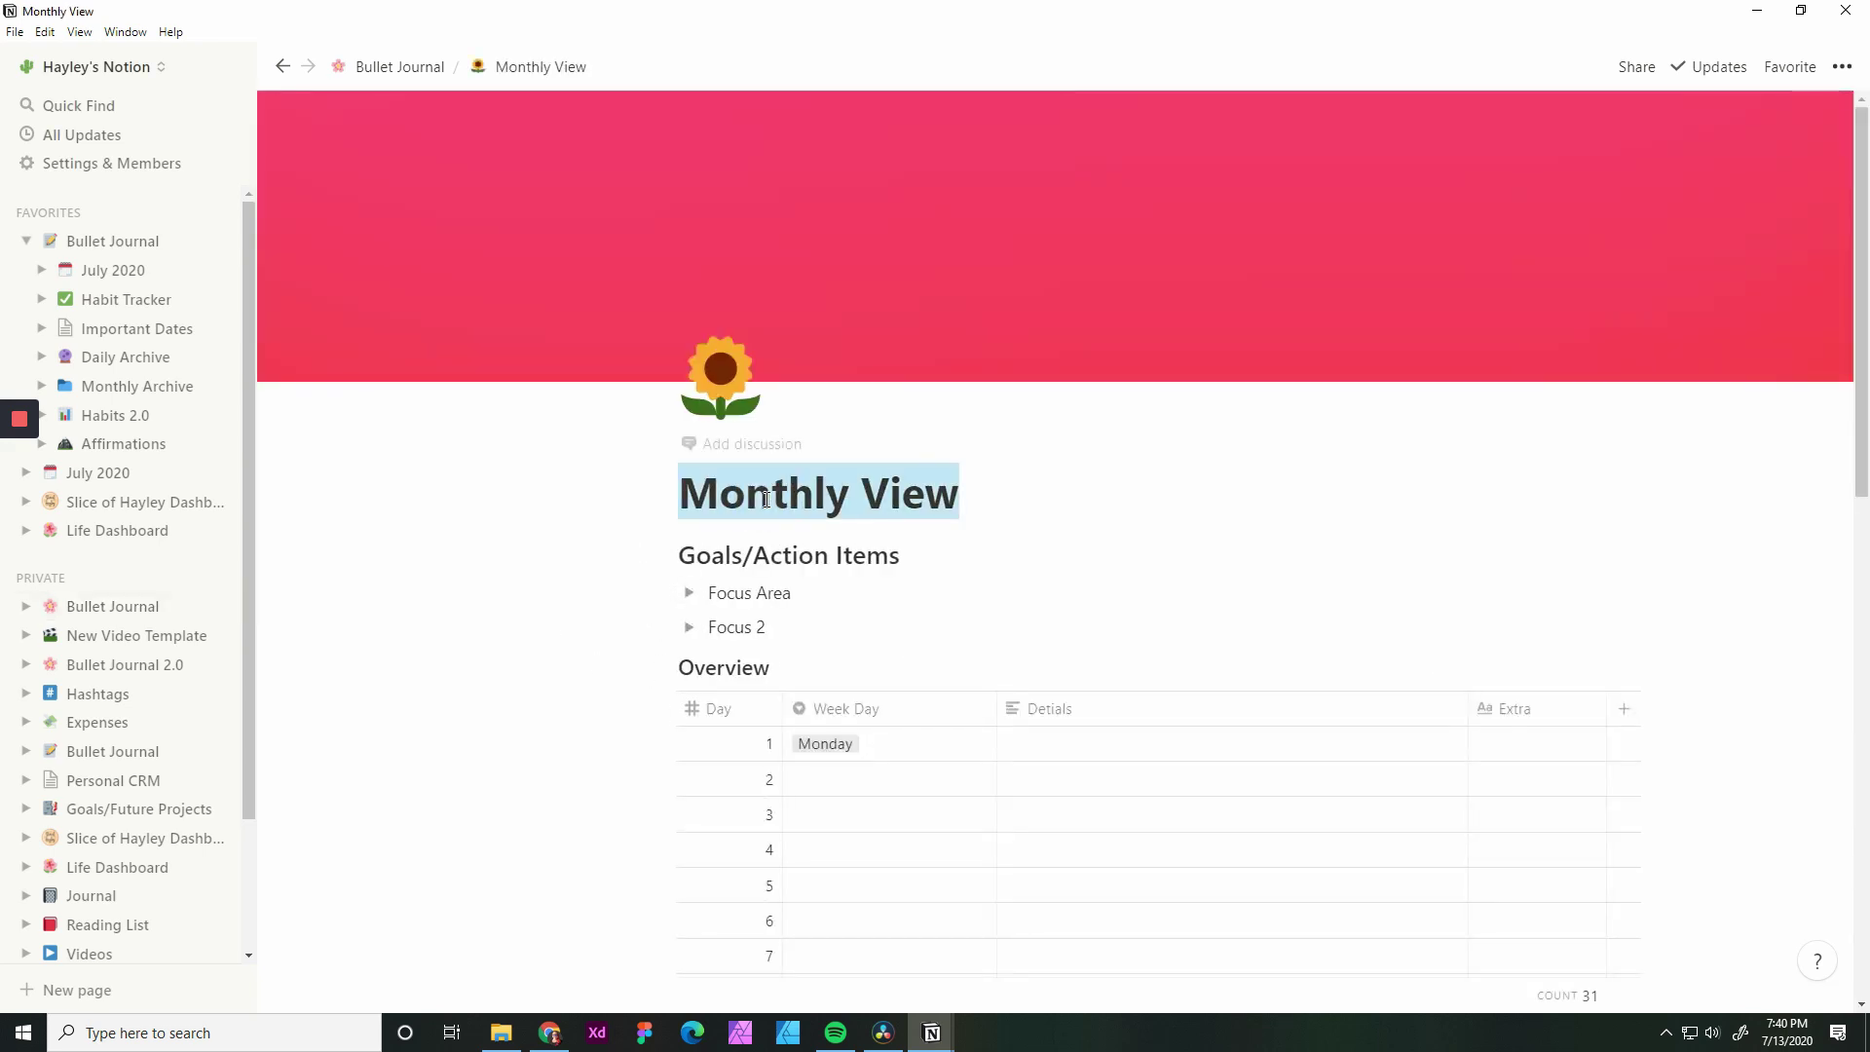
{"action": "type", "text": "A"}
{"action": "key", "text": "BackSpace"}
{"action": "type", "text": "K"}
{"action": "key", "text": "BackSpace"}
{"action": "type", "text": "Ju"}
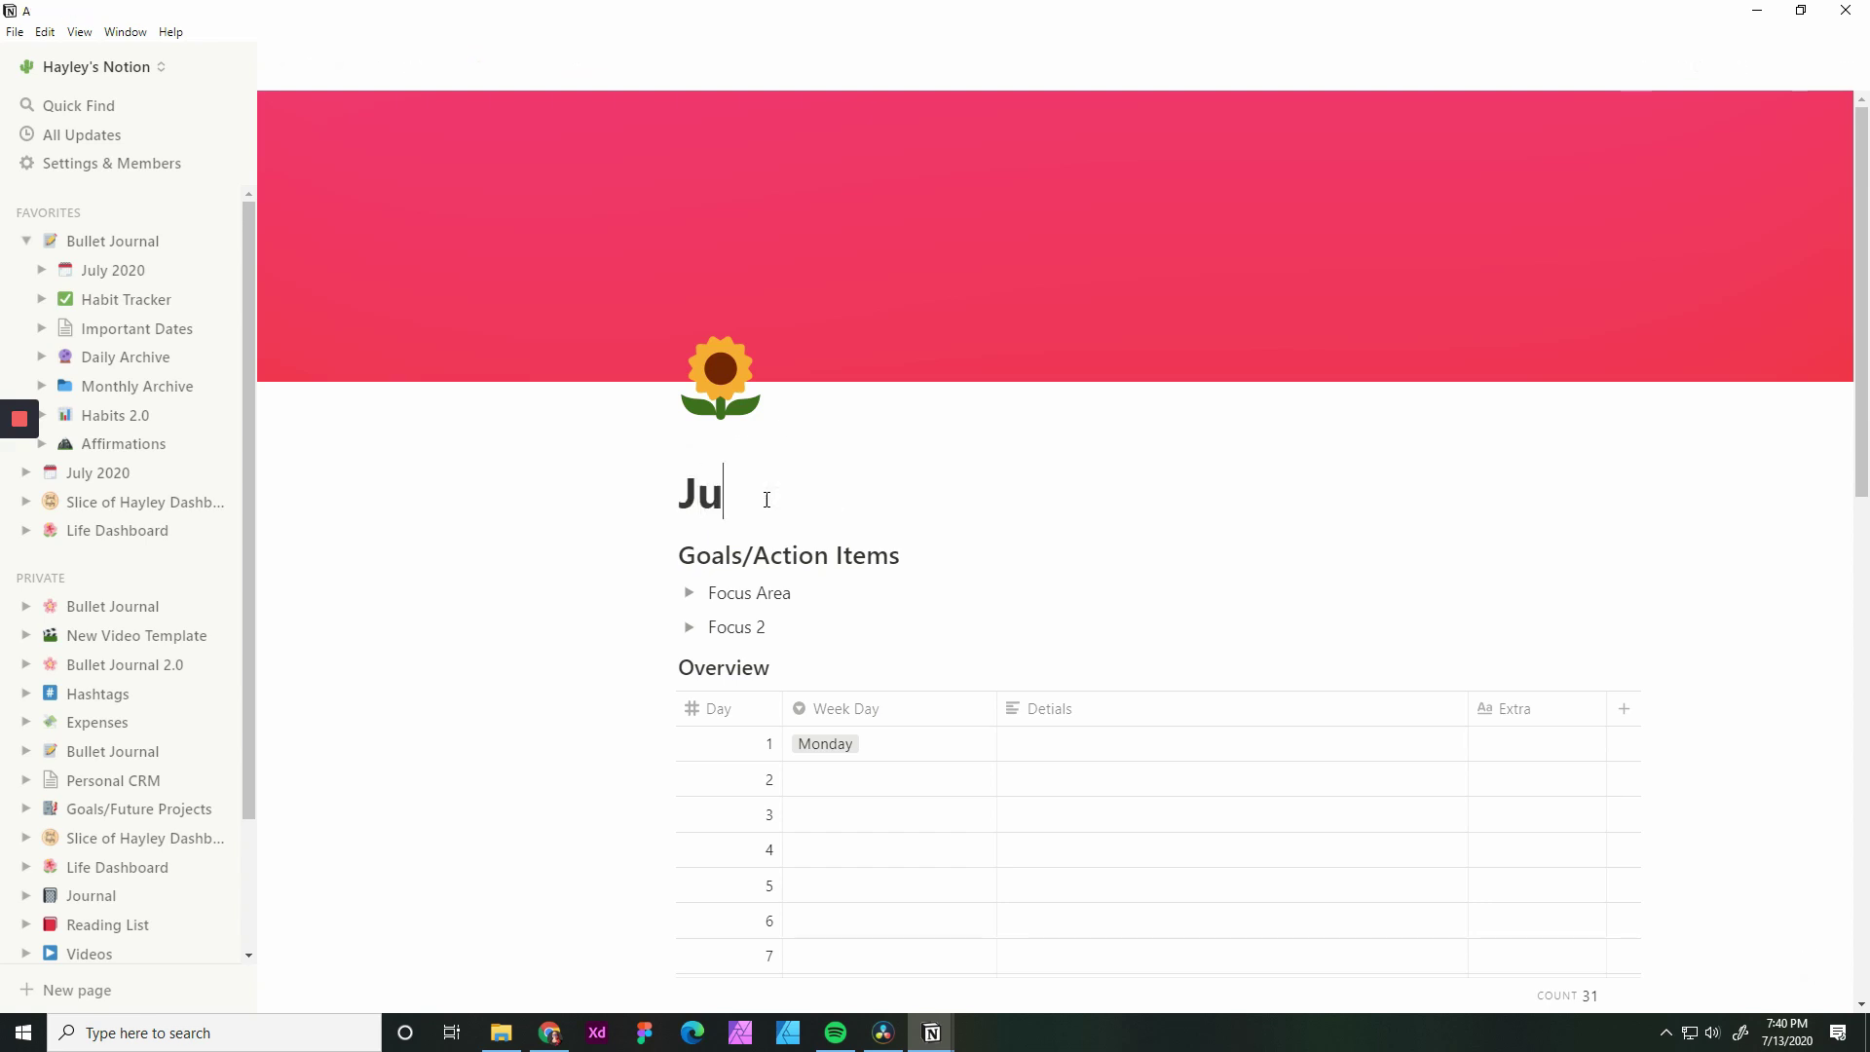
{"action": "type", "text": ";y"}
{"action": "key", "text": "BackSpace"}
{"action": "key", "text": "BackSpace"}
{"action": "type", "text": "ly"}
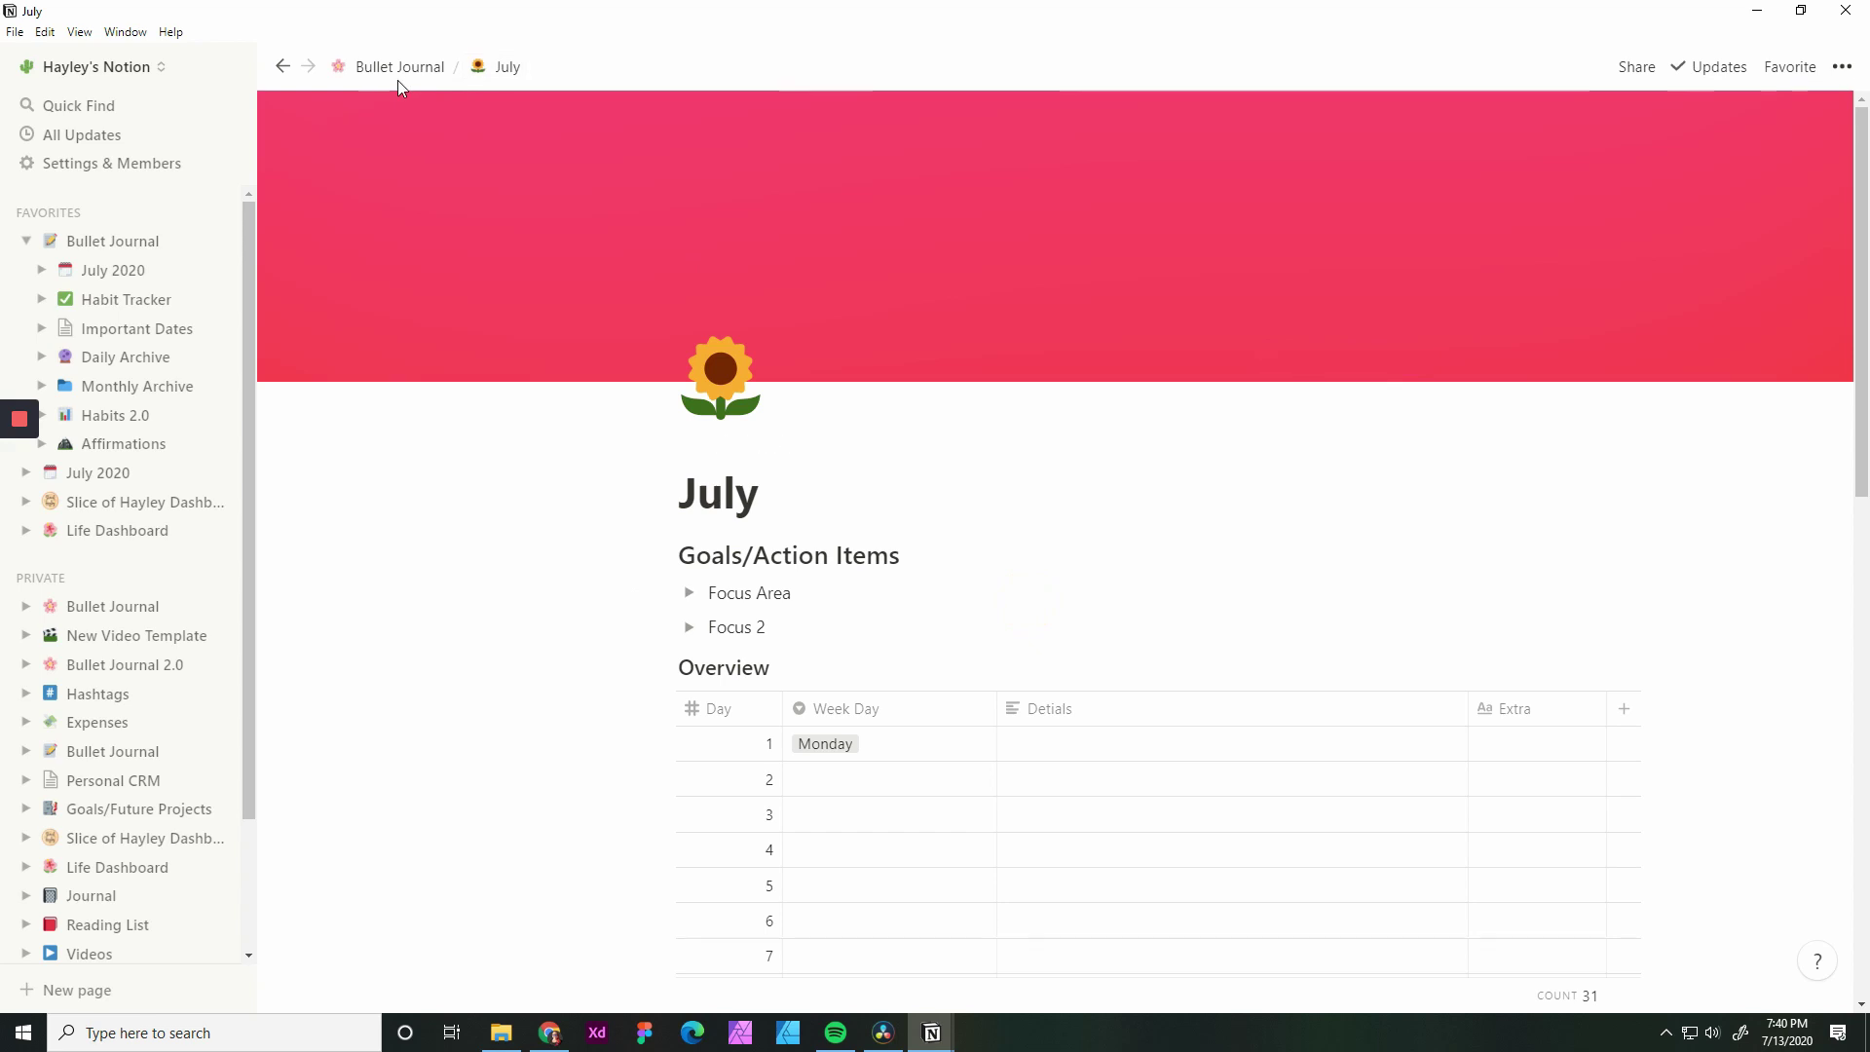
{"action": "left_click", "coordinate": [400, 71]}
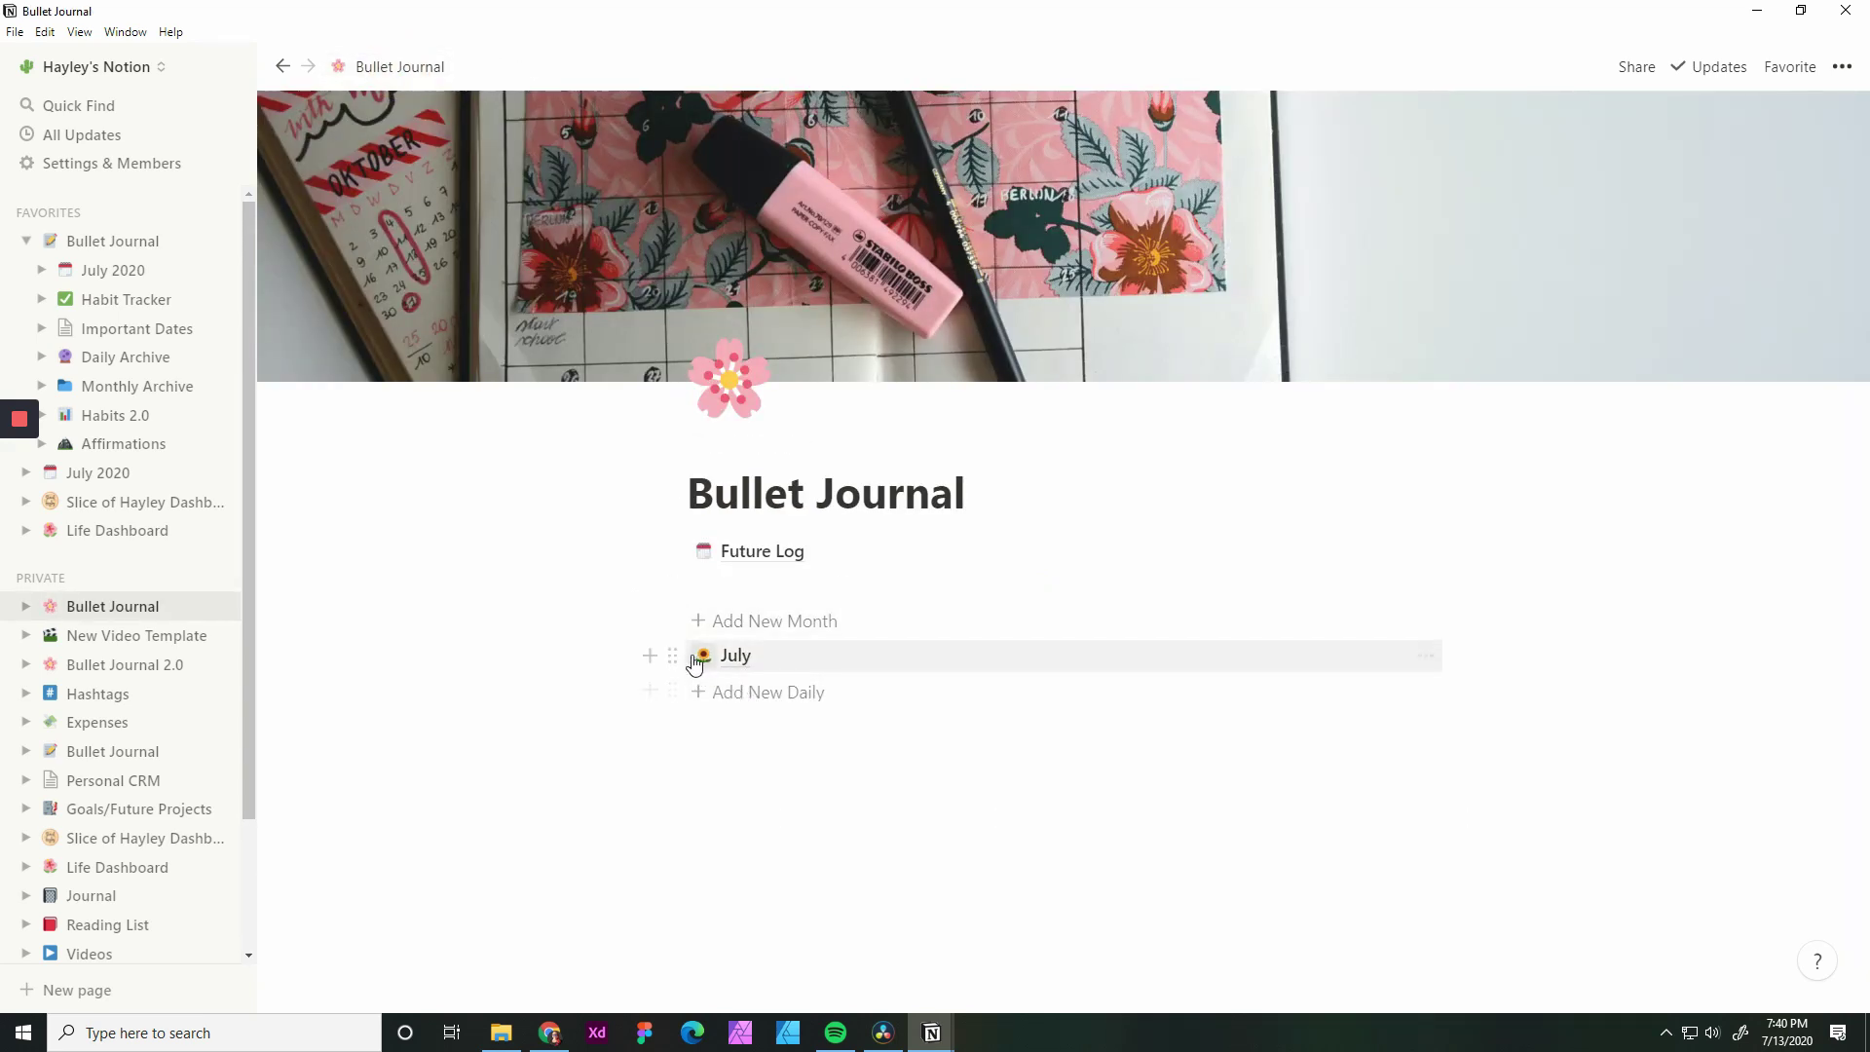
Move July under Future Log, create a daily page titled '7.12.2020', and list it beneath July
{"action": "left_click_drag", "start_coordinate": [672, 656], "coordinate": [682, 574]}
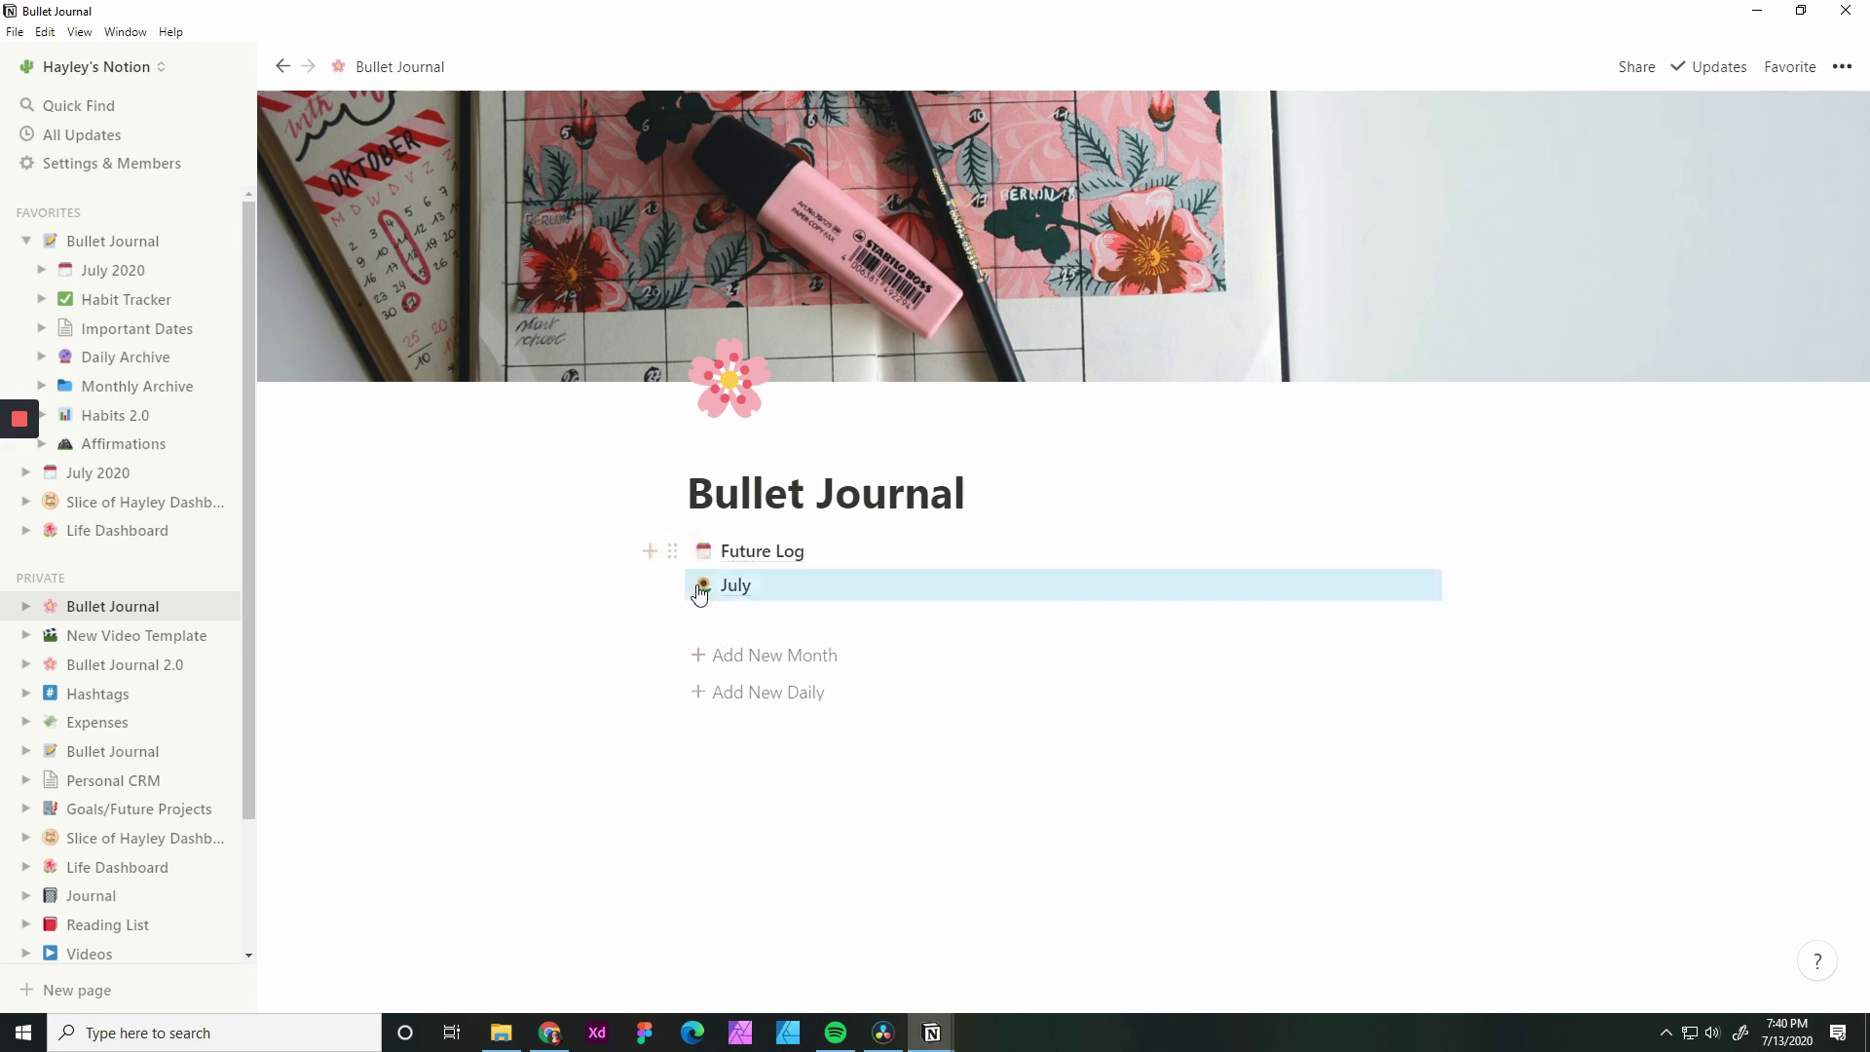
{"action": "left_click", "coordinate": [745, 689]}
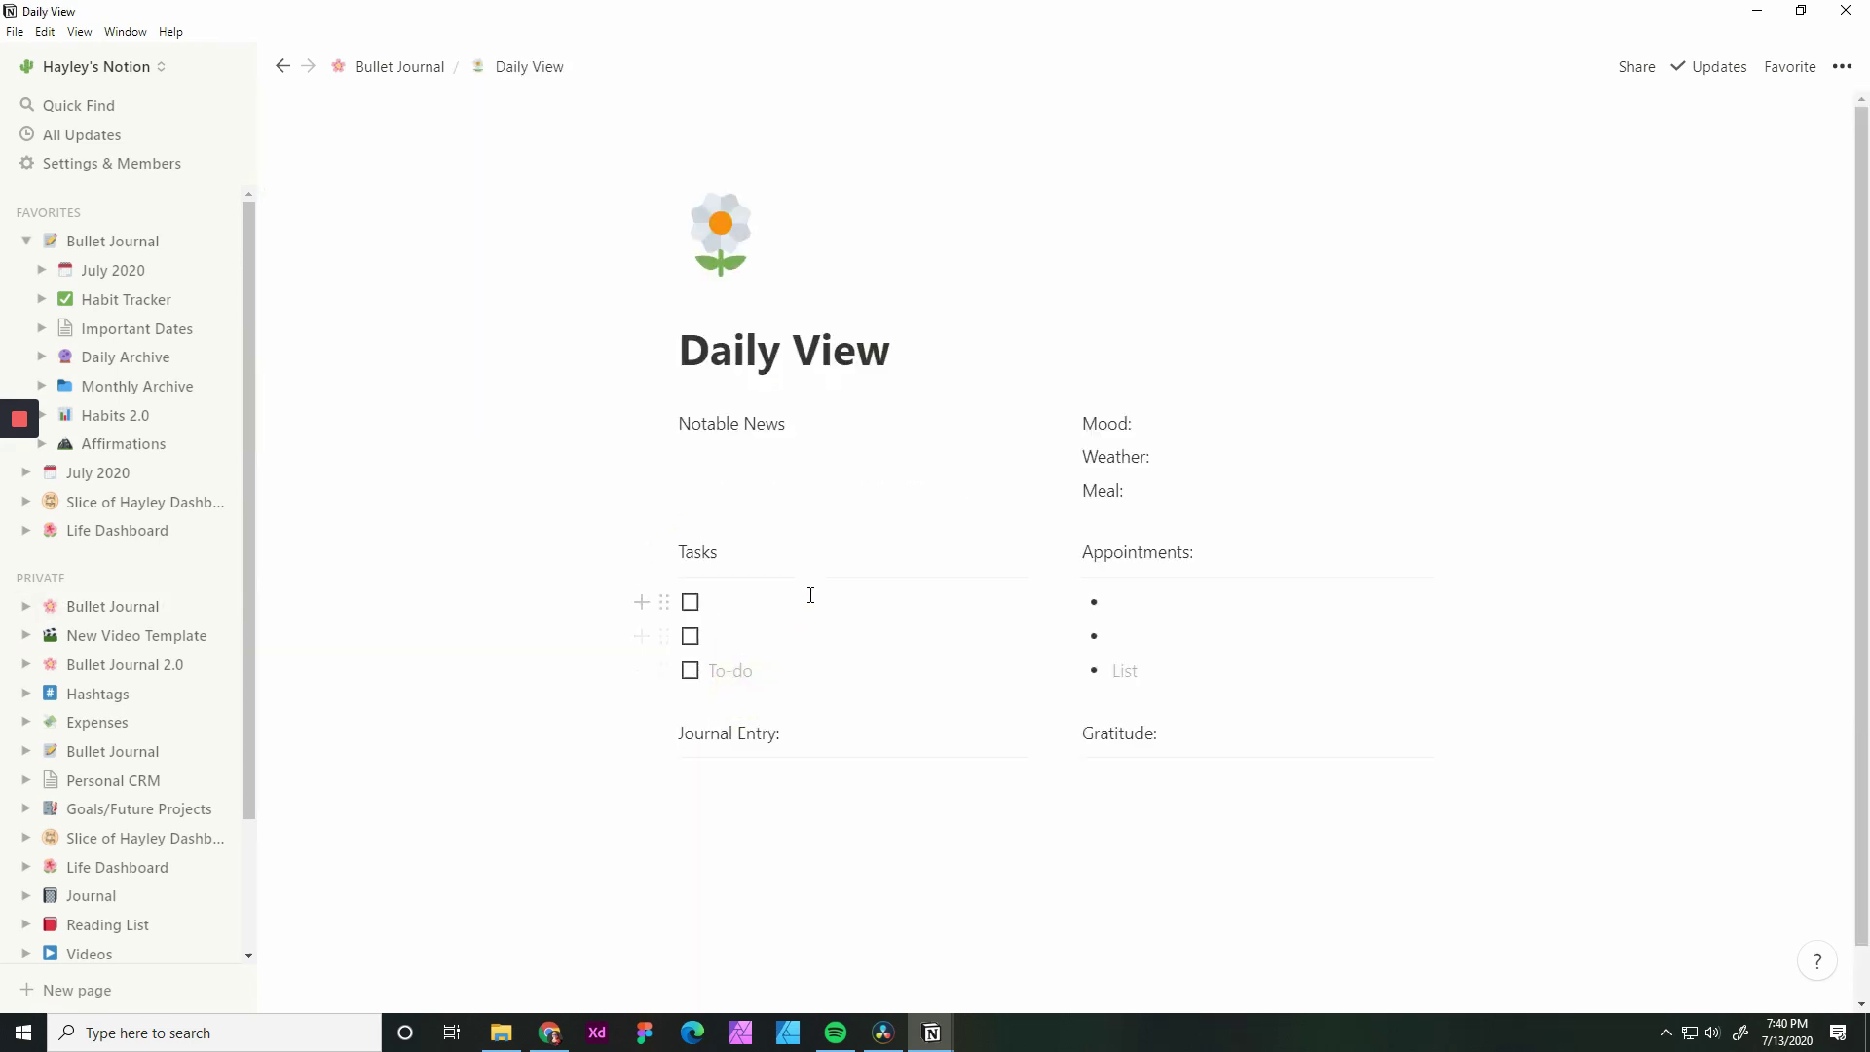
{"action": "triple_click", "coordinate": [822, 374]}
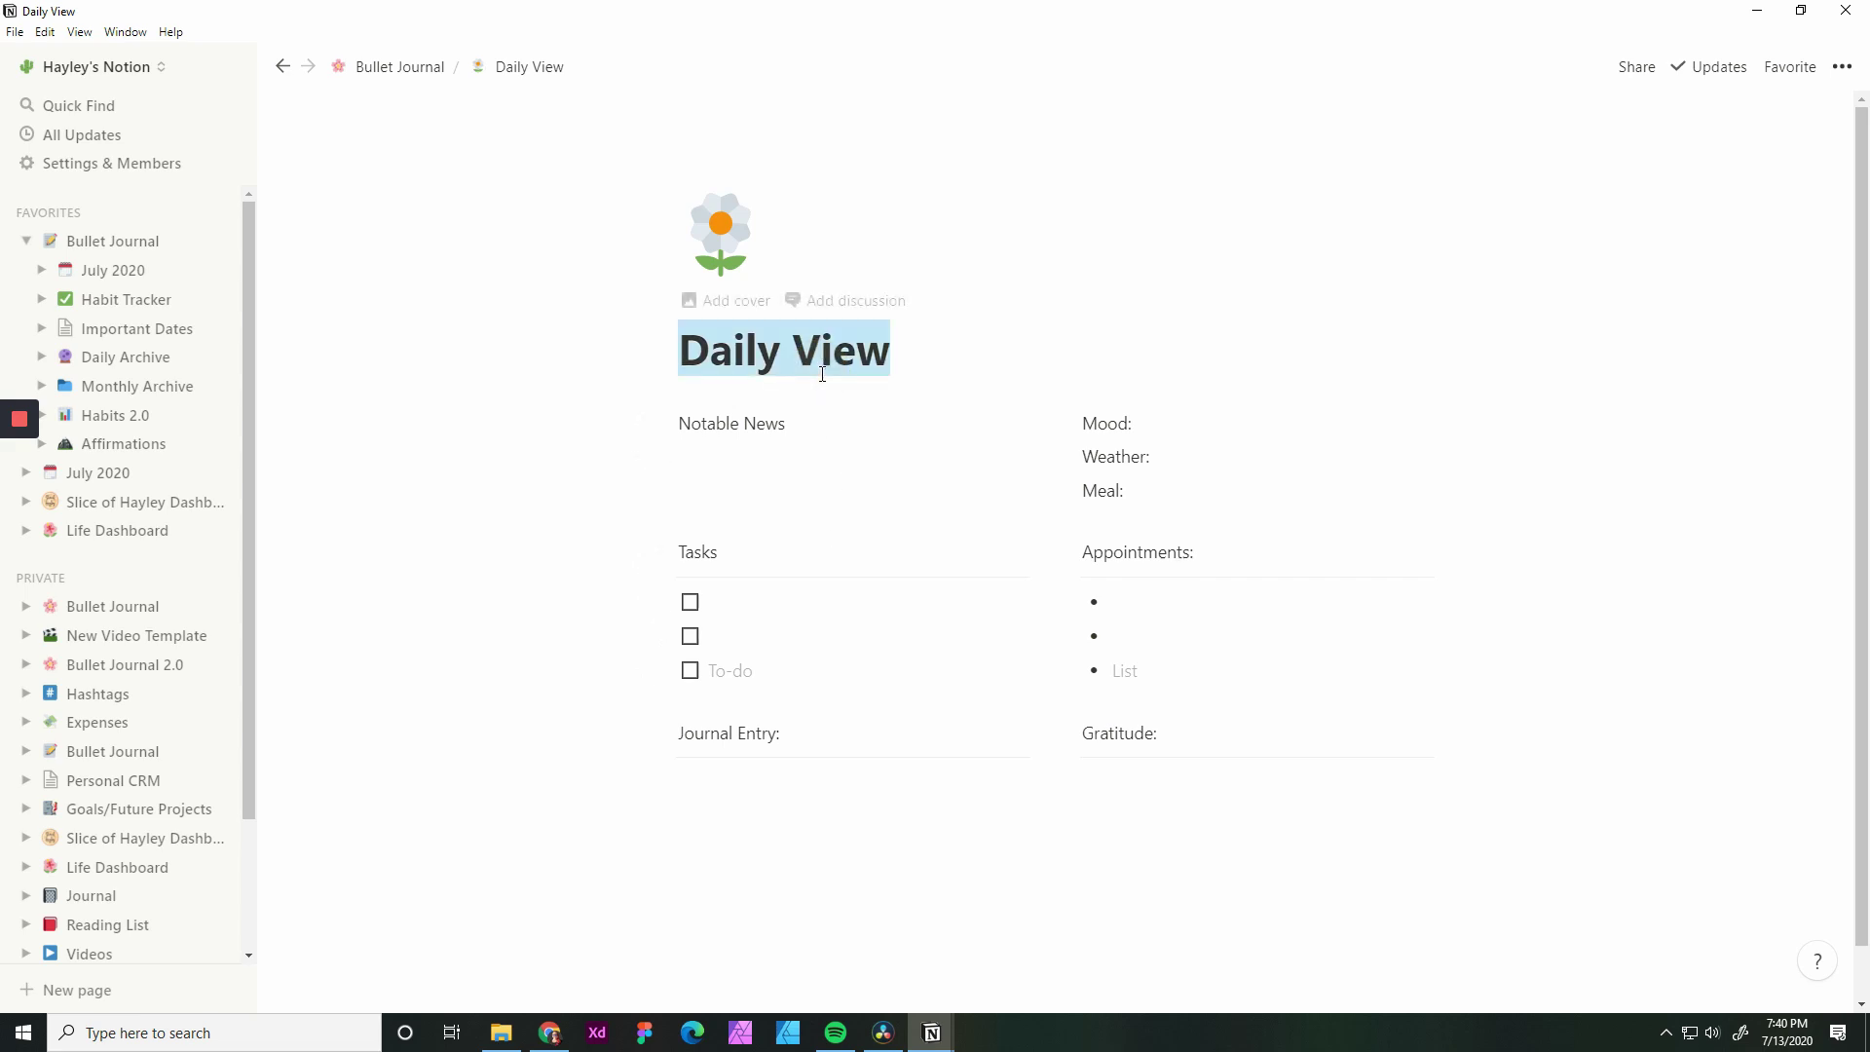
{"action": "type", "text": "7.12.202"}
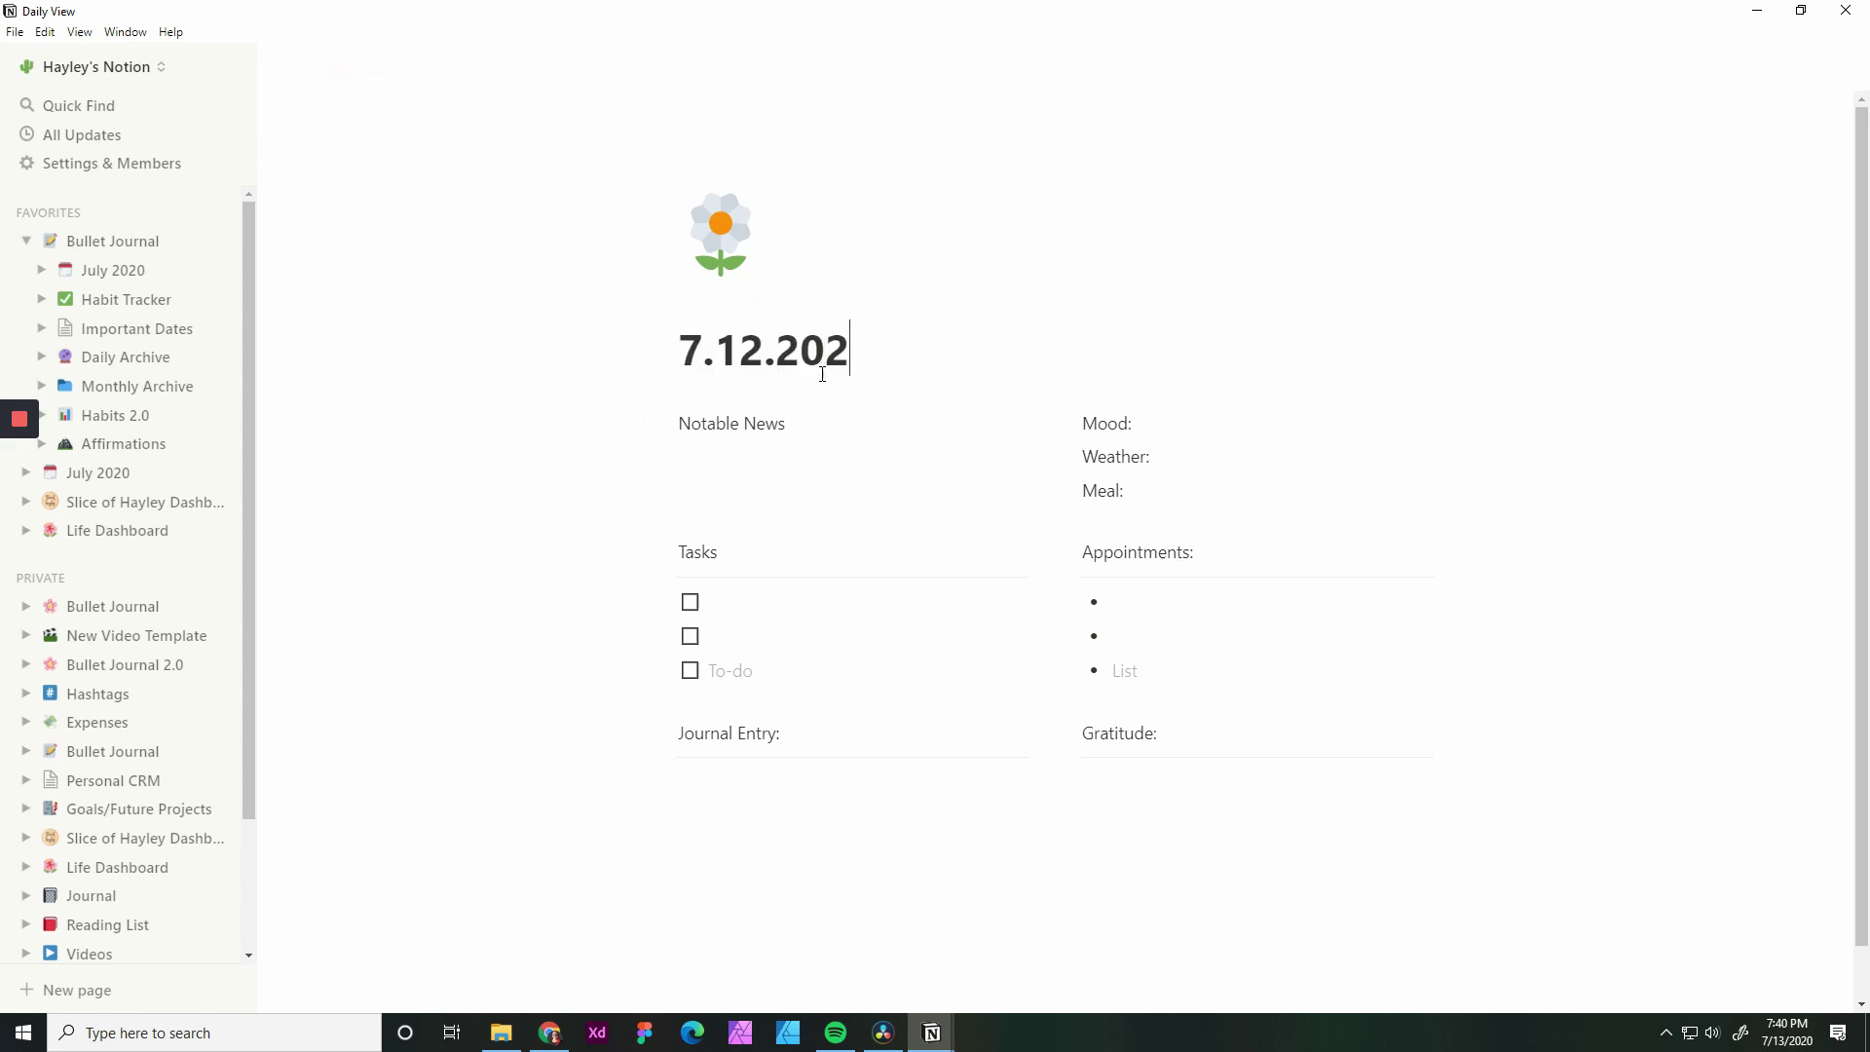
{"action": "type", "text": "0"}
{"action": "left_click", "coordinate": [835, 513]}
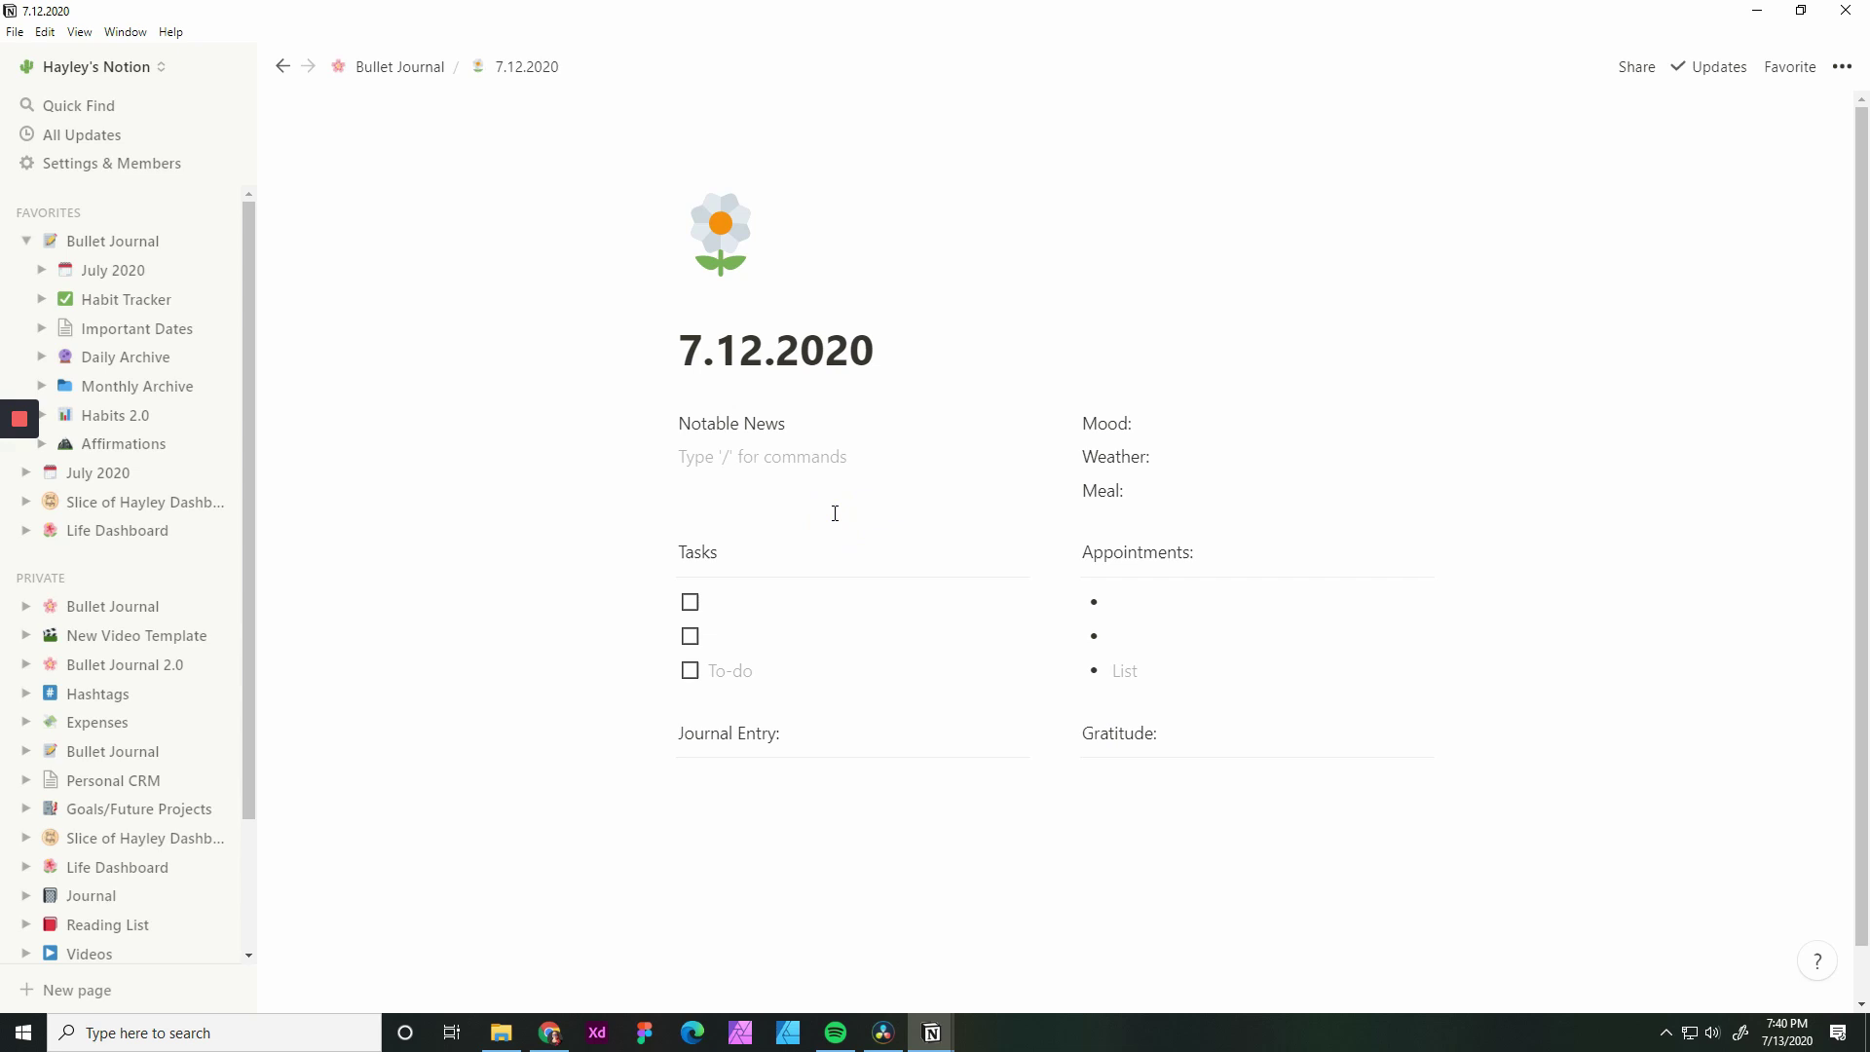
{"action": "left_click", "coordinate": [389, 66]}
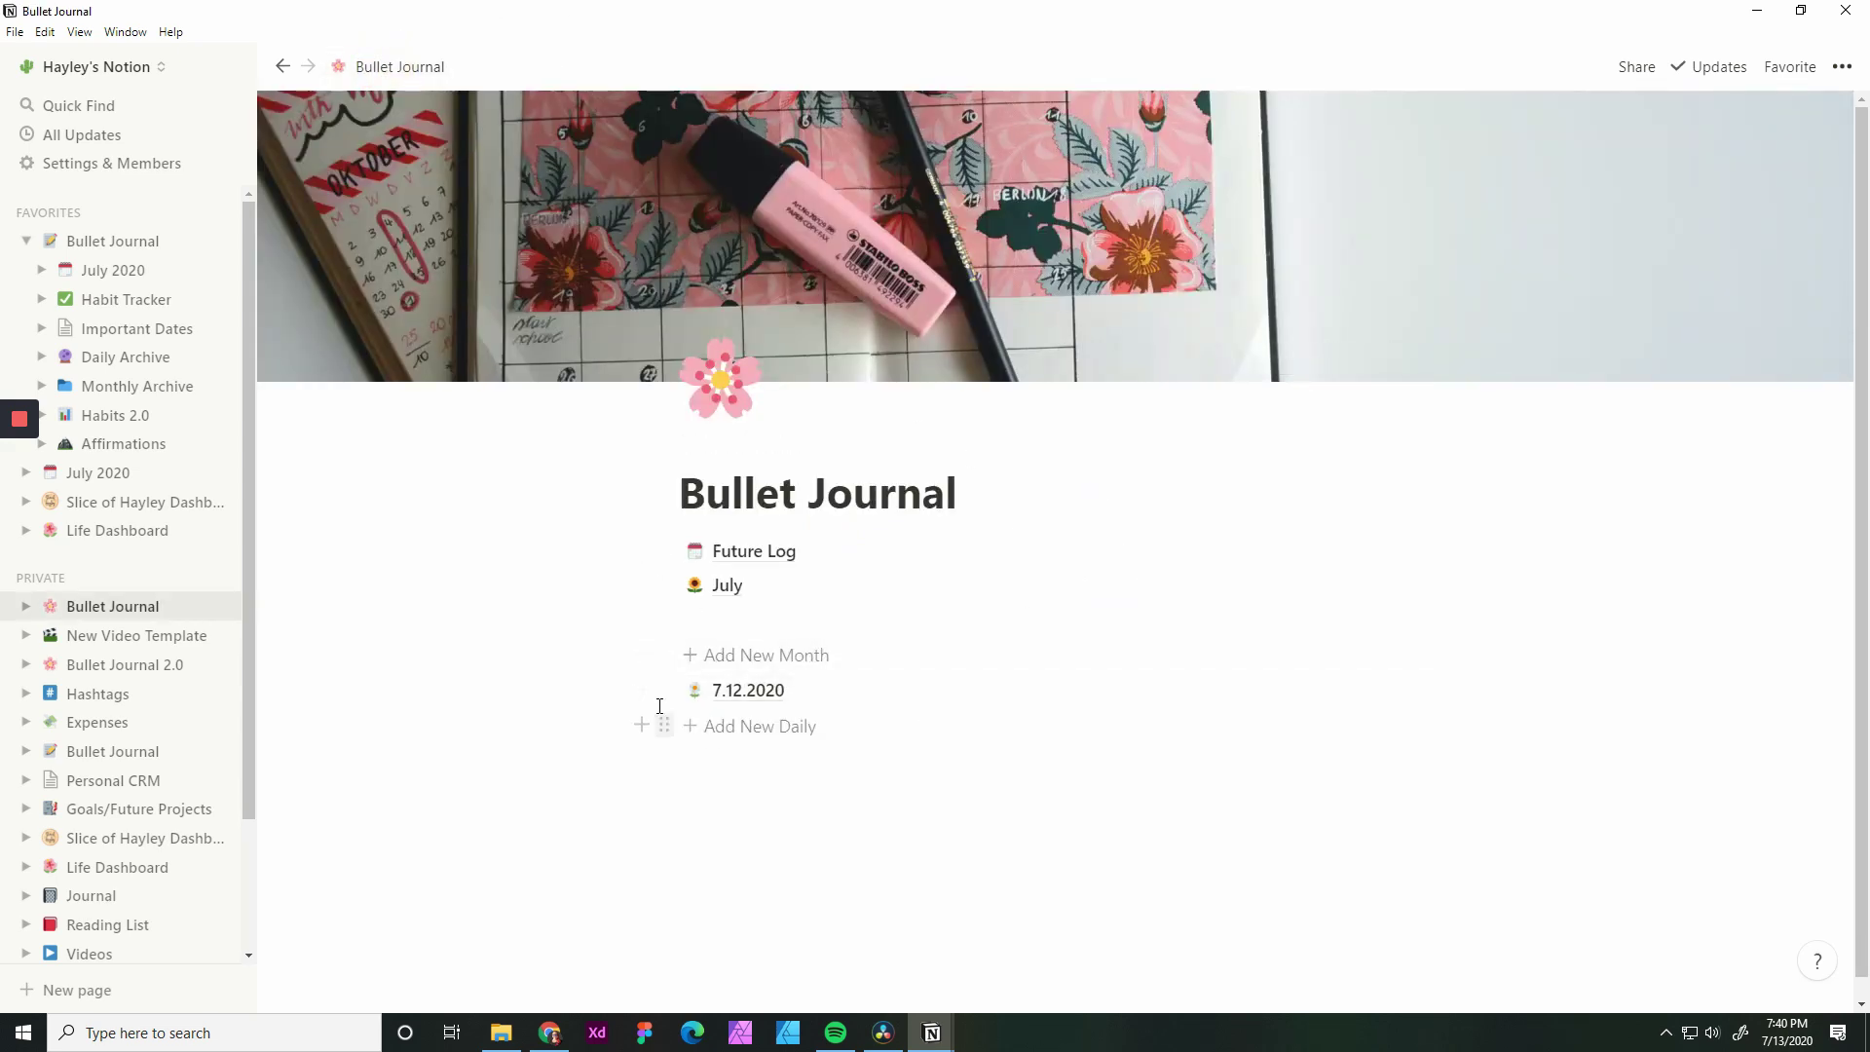
{"action": "left_click_drag", "start_coordinate": [665, 690], "coordinate": [893, 657]}
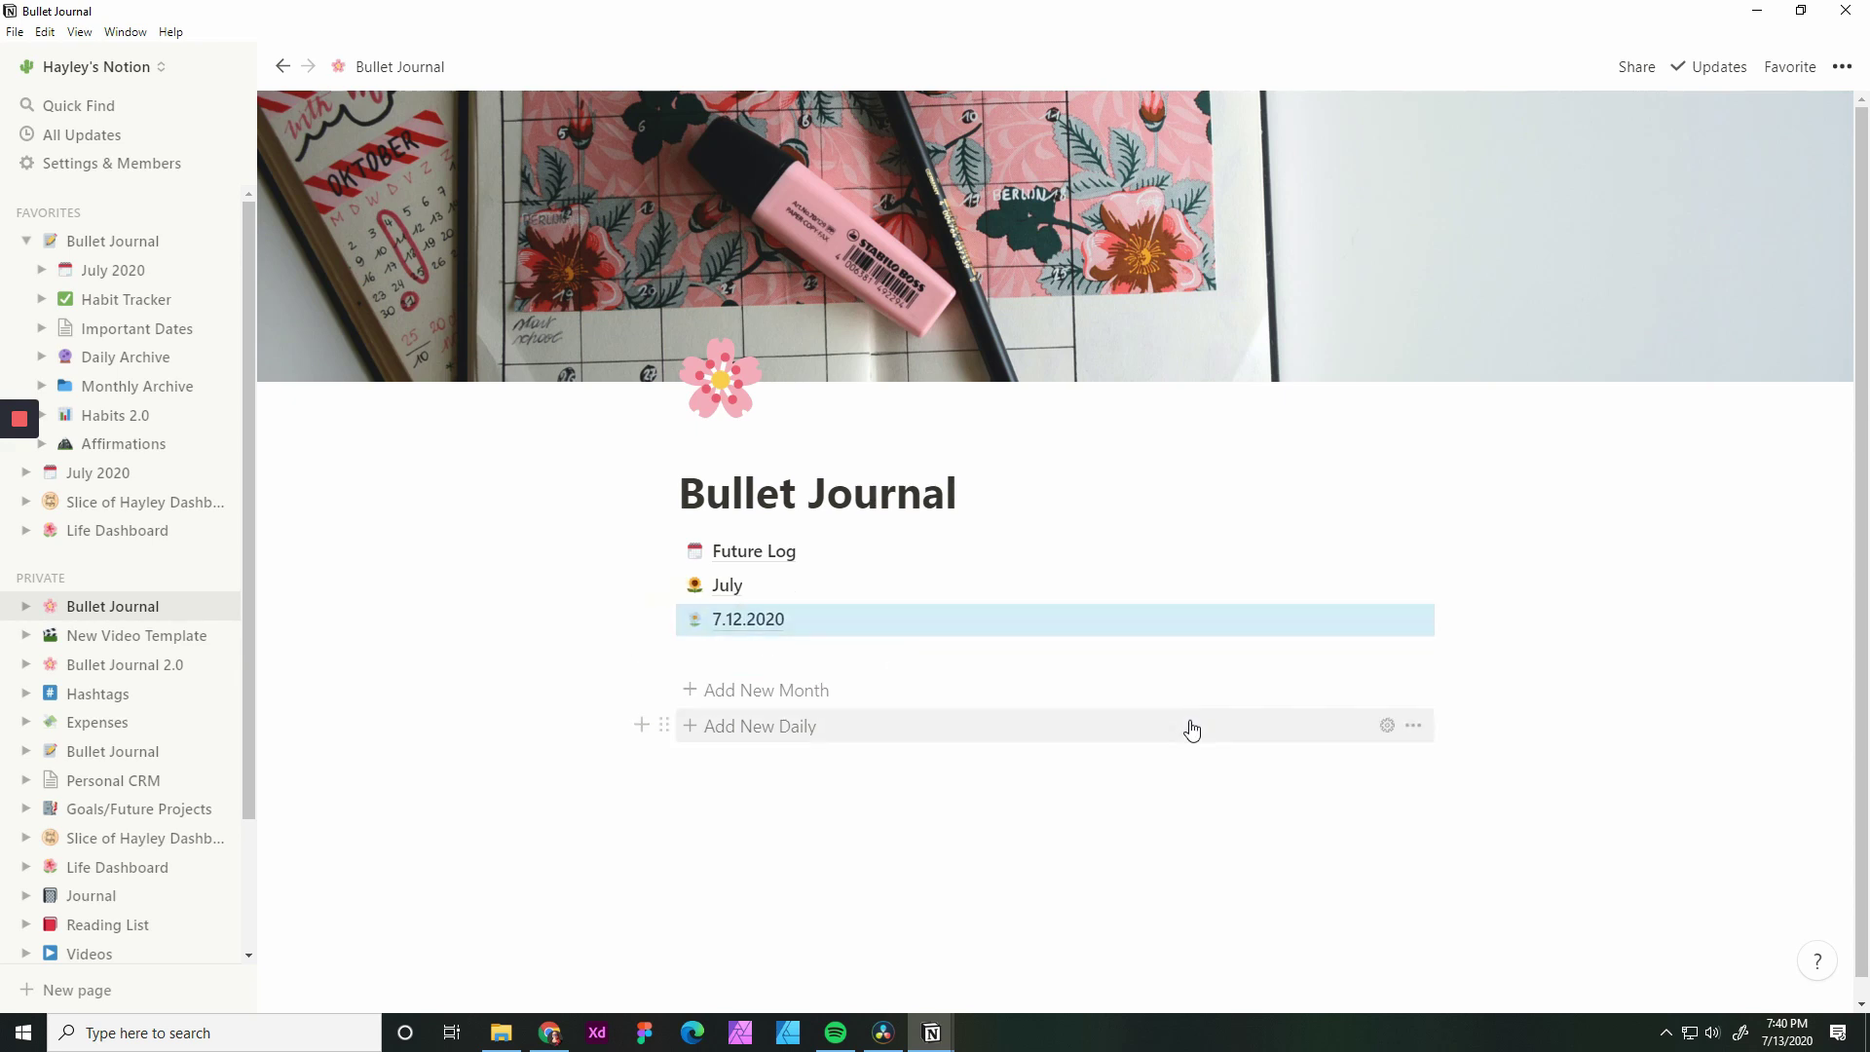